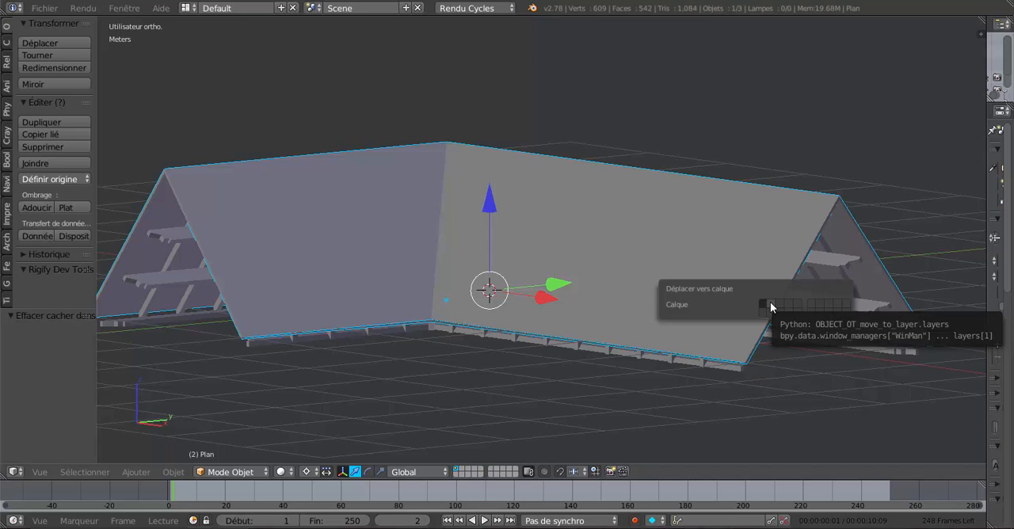
# Move the roof covering to layer 2, then alternate the display between layers 1 and 2 to check the separation
pyautogui.click(770, 303)
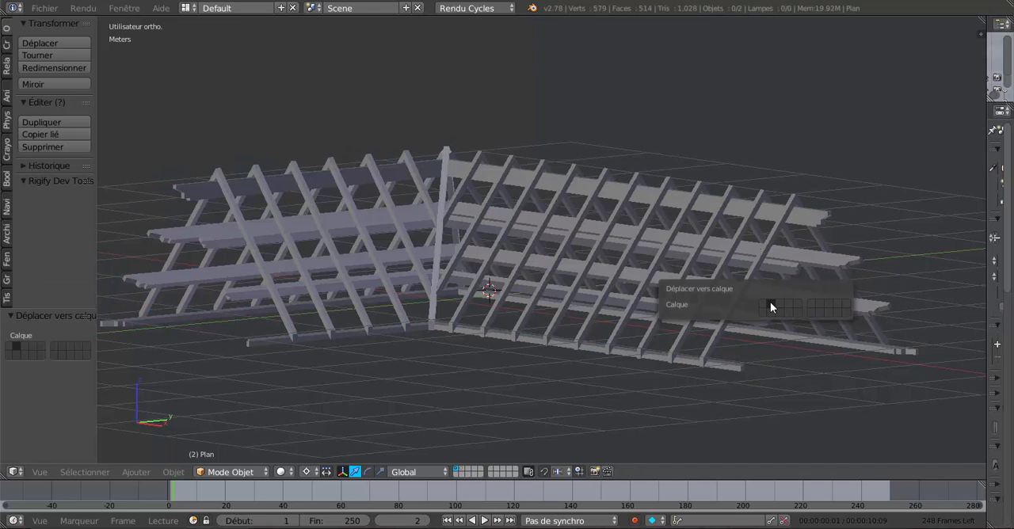
pyautogui.click(463, 471)
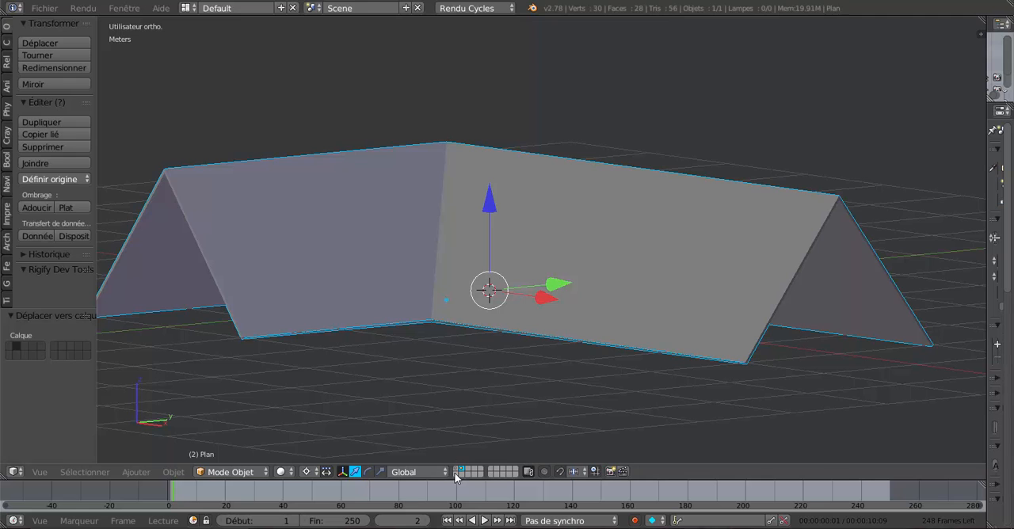
pyautogui.click(457, 471)
pyautogui.click(462, 471)
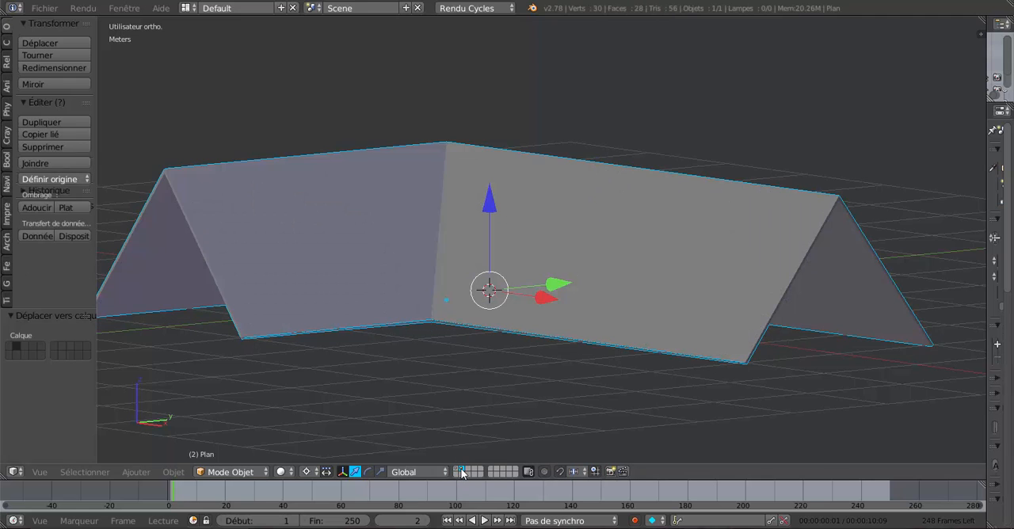
pyautogui.click(456, 471)
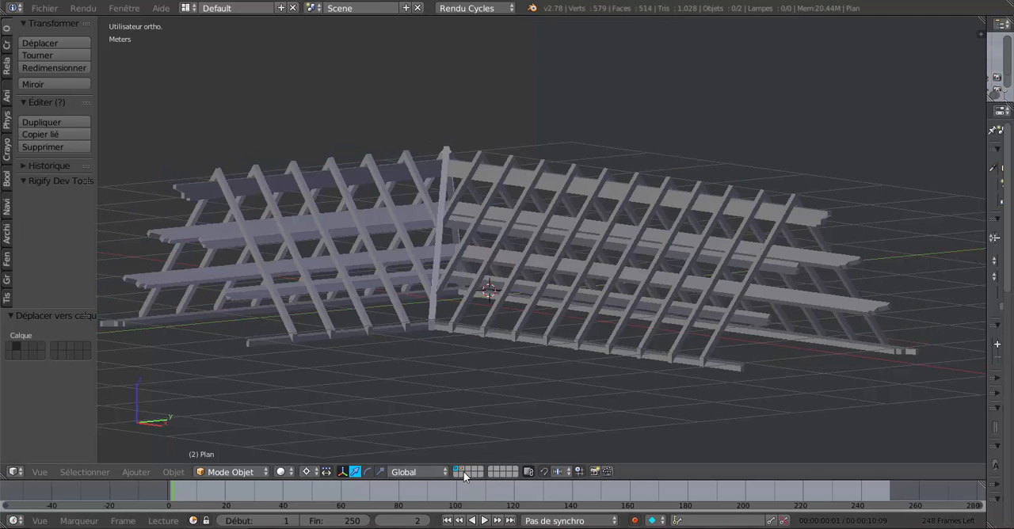
pyautogui.click(463, 471)
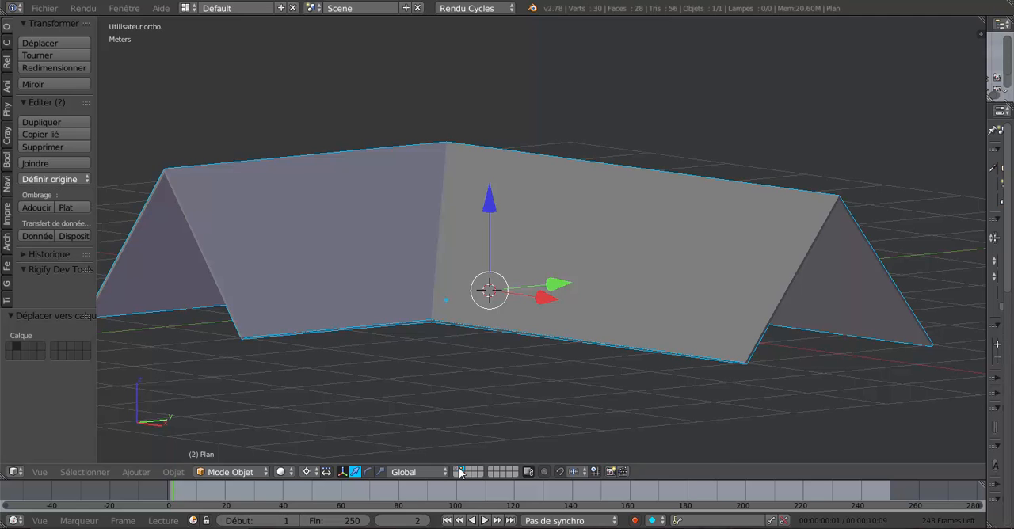
pyautogui.click(456, 471)
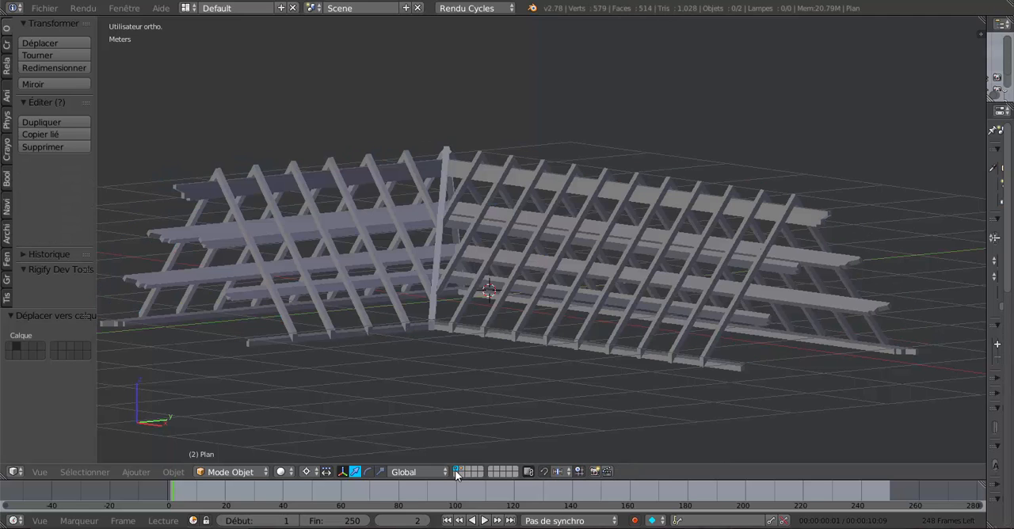
# Move the rafters from layer 1 to layer 3 and display layer 3 on its own
pyautogui.rightClick(679, 281)
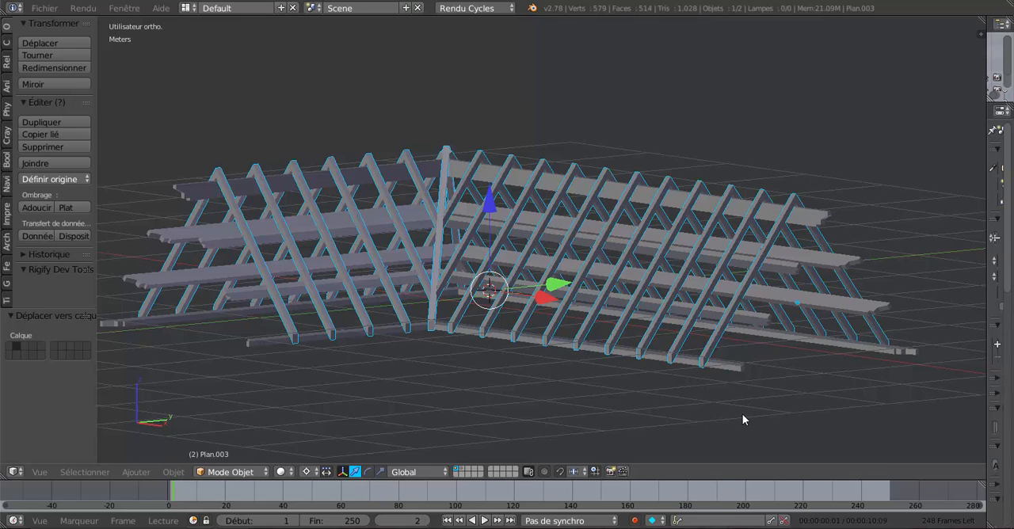
pyautogui.press('m')
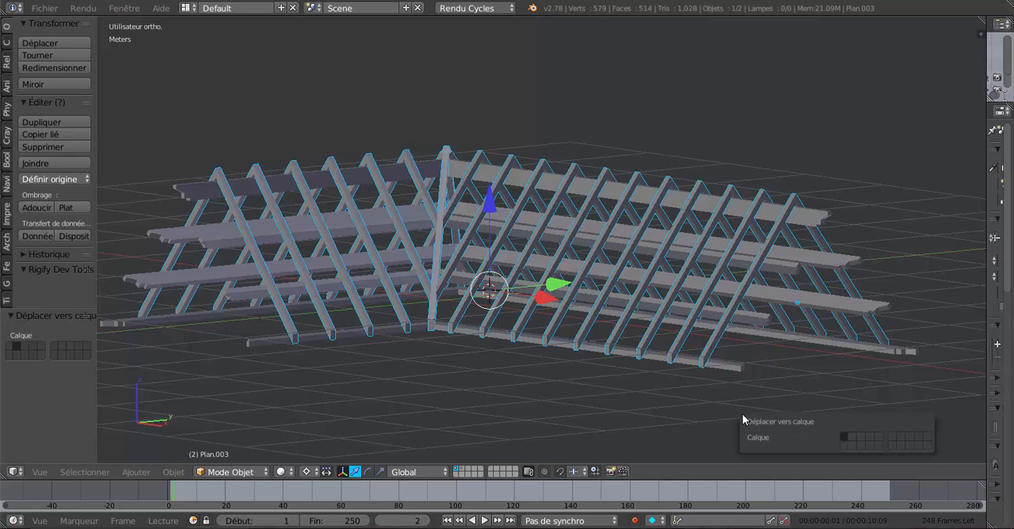
pyautogui.click(860, 436)
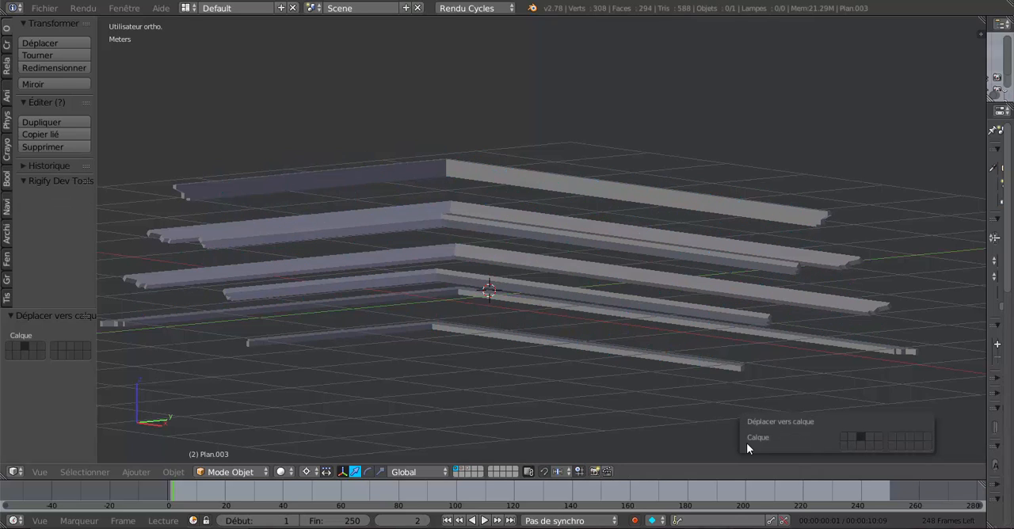
pyautogui.click(468, 471)
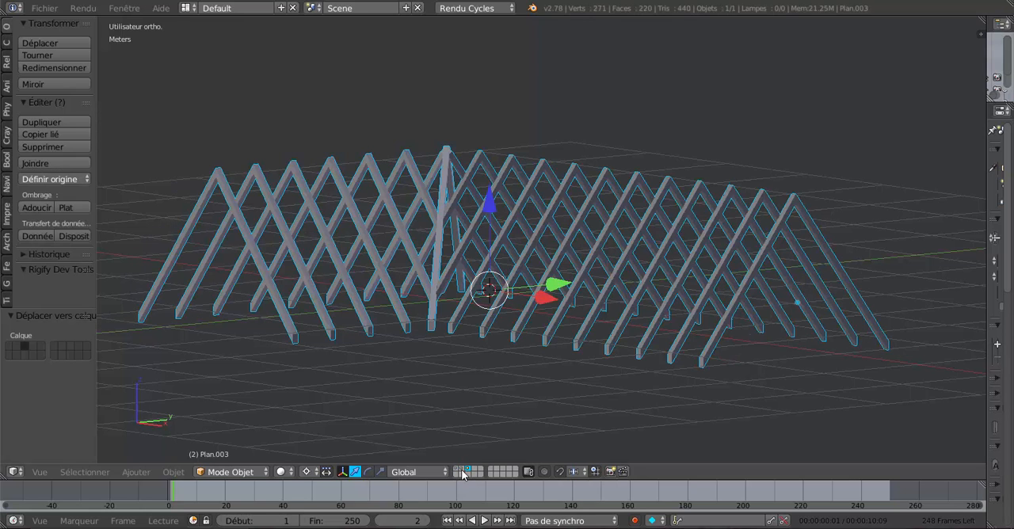
# Switch the display among layers 1, 2 and 3 to check each roof component separately
pyautogui.click(461, 471)
pyautogui.click(457, 470)
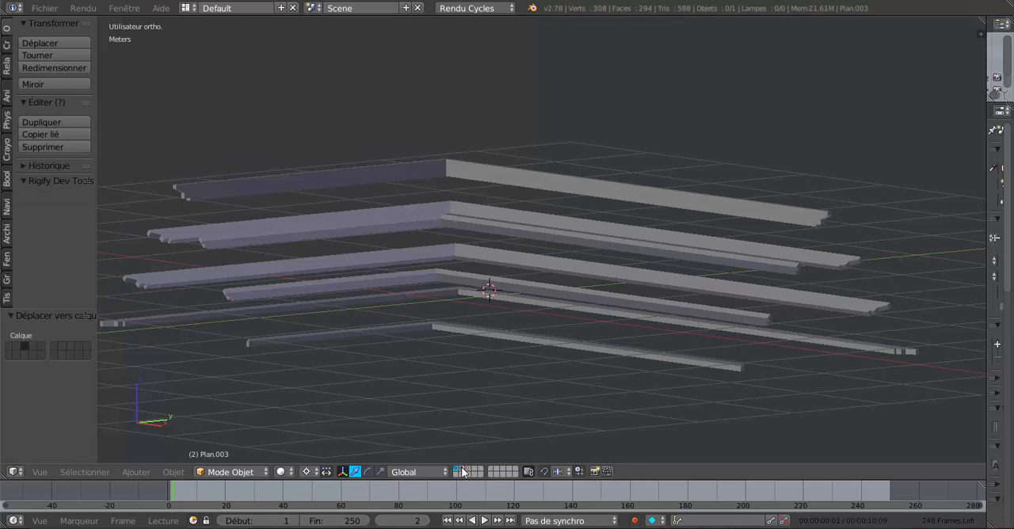
pyautogui.click(467, 471)
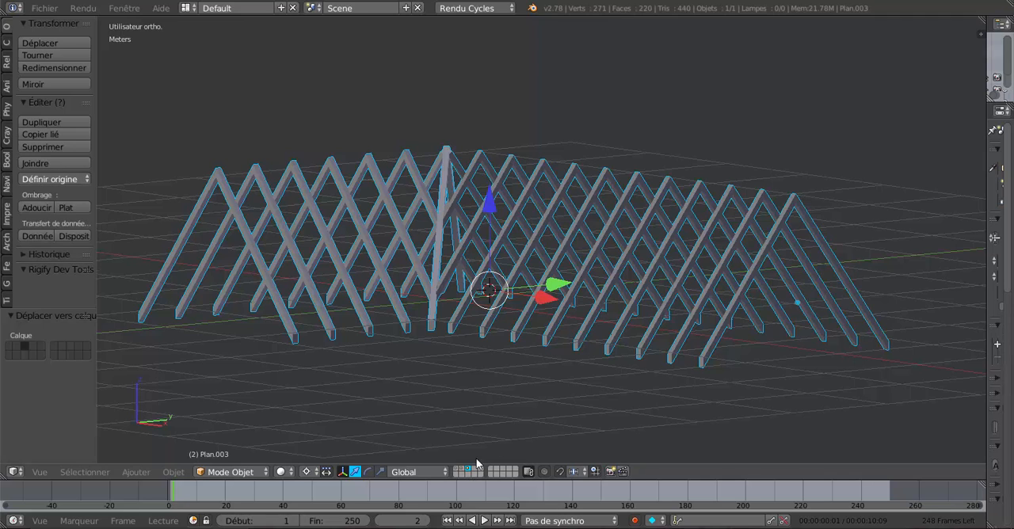
pyautogui.click(458, 471)
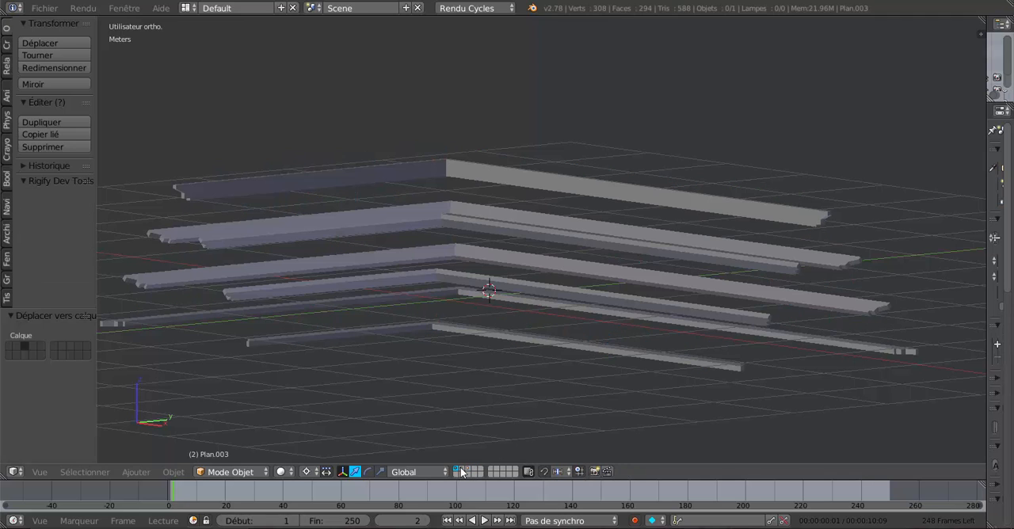
pyautogui.click(462, 470)
pyautogui.click(467, 470)
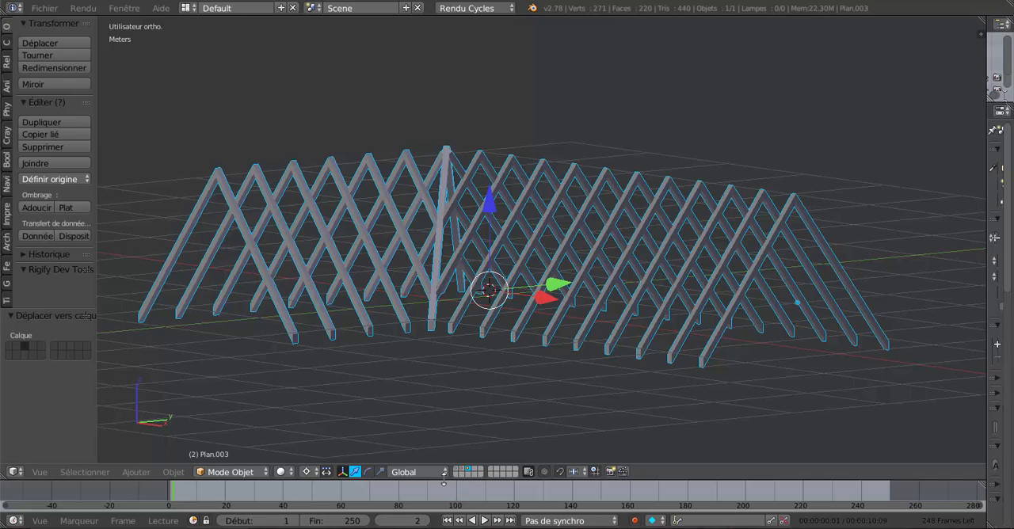
# Display layers 1, 2 and 3 together, hiding layer 1 briefly and showing it again
pyautogui.keyDown('shift'); pyautogui.click(458, 471); pyautogui.keyUp('shift')
pyautogui.keyDown('shift'); pyautogui.click(463, 470); pyautogui.keyUp('shift')
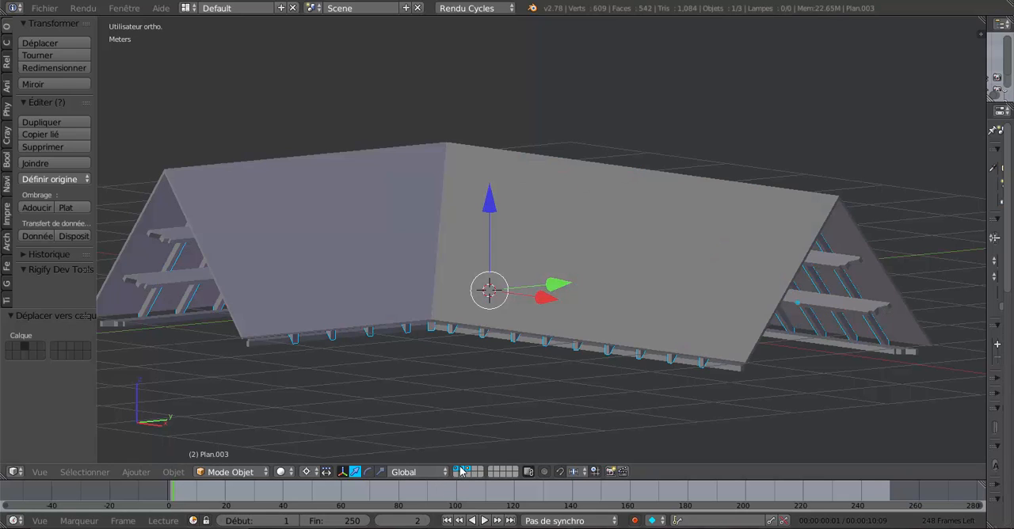
pyautogui.keyDown('shift'); pyautogui.click(457, 470); pyautogui.keyUp('shift')
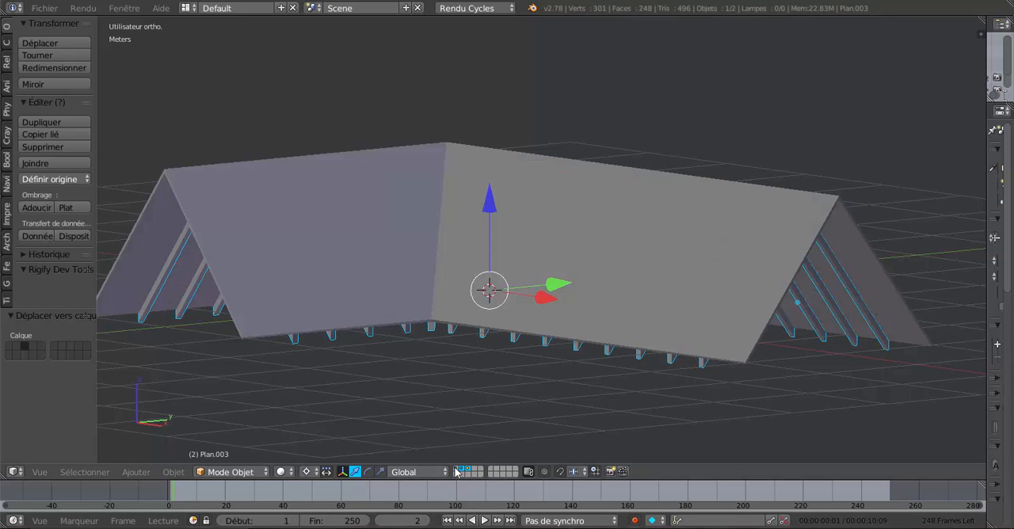
pyautogui.keyDown('shift'); pyautogui.click(457, 471); pyautogui.keyUp('shift')
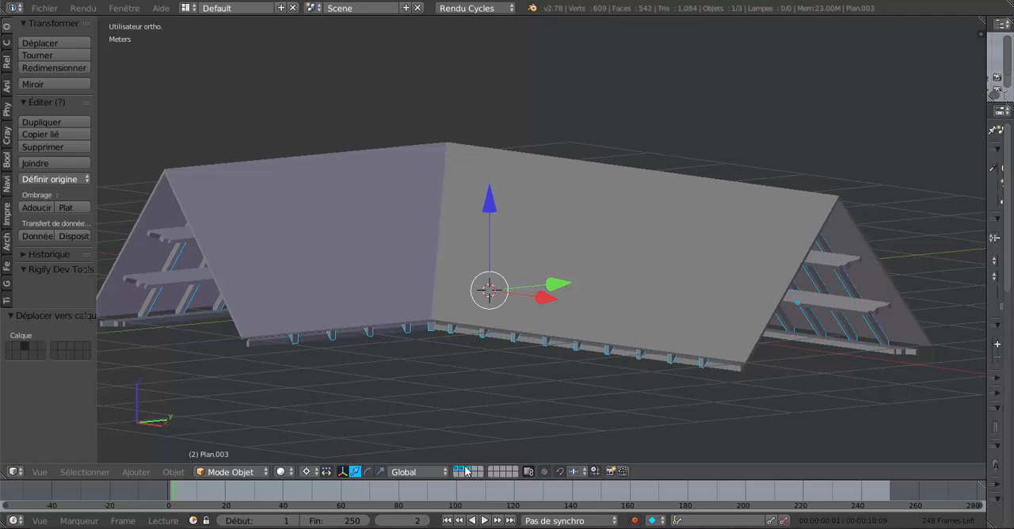
# Move the horizontal roof beams from layer 1 to layer 4 and display layer 4 on its own
pyautogui.rightClick(839, 311)
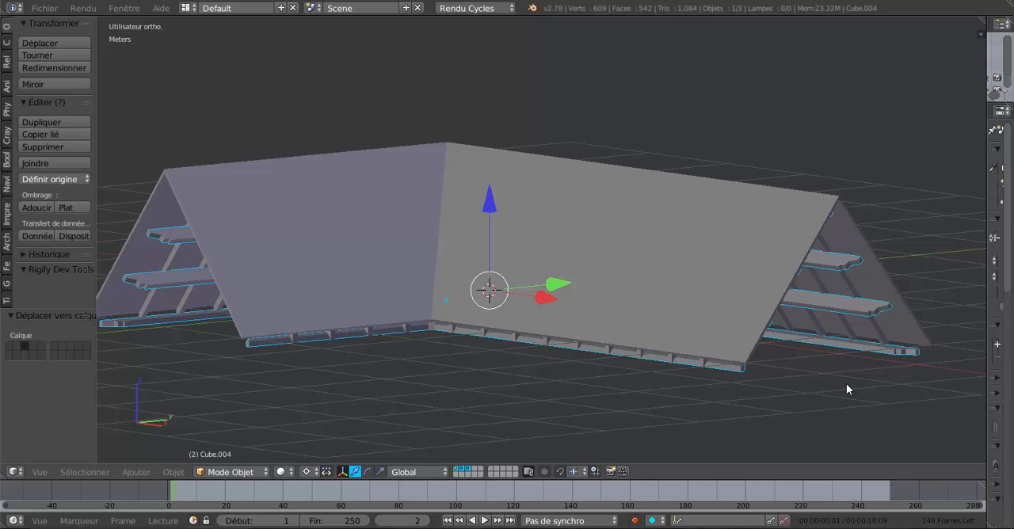
pyautogui.press('m')
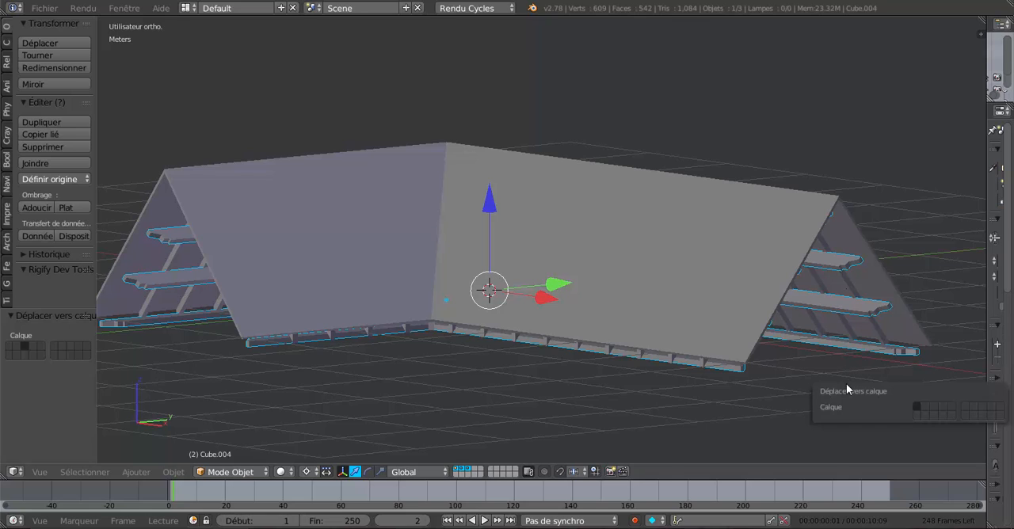
pyautogui.click(942, 406)
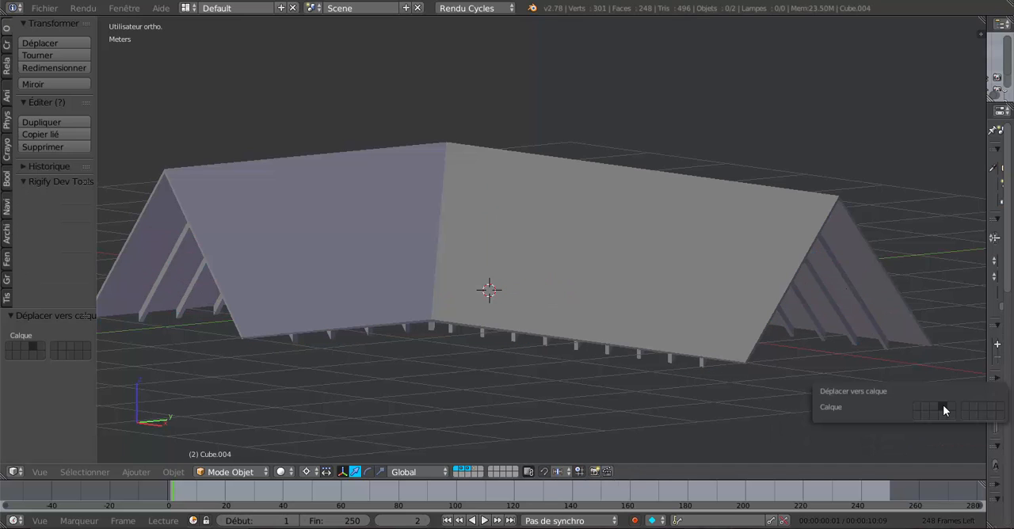
pyautogui.click(474, 470)
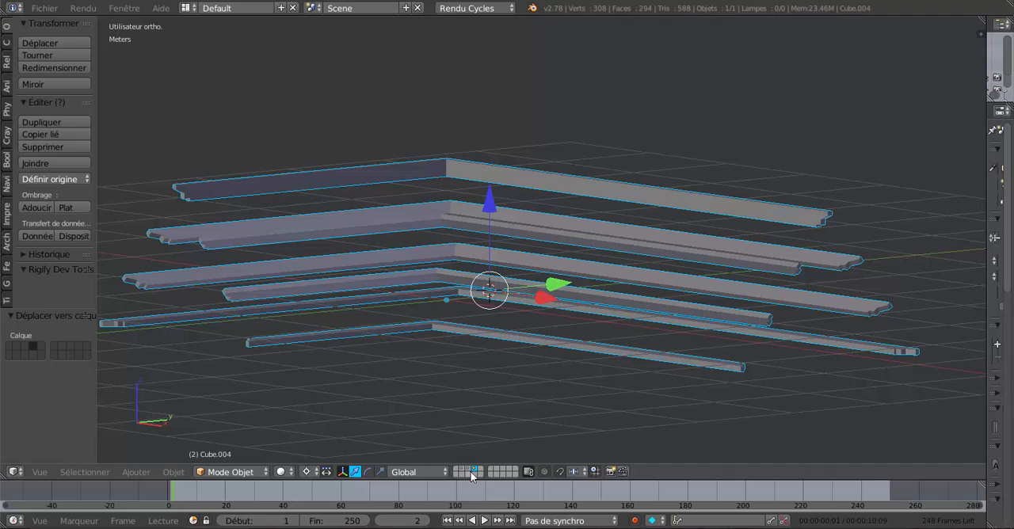
# Display layers 3, 2 and 1 one at a time to check what each contains
pyautogui.click(465, 469)
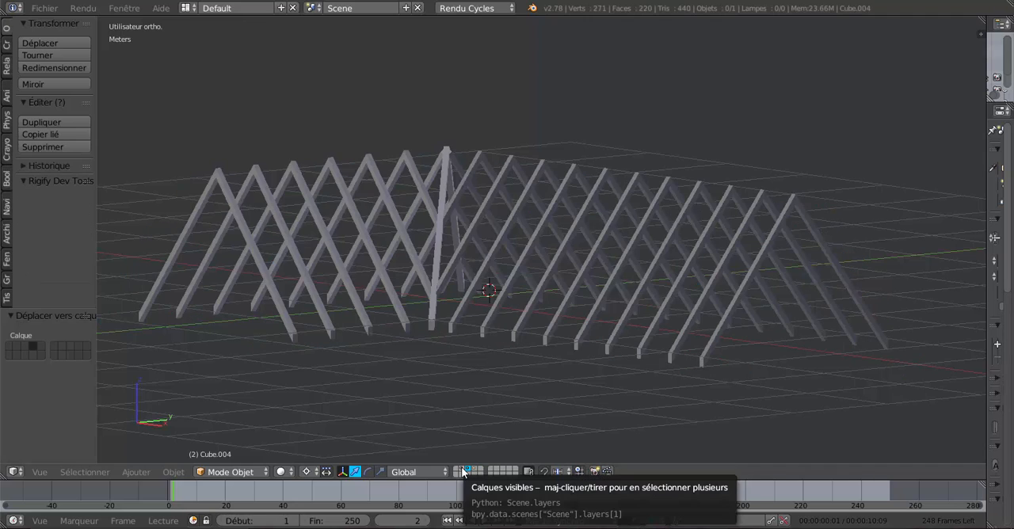
pyautogui.click(460, 468)
pyautogui.click(455, 471)
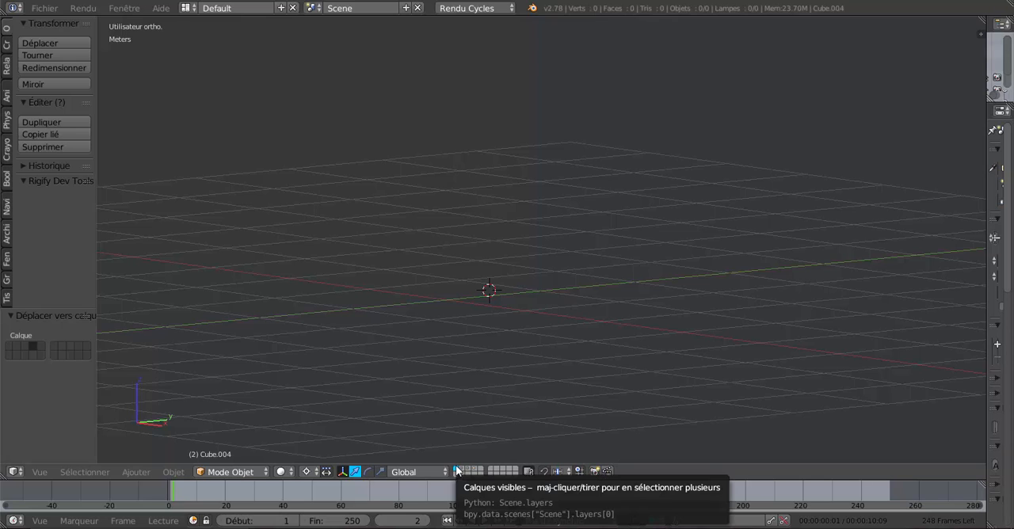
pyautogui.click(457, 471)
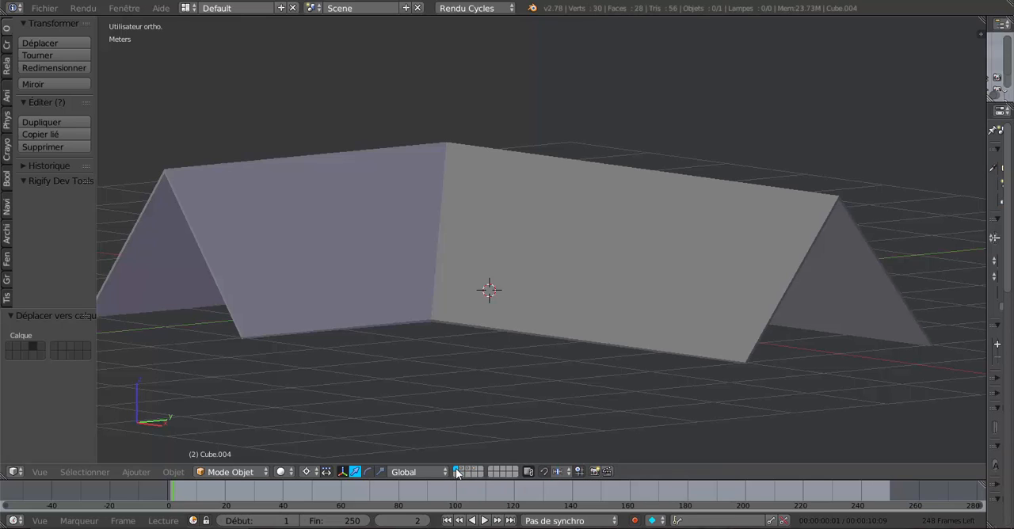
pyautogui.click(458, 471)
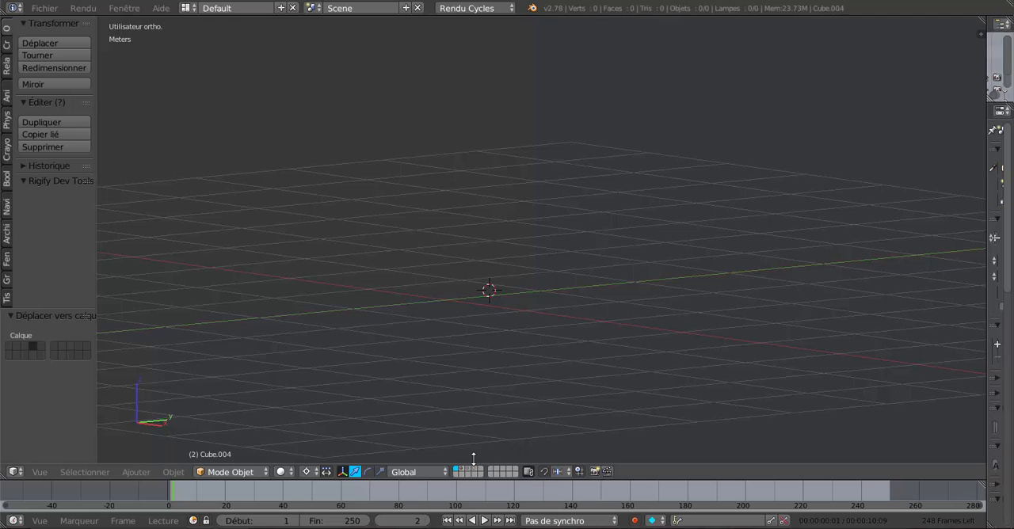
# Display layers 2, 3 and 4 together to view the complete roof
pyautogui.press('m')
pyautogui.click(460, 468)
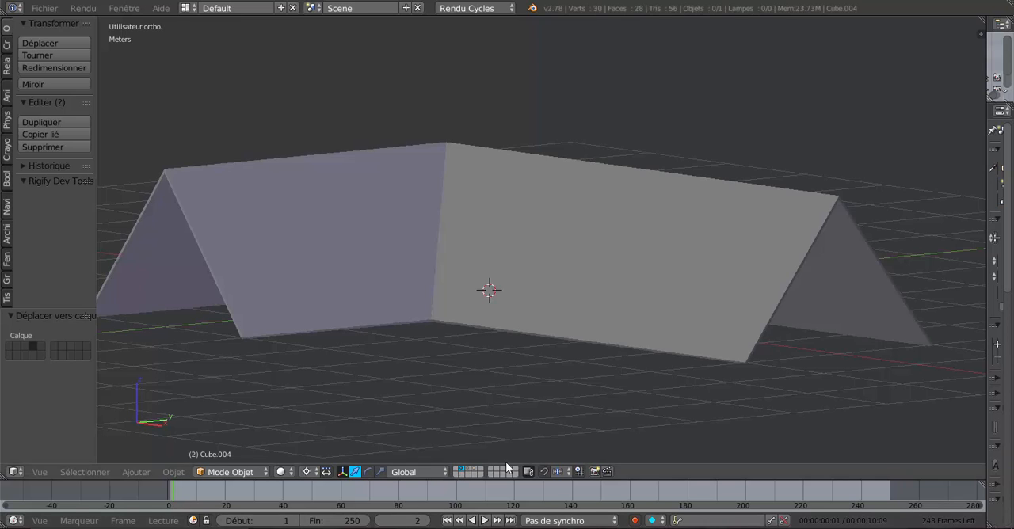
pyautogui.keyDown('shift'); pyautogui.click(469, 468); pyautogui.keyUp('shift')
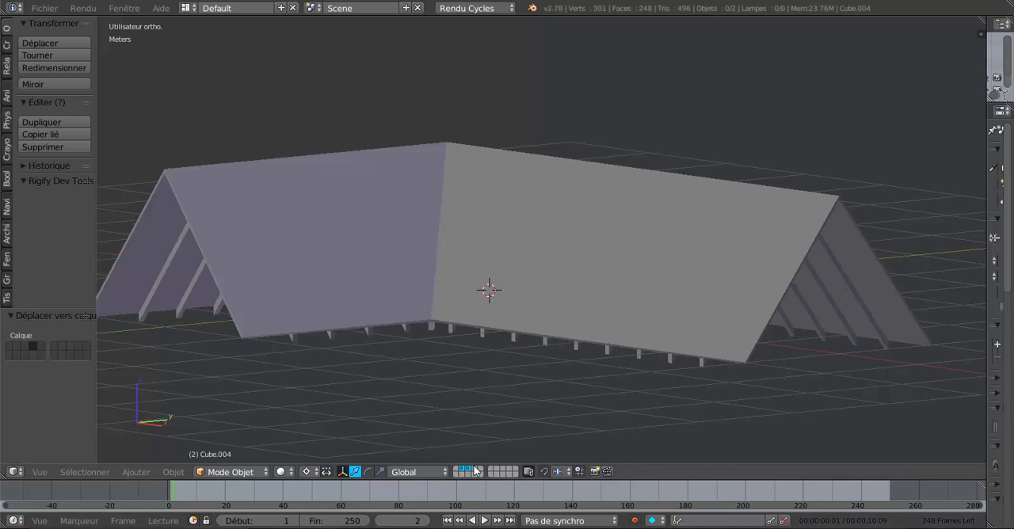
pyautogui.keyDown('shift'); pyautogui.click(475, 469); pyautogui.keyUp('shift')
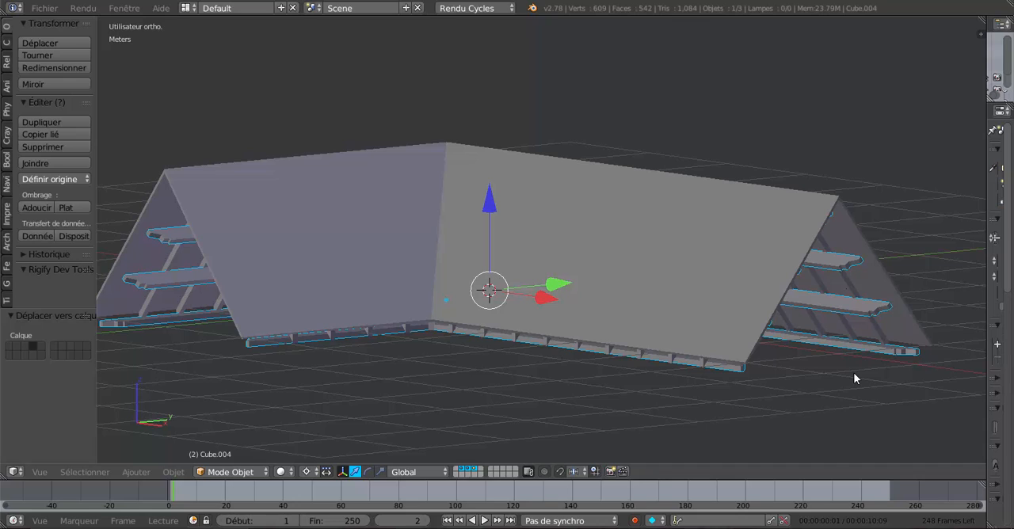
# Alternate the display between layer 2 and layer 1 to compare their contents
pyautogui.click(458, 471)
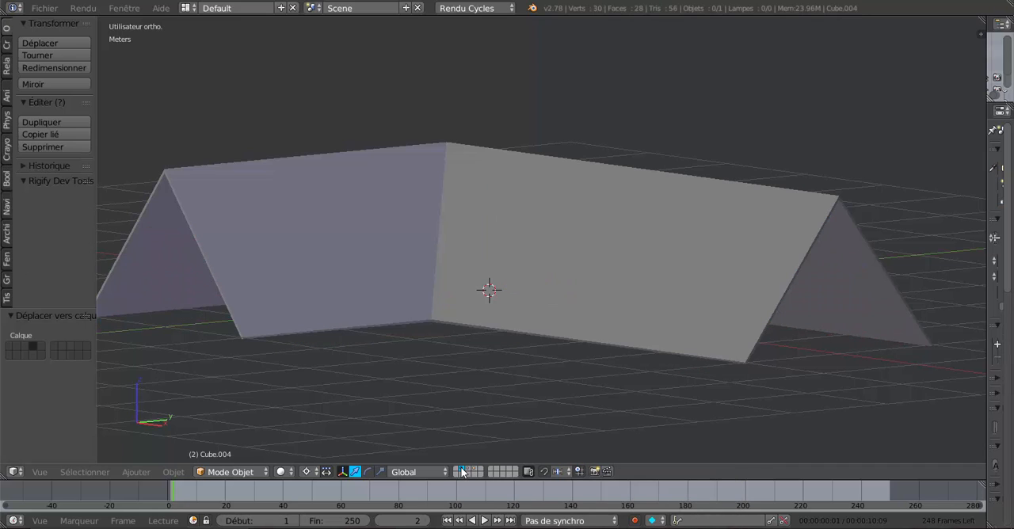
pyautogui.click(460, 472)
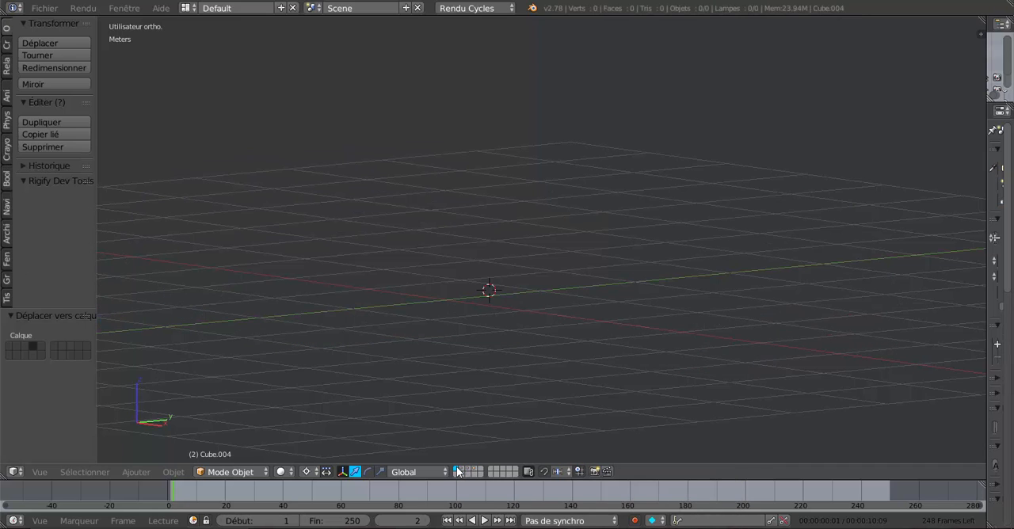
pyautogui.click(457, 471)
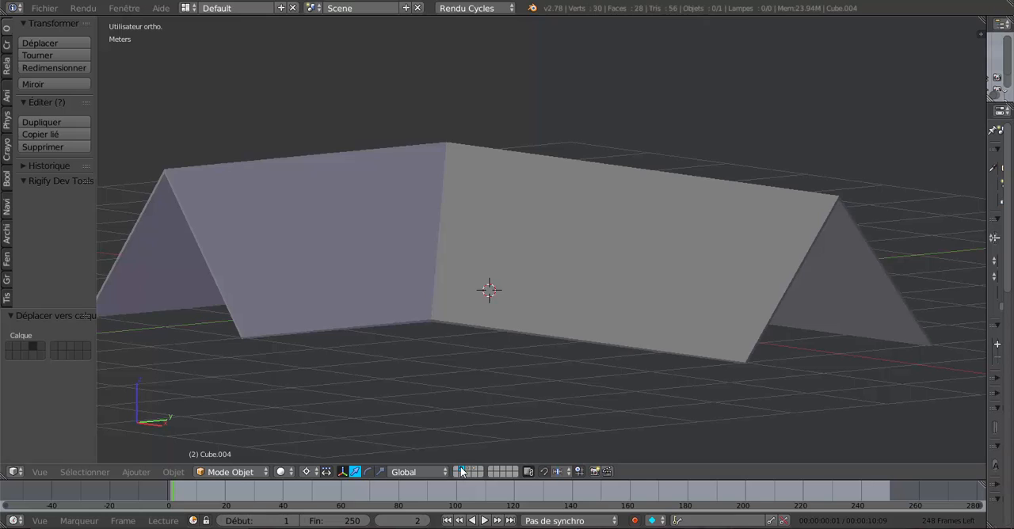
pyautogui.click(457, 471)
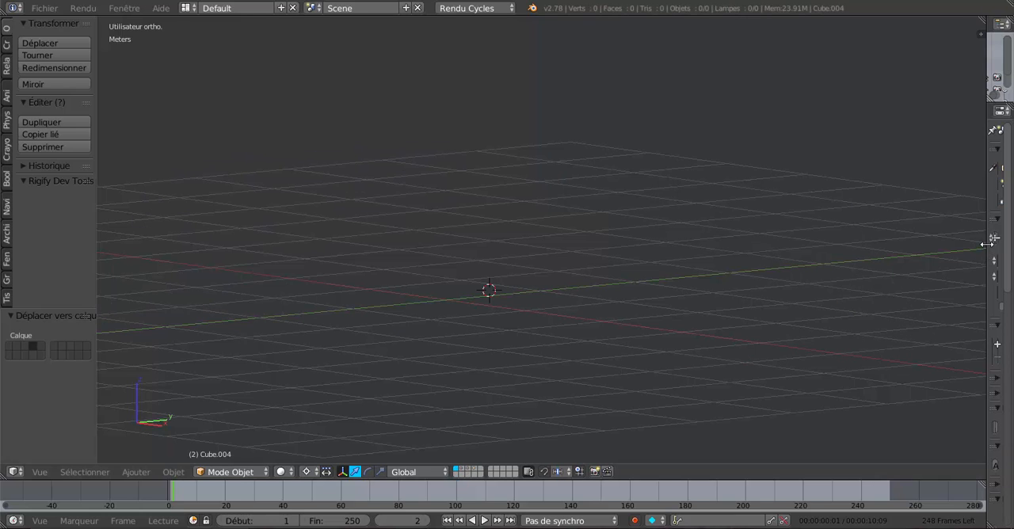
# Widen the properties editor and select the roof covering on layer 2
pyautogui.moveTo(988, 244); pyautogui.dragTo(913, 270)
pyautogui.press('F6')
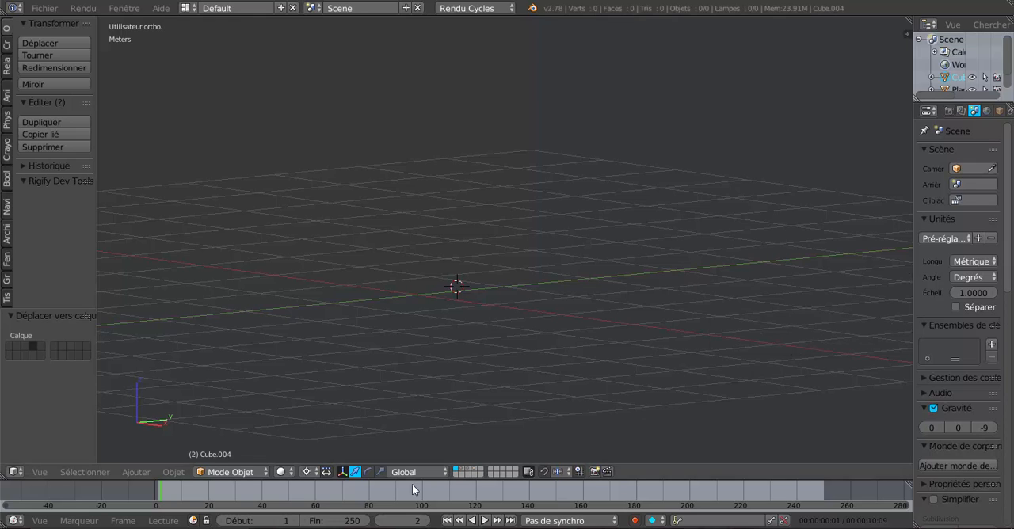
pyautogui.click(457, 469)
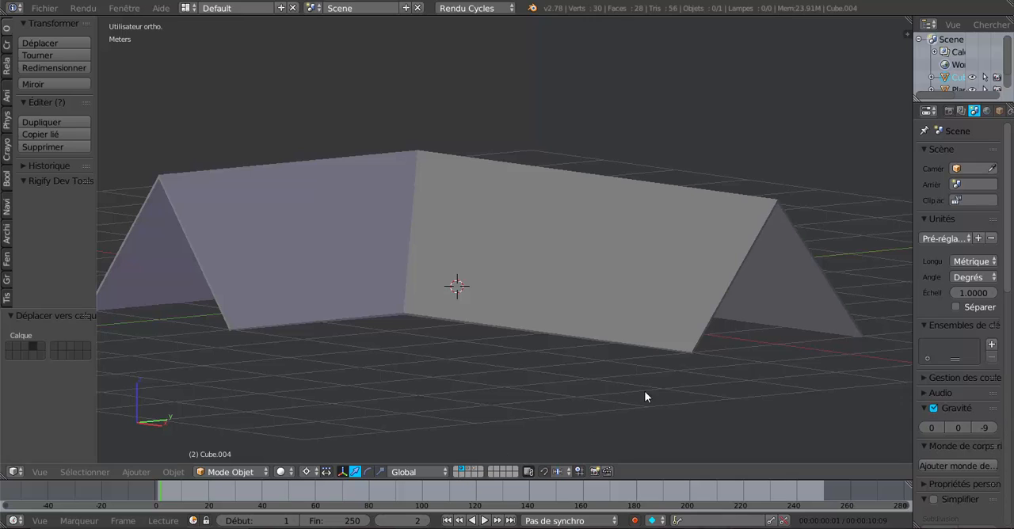
pyautogui.rightClick(653, 293)
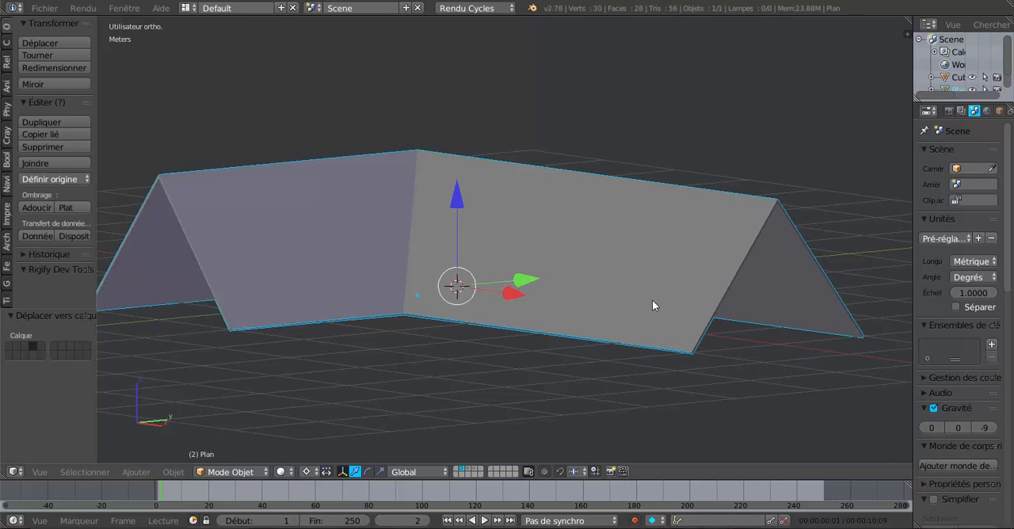
# Move the roof covering to layer 1 and the rafters from layer 3 to layer 2
pyautogui.press('m')
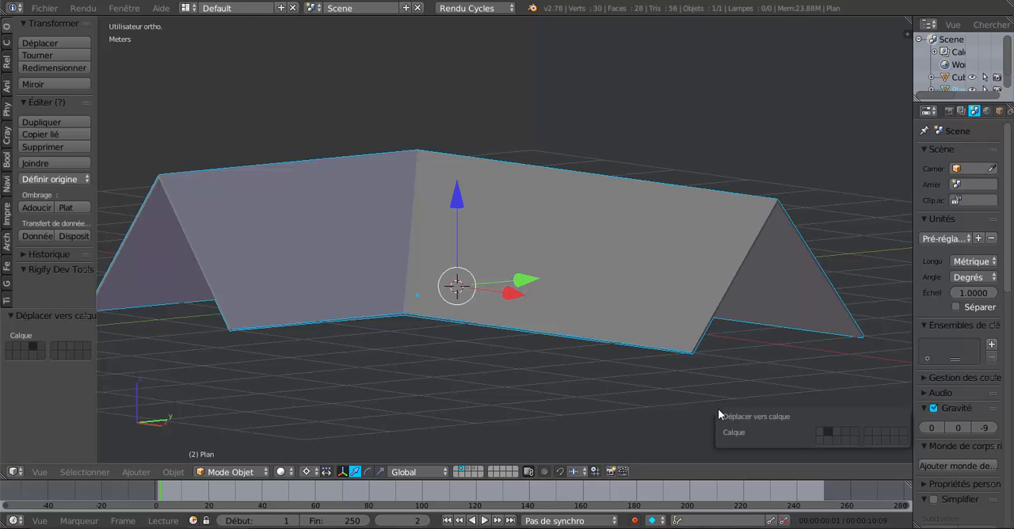
pyautogui.click(821, 430)
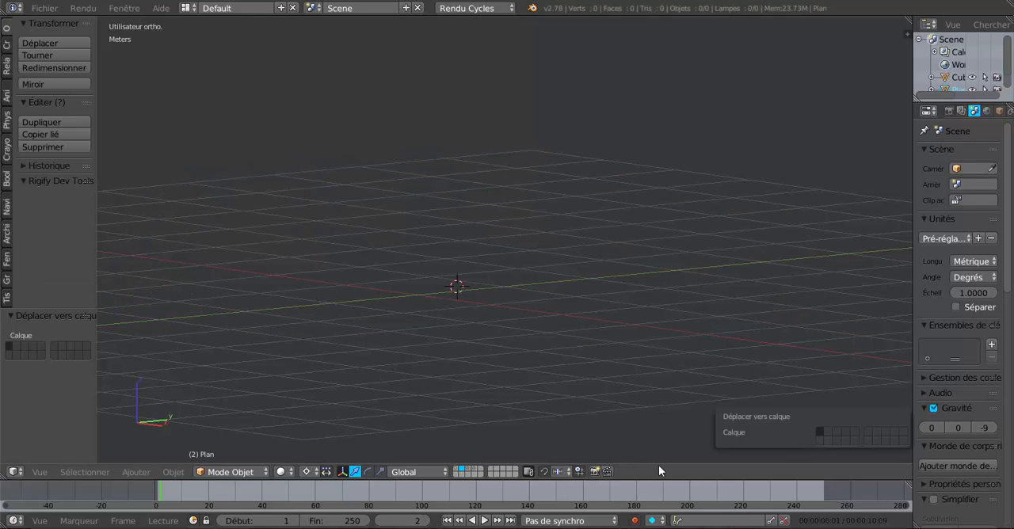
pyautogui.click(466, 468)
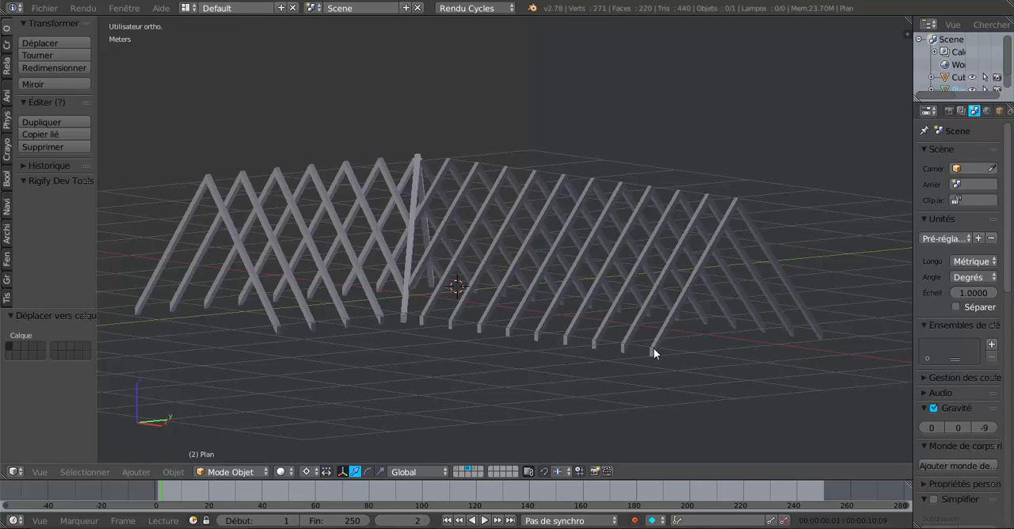
pyautogui.press('m')
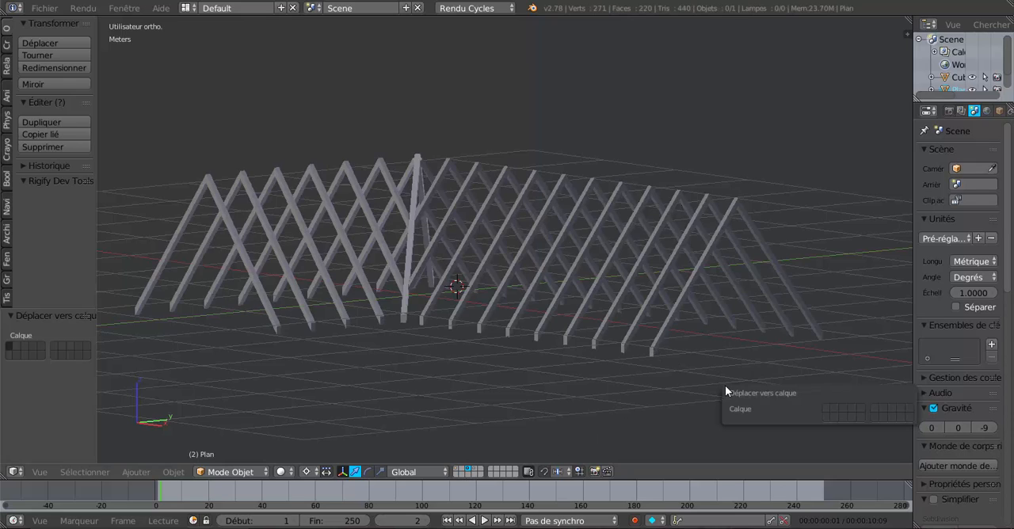
pyautogui.click(834, 408)
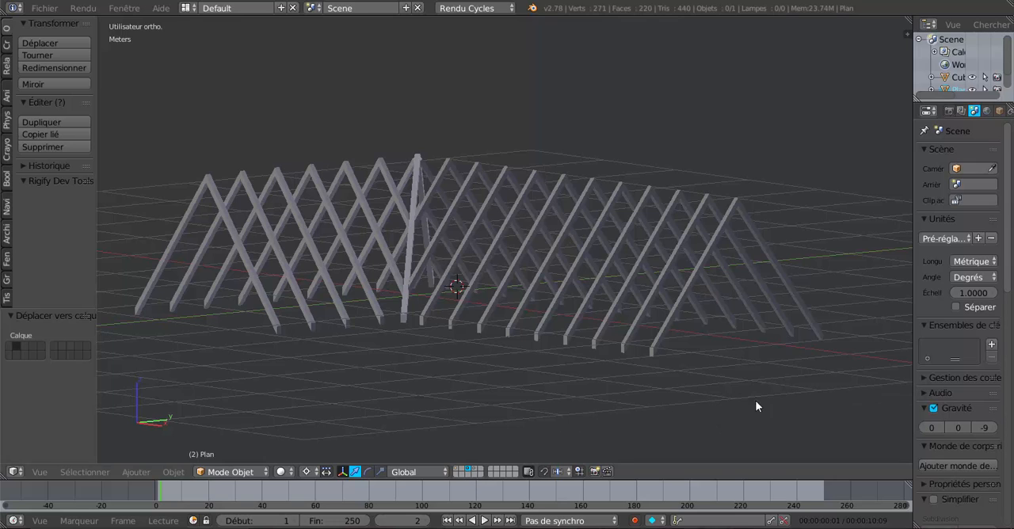
pyautogui.press('a')
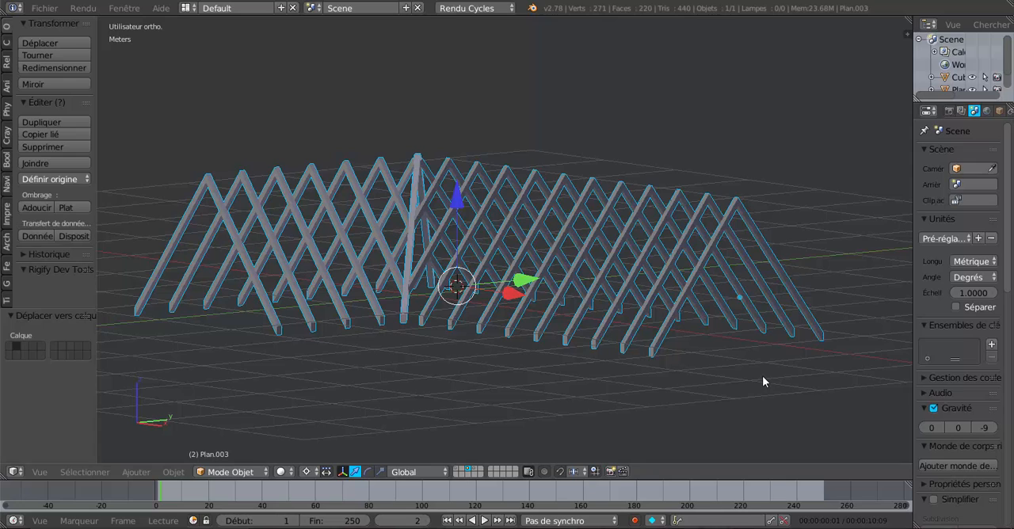
pyautogui.press('m')
pyautogui.click(875, 399)
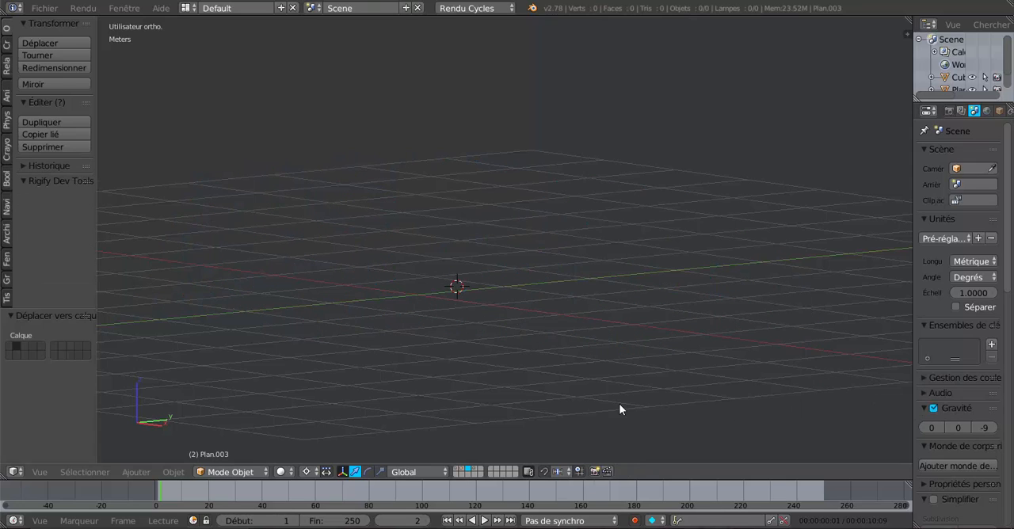
# Display layer 4 and move its horizontal beams to layer 3
pyautogui.click(476, 471)
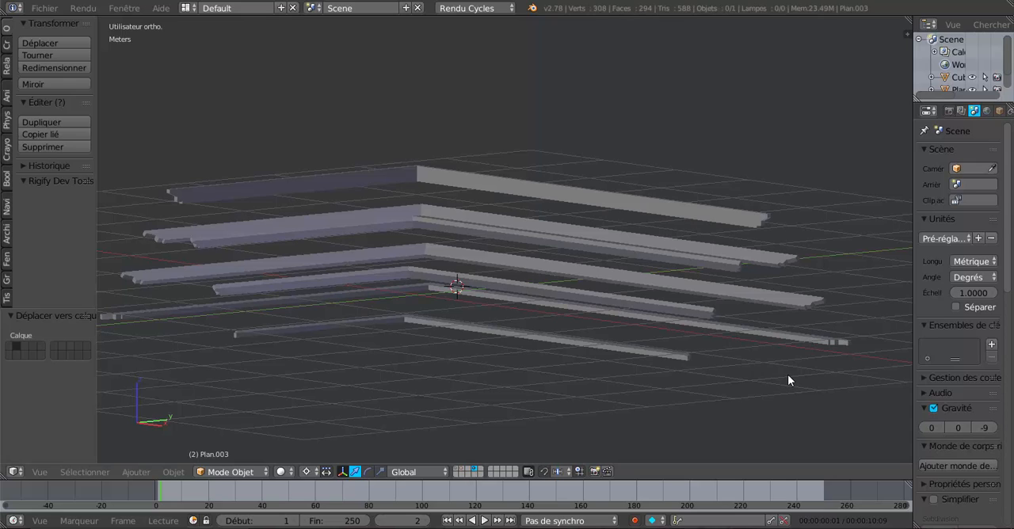
pyautogui.press('m')
pyautogui.click(908, 400)
pyautogui.rightClick(682, 307)
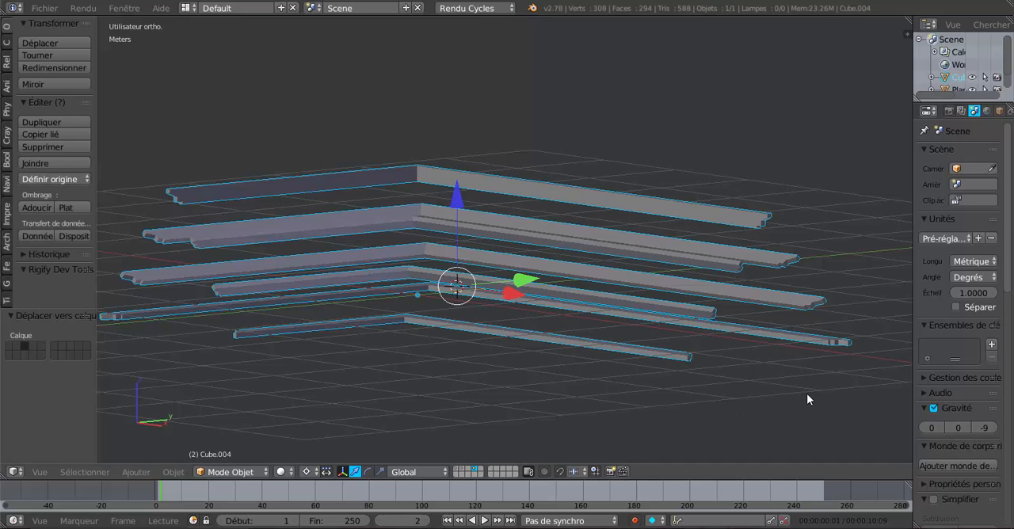
pyautogui.press('m')
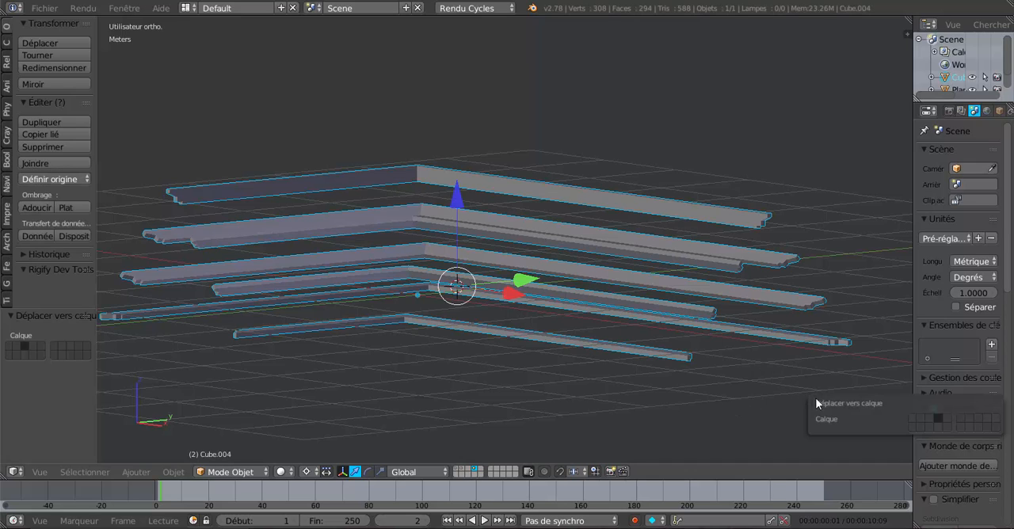
pyautogui.click(926, 417)
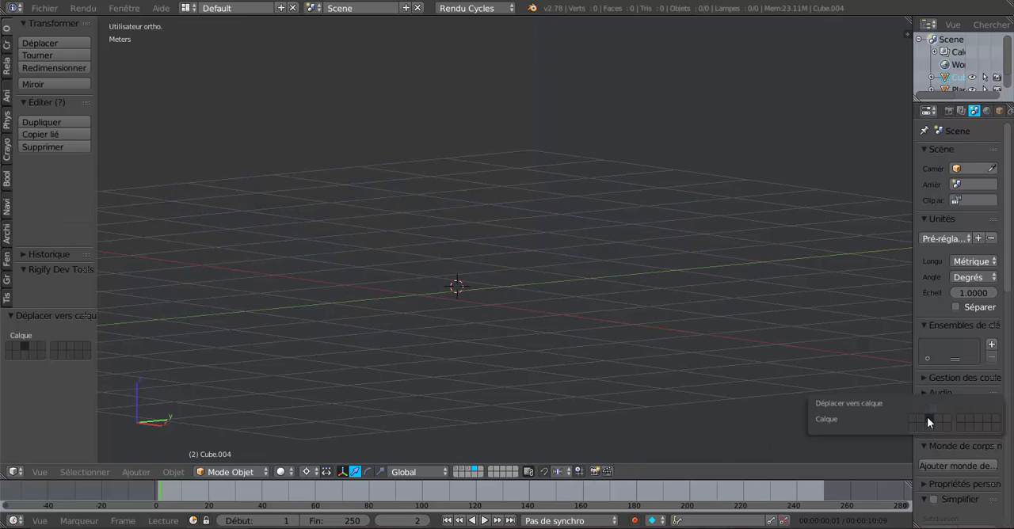
# Display layers 2 and 3 together, followed by layers 1, 2 and 3 together, to check the new layer arrangement
pyautogui.click(468, 471)
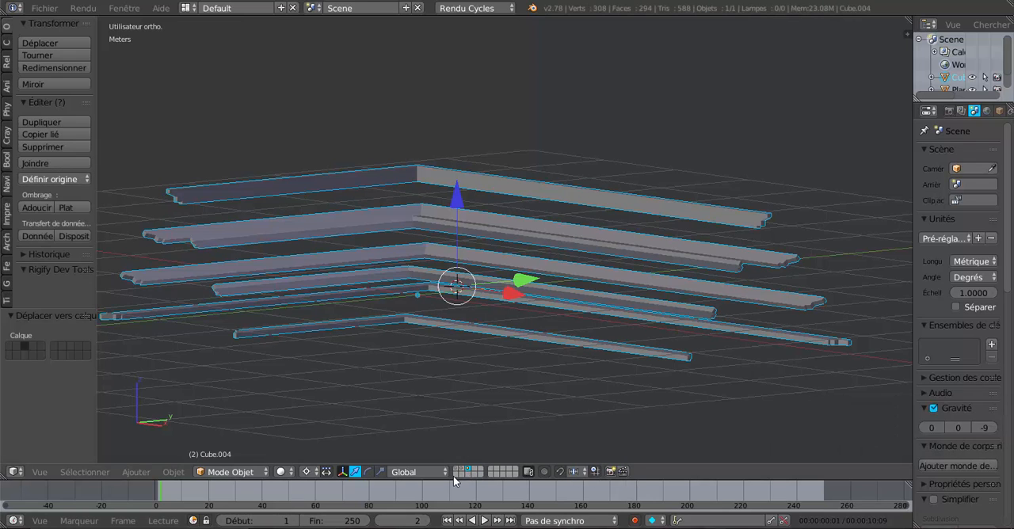
pyautogui.keyDown('shift'); pyautogui.click(461, 468); pyautogui.keyUp('shift')
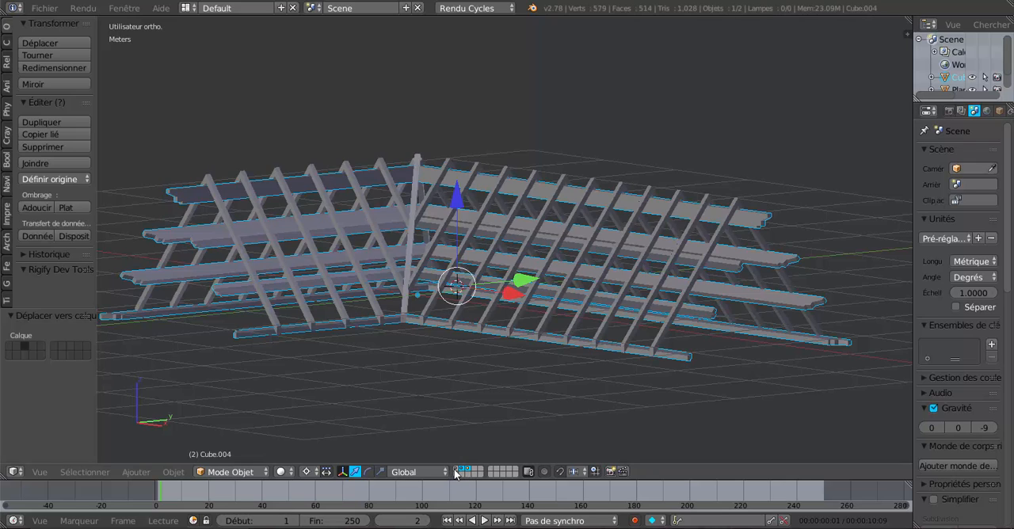
pyautogui.click(457, 472)
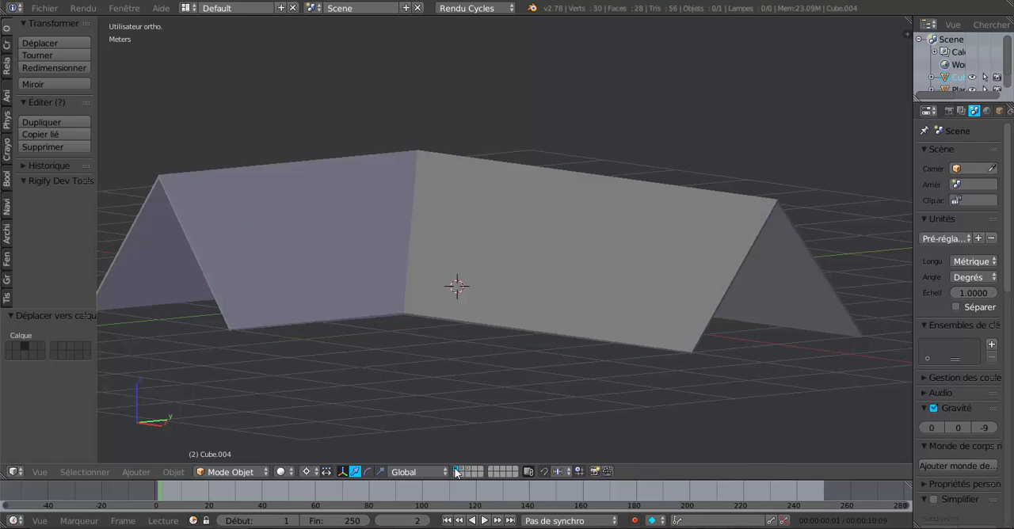
pyautogui.keyDown('shift'); pyautogui.click(461, 472); pyautogui.keyUp('shift')
pyautogui.keyDown('shift'); pyautogui.click(468, 472); pyautogui.keyUp('shift')
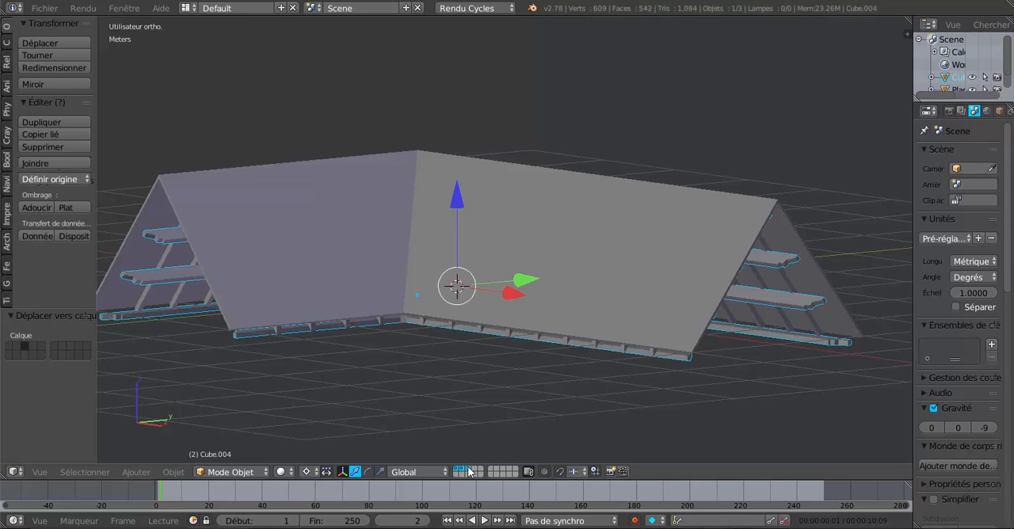
# Show only the rafters and horizontal beams on layers 2 and 3, leaving the covering on layer 1 hidden
pyautogui.click(456, 472)
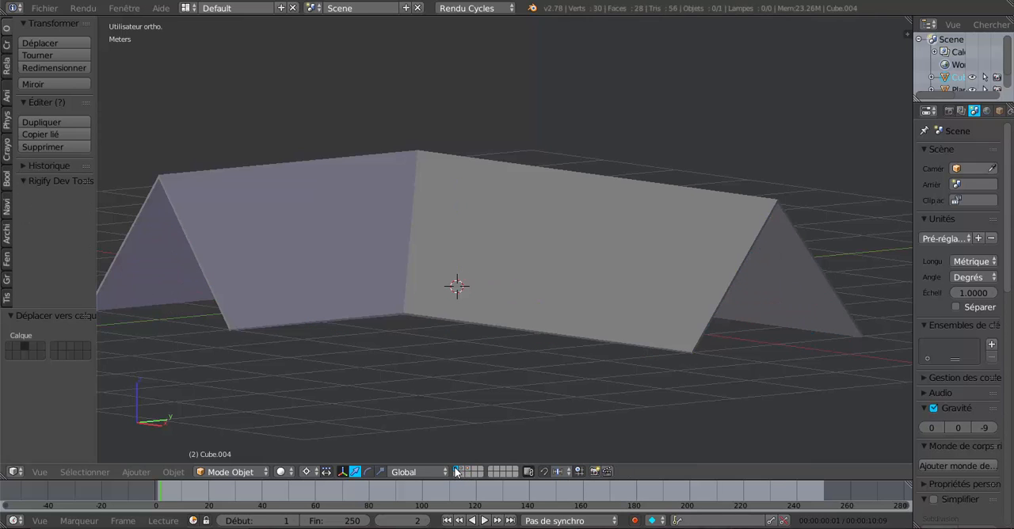
pyautogui.click(462, 472)
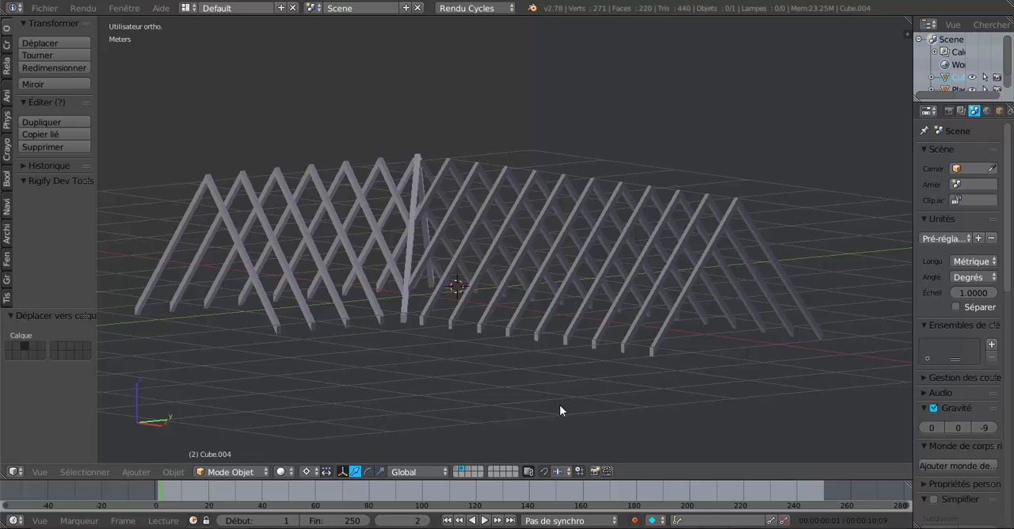
pyautogui.keyDown('shift'); pyautogui.click(468, 472); pyautogui.keyUp('shift')
# Examine the roof frame around its gable end, finishing in the right orthographic view
pyautogui.scroll(1, 708, 378)
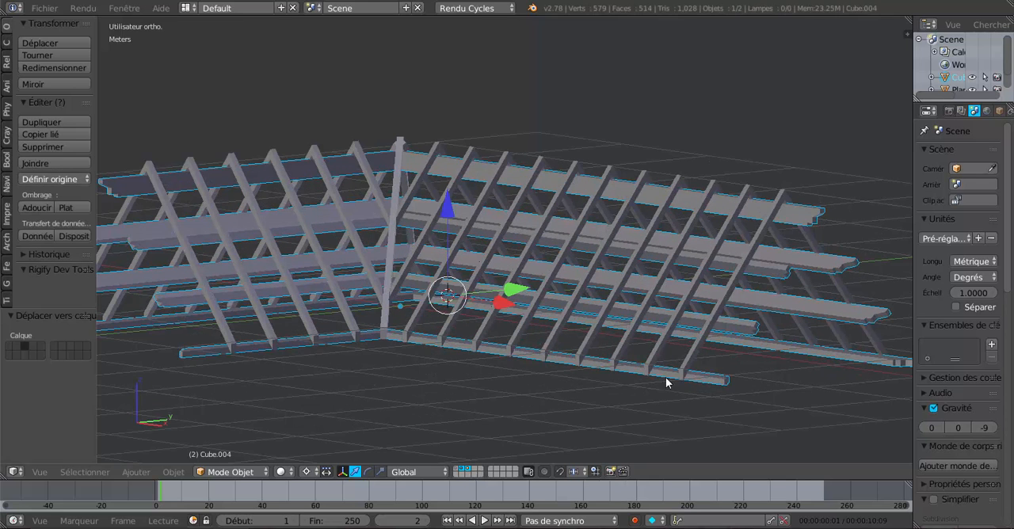
pyautogui.keyDown('shift'); pyautogui.moveTo(668, 380); pyautogui.dragTo(583, 375, button='middle'); pyautogui.keyUp('shift')
pyautogui.moveTo(555, 409); pyautogui.dragTo(516, 408, button='middle')
pyautogui.moveTo(425, 453); pyautogui.dragTo(554, 420, button='middle')
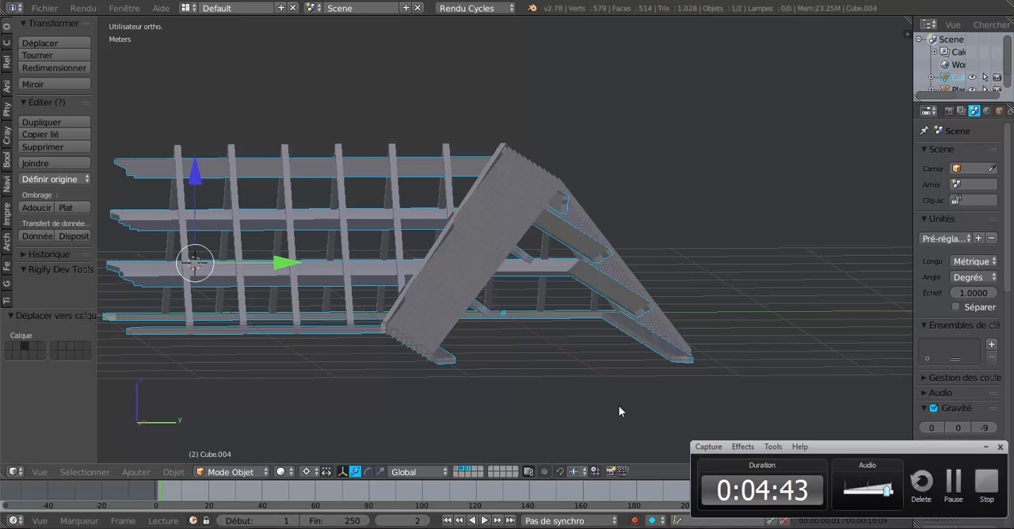
pyautogui.scroll(1, 619, 405)
pyautogui.moveTo(650, 405); pyautogui.dragTo(579, 390, button='middle')
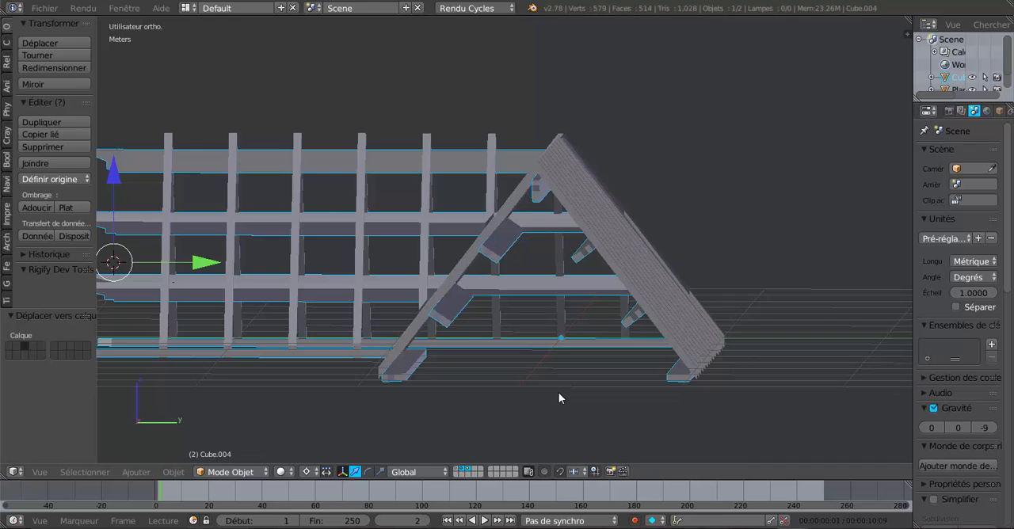
pyautogui.press('KP_1')
pyautogui.press('KP_3')
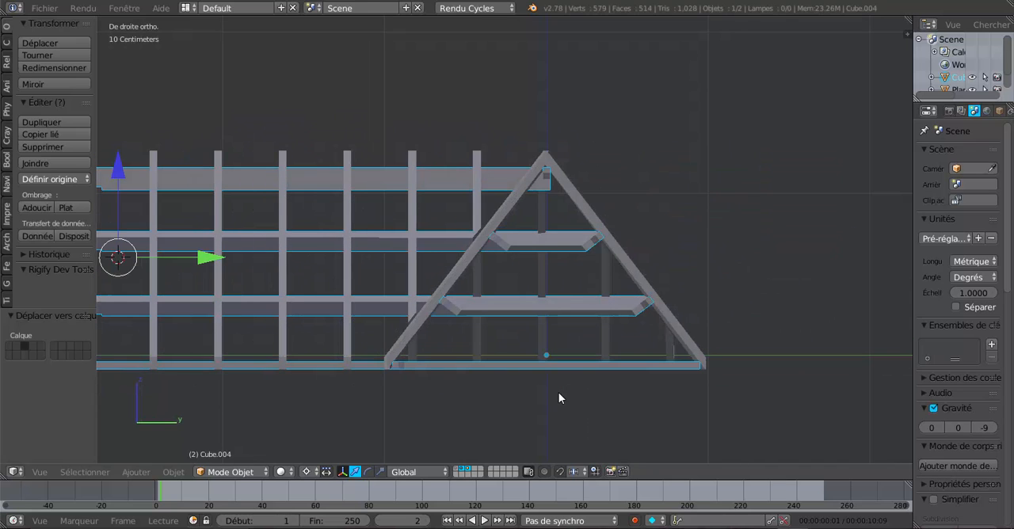
# Place the 3D cursor at the gable's base, roughly centred under the ridge, and add a cube there
pyautogui.click(543, 276)
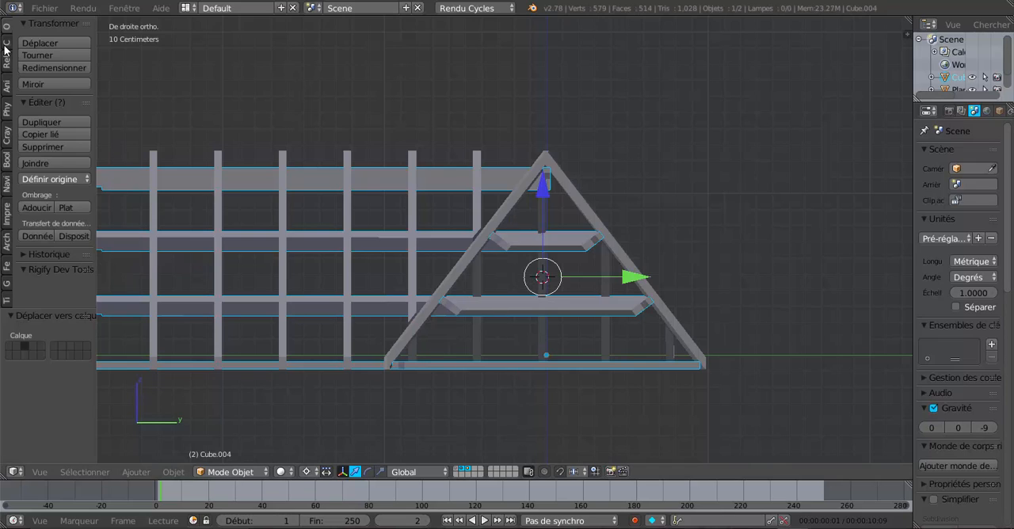
pyautogui.click(540, 374)
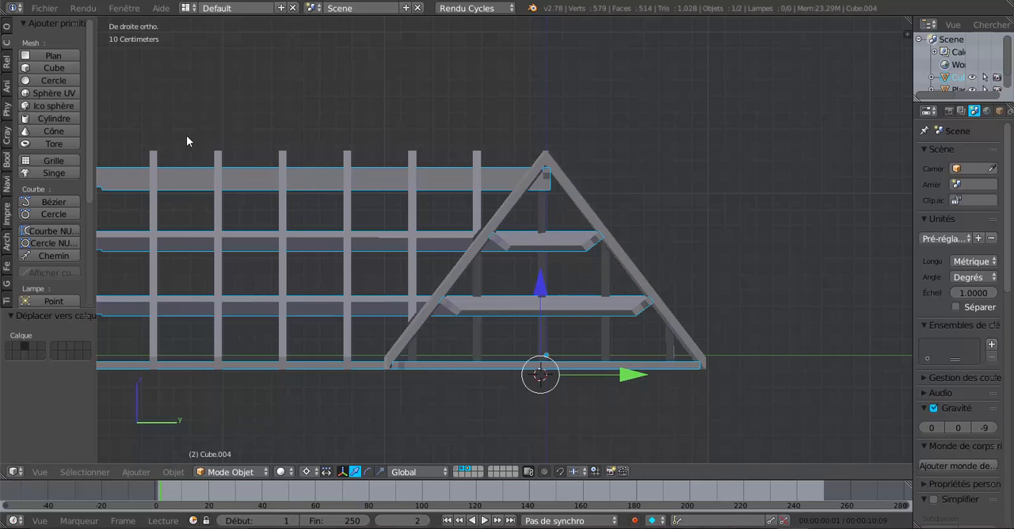
pyautogui.click(27, 70)
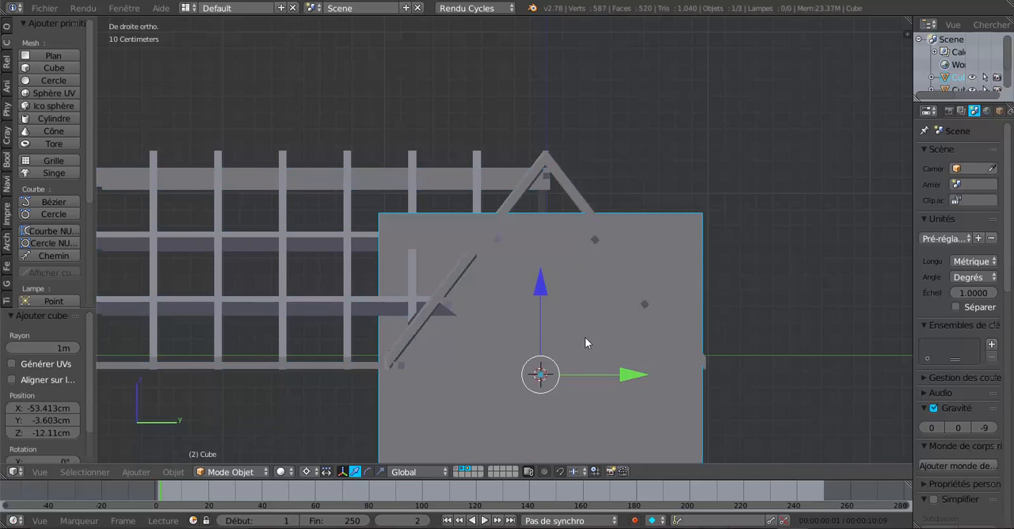
# Scale the cube by 0.068 along Z and by 0.224, then 3.340, along Y to form a low, wide beam
pyautogui.click(380, 471)
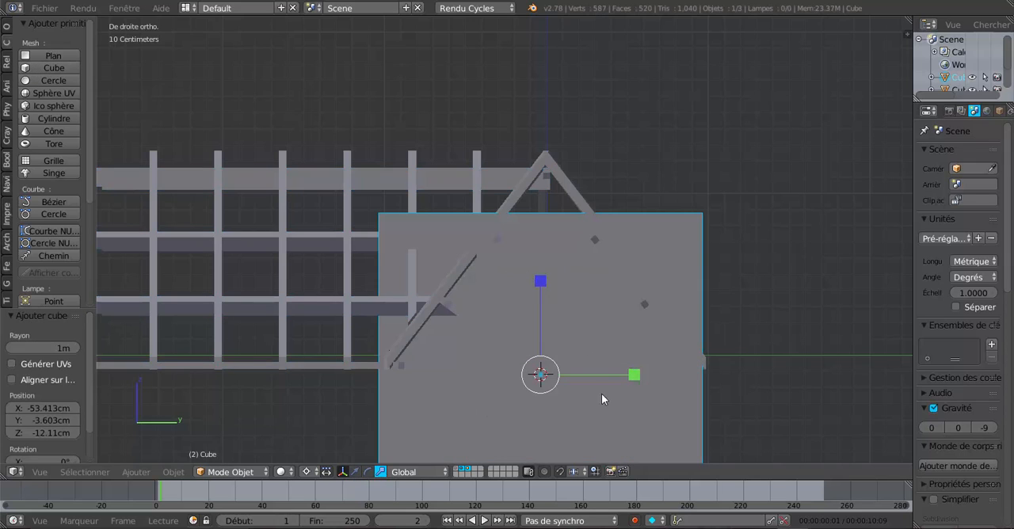
pyautogui.moveTo(629, 374); pyautogui.dragTo(559, 372)
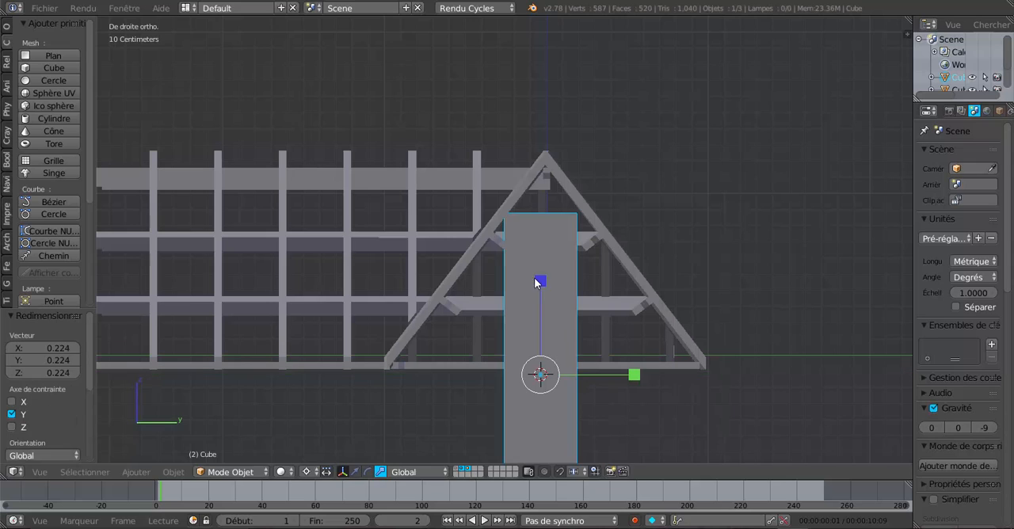
pyautogui.moveTo(541, 281); pyautogui.dragTo(539, 368)
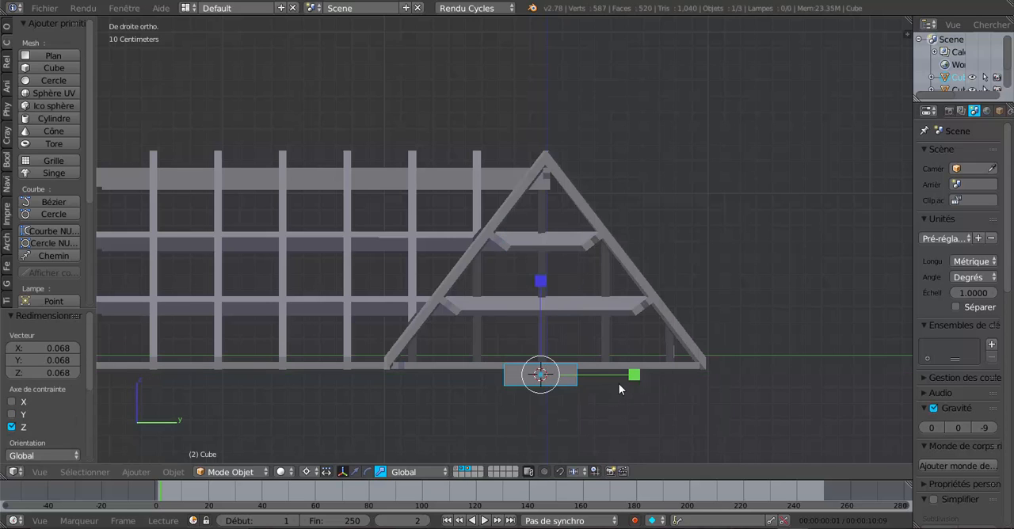
pyautogui.moveTo(626, 373); pyautogui.dragTo(837, 373)
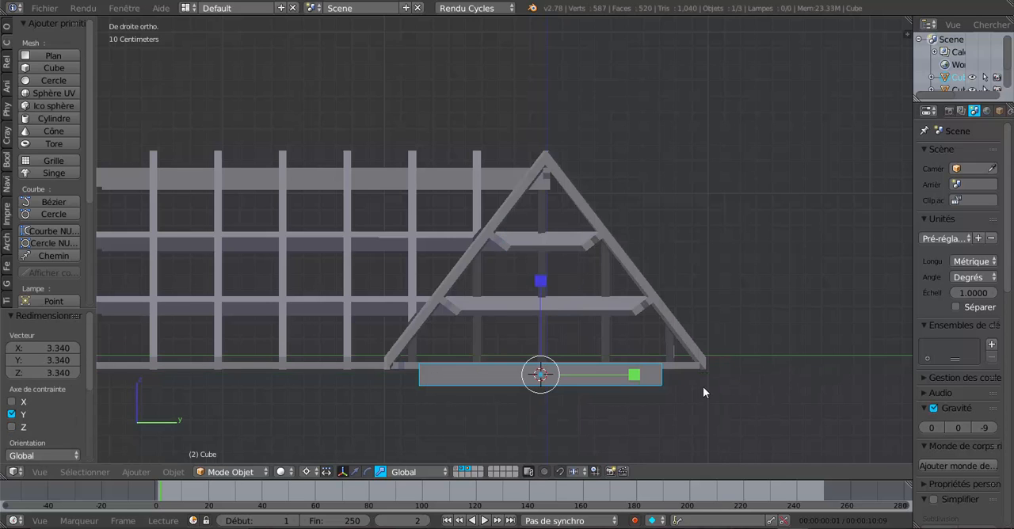
# In the top view, narrow the cube along X by a factor of 0.192 and again by 0.533
pyautogui.press('KP_7')
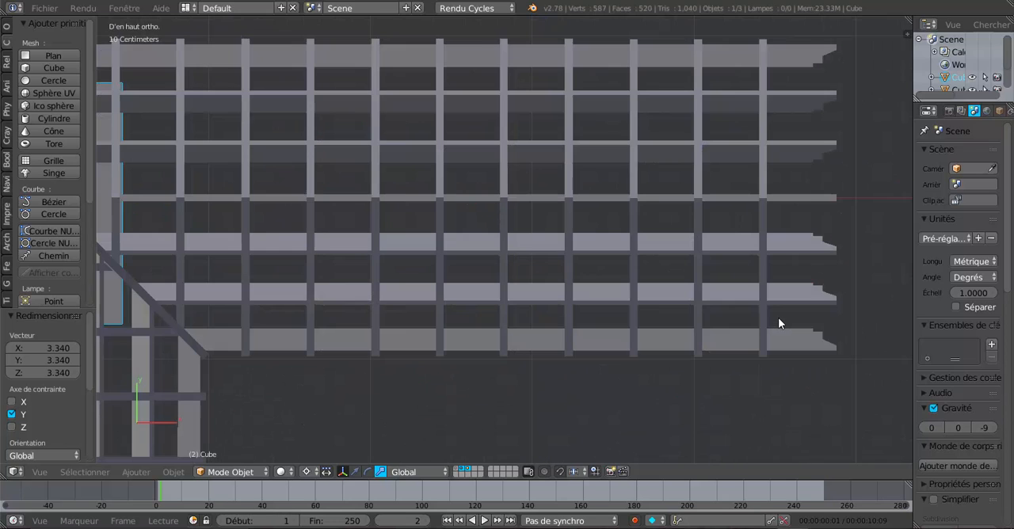
pyautogui.scroll(-5, 778, 323)
pyautogui.keyDown('shift'); pyautogui.moveTo(520, 300); pyautogui.dragTo(664, 319, button='middle'); pyautogui.keyUp('shift')
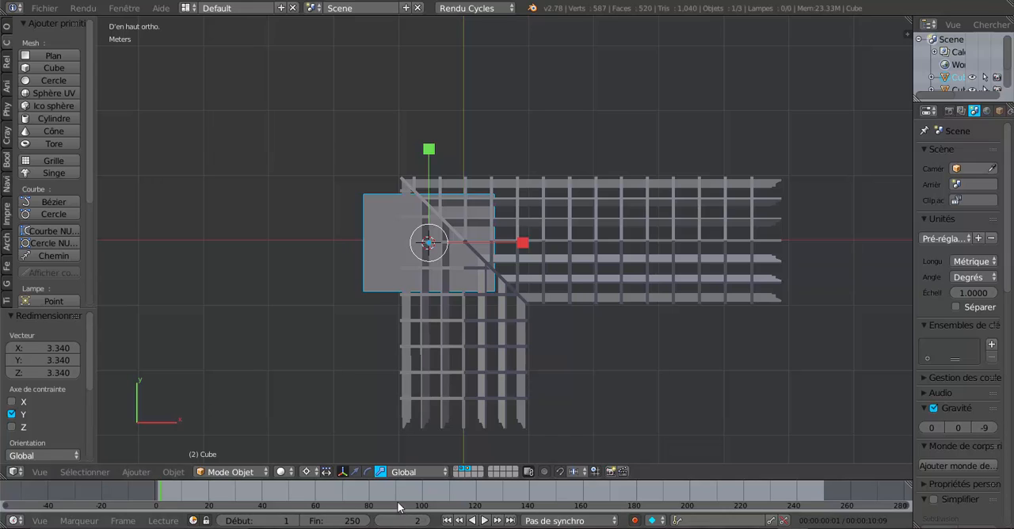
pyautogui.press('s')
pyautogui.press('x')
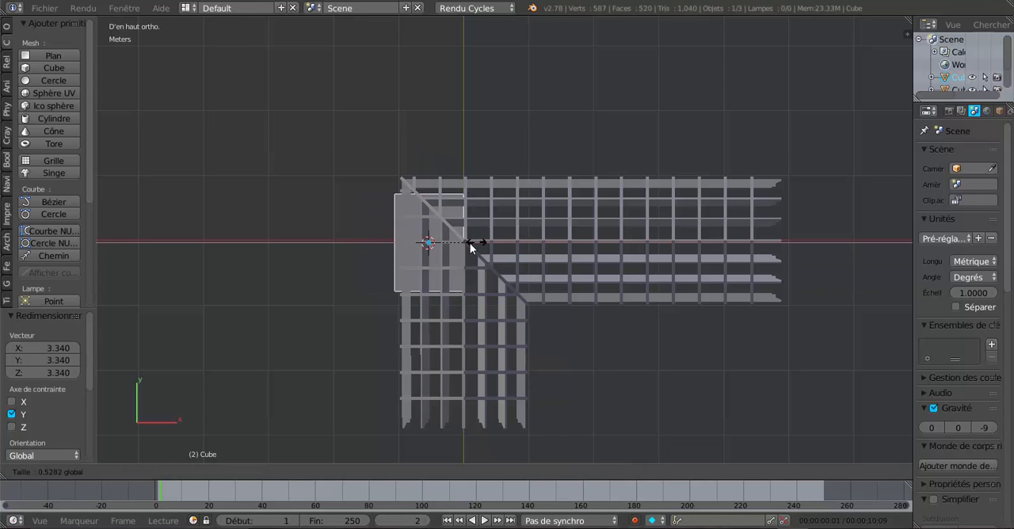
pyautogui.click(453, 248)
pyautogui.press('s')
pyautogui.press('x')
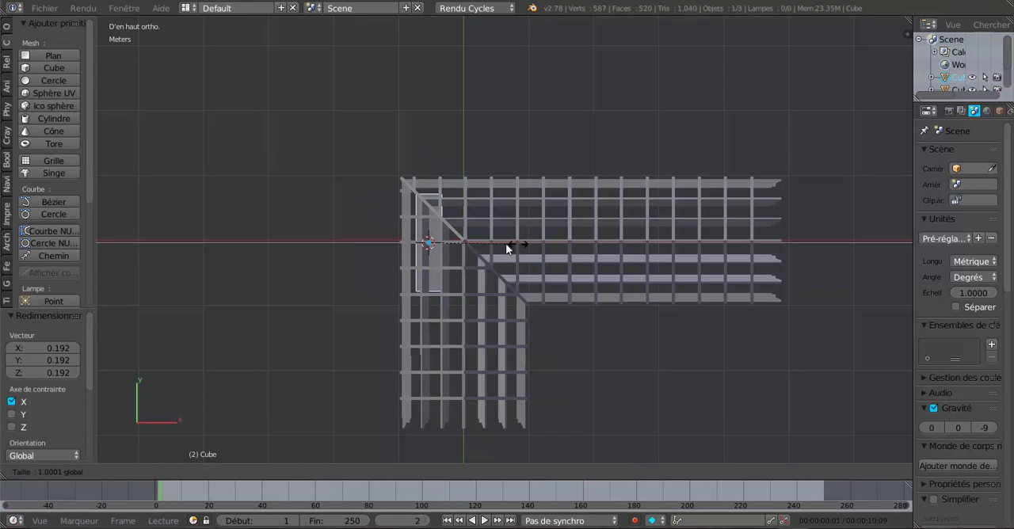
pyautogui.click(475, 244)
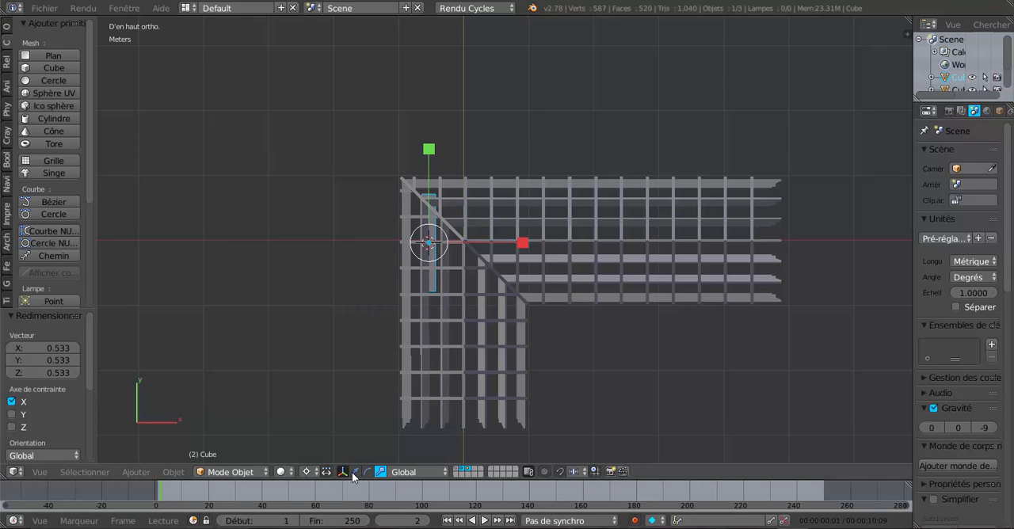
# Move the narrowed cube 5.321 m along X to the far end of the roof wing
pyautogui.click(354, 471)
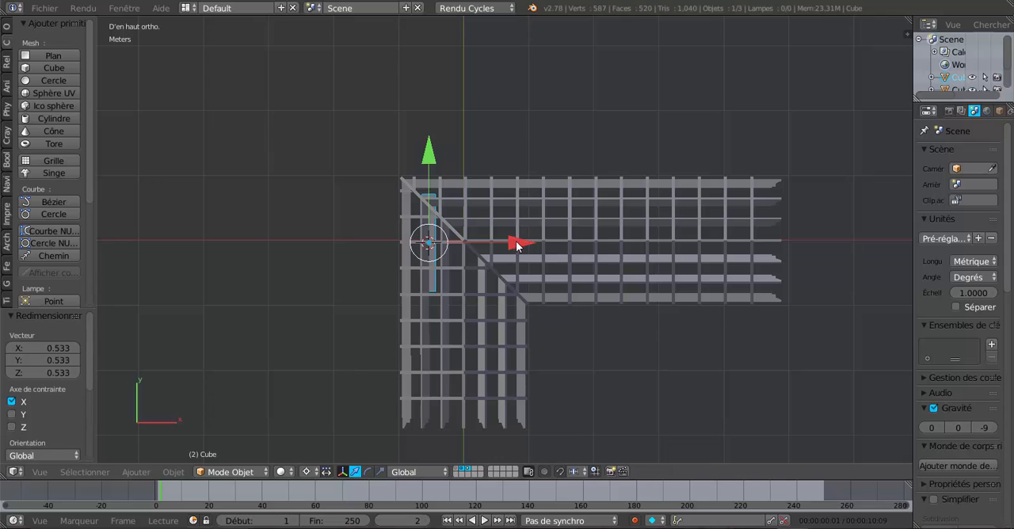
pyautogui.moveTo(519, 241); pyautogui.dragTo(868, 308)
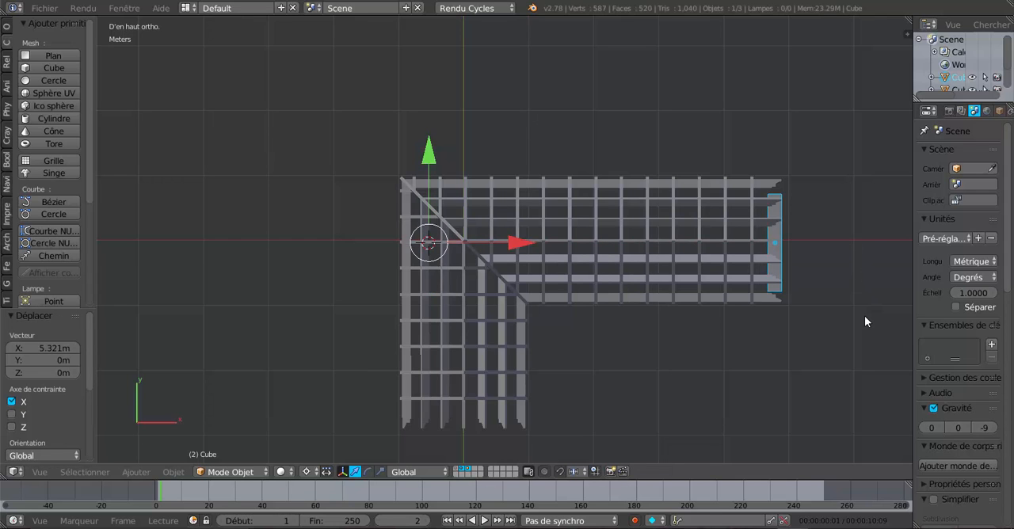
# Set the pivot point to Barycentre and narrow the beam along X by a factor of 0.474
pyautogui.scroll(4, 860, 317)
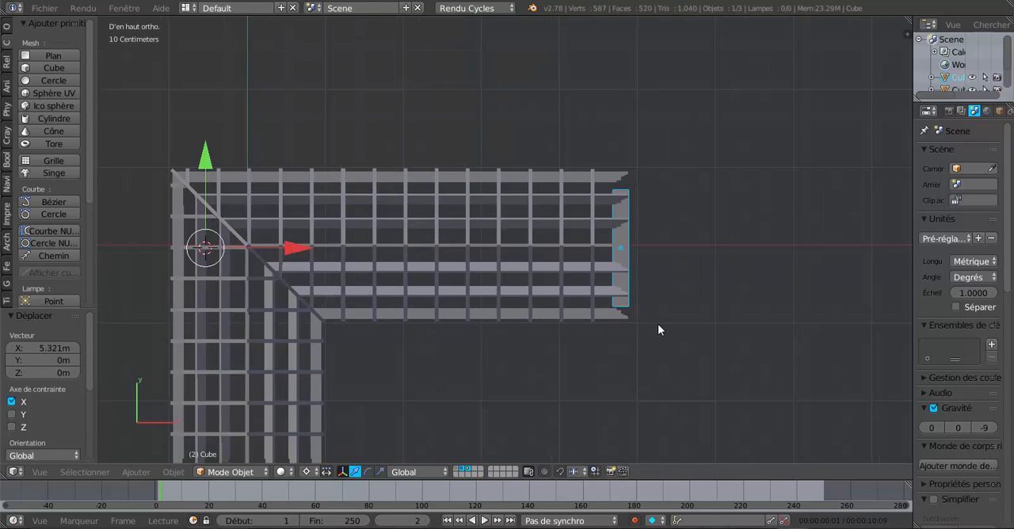
pyautogui.click(381, 472)
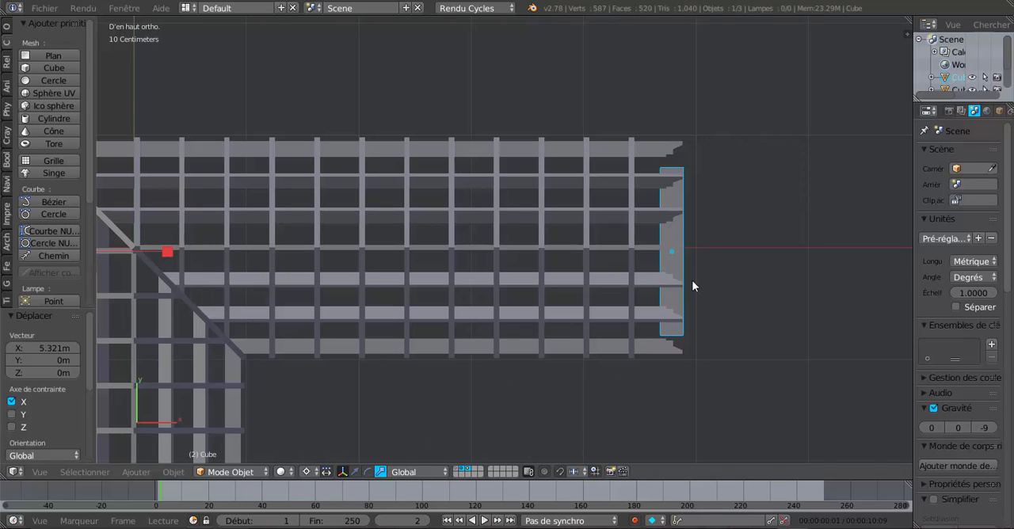
pyautogui.click(306, 472)
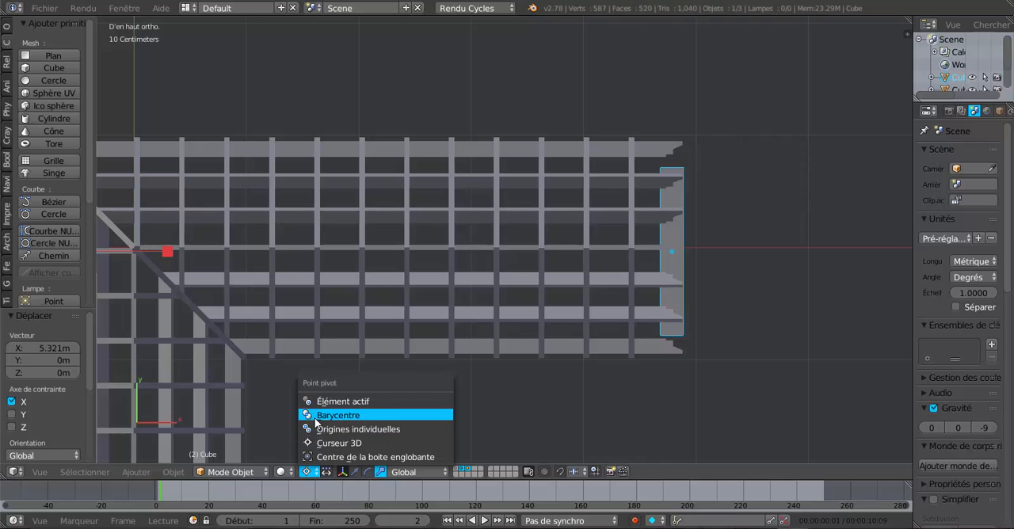
pyautogui.click(314, 415)
pyautogui.moveTo(775, 251); pyautogui.dragTo(724, 248)
pyautogui.keyDown('shift'); pyautogui.moveTo(724, 248); pyautogui.dragTo(656, 310, button='middle'); pyautogui.keyUp('shift')
pyautogui.scroll(4, 655, 310)
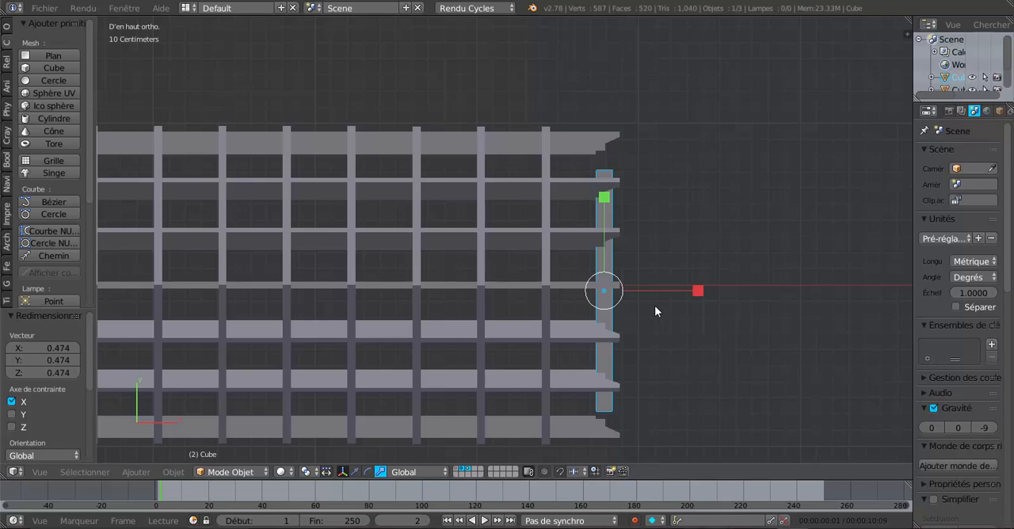
# Move the beam -35.637 cm along X onto the last rafter and narrow it along X by a factor of 0.622
pyautogui.click(355, 468)
pyautogui.moveTo(687, 290); pyautogui.dragTo(630, 292)
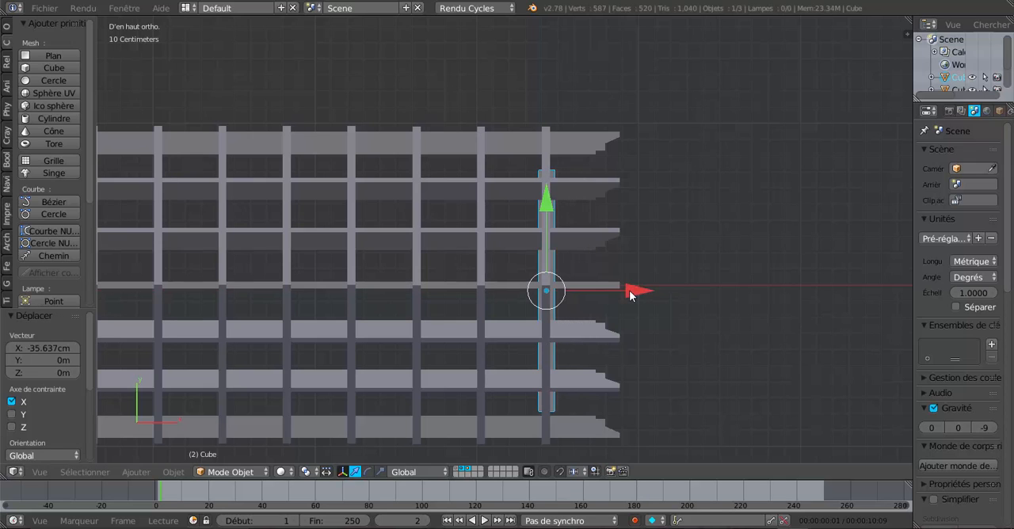
pyautogui.scroll(2, 570, 325)
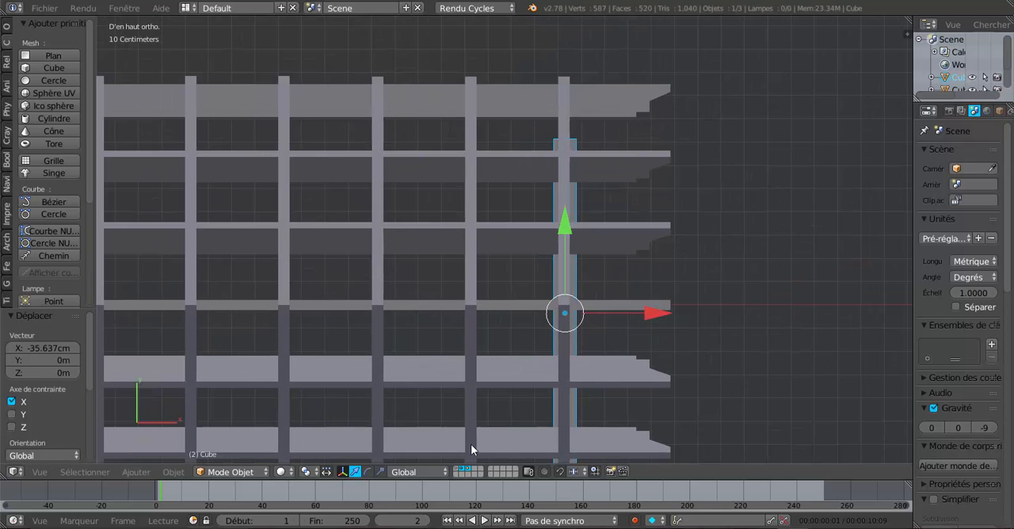
pyautogui.click(379, 472)
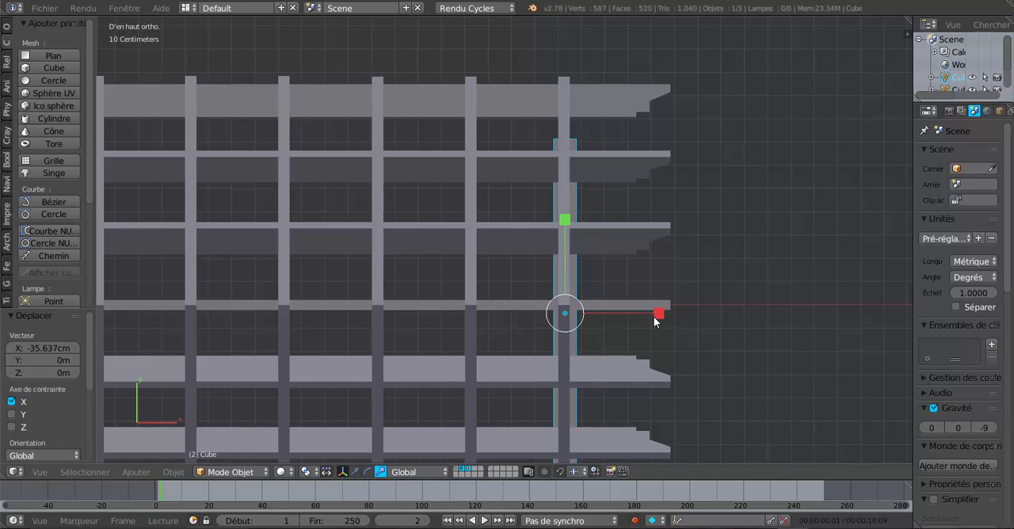
pyautogui.moveTo(655, 312); pyautogui.dragTo(622, 311)
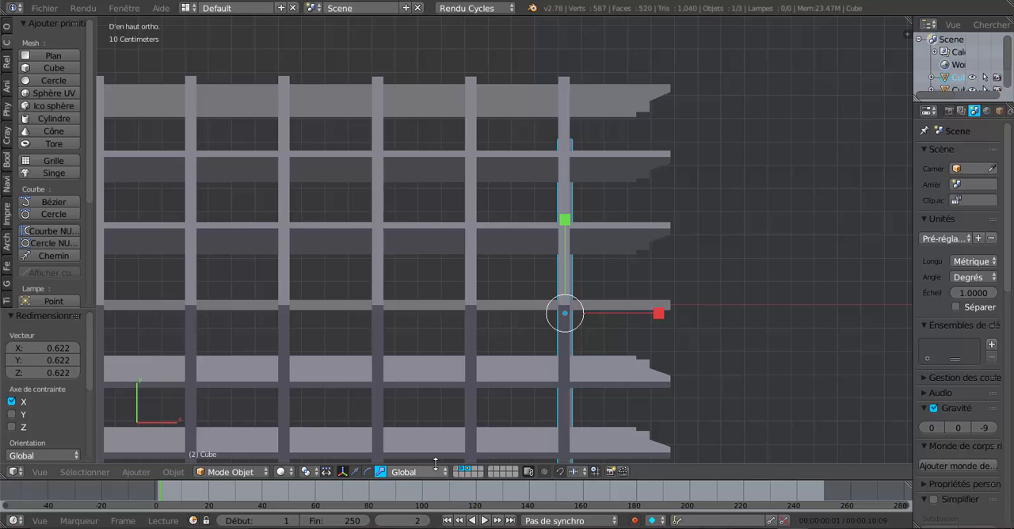
# Shift the beam -2.455 mm along X to centre it on the last rafter
pyautogui.click(354, 471)
pyautogui.scroll(2, 685, 350)
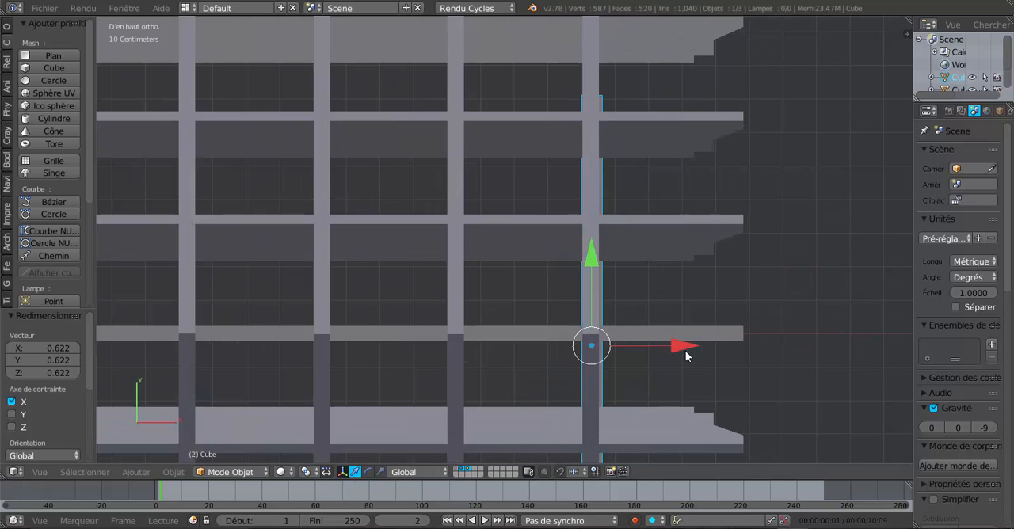
pyautogui.moveTo(685, 347); pyautogui.dragTo(694, 344)
pyautogui.scroll(-1, 813, 388)
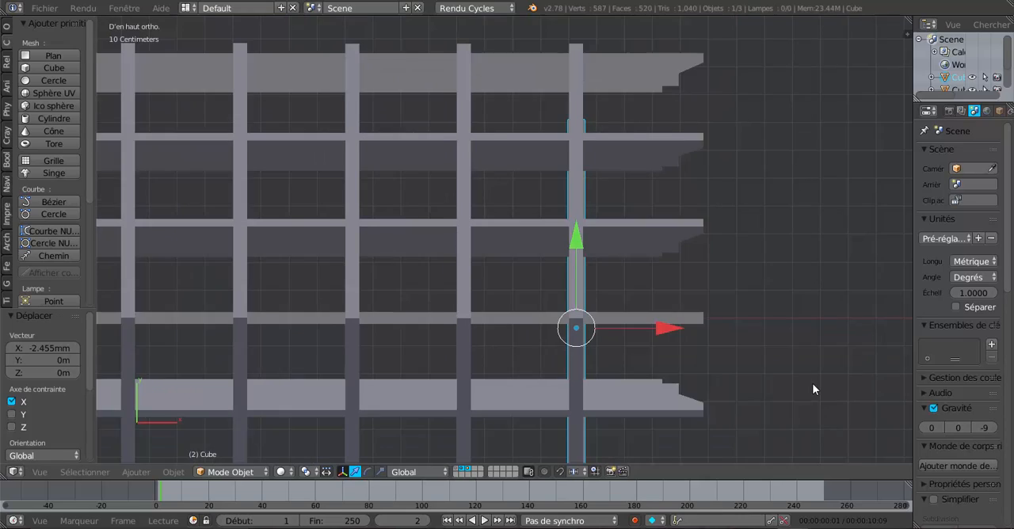
# In the right view, scale the beam by 0.656 along Z and by 1.224 along Y
pyautogui.scroll(-1, 813, 388)
pyautogui.moveTo(797, 385); pyautogui.dragTo(677, 310, button='middle')
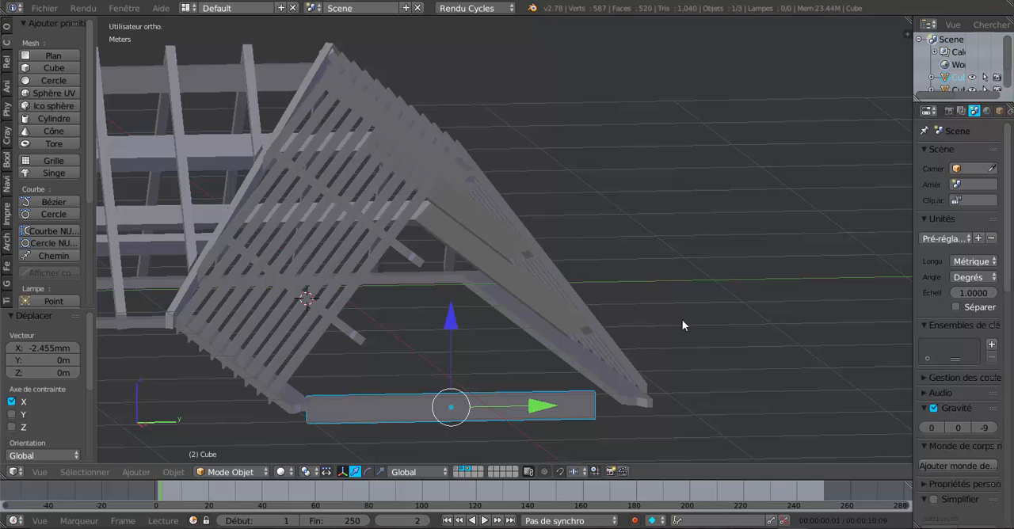
pyautogui.press('KP_3')
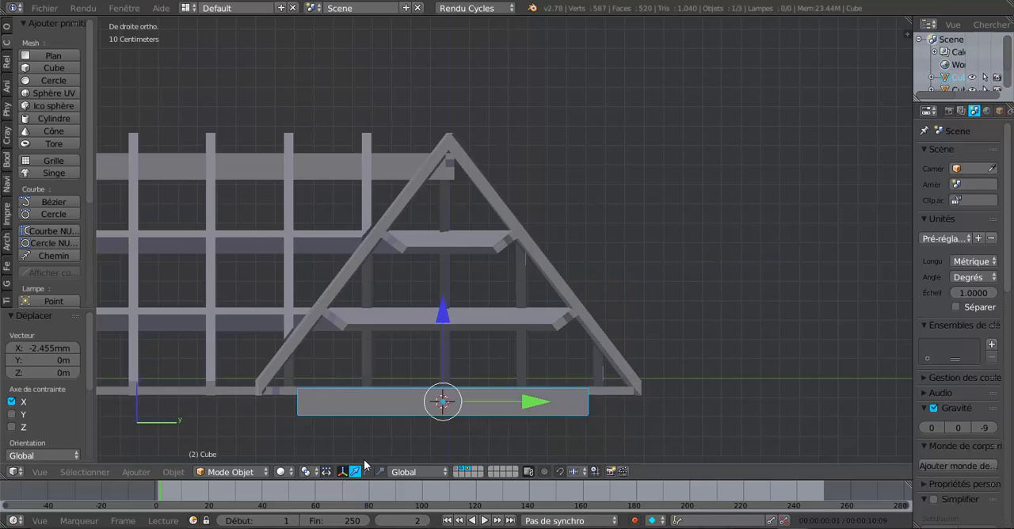
pyautogui.press('s')
pyautogui.press('z')
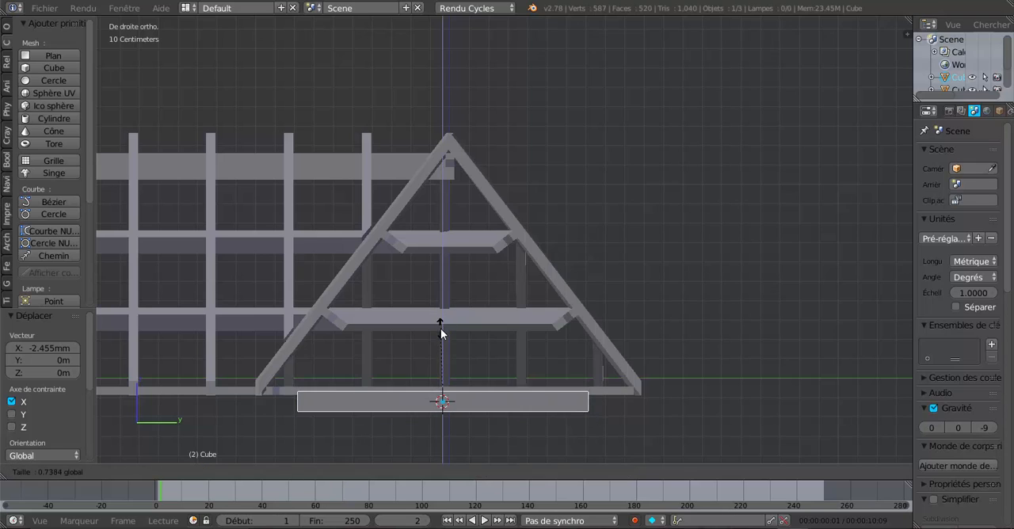
pyautogui.click(440, 336)
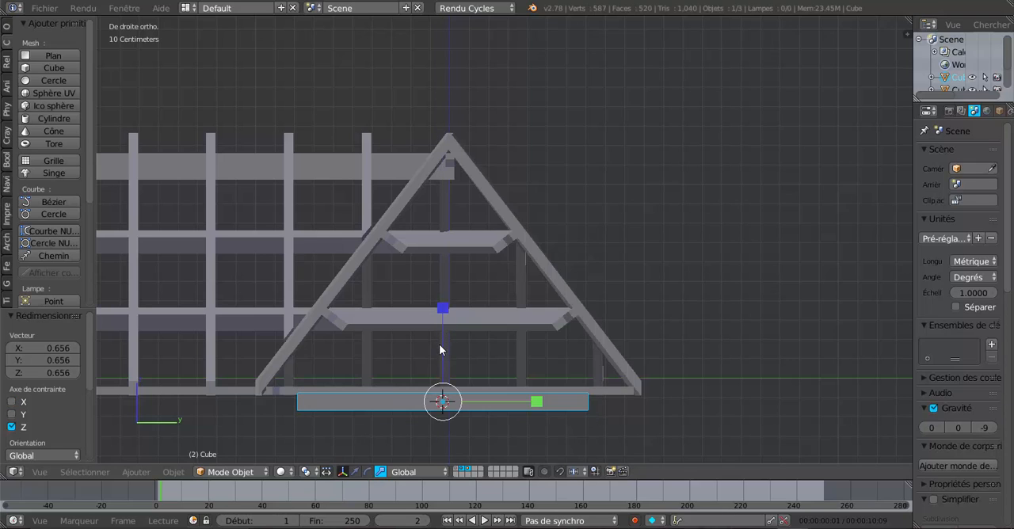
pyautogui.moveTo(533, 396)
pyautogui.mouseDown()
pyautogui.moveTo(557, 401)
pyautogui.moveTo(542, 405)
pyautogui.mouseUp()
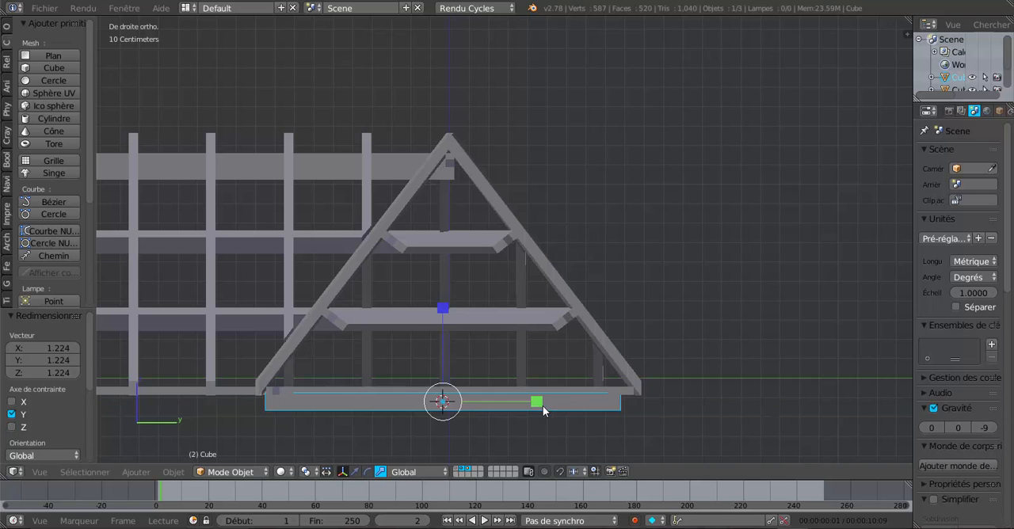
# In Edit mode with face selection, move the beam's end face on the negative Y side by 2.826 mm along Y
pyautogui.moveTo(419, 408); pyautogui.dragTo(417, 342, button='middle')
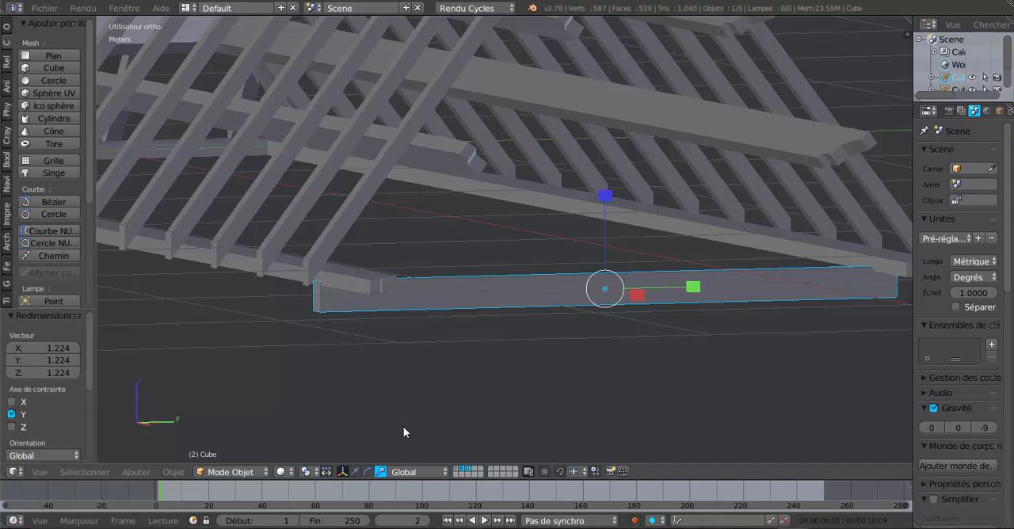
pyautogui.press('Tab')
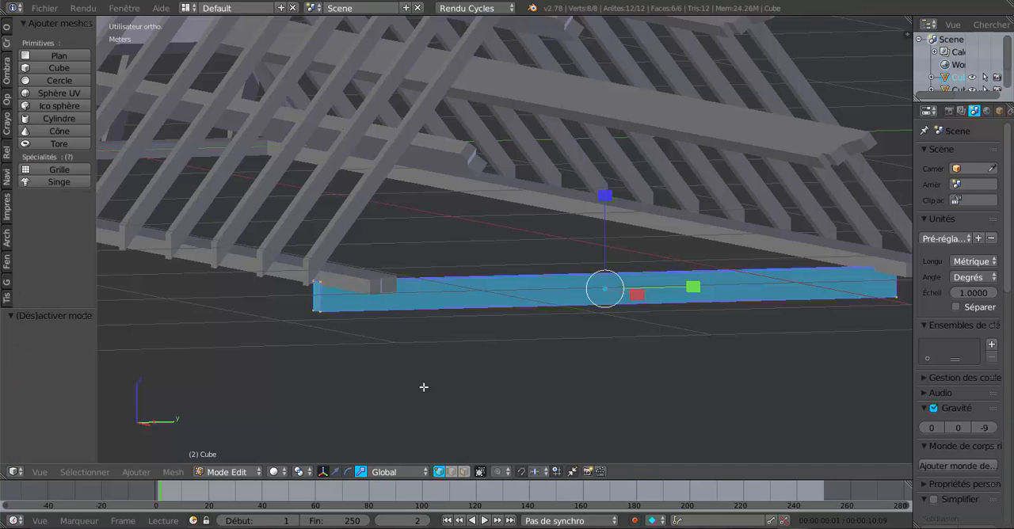
pyautogui.click(464, 472)
pyautogui.click(318, 303)
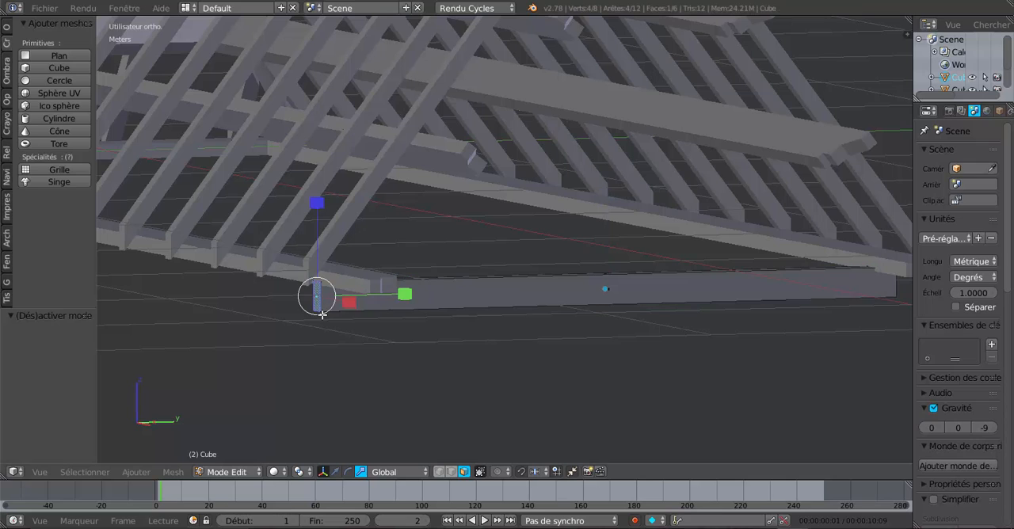
pyautogui.click(336, 471)
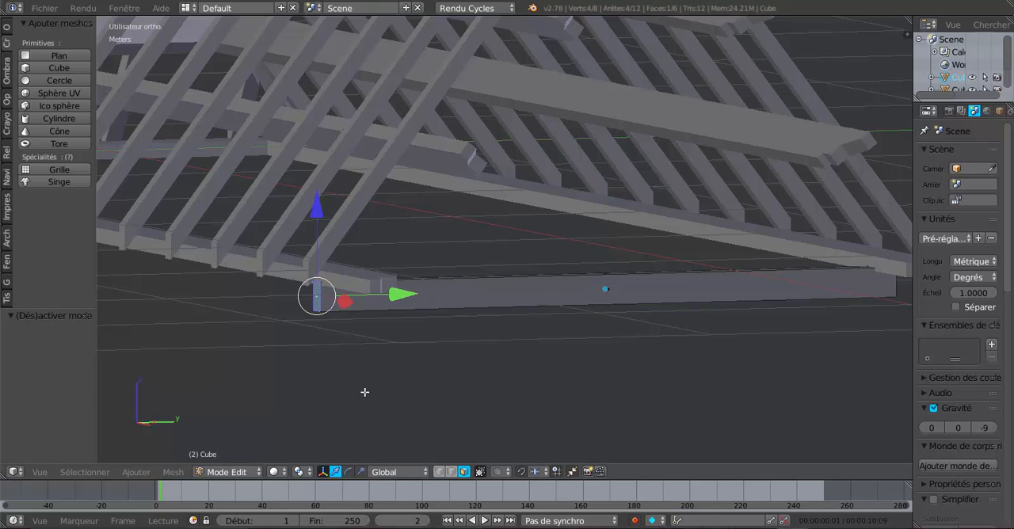
pyautogui.scroll(2, 363, 388)
pyautogui.moveTo(317, 321); pyautogui.dragTo(319, 321)
pyautogui.moveTo(374, 335)
pyautogui.mouseDown(button='middle')
pyautogui.moveTo(491, 344)
pyautogui.moveTo(392, 336)
pyautogui.mouseUp(button='middle')
# Extend the beam's opposite end face along Y by 4.548 cm and a further 2.376 cm, out to the rafter's foot
pyautogui.scroll(3, 609, 297)
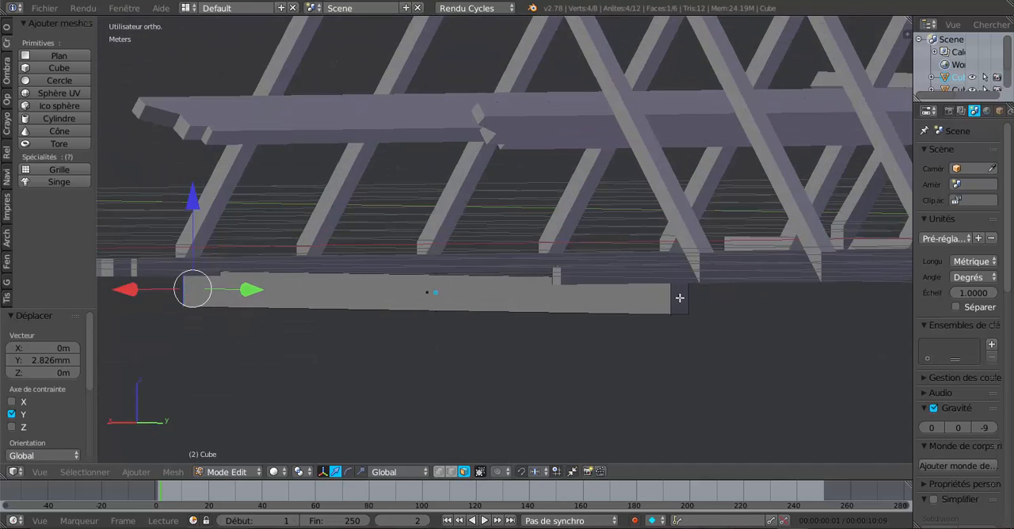
pyautogui.moveTo(679, 298); pyautogui.dragTo(479, 350, button='middle')
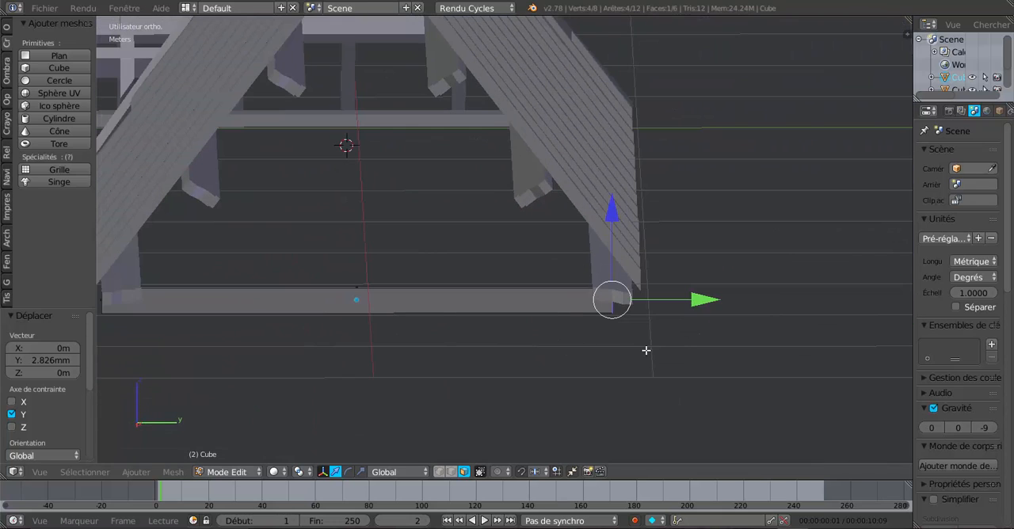
pyautogui.moveTo(646, 350); pyautogui.dragTo(643, 346, button='middle')
pyautogui.press('g')
pyautogui.press('y')
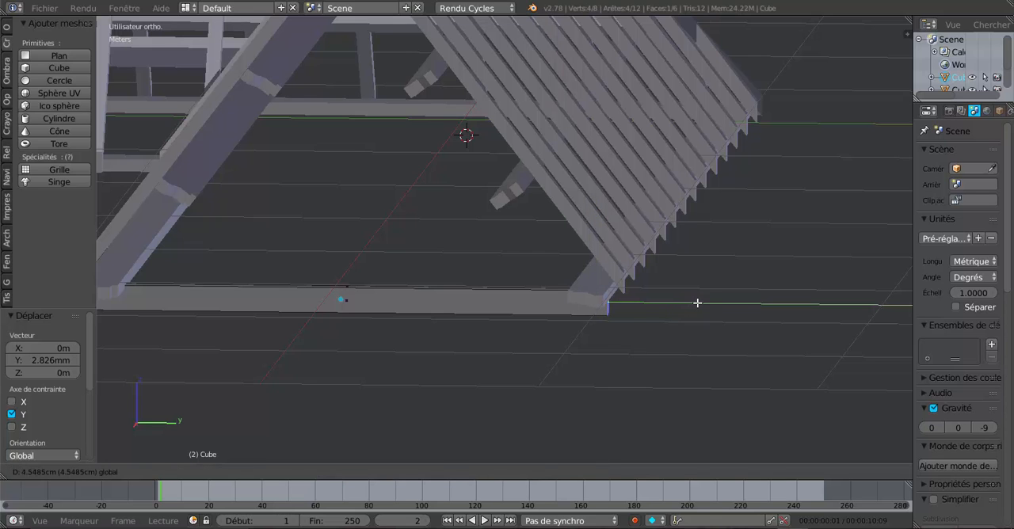
pyautogui.click(697, 302)
pyautogui.scroll(4, 626, 321)
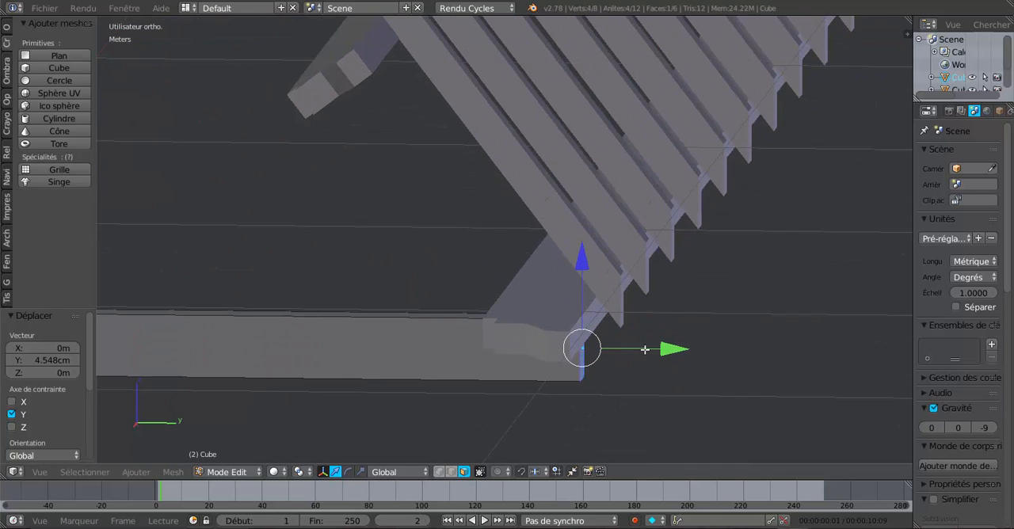
pyautogui.moveTo(675, 349); pyautogui.dragTo(692, 349)
# Select the whole beam mesh, set the pivot to the 3D cursor placed beside it, and move the beam -1.082 cm along Z
pyautogui.keyDown('shift'); pyautogui.moveTo(692, 348); pyautogui.dragTo(621, 289, button='middle'); pyautogui.keyUp('shift')
pyautogui.scroll(2, 557, 295)
pyautogui.keyDown('shift'); pyautogui.moveTo(556, 295); pyautogui.dragTo(660, 334, button='middle'); pyautogui.keyUp('shift')
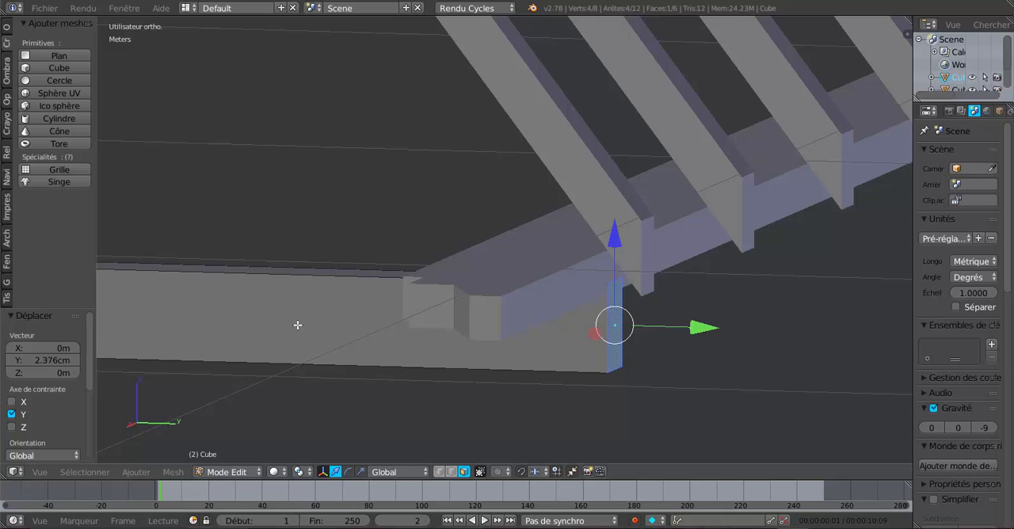
pyautogui.press('a')
pyautogui.press('a')
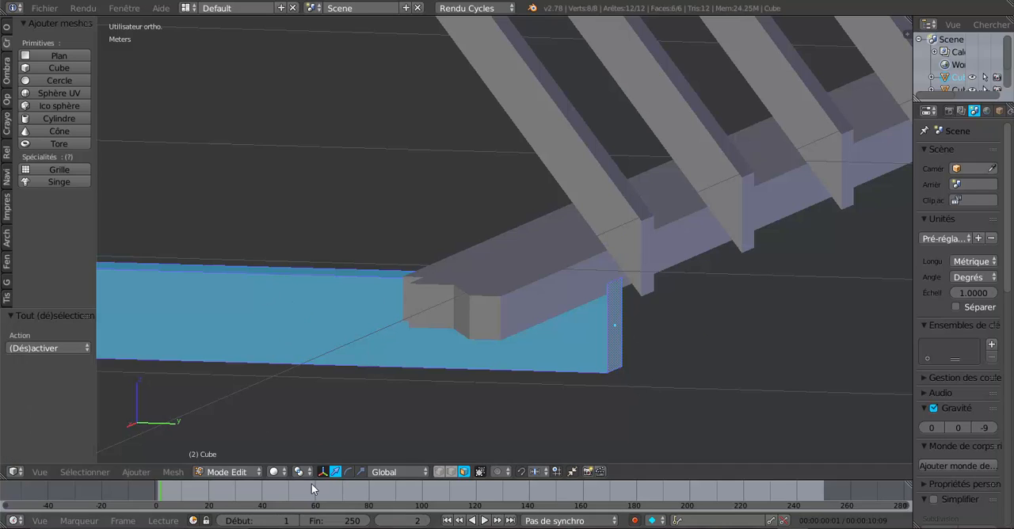
pyautogui.click(299, 472)
pyautogui.click(348, 458)
pyautogui.click(707, 310)
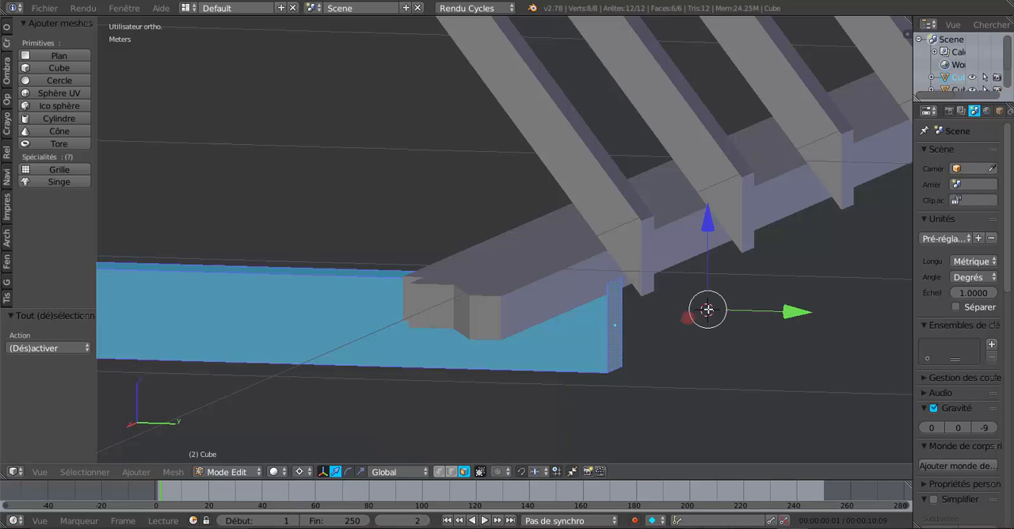
pyautogui.moveTo(709, 224); pyautogui.dragTo(711, 238)
pyautogui.moveTo(712, 237); pyautogui.dragTo(638, 330, button='middle')
# Examine from several angles how the base beam meets the rafters and horizontal beams at the gable end
pyautogui.scroll(-3, 634, 321)
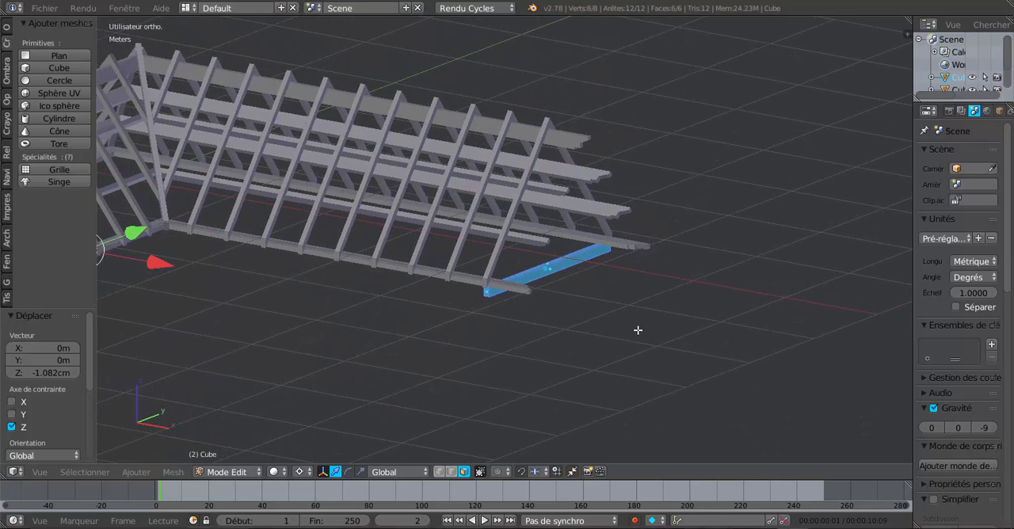
pyautogui.scroll(2, 634, 326)
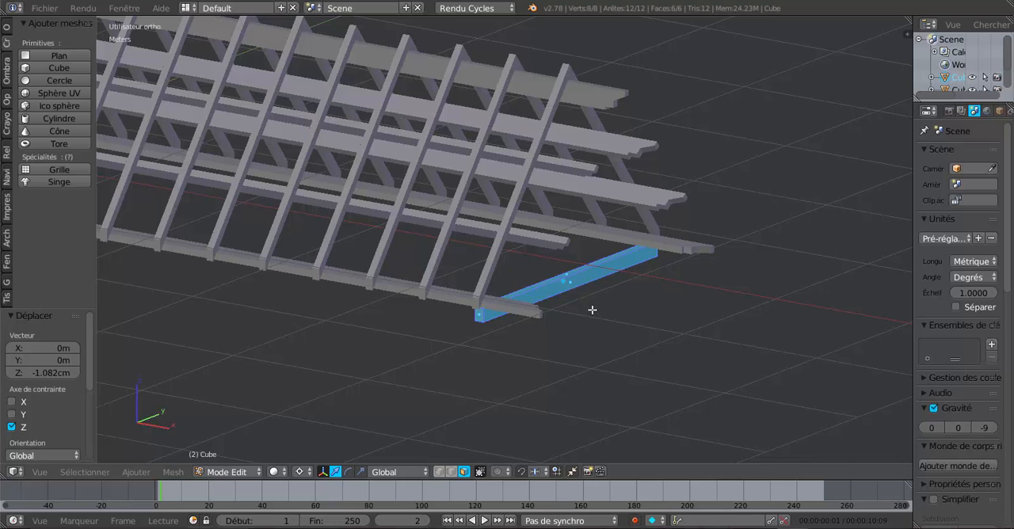
pyautogui.moveTo(591, 309); pyautogui.dragTo(501, 297, button='middle')
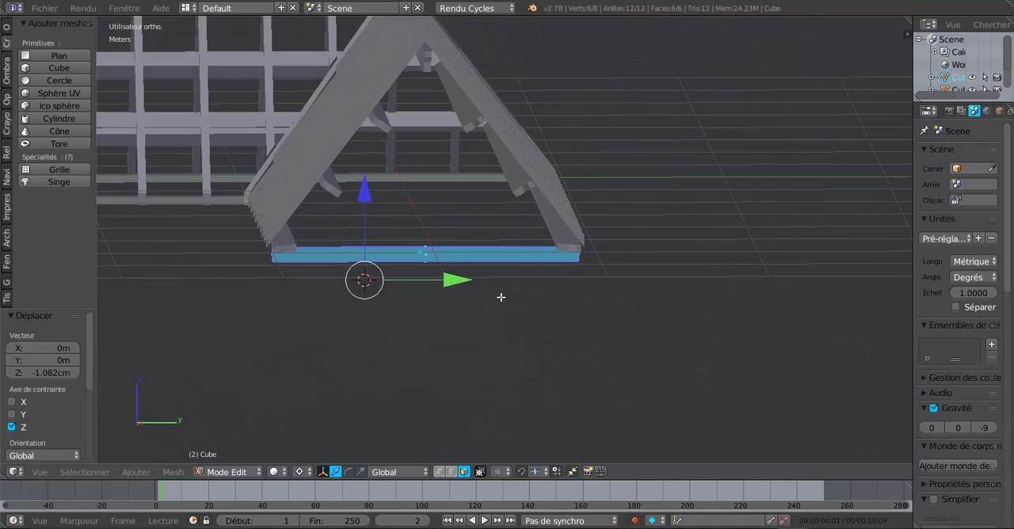
pyautogui.moveTo(557, 280); pyautogui.dragTo(530, 277, button='middle')
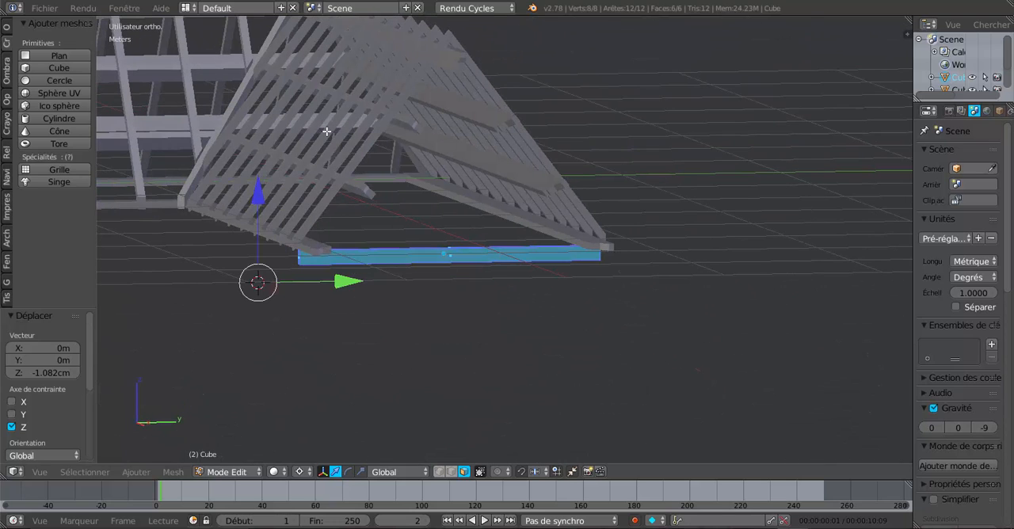
pyautogui.moveTo(470, 322); pyautogui.dragTo(434, 326, button='middle')
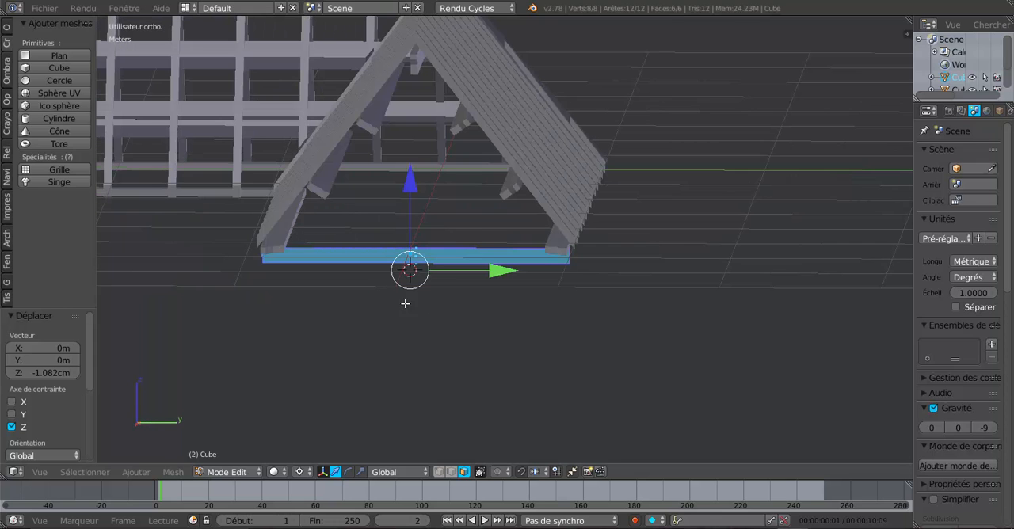
pyautogui.moveTo(563, 267)
pyautogui.mouseDown(button='middle')
pyautogui.moveTo(577, 265)
pyautogui.moveTo(557, 253)
pyautogui.moveTo(573, 253)
pyautogui.moveTo(547, 254)
pyautogui.moveTo(576, 269)
pyautogui.mouseUp(button='middle')
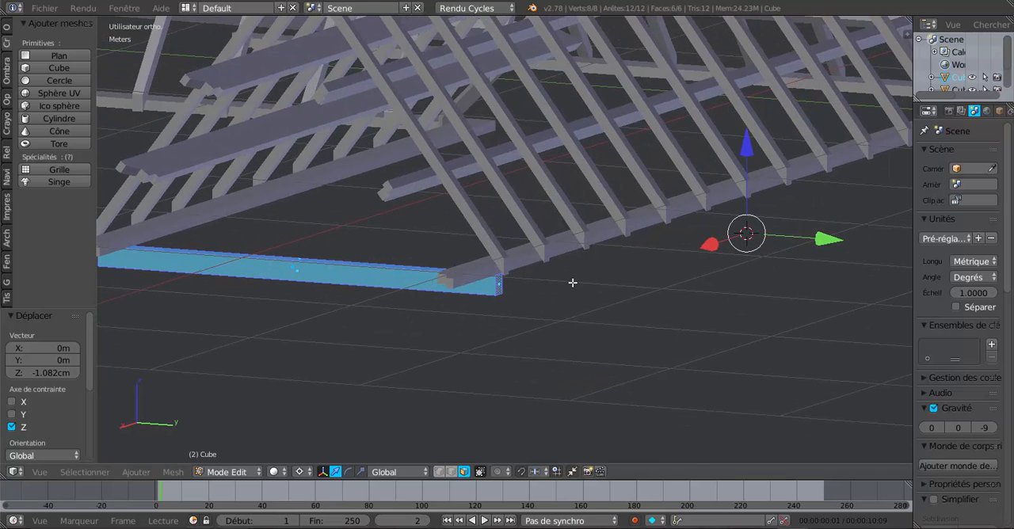
pyautogui.moveTo(512, 316); pyautogui.dragTo(513, 308, button='middle')
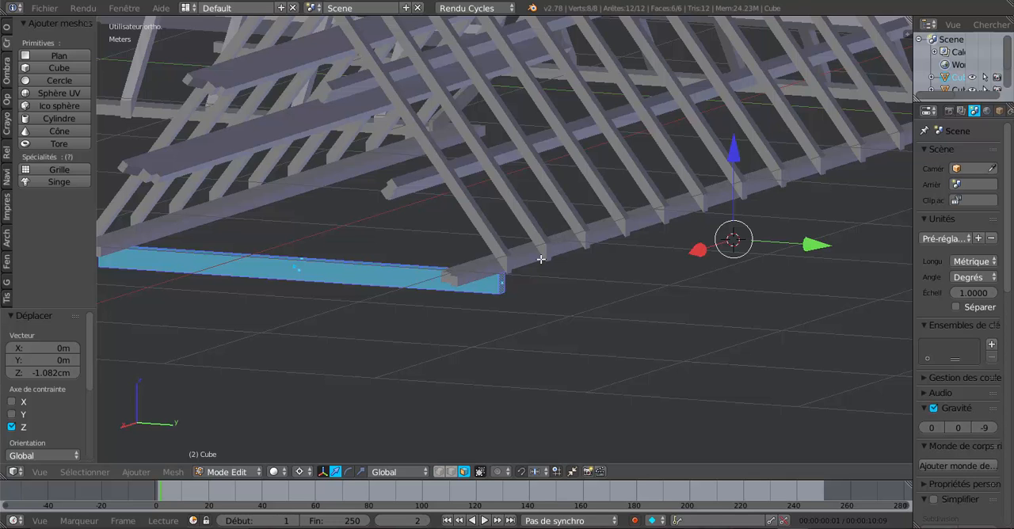
pyautogui.moveTo(681, 261)
pyautogui.mouseDown(button='middle')
pyautogui.moveTo(707, 260)
pyautogui.moveTo(698, 261)
pyautogui.mouseUp(button='middle')
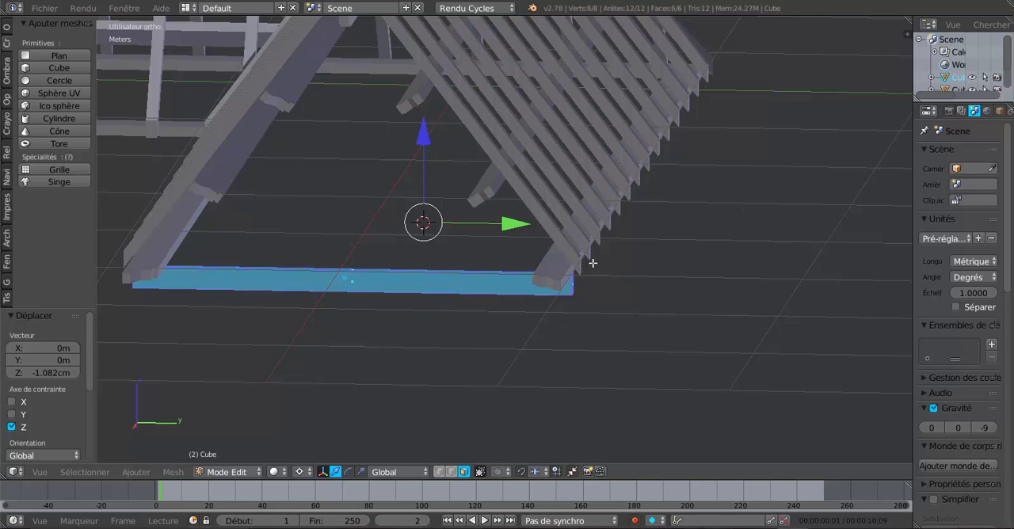
pyautogui.moveTo(650, 256); pyautogui.dragTo(595, 261, button='middle')
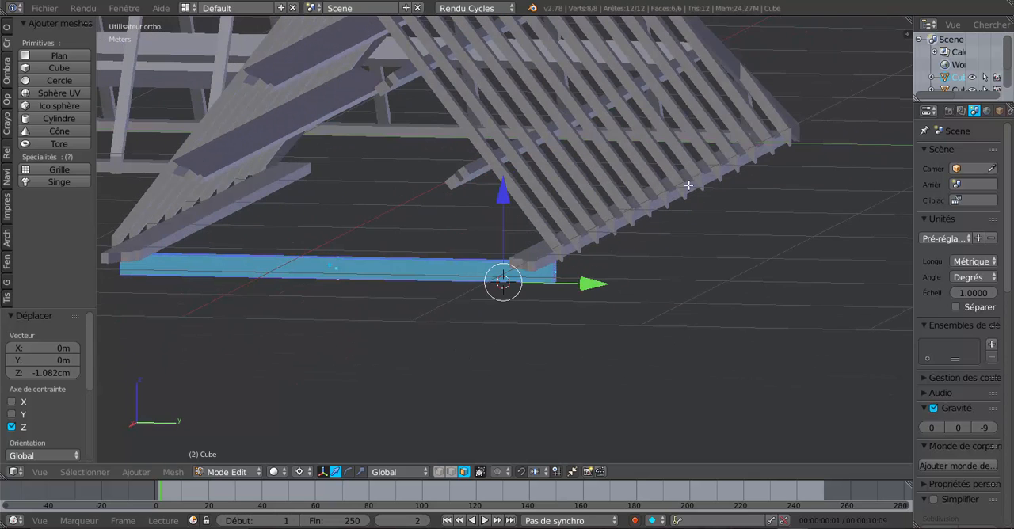
# Thin the base beam mesh along Z, scaling by 0.947 and by a further 0.804 with the pivot set to the median point (Barycentre)
pyautogui.moveTo(625, 291)
pyautogui.mouseDown(button='middle')
pyautogui.moveTo(652, 289)
pyautogui.moveTo(642, 289)
pyautogui.mouseUp(button='middle')
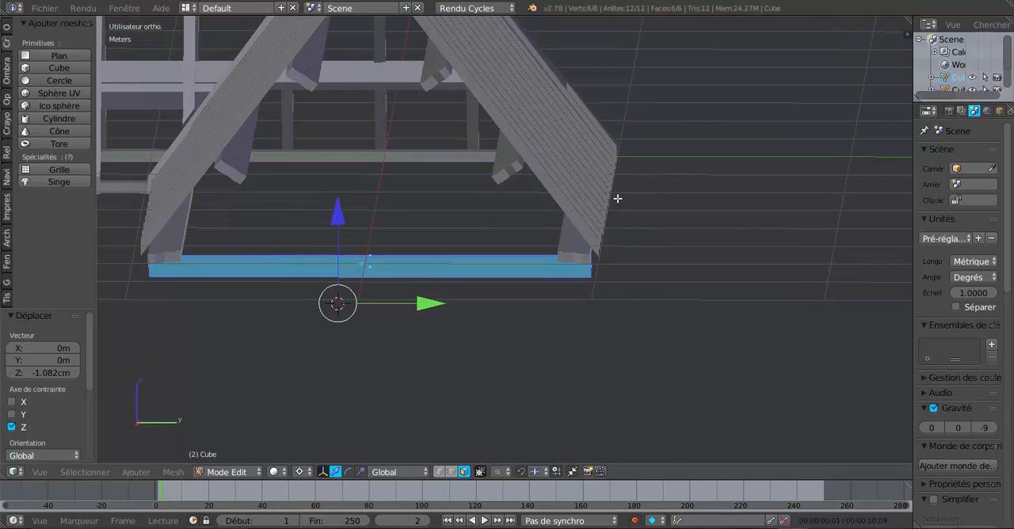
pyautogui.moveTo(461, 323); pyautogui.dragTo(550, 334, button='middle')
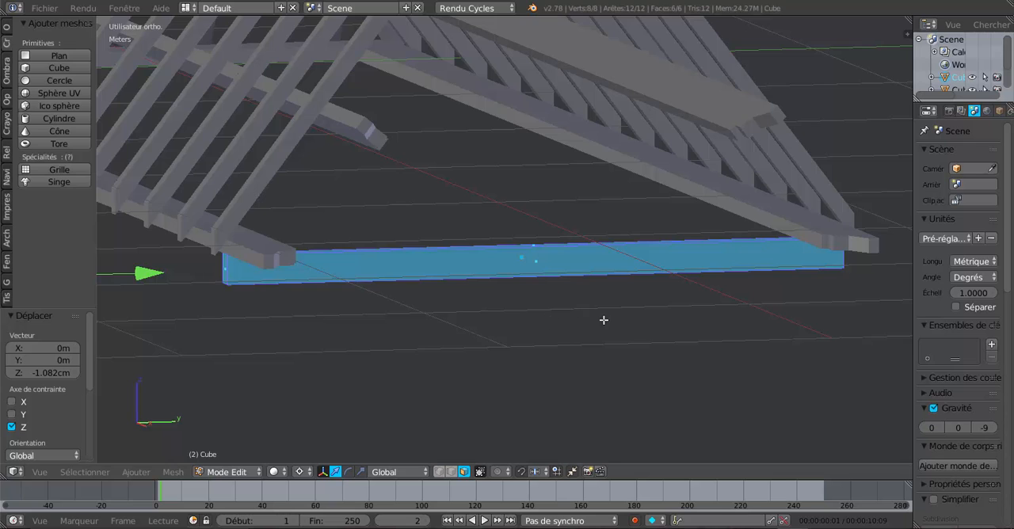
pyautogui.moveTo(604, 319); pyautogui.dragTo(570, 327, button='middle')
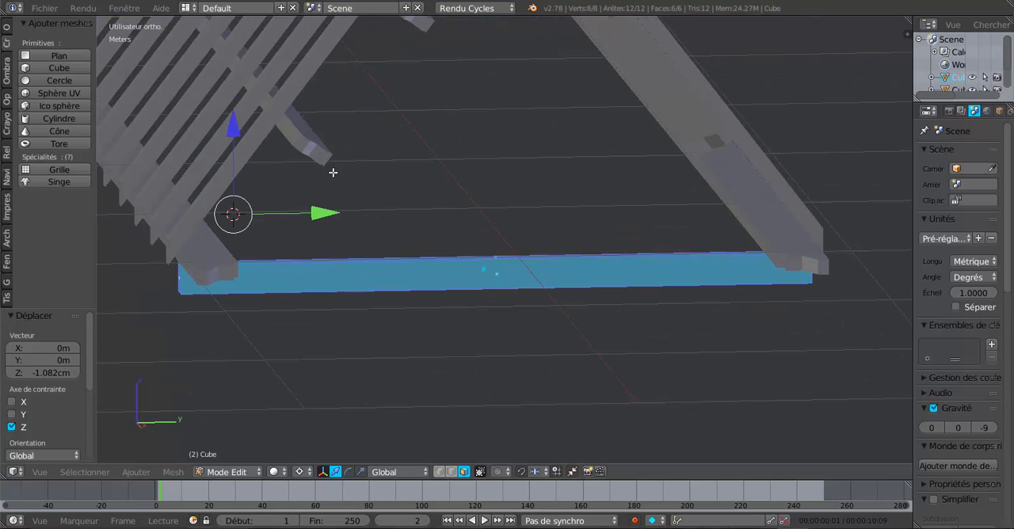
pyautogui.moveTo(586, 337); pyautogui.dragTo(589, 358, button='middle')
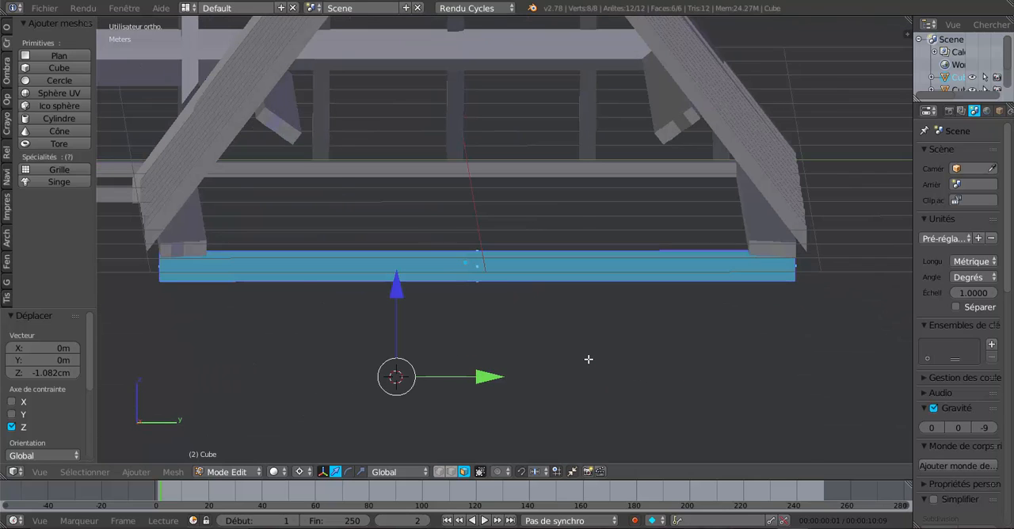
pyautogui.press('KP_3')
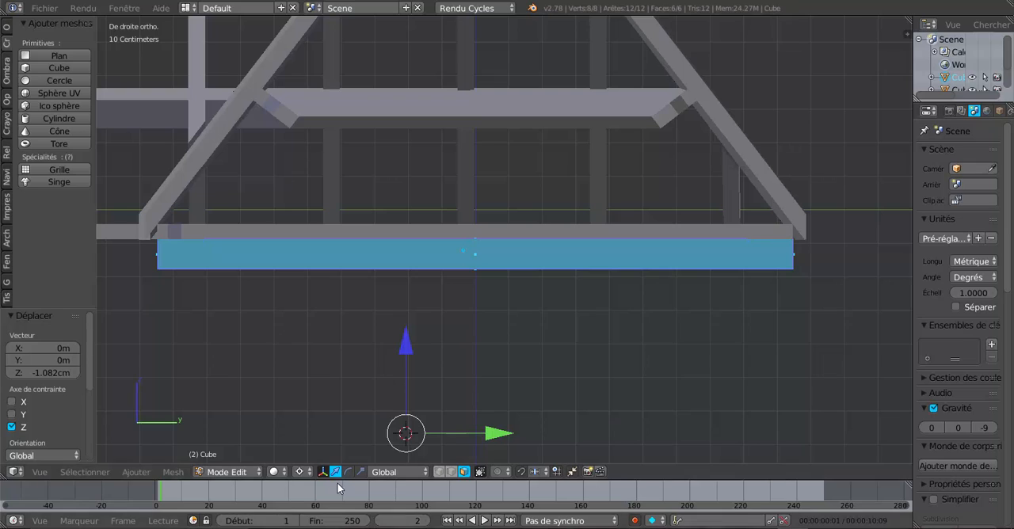
pyautogui.click(360, 471)
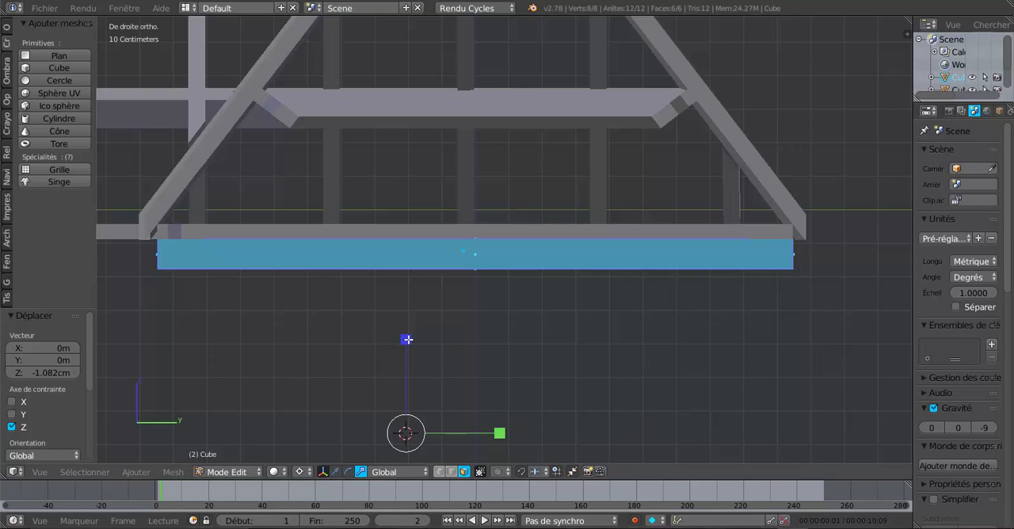
pyautogui.moveTo(406, 339); pyautogui.dragTo(412, 348)
pyautogui.click(322, 472)
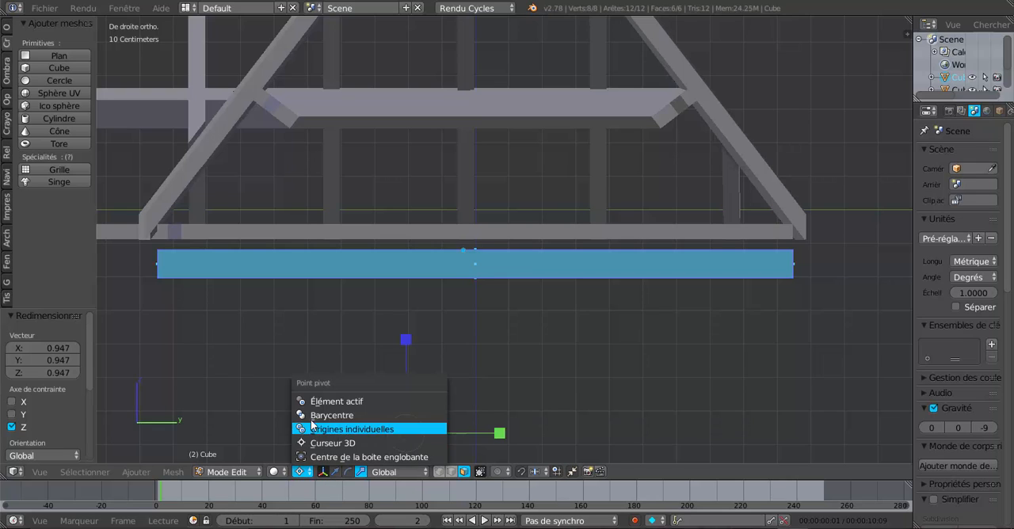
pyautogui.click(317, 410)
pyautogui.moveTo(477, 170); pyautogui.dragTo(477, 190)
pyautogui.click(477, 188)
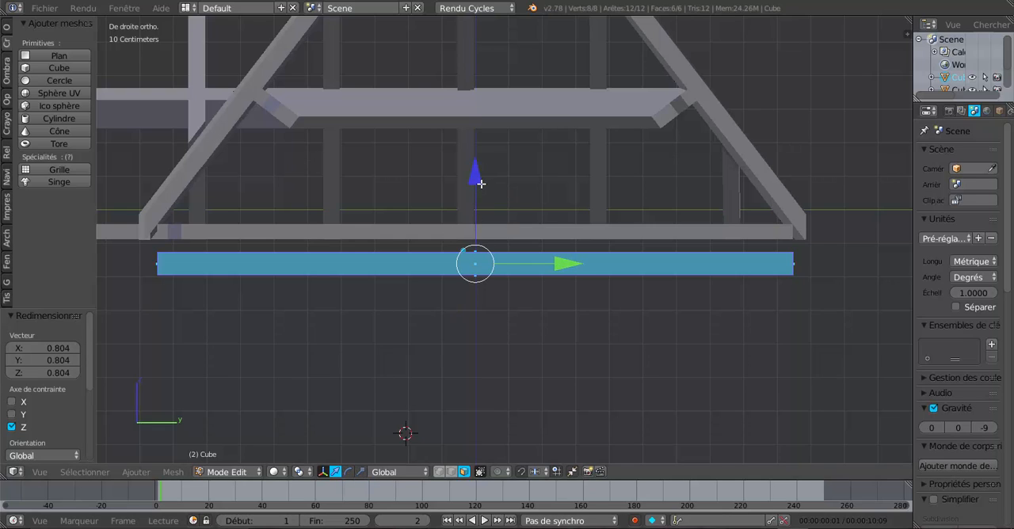
# Move the base beam up 3.777 cm along Z against the structure above it and return to Object mode
pyautogui.moveTo(476, 174); pyautogui.dragTo(480, 159)
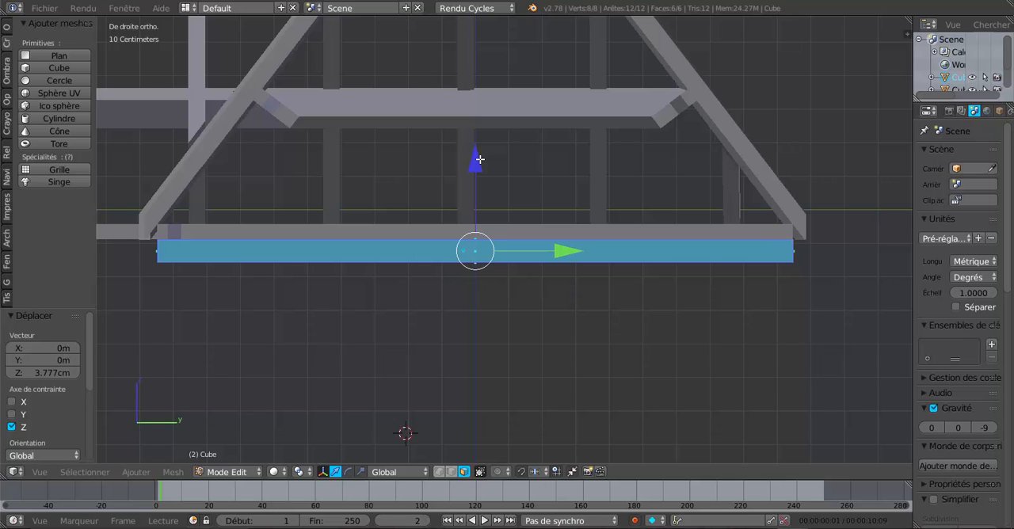
pyautogui.scroll(-3, 479, 159)
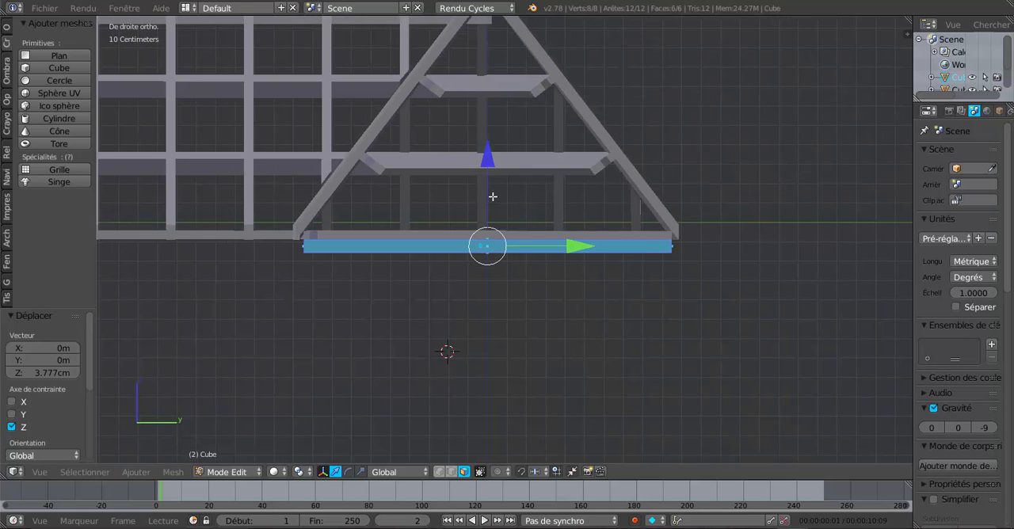
pyautogui.moveTo(500, 251); pyautogui.dragTo(464, 285, button='middle')
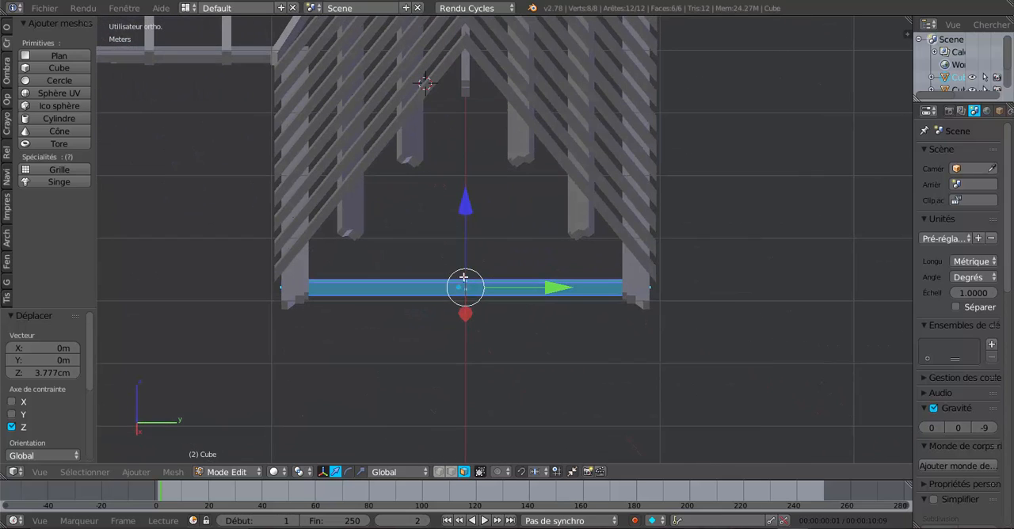
pyautogui.moveTo(510, 158); pyautogui.dragTo(504, 212, button='middle')
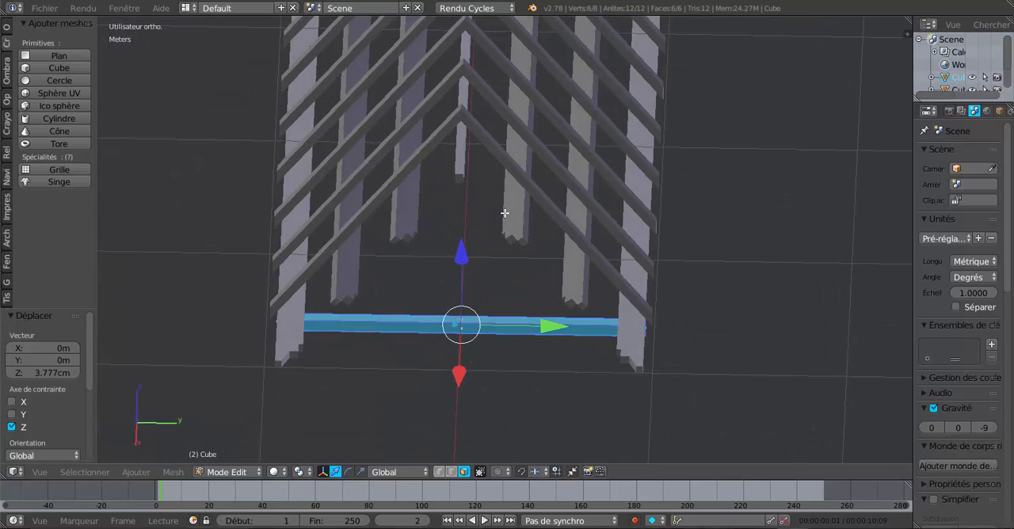
pyautogui.press('Tab')
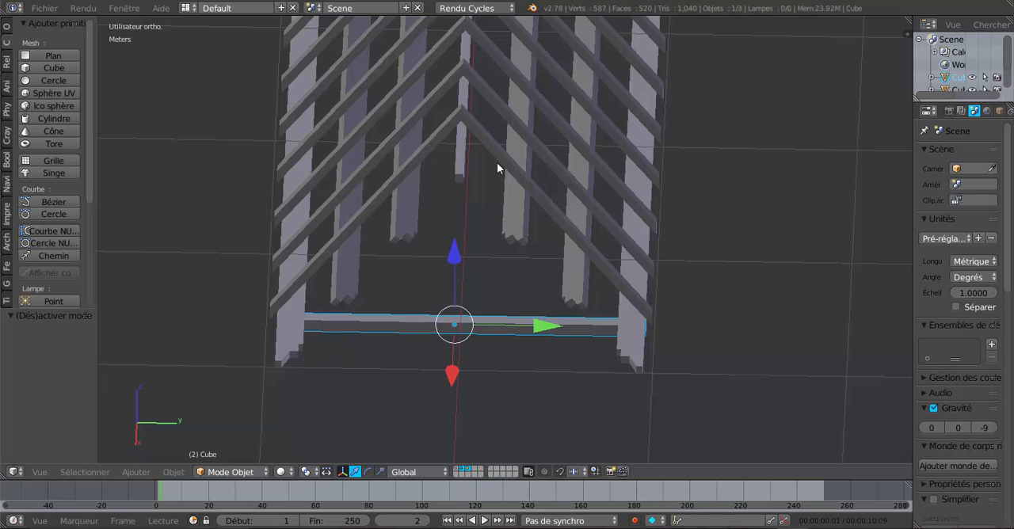
# In the rafters object's Edit mode, select the whole last rafter pair at the gable end and duplicate it in place
pyautogui.rightClick(497, 158)
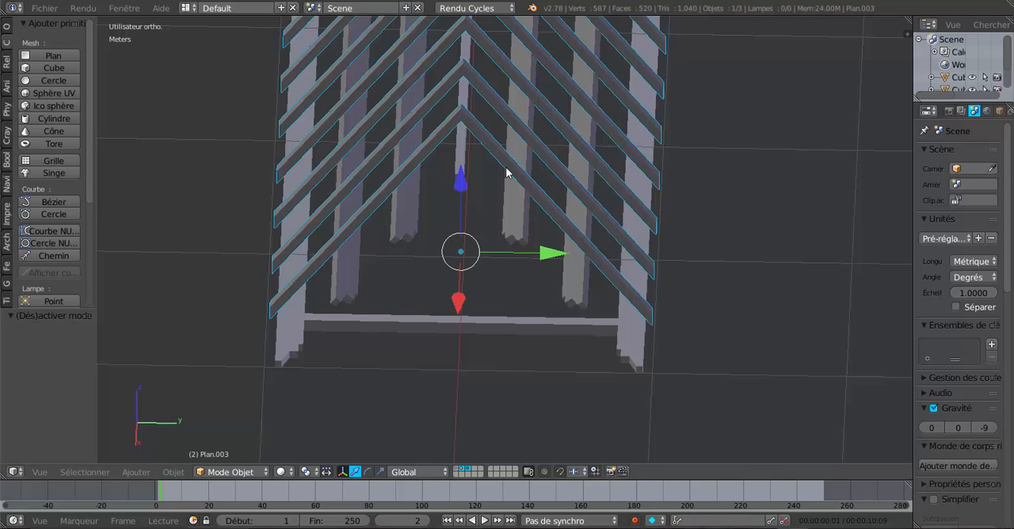
pyautogui.press('Tab')
pyautogui.rightClick(555, 217)
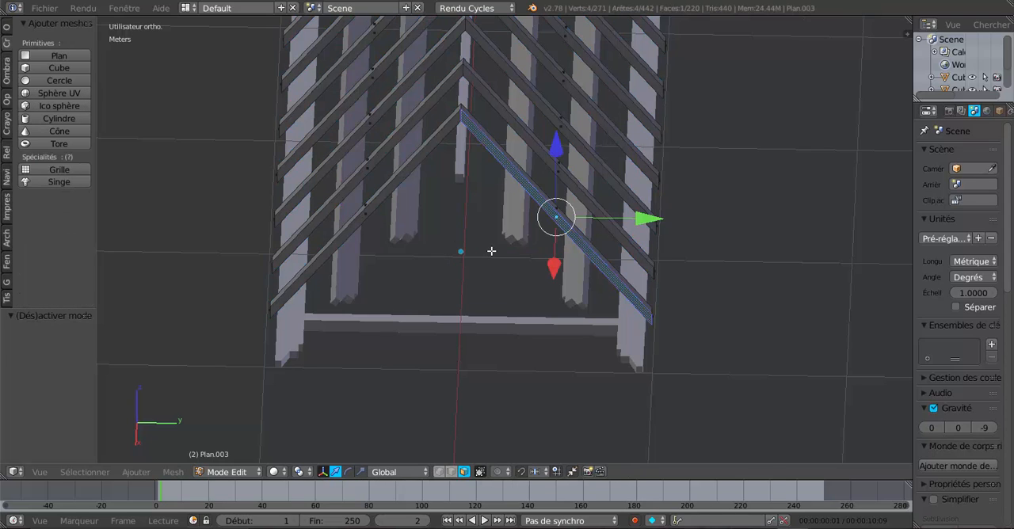
pyautogui.hotkey('ctrl', 'l')
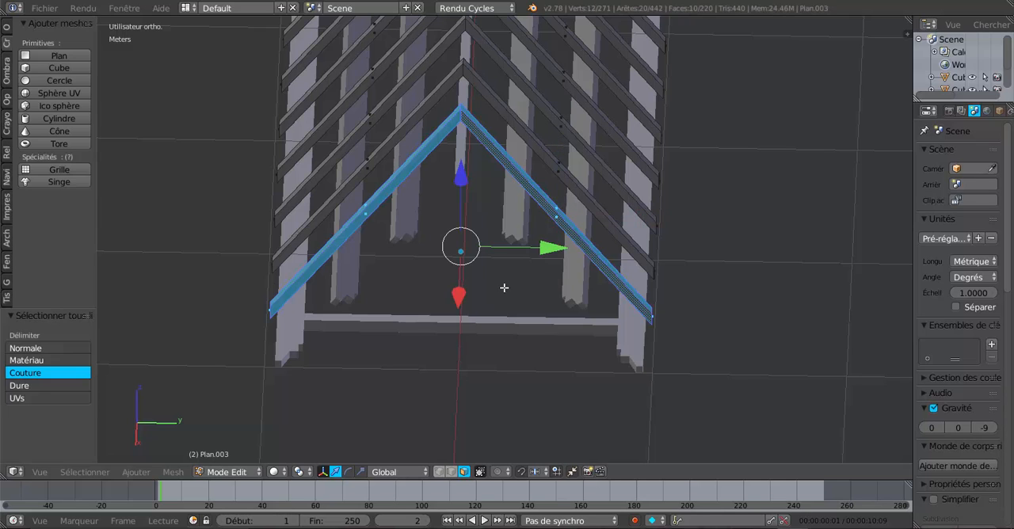
pyautogui.hotkey('shift', 'd')
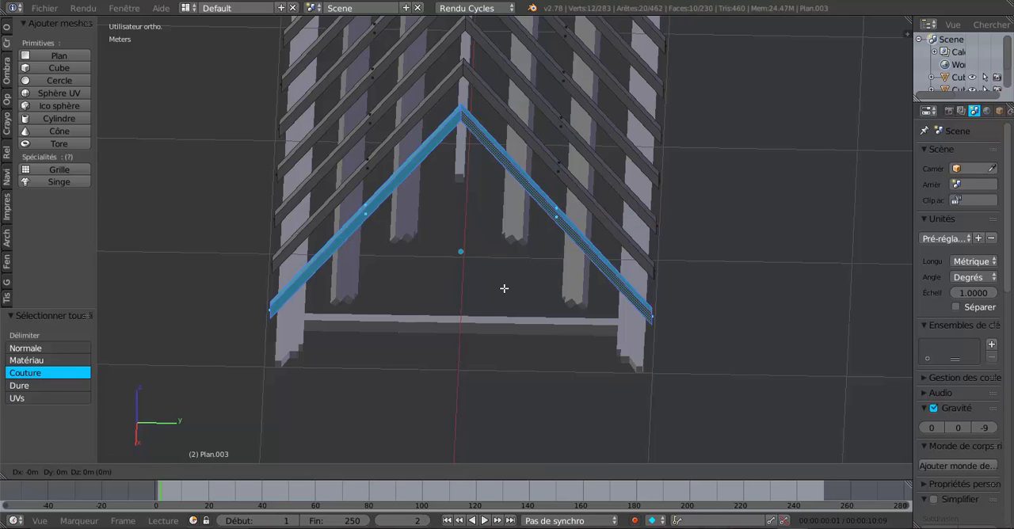
pyautogui.press('Escape')
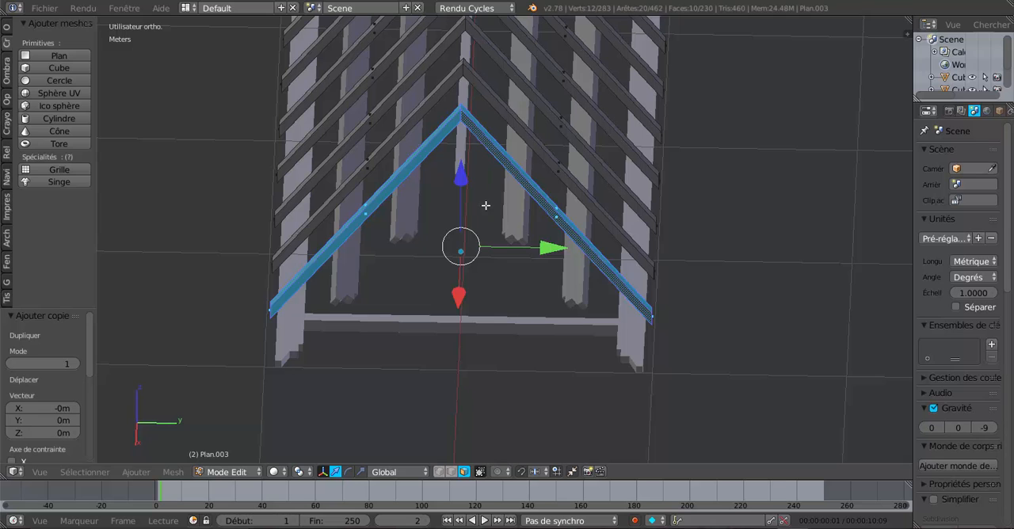
# Move the duplicated rafter pair down along Z clear of the roof structure, ending with a -5.185 cm adjustment
pyautogui.moveTo(461, 177); pyautogui.dragTo(497, 395)
pyautogui.moveTo(496, 394); pyautogui.dragTo(558, 169, button='middle')
pyautogui.moveTo(475, 199); pyautogui.dragTo(476, 209)
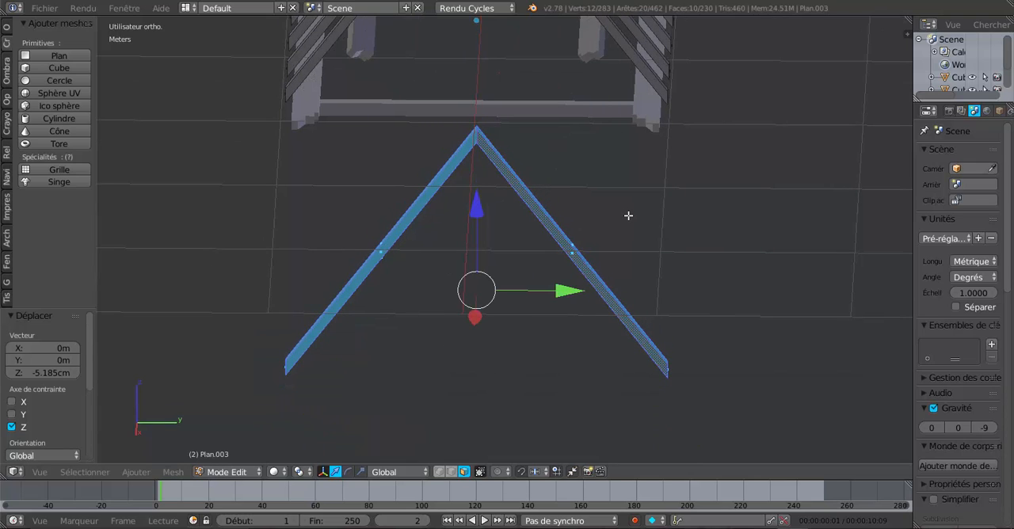
# Separate the duplicated rafter pair into its own object and select it in Object mode
pyautogui.press('p')
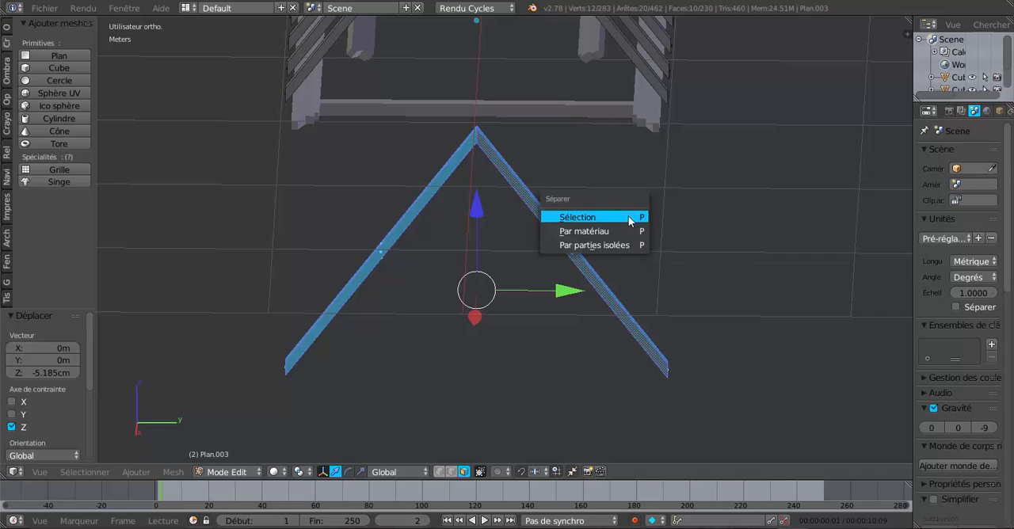
pyautogui.click(628, 216)
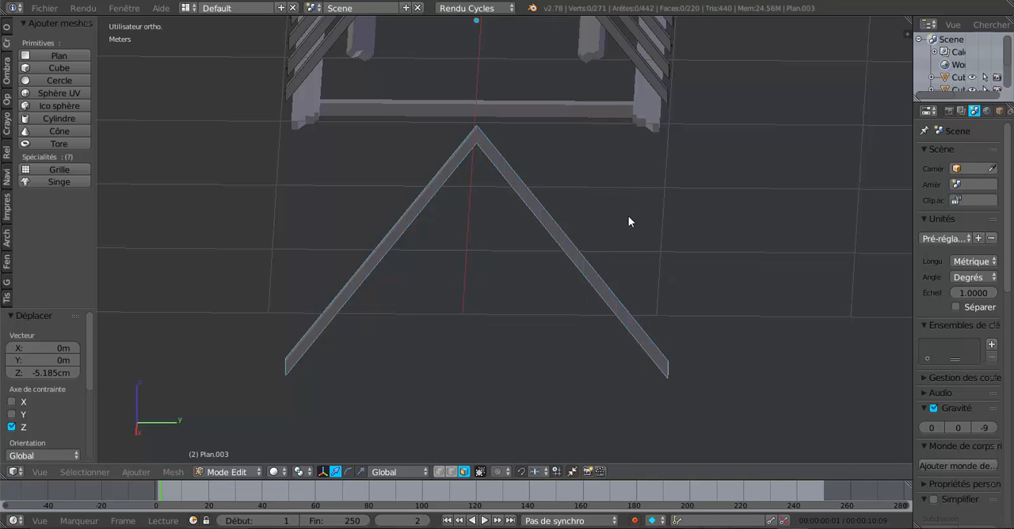
pyautogui.press('Tab')
pyautogui.rightClick(542, 220)
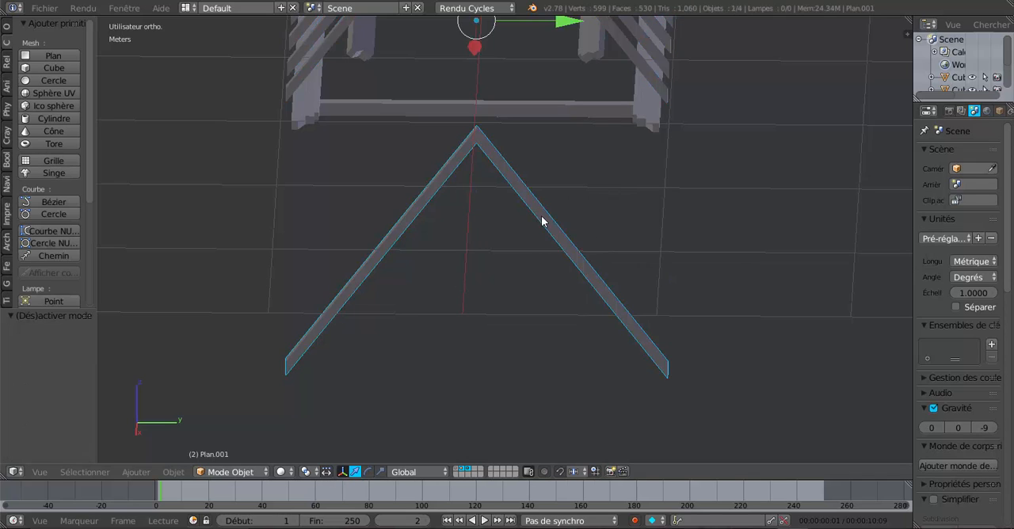
# Set the separated rafter pair's origin to its geometry (Origine vers géométrie)
pyautogui.keyDown('shift'); pyautogui.moveTo(588, 220); pyautogui.dragTo(589, 329, button='middle'); pyautogui.keyUp('shift')
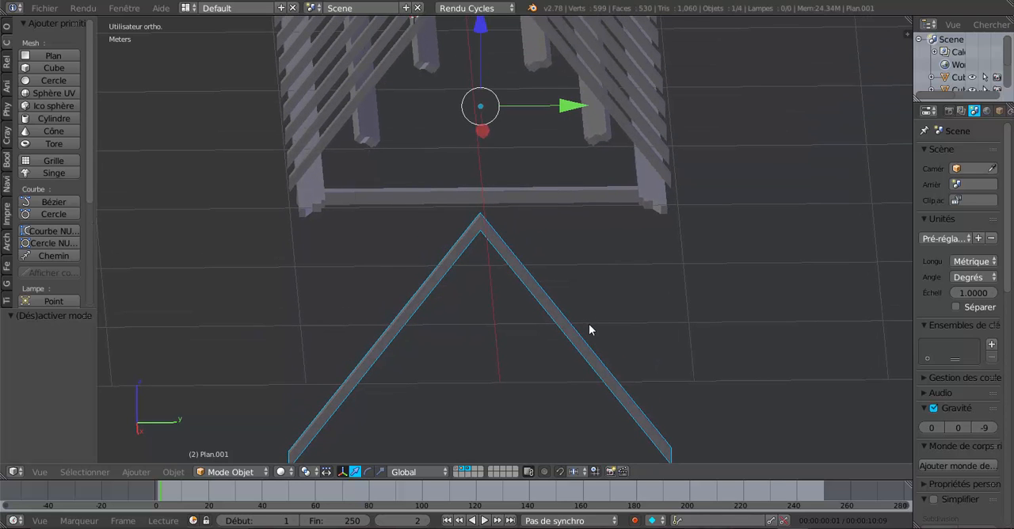
pyautogui.moveTo(525, 247); pyautogui.dragTo(582, 243, button='middle')
pyautogui.press('KP_3')
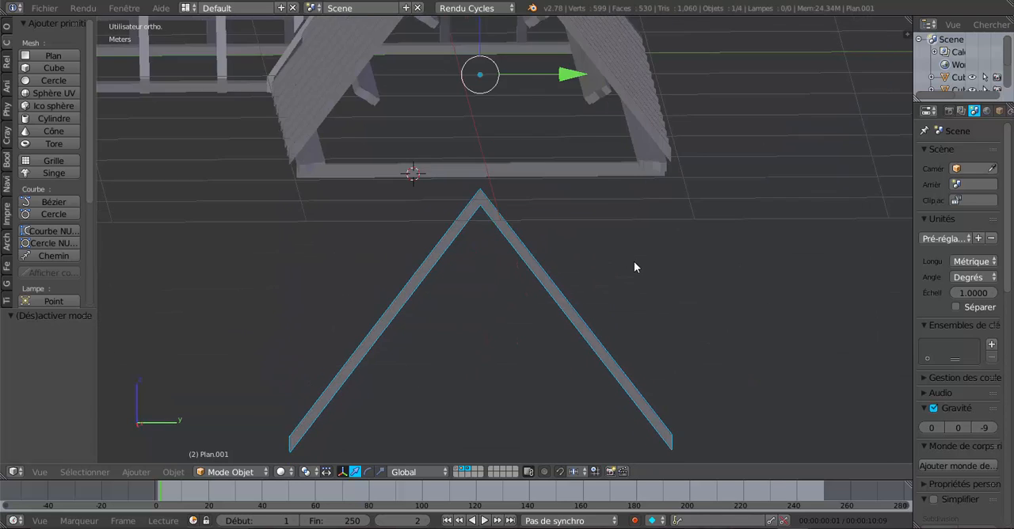
pyautogui.keyDown('shift'); pyautogui.moveTo(805, 149); pyautogui.dragTo(807, 303, button='middle'); pyautogui.keyUp('shift')
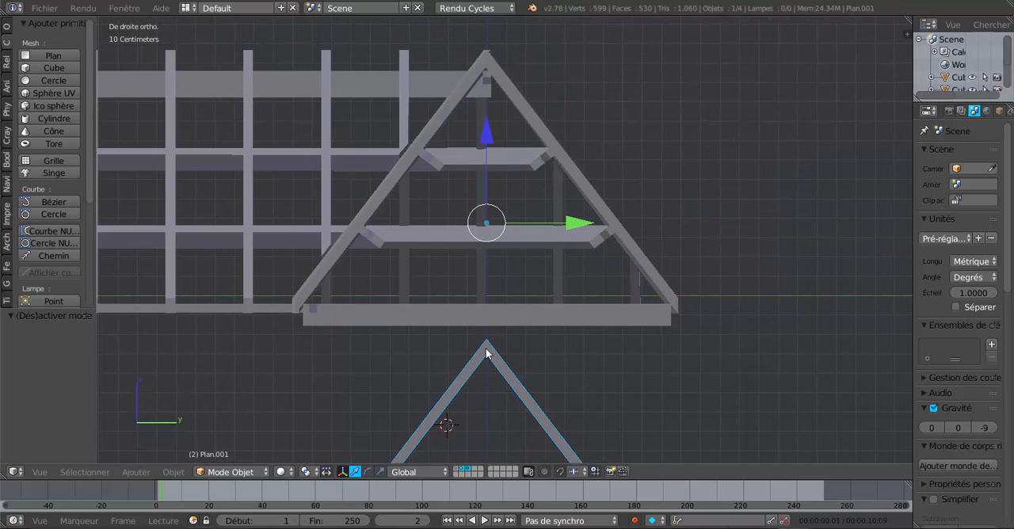
pyautogui.click(6, 27)
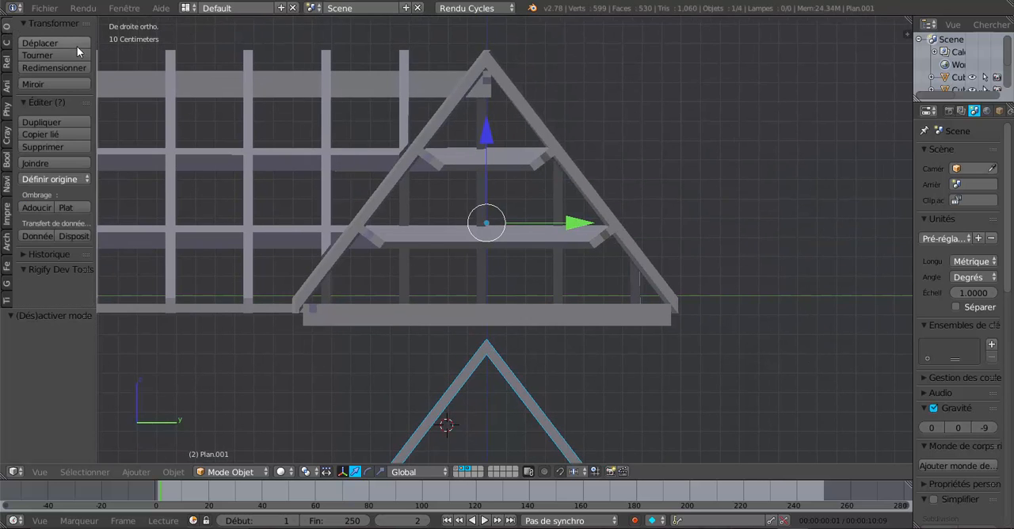
pyautogui.moveTo(96, 65); pyautogui.dragTo(151, 65)
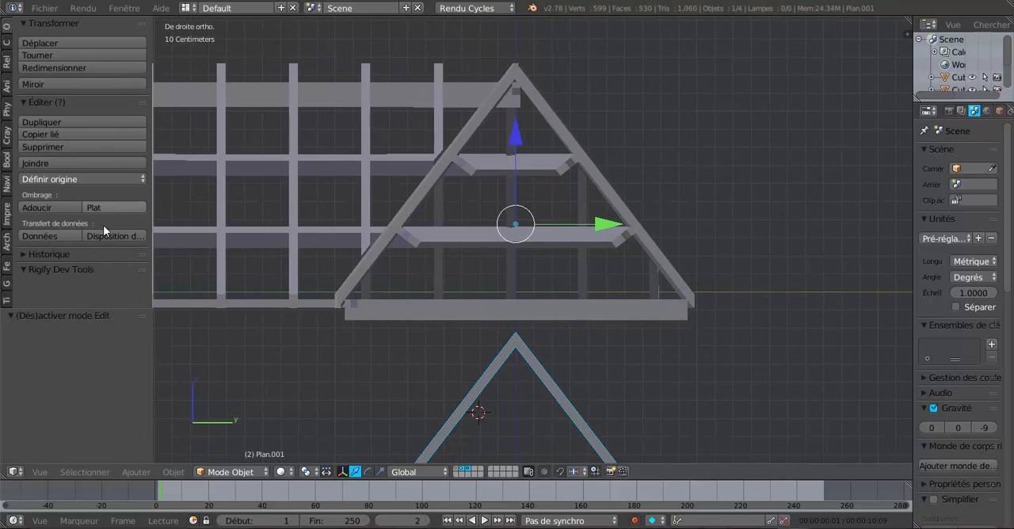
pyautogui.click(54, 181)
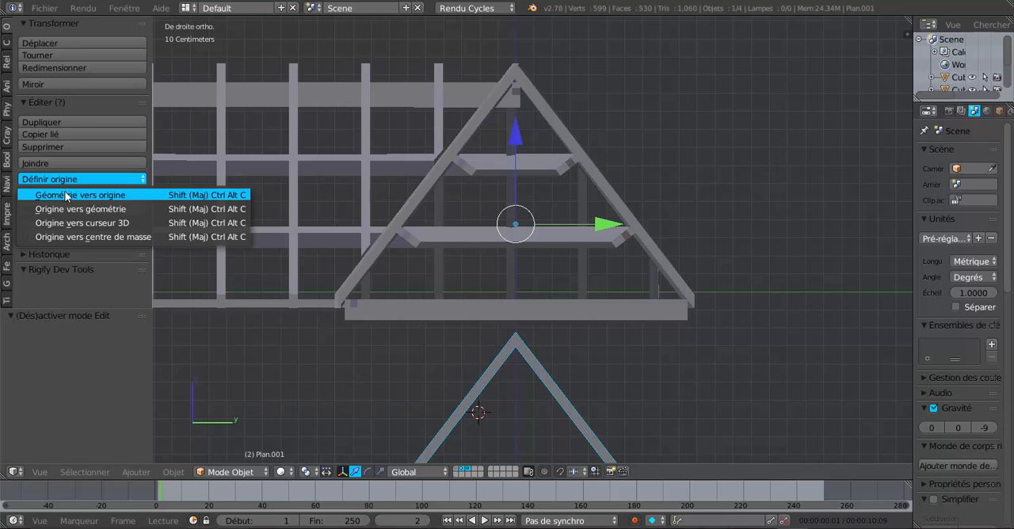
pyautogui.click(79, 209)
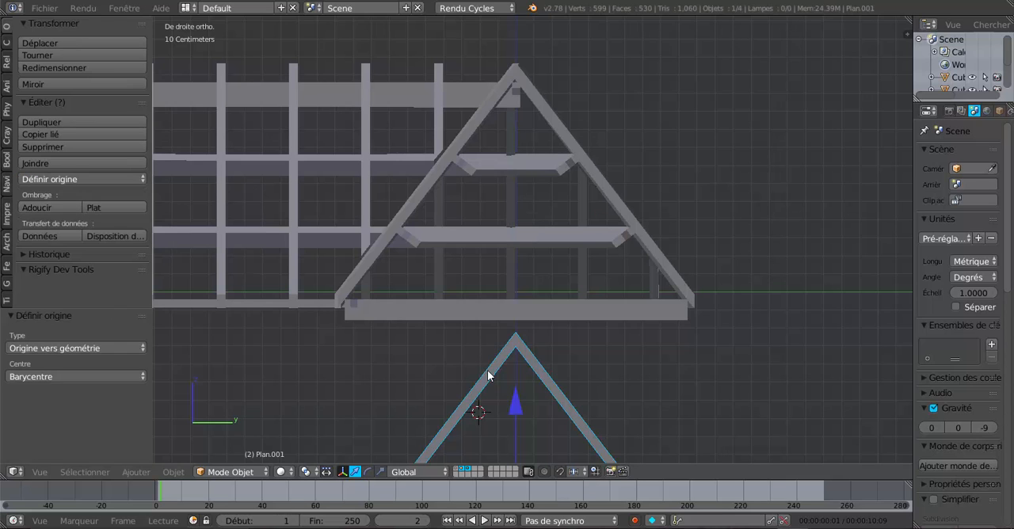
# Raise the separated rafter pair along Z by 1.037 m, 12.568 cm and 1.76 cm, up under the horizontal beam ends
pyautogui.moveTo(515, 403); pyautogui.dragTo(536, 212)
pyautogui.scroll(3, 536, 212)
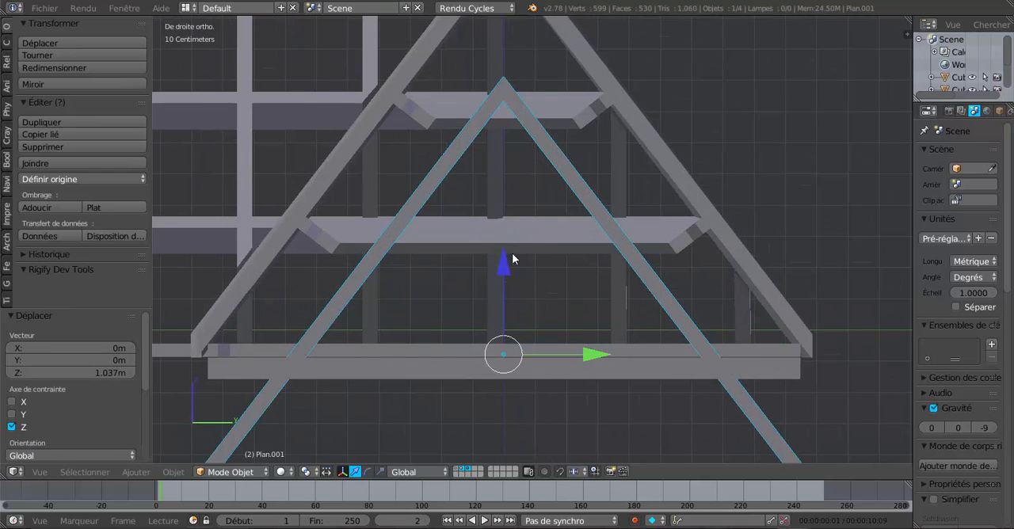
pyautogui.moveTo(512, 255); pyautogui.dragTo(514, 221)
pyautogui.scroll(3, 527, 275)
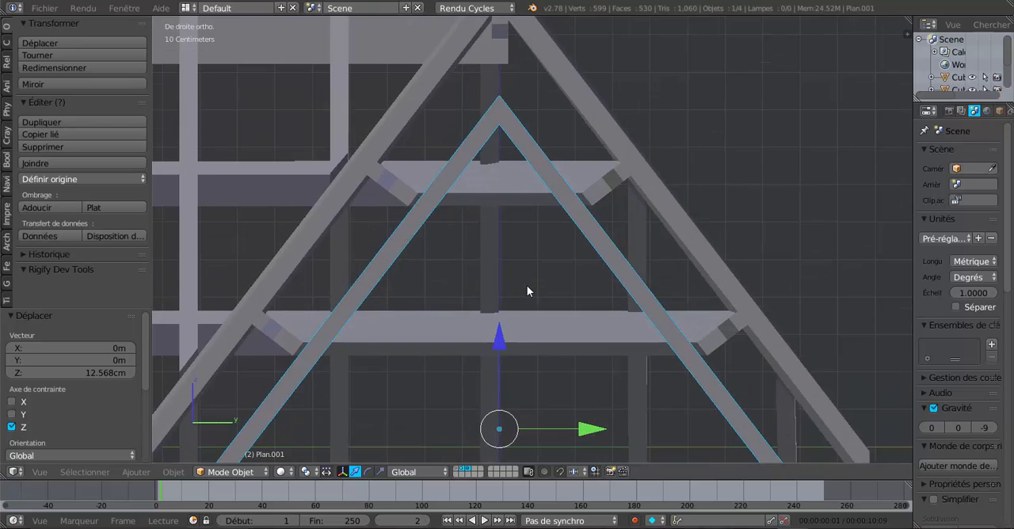
pyautogui.scroll(2, 527, 286)
pyautogui.moveTo(487, 422); pyautogui.dragTo(489, 414)
# Shift the separated rafter pair 1.751 mm along Y to centre it between the horizontal beams
pyautogui.scroll(-3, 506, 316)
pyautogui.moveTo(506, 317); pyautogui.dragTo(552, 292, button='middle')
pyautogui.scroll(2, 489, 308)
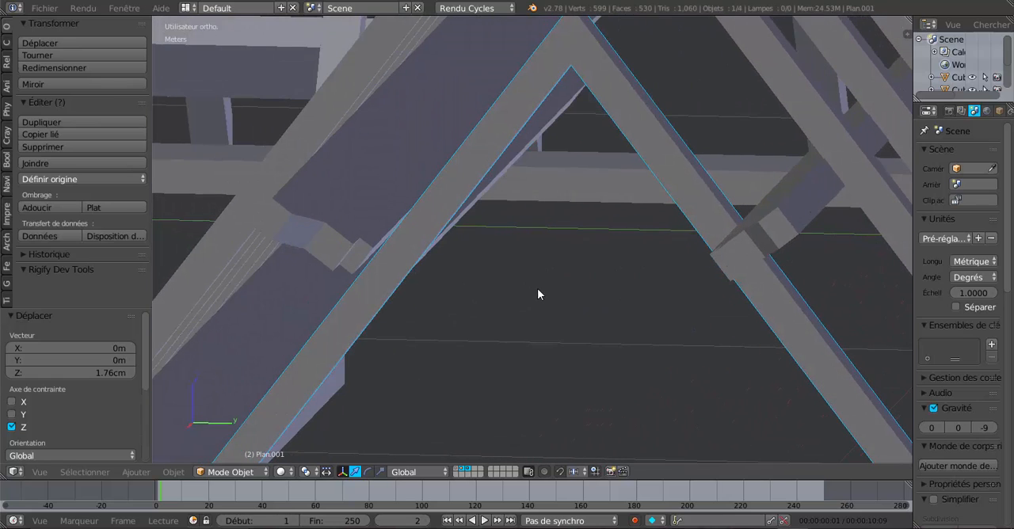
pyautogui.scroll(-6, 544, 295)
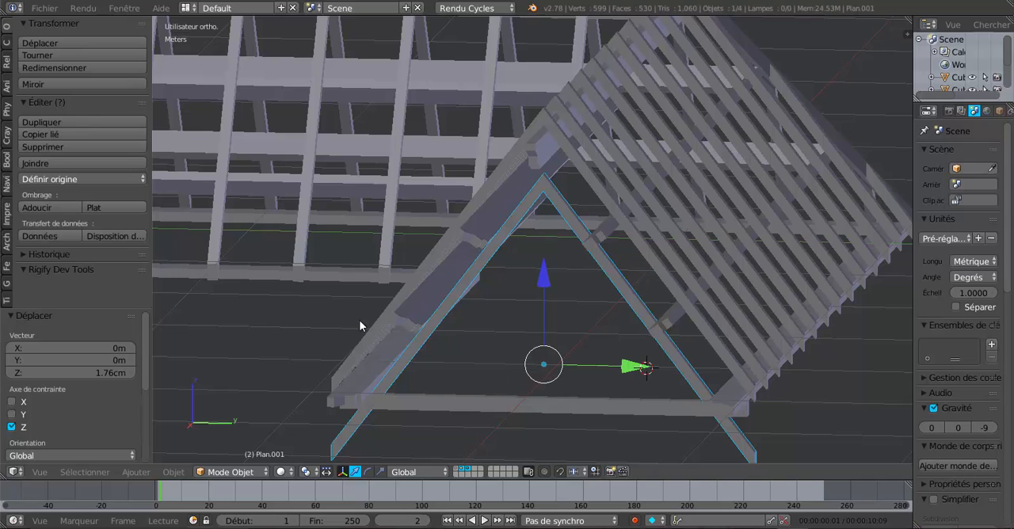
pyautogui.press('KP_3')
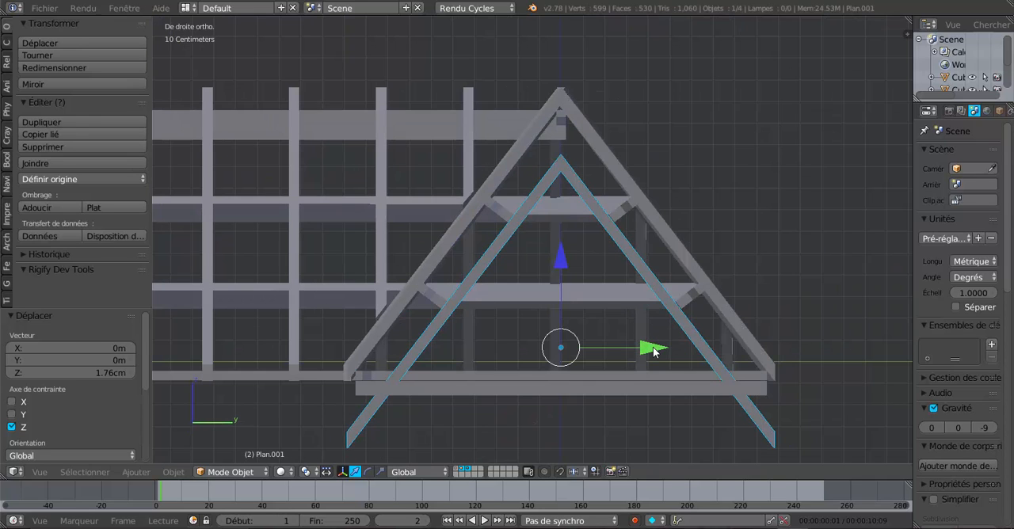
pyautogui.moveTo(653, 346); pyautogui.dragTo(656, 347)
pyautogui.scroll(4, 657, 348)
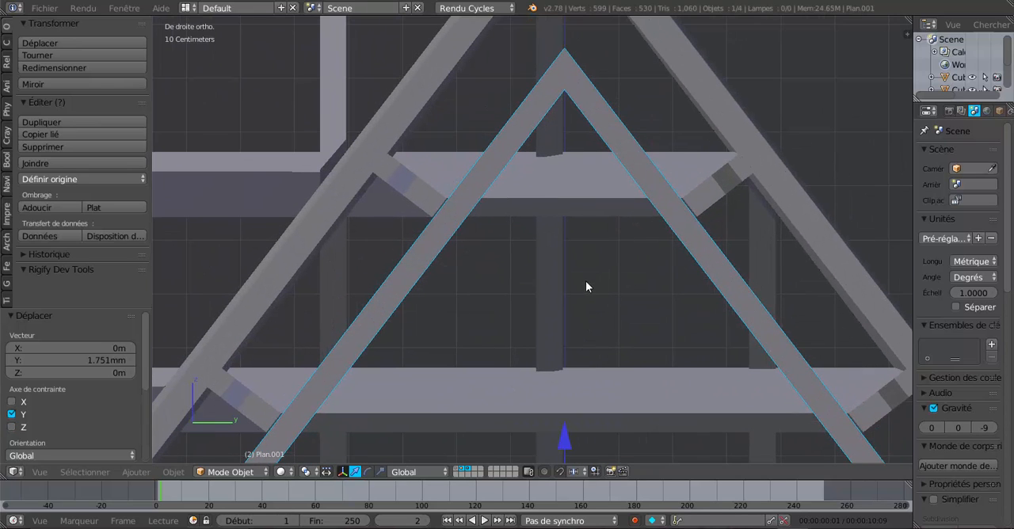
# Raise the separated rafter pair 3.402 mm along Z and scale it by 1.203 along X
pyautogui.moveTo(564, 440); pyautogui.dragTo(567, 416)
pyautogui.scroll(-3, 598, 333)
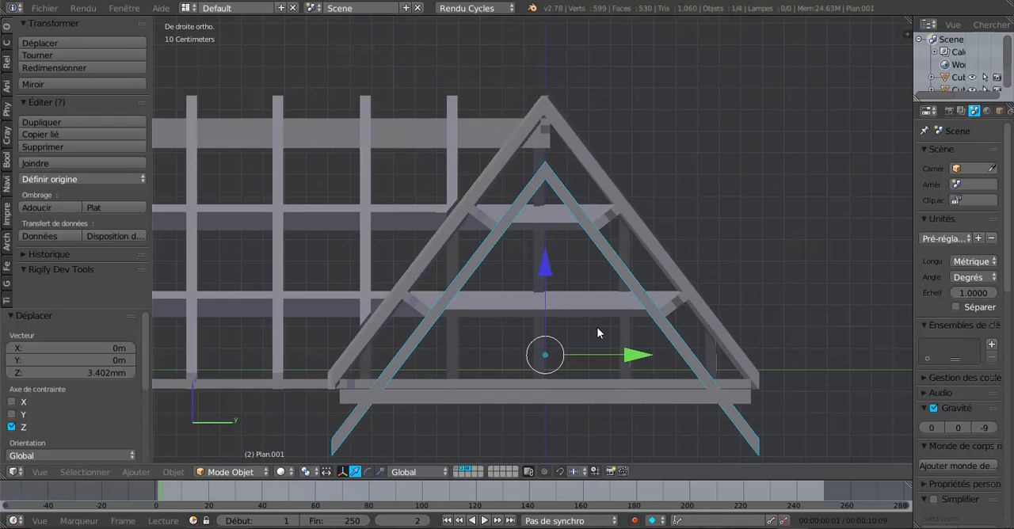
pyautogui.keyDown('shift'); pyautogui.moveTo(566, 415); pyautogui.dragTo(659, 398, button='middle'); pyautogui.keyUp('shift')
pyautogui.keyDown('shift'); pyautogui.moveTo(731, 339); pyautogui.dragTo(732, 384, button='middle'); pyautogui.keyUp('shift')
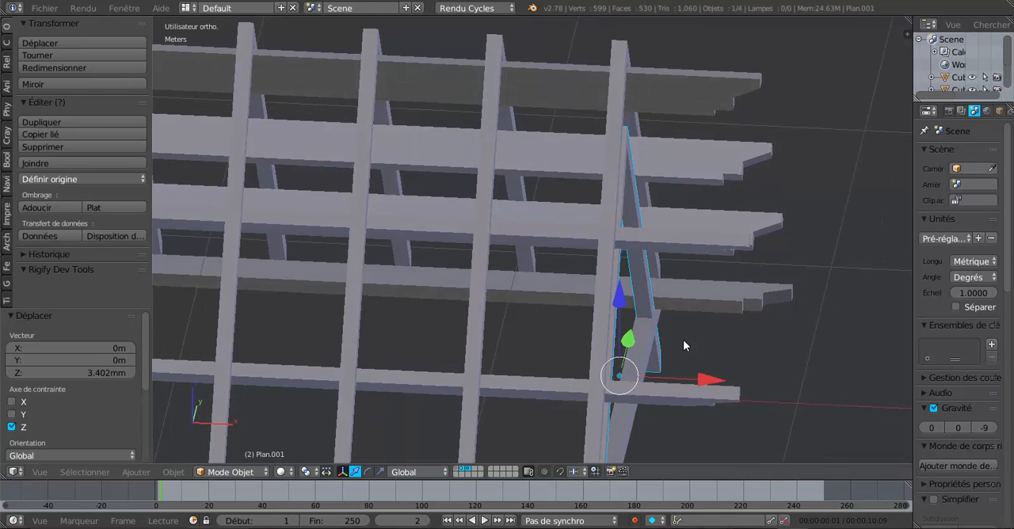
pyautogui.click(381, 472)
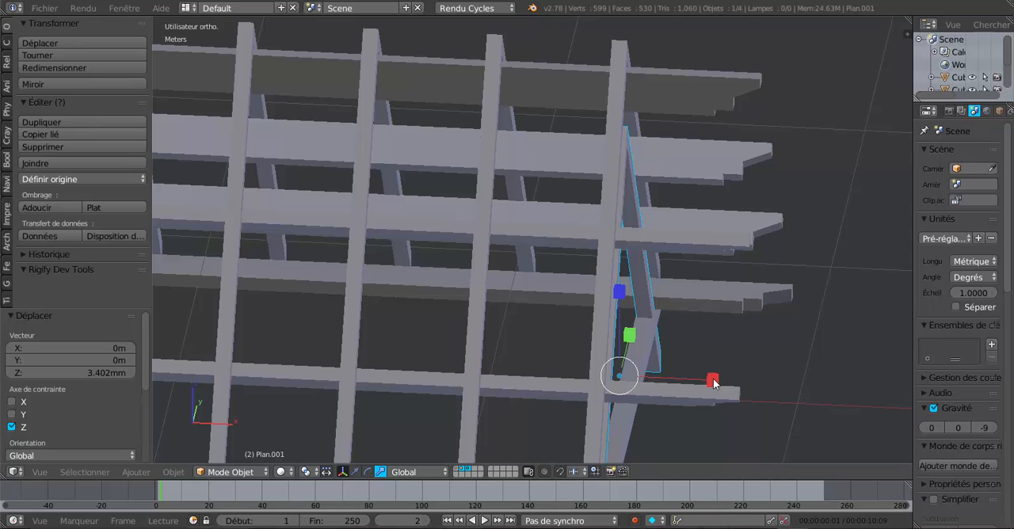
pyautogui.moveTo(713, 382); pyautogui.dragTo(734, 377)
pyautogui.moveTo(767, 370); pyautogui.dragTo(697, 343, button='middle')
pyautogui.scroll(3, 768, 359)
pyautogui.scroll(-3, 764, 353)
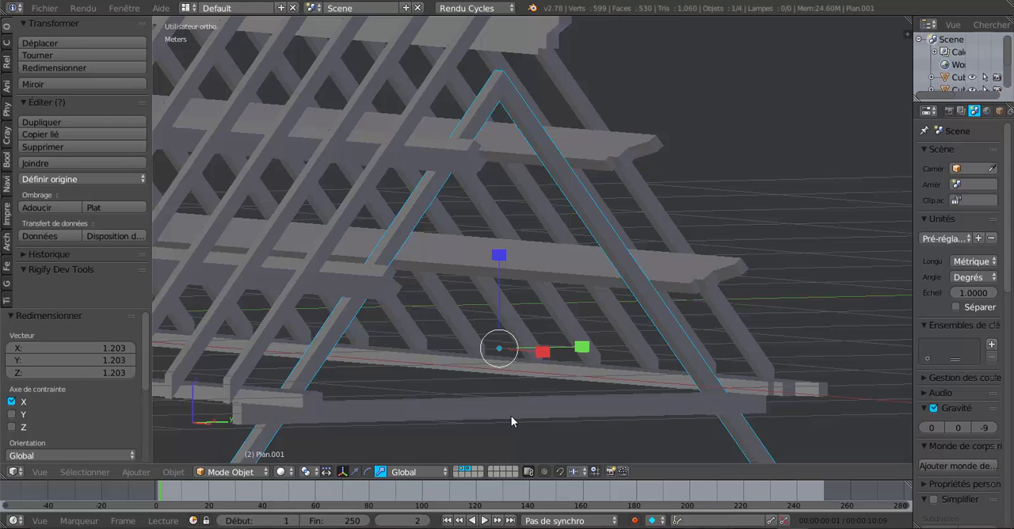
# Thicken the rafter pair by moving its two underside faces -3.865 cm along Z in Edit mode
pyautogui.press('Tab')
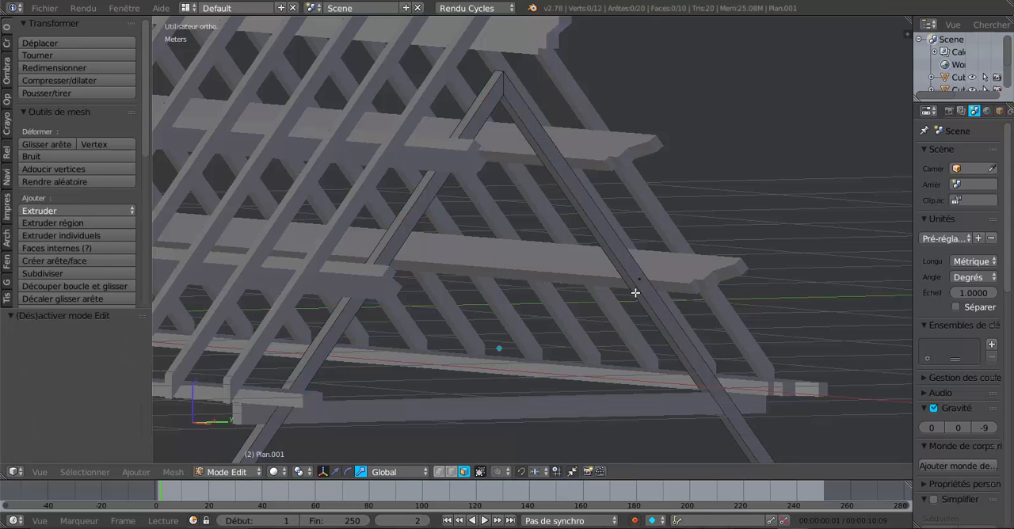
pyautogui.rightClick(635, 292)
pyautogui.moveTo(633, 290); pyautogui.dragTo(332, 302, button='middle')
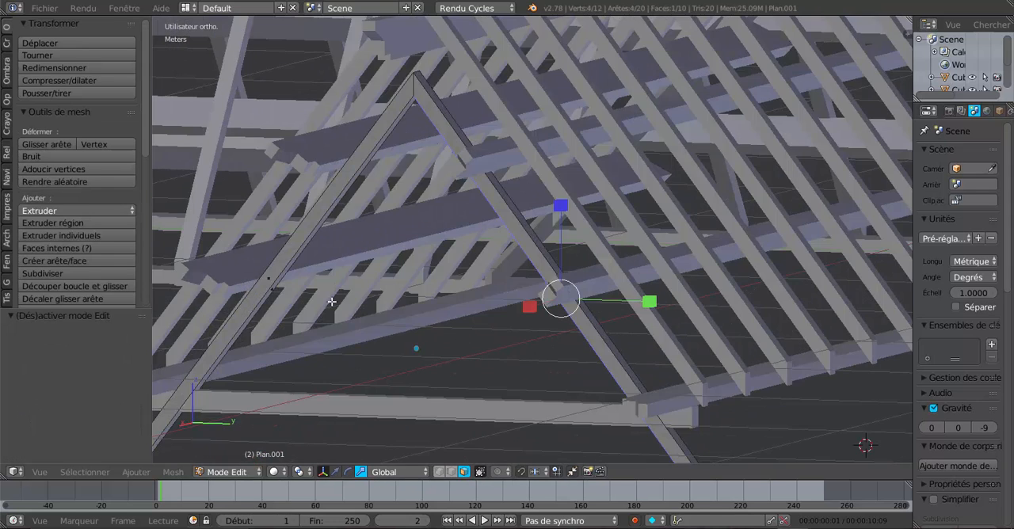
pyautogui.moveTo(269, 293)
pyautogui.mouseDown(button='middle')
pyautogui.moveTo(269, 317)
pyautogui.moveTo(270, 289)
pyautogui.mouseUp(button='middle')
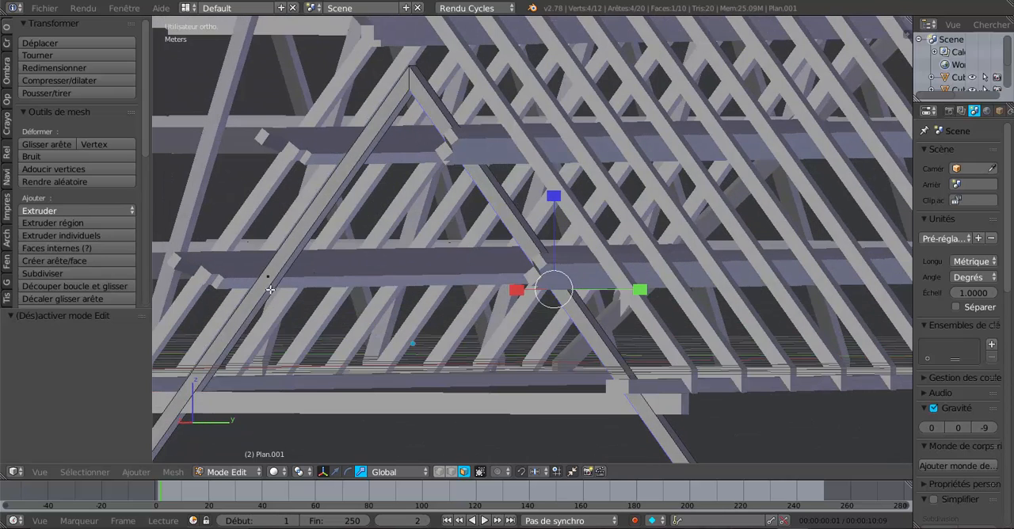
pyautogui.keyDown('shift'); pyautogui.rightClick(270, 290); pyautogui.keyUp('shift')
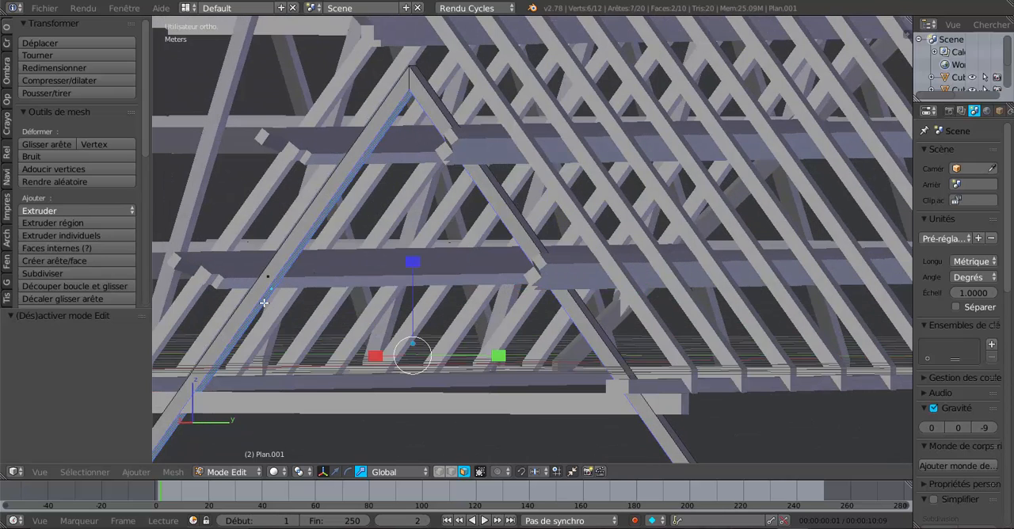
pyautogui.click(336, 472)
pyautogui.moveTo(469, 406); pyautogui.dragTo(550, 414, button='middle')
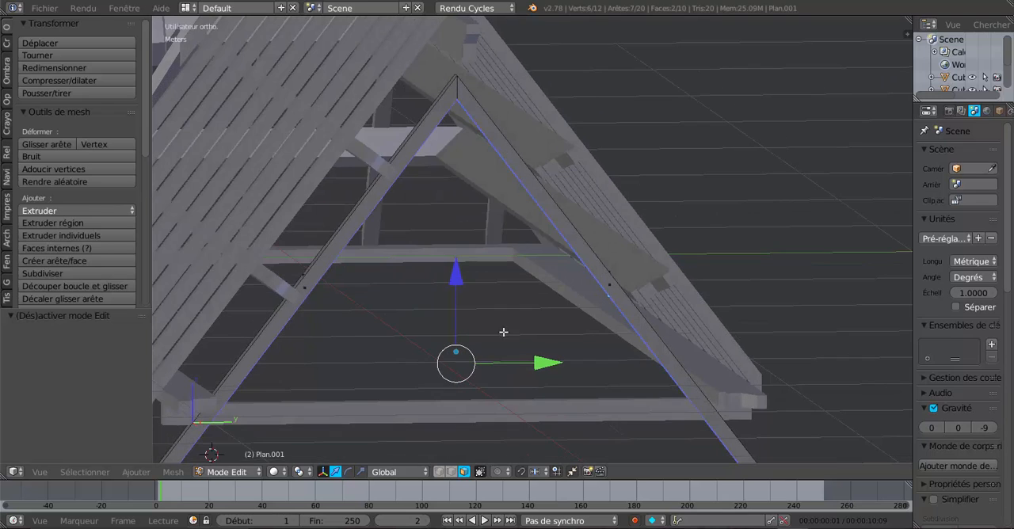
pyautogui.moveTo(456, 275); pyautogui.dragTo(459, 291)
pyautogui.moveTo(517, 400); pyautogui.dragTo(557, 422, button='middle')
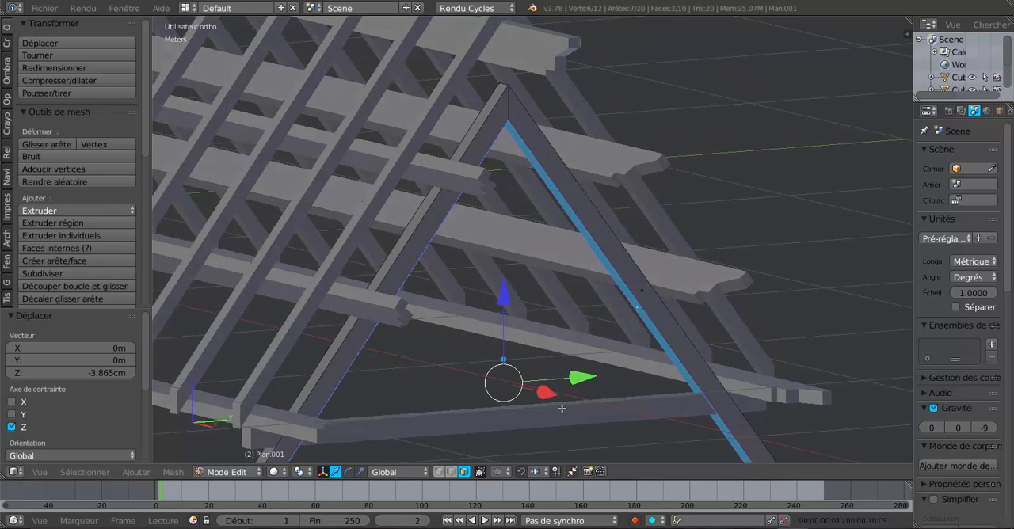
pyautogui.moveTo(582, 387); pyautogui.dragTo(550, 385, button='middle')
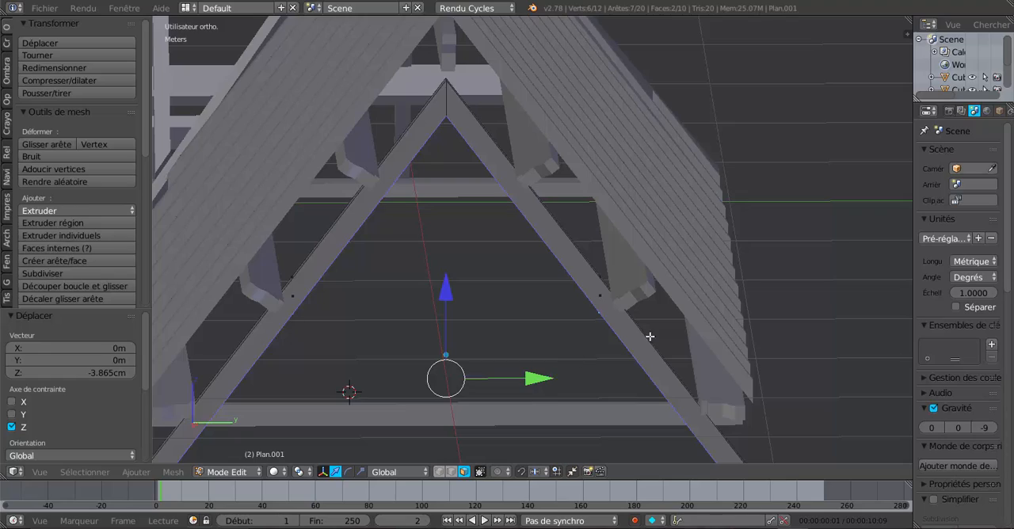
pyautogui.moveTo(607, 375); pyautogui.dragTo(654, 414, button='middle')
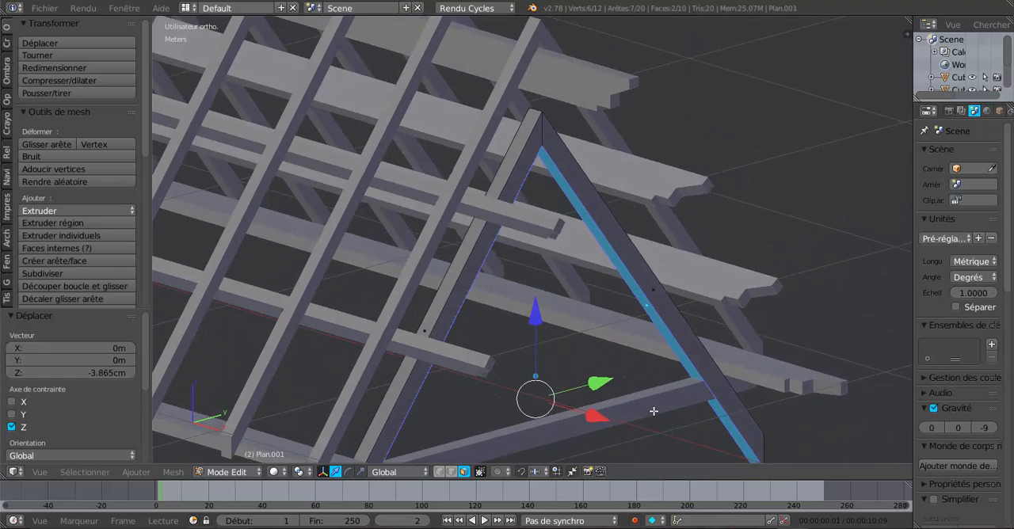
# Bisect the entire rafter pair with a horizontal cut along the base beam's upper edge in right view
pyautogui.press('a')
pyautogui.press('a')
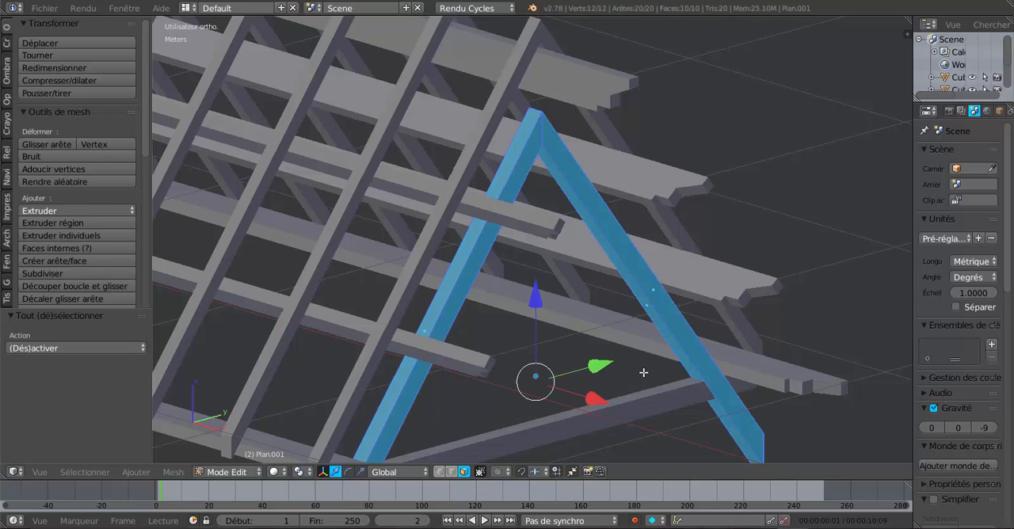
pyautogui.press('z')
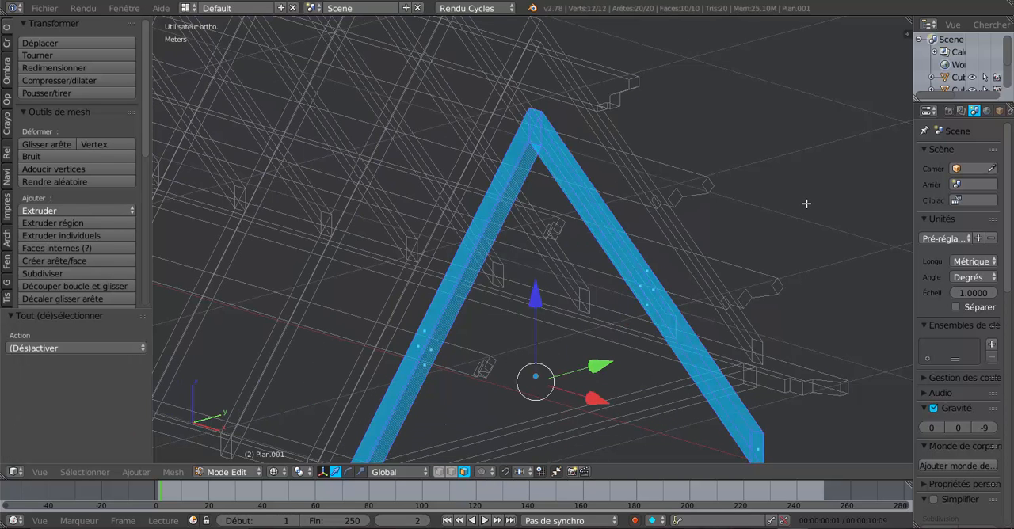
pyautogui.press('KP_3')
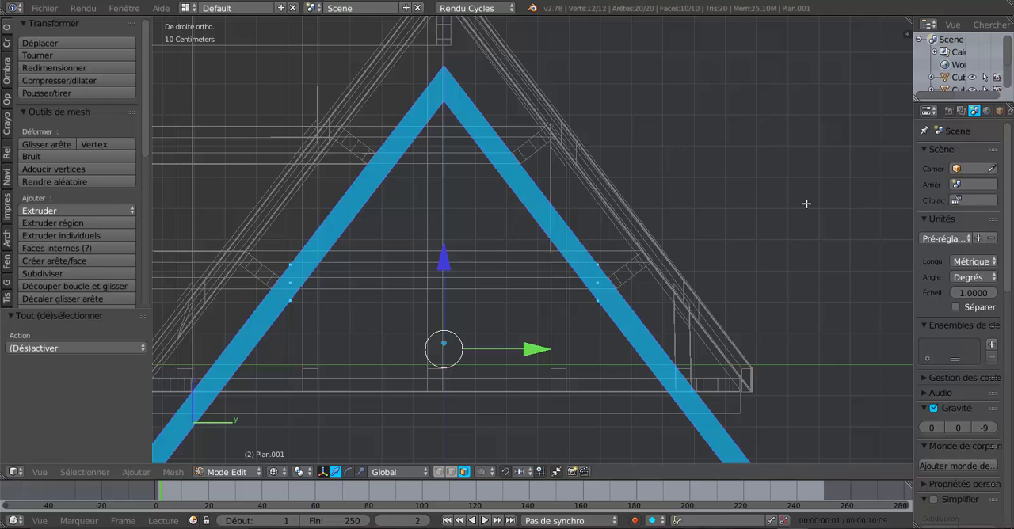
pyautogui.keyDown('shift'); pyautogui.moveTo(778, 330); pyautogui.dragTo(848, 226, button='middle'); pyautogui.keyUp('shift')
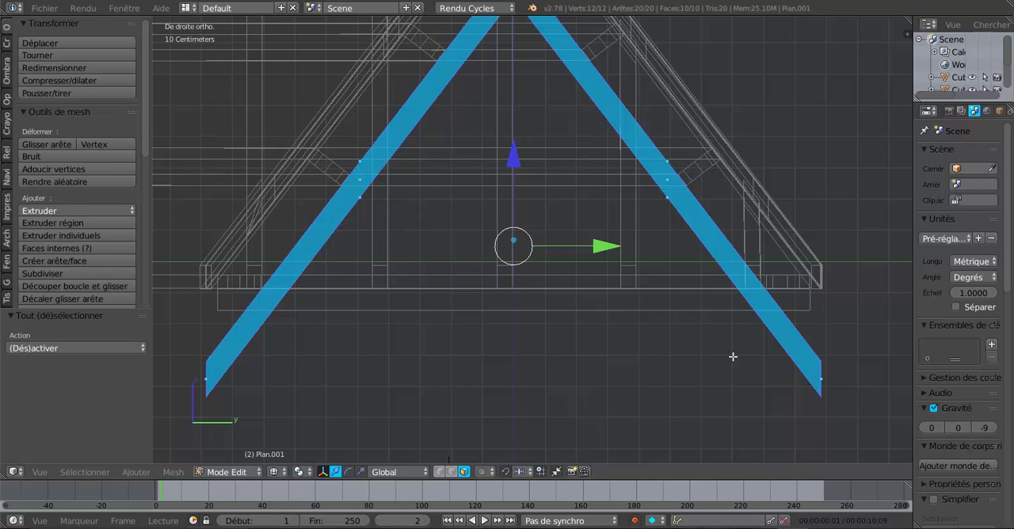
pyautogui.click(181, 473)
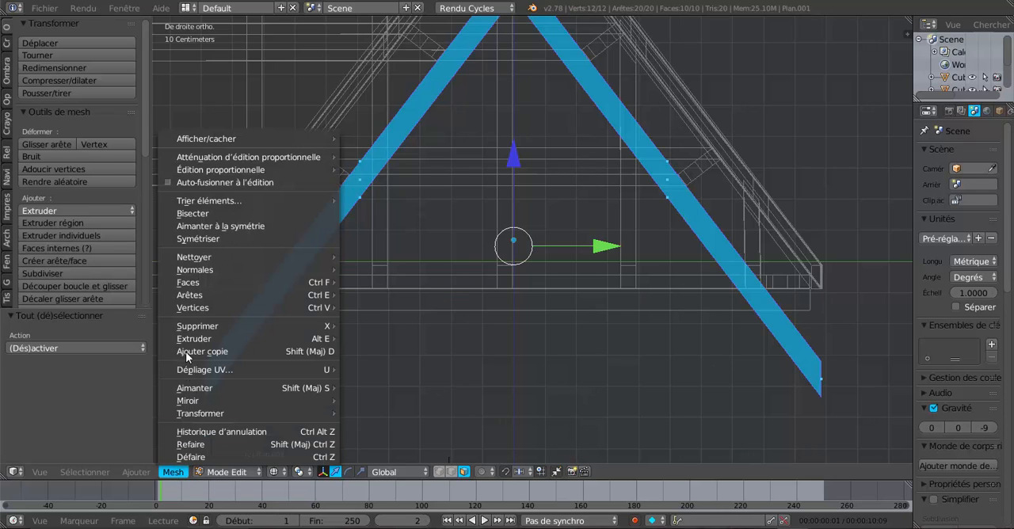
pyautogui.click(200, 214)
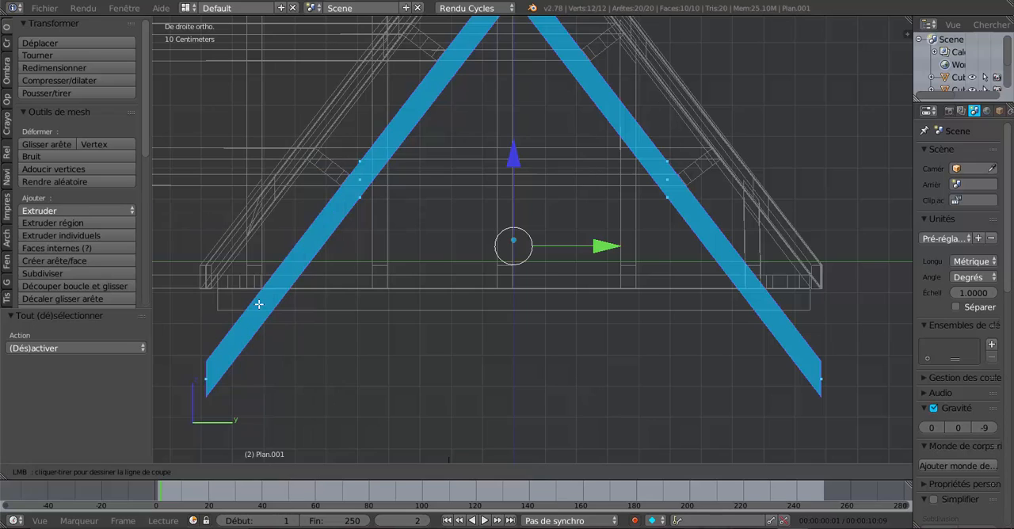
pyautogui.moveTo(259, 288); pyautogui.dragTo(855, 288)
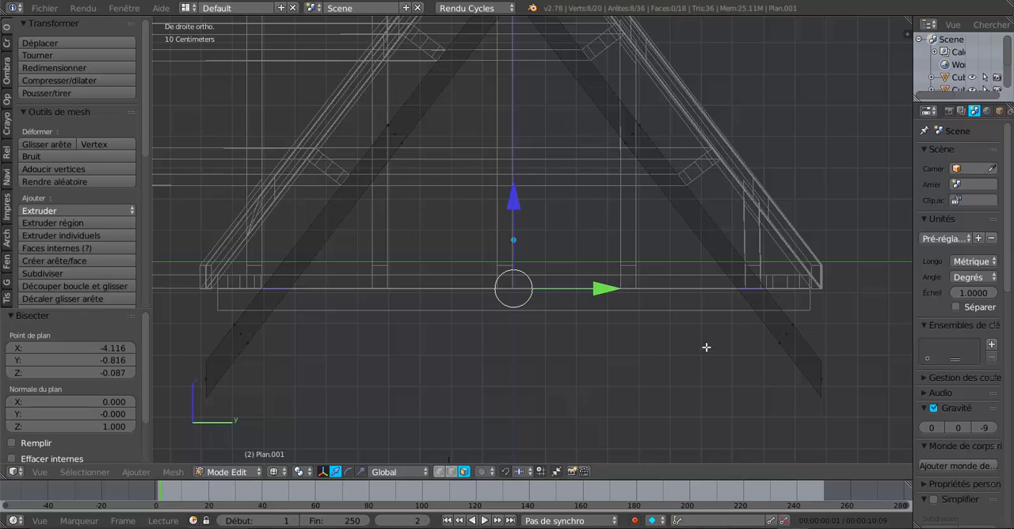
# Rip the mesh apart along the cut and delete the faces of both rafter ends below it
pyautogui.press('v')
pyautogui.click(659, 357)
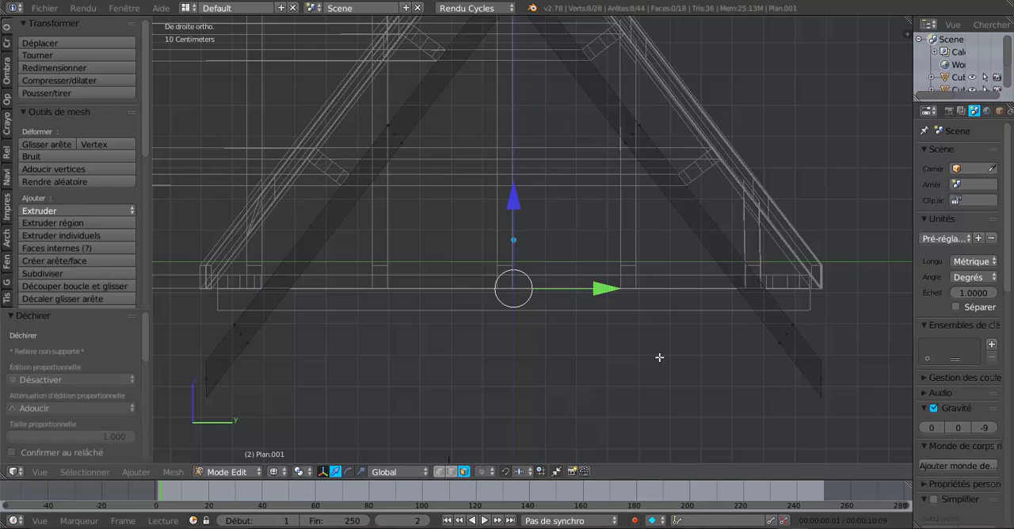
pyautogui.rightClick(782, 343)
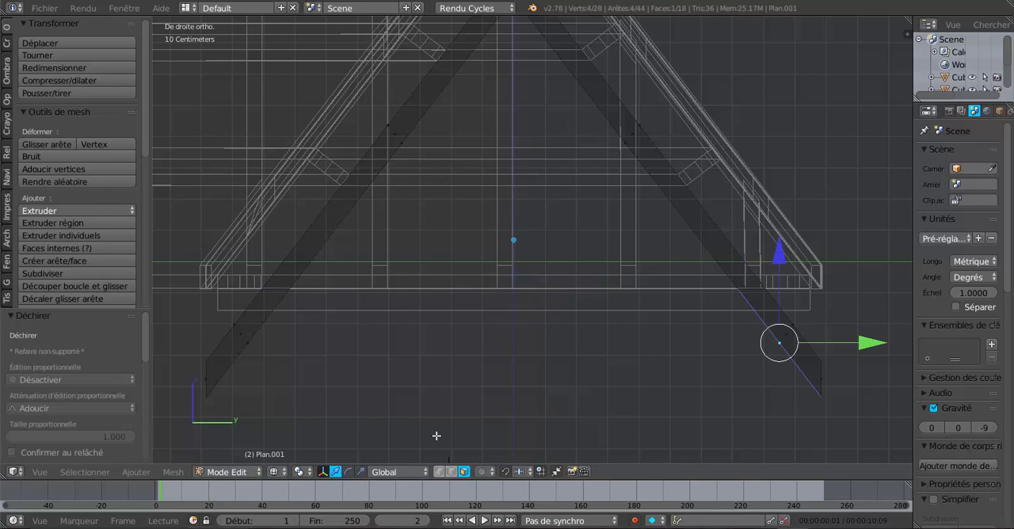
pyautogui.keyDown('shift'); pyautogui.rightClick(242, 333); pyautogui.keyUp('shift')
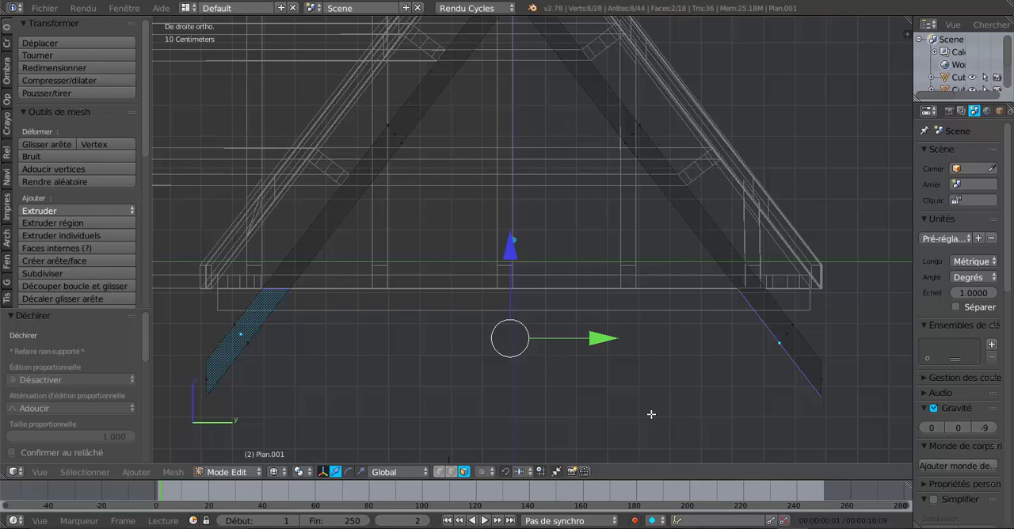
pyautogui.hotkey('ctrl', 'l')
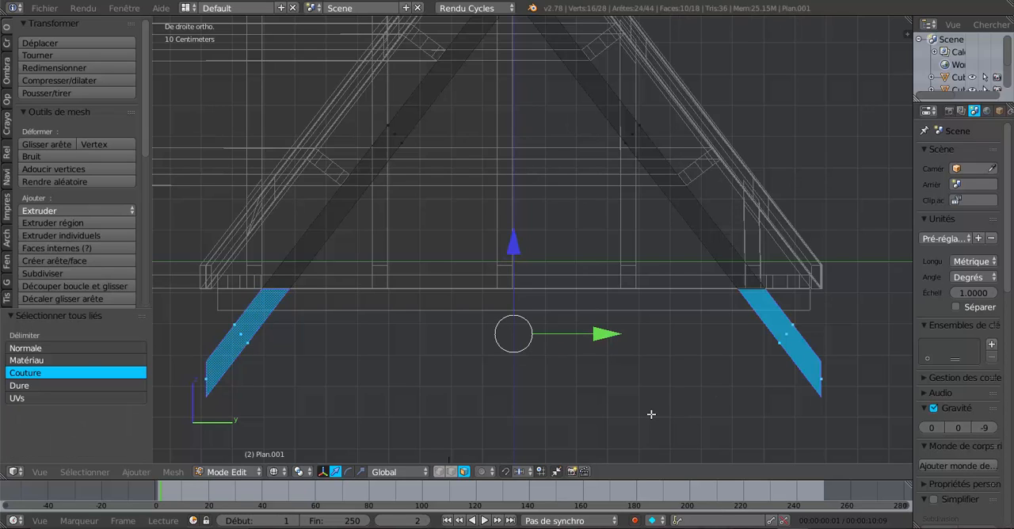
pyautogui.press('x')
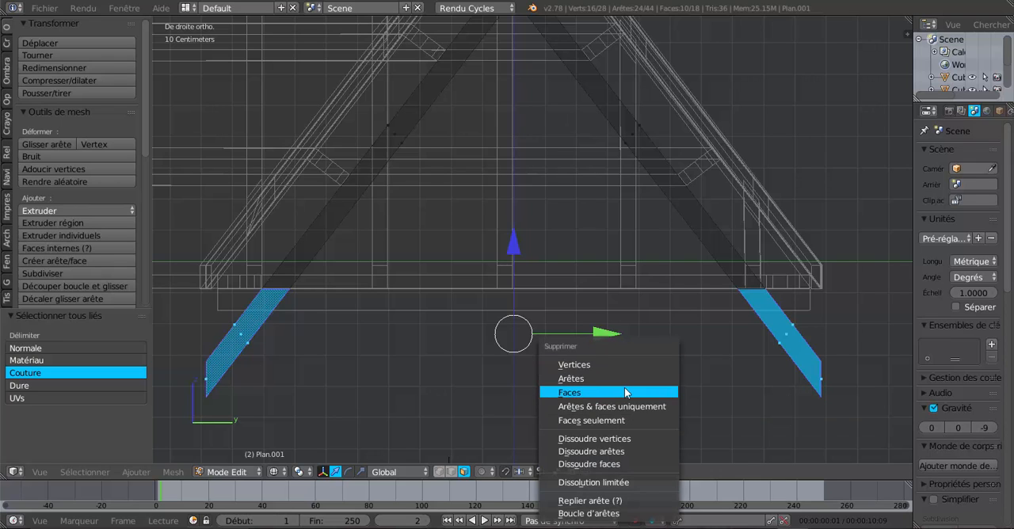
pyautogui.click(624, 387)
pyautogui.press('z')
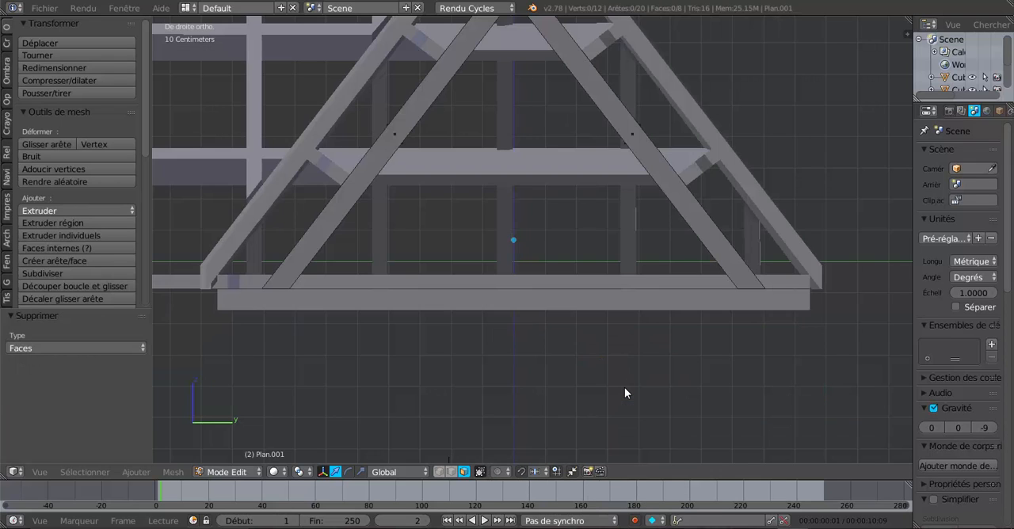
# Return to Object mode and join the base beam with the trimmed rafter pair into one object
pyautogui.moveTo(624, 393); pyautogui.dragTo(680, 407, button='middle')
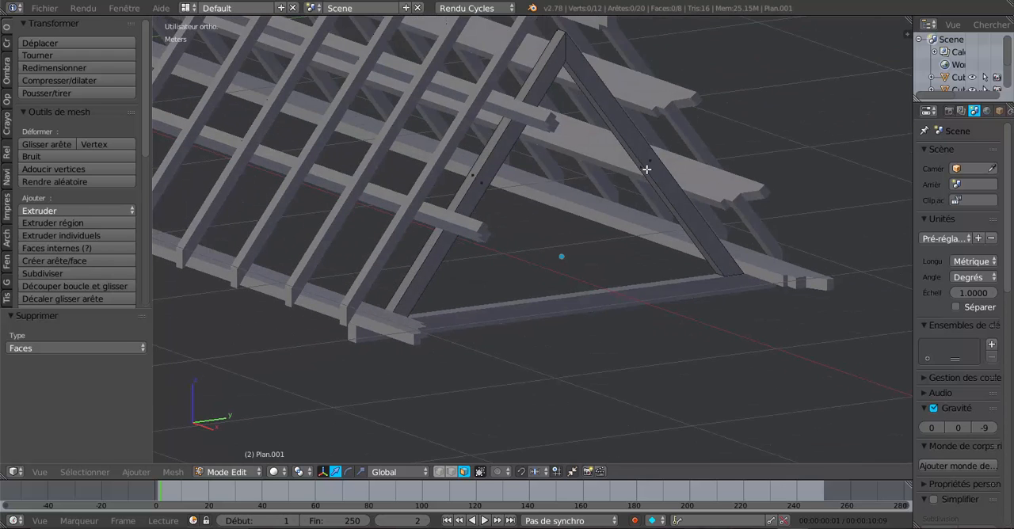
pyautogui.press('Tab')
pyautogui.rightClick(636, 297)
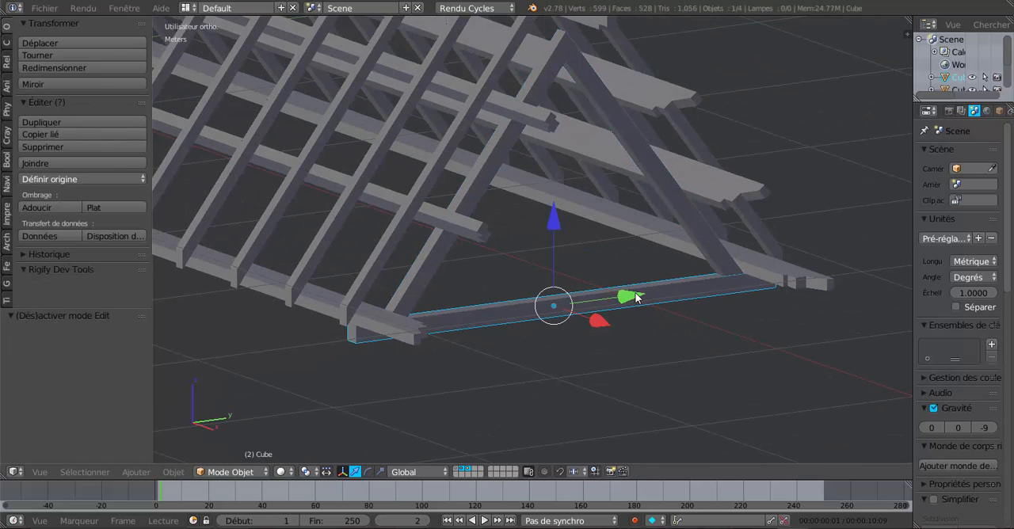
pyautogui.keyDown('shift'); pyautogui.rightClick(660, 169); pyautogui.keyUp('shift')
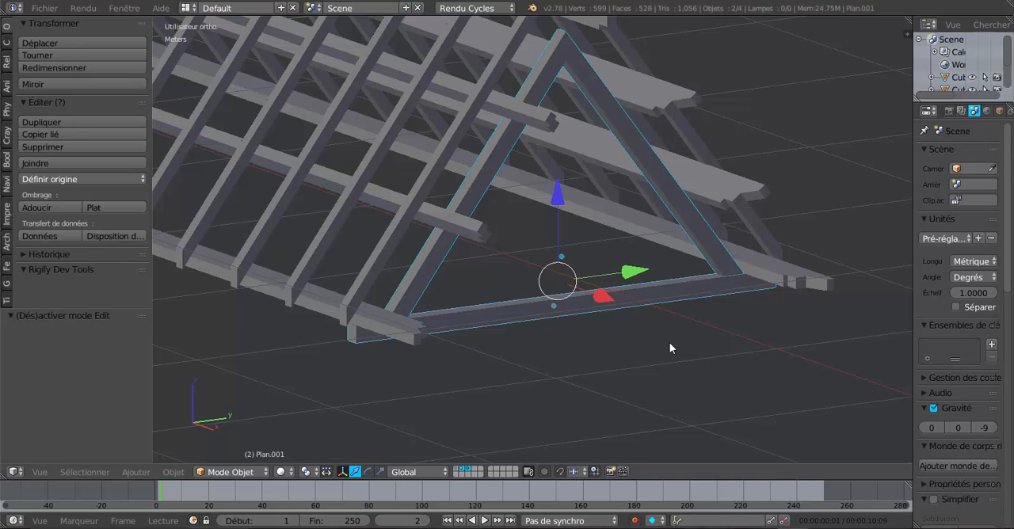
pyautogui.click(37, 165)
# Put the joined truss in Edit mode and examine the truss diagram in the reference image ferme-big.jpg
pyautogui.moveTo(541, 289); pyautogui.dragTo(499, 295, button='middle')
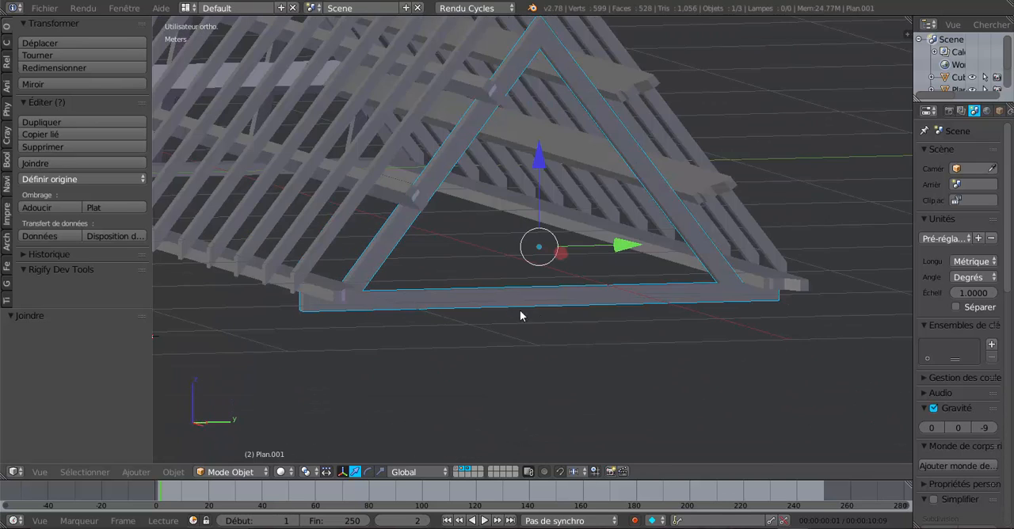
pyautogui.keyDown('shift'); pyautogui.moveTo(564, 329); pyautogui.dragTo(503, 338, button='middle'); pyautogui.keyUp('shift')
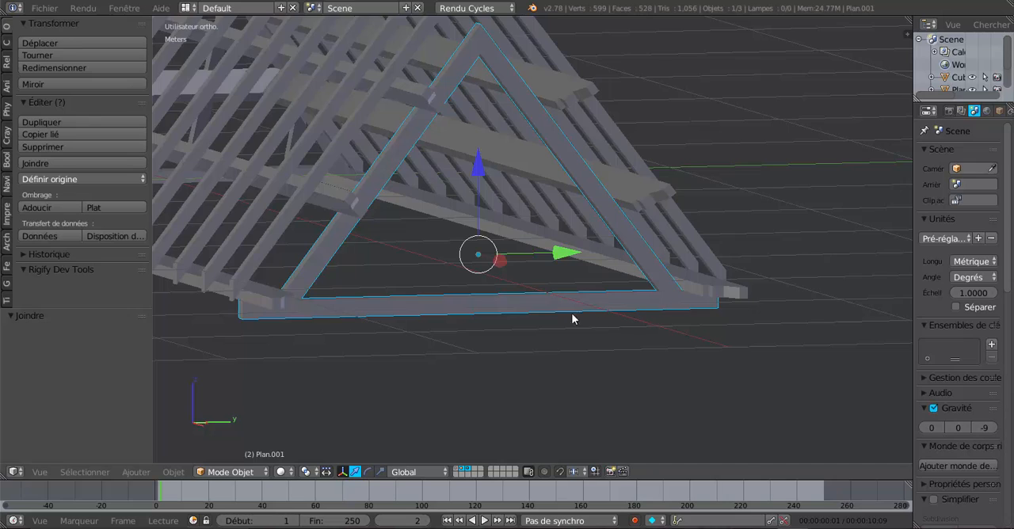
pyautogui.moveTo(575, 318); pyautogui.dragTo(567, 354, button='middle')
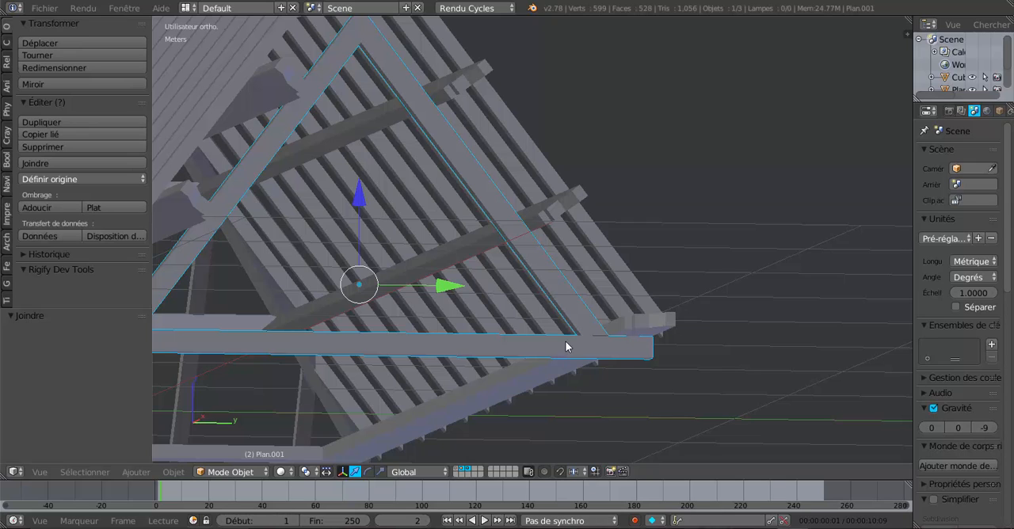
pyautogui.press('Tab')
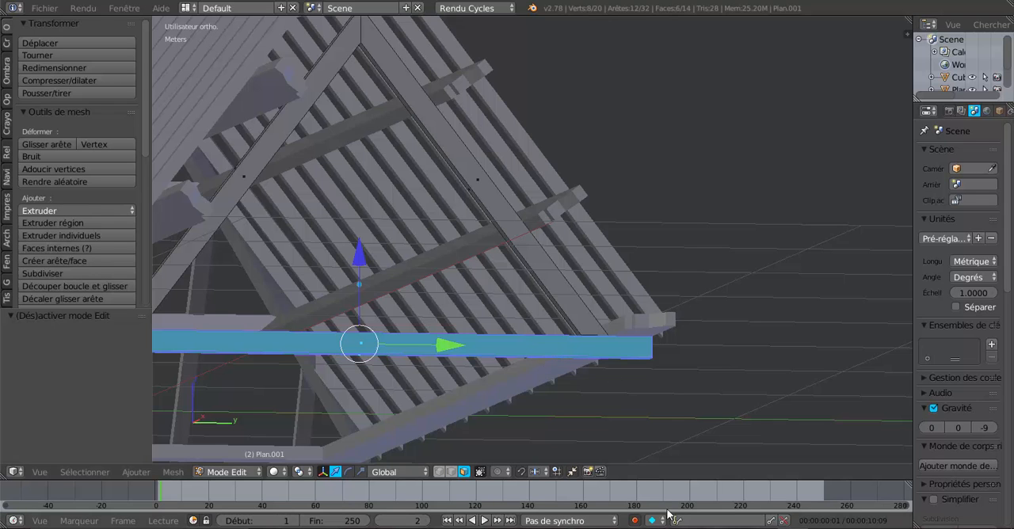
pyautogui.hotkey('alt', 'Tab')
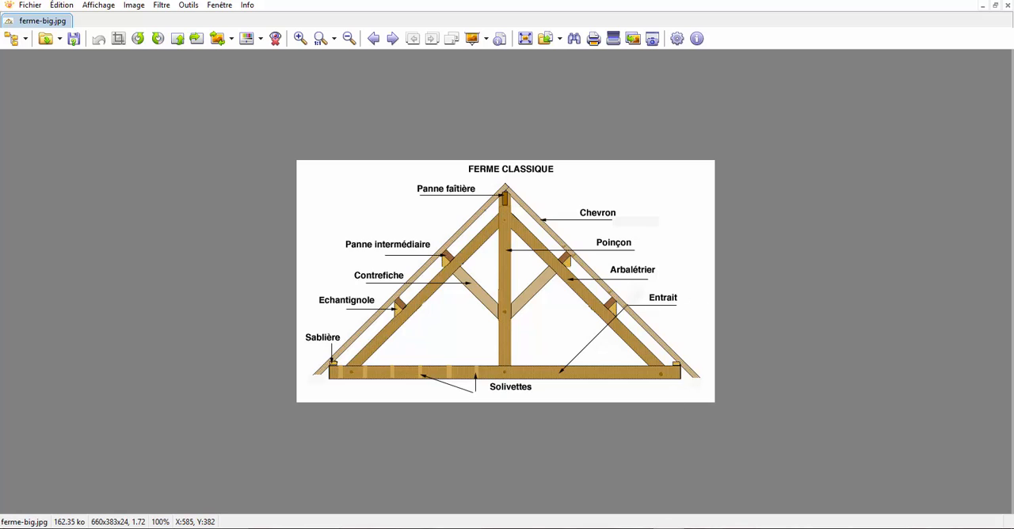
pyautogui.hotkey('alt', 'Tab')
# Hide the selected base beam to expose the rafter's cut foot from below
pyautogui.scroll(2, 629, 404)
pyautogui.moveTo(631, 410); pyautogui.dragTo(620, 369, button='middle')
pyautogui.press('h')
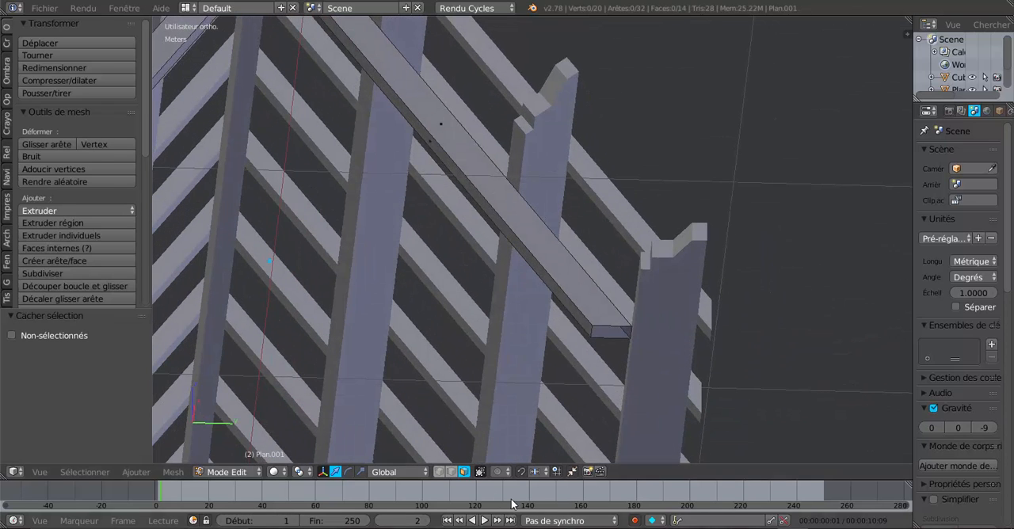
# Close the open cut foot of each rafter with a new face between its edges
pyautogui.click(452, 472)
pyautogui.rightClick(615, 327)
pyautogui.keyDown('ctrl'); pyautogui.rightClick(607, 339); pyautogui.keyUp('ctrl')
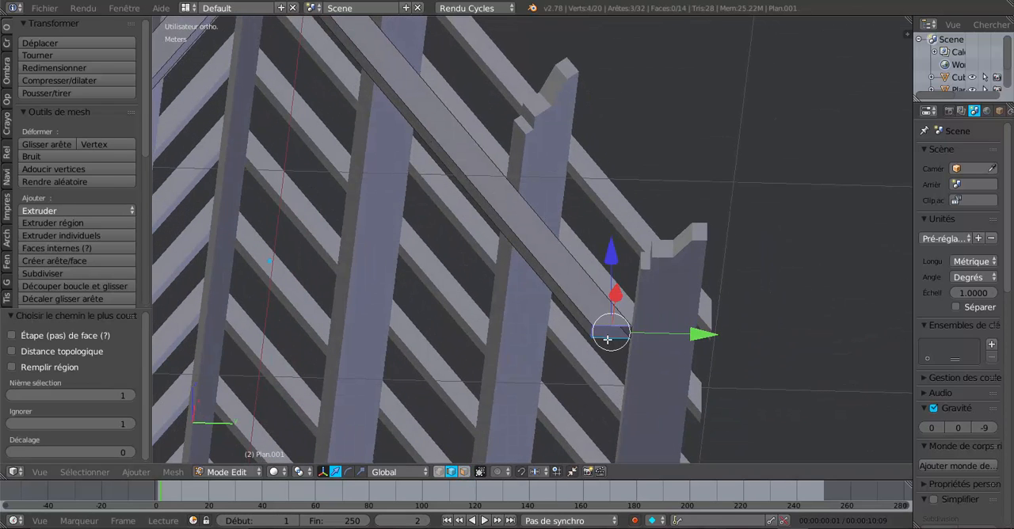
pyautogui.press('f')
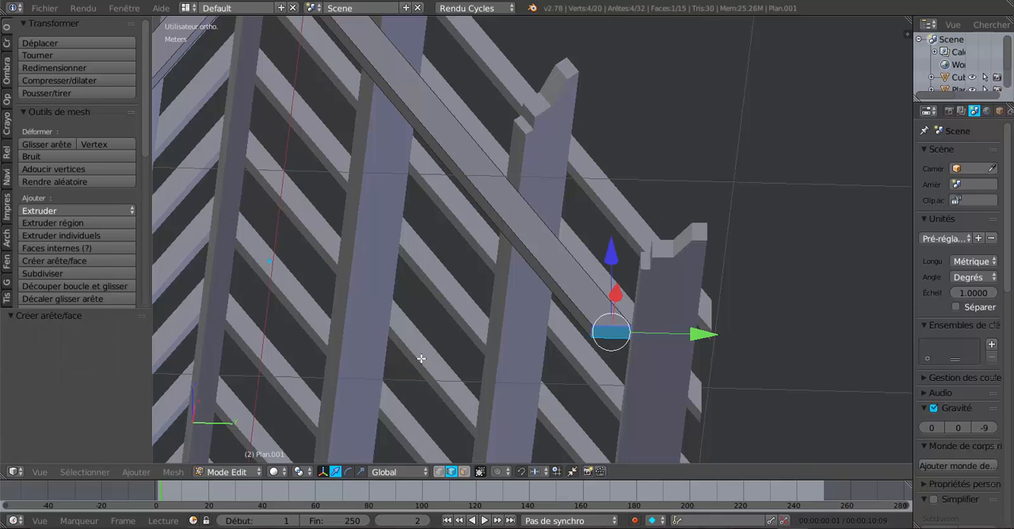
pyautogui.moveTo(420, 359); pyautogui.dragTo(716, 342, button='middle')
pyautogui.rightClick(242, 304)
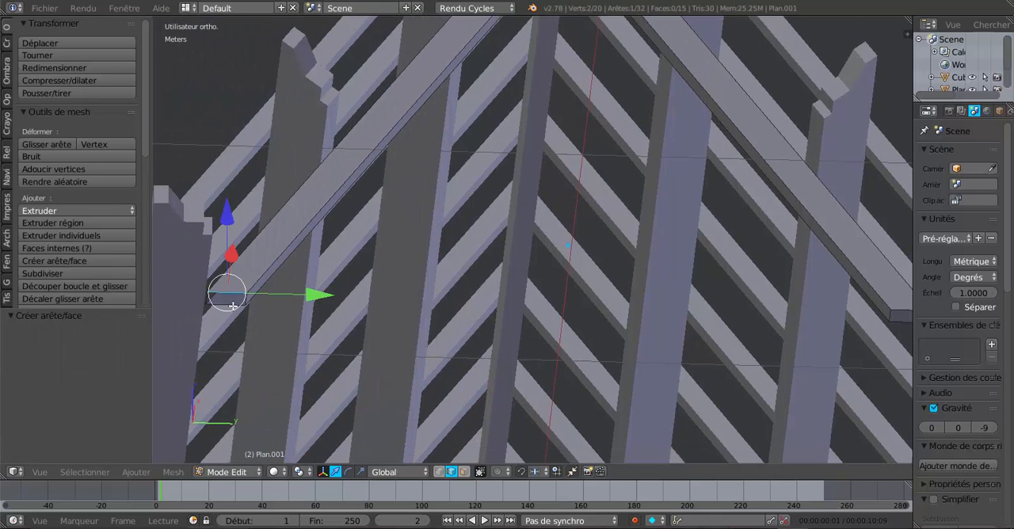
pyautogui.press('f')
pyautogui.scroll(-4, 242, 307)
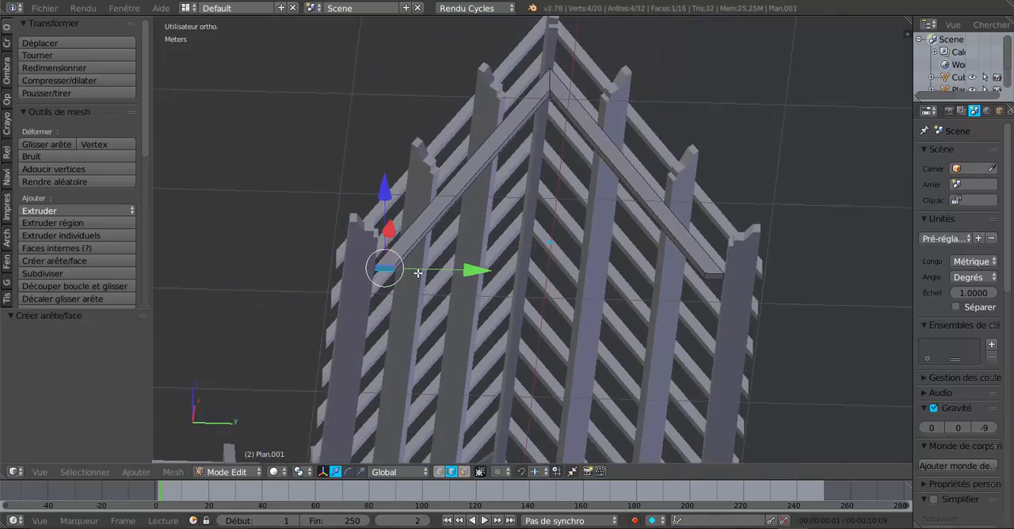
# Reveal the hidden base beam, select the whole truss mesh and remove its duplicate vertices
pyautogui.moveTo(417, 274); pyautogui.dragTo(453, 327, button='middle')
pyautogui.moveTo(551, 356); pyautogui.dragTo(547, 380, button='middle')
pyautogui.hotkey('alt', 'h')
pyautogui.press('a')
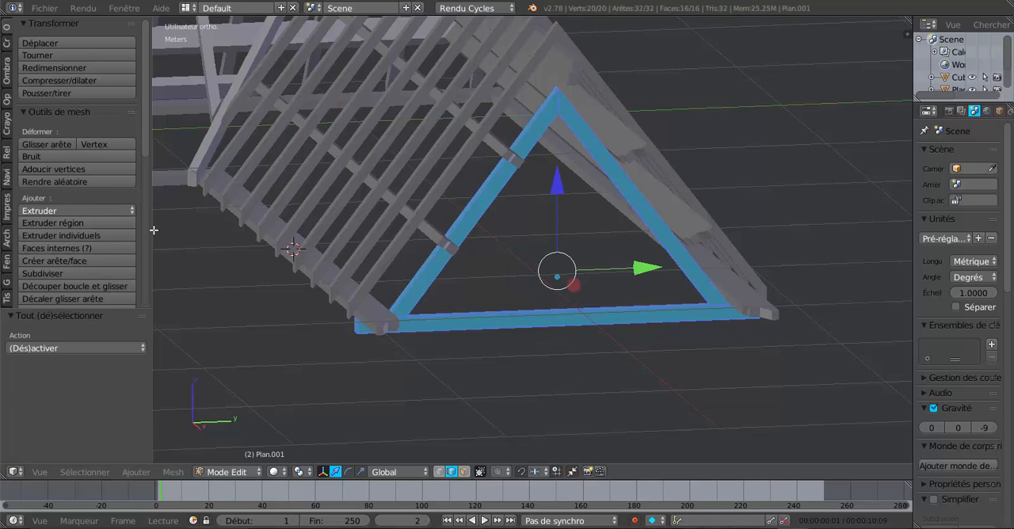
pyautogui.scroll(-4, 70, 204)
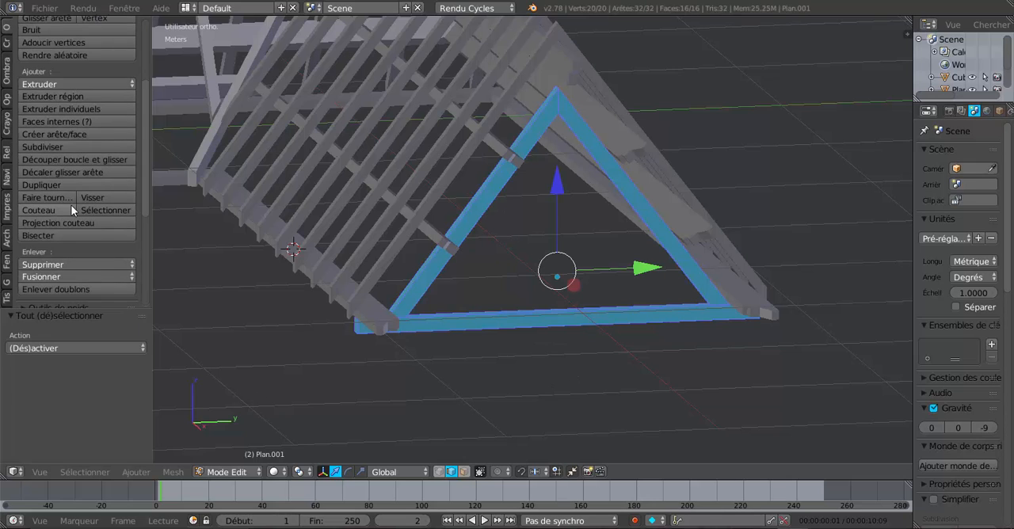
pyautogui.click(55, 290)
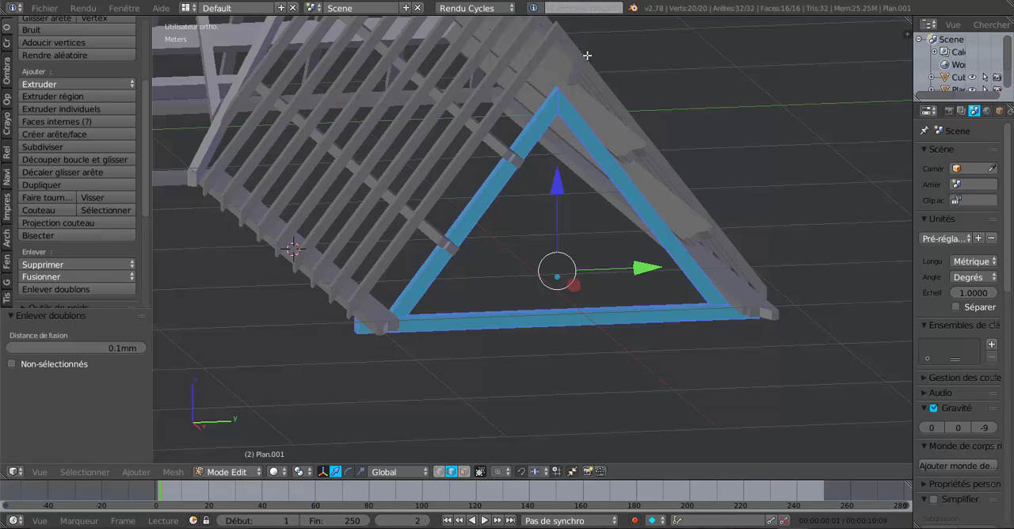
# Switch from the ferme-big.jpg reference back to Blender and, in Object mode, hide the layer holding the horizontal roof beams
pyautogui.moveTo(543, 339); pyautogui.dragTo(525, 278, button='middle')
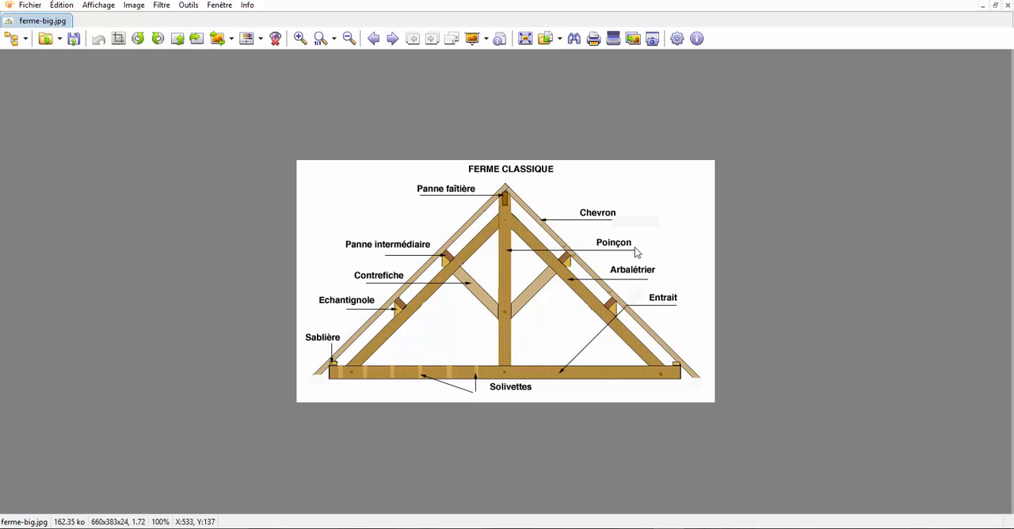
pyautogui.moveTo(792, 527)
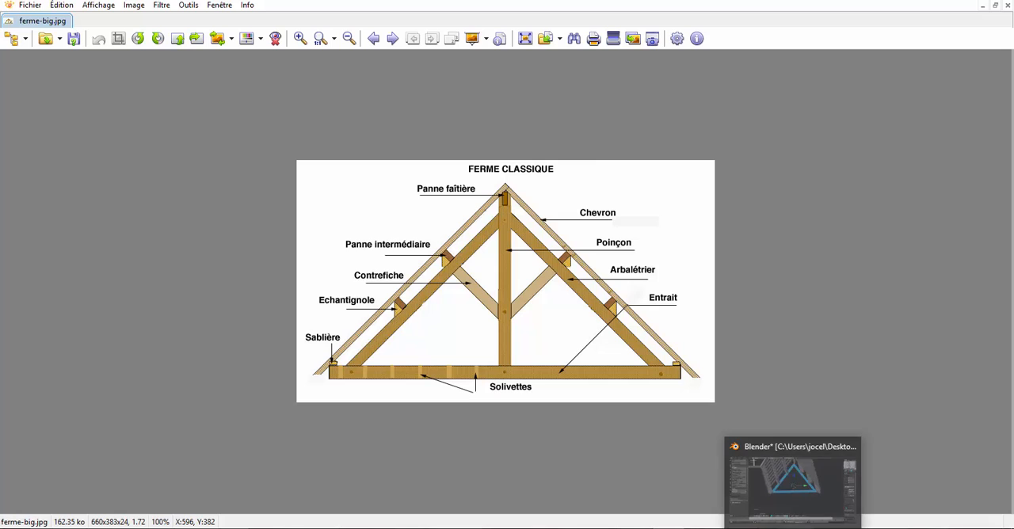
pyautogui.click(736, 446)
pyautogui.moveTo(626, 307); pyautogui.dragTo(610, 285, button='middle')
pyautogui.keyDown('shift'); pyautogui.moveTo(606, 260); pyautogui.dragTo(613, 370, button='middle'); pyautogui.keyUp('shift')
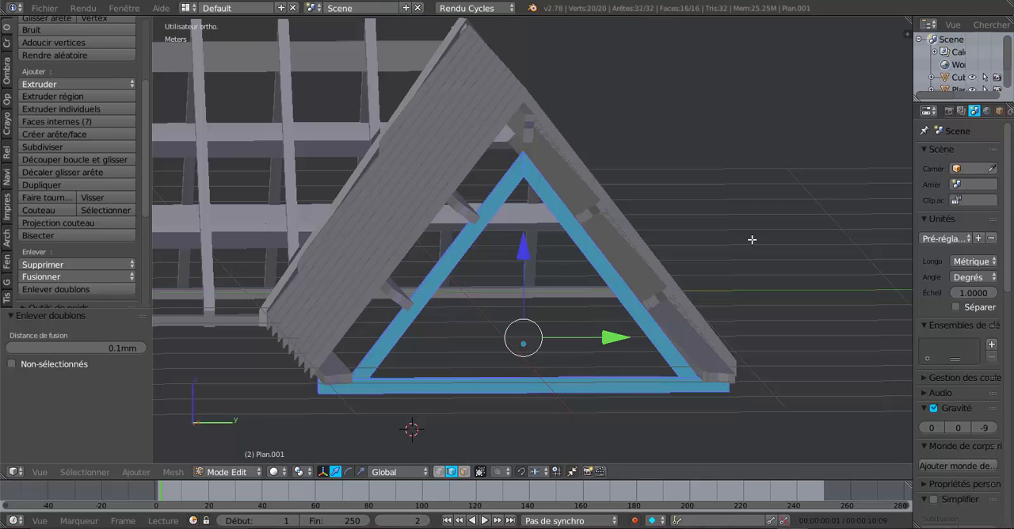
pyautogui.press('KP_3')
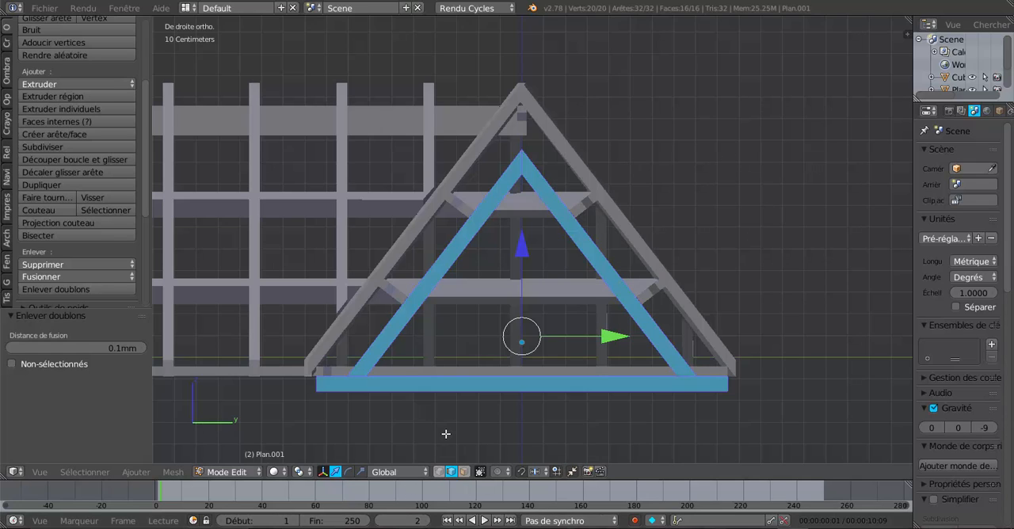
pyautogui.press('Tab')
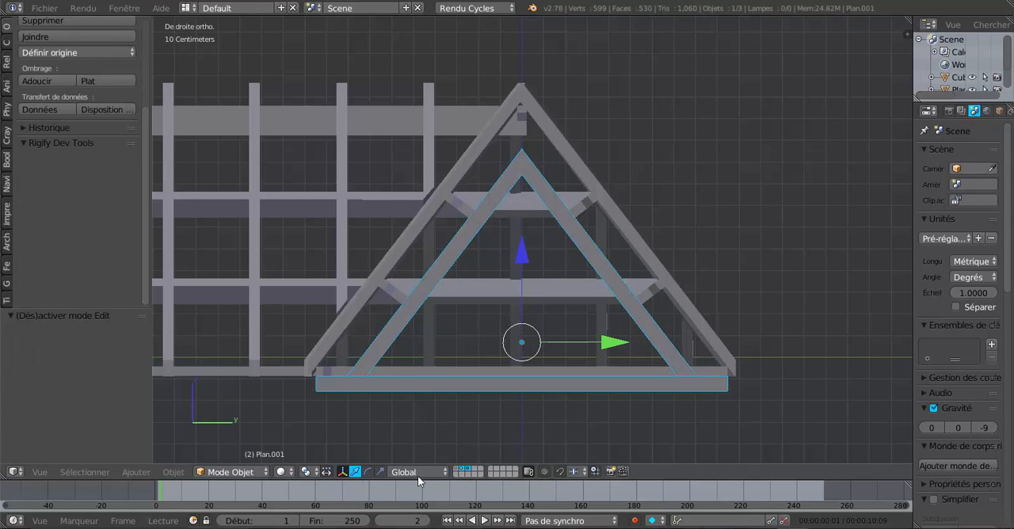
pyautogui.click(461, 472)
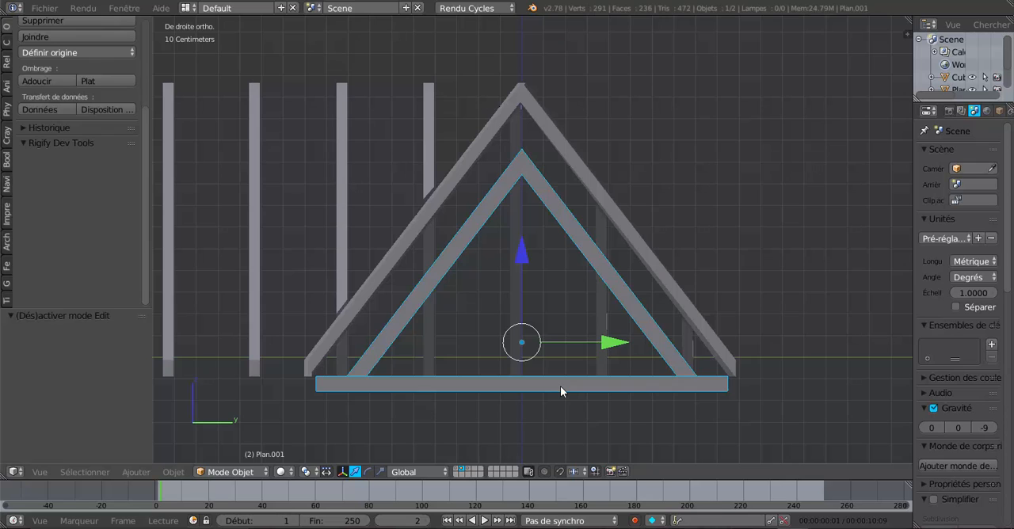
# Put the truss in Edit mode and add one loop cut exactly at the middle of the base beam
pyautogui.press('Tab')
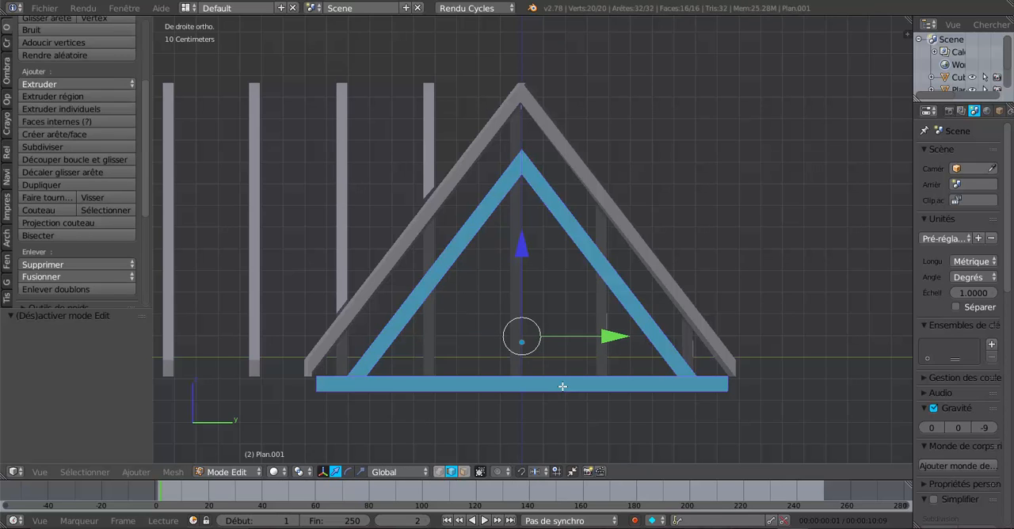
pyautogui.scroll(1, 550, 400)
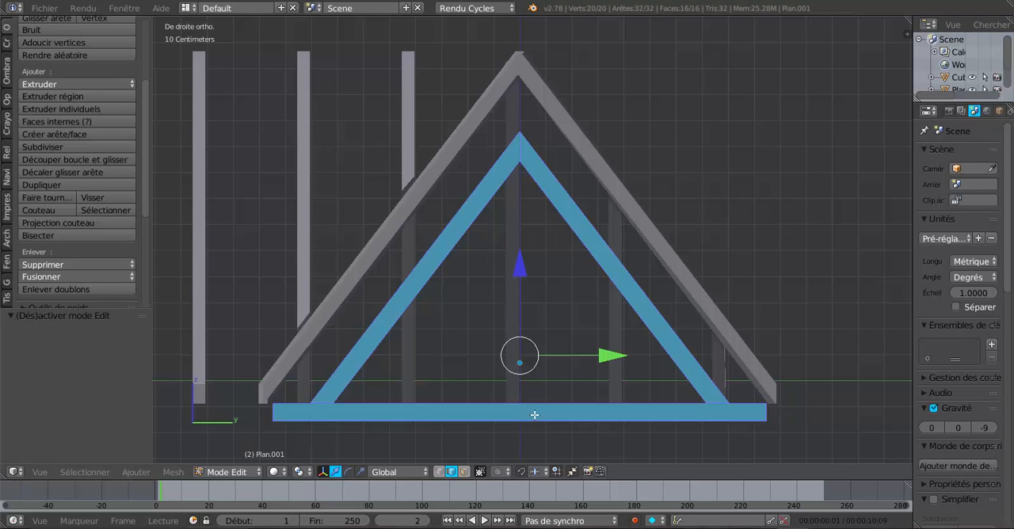
pyautogui.hotkey('ctrl', 'r')
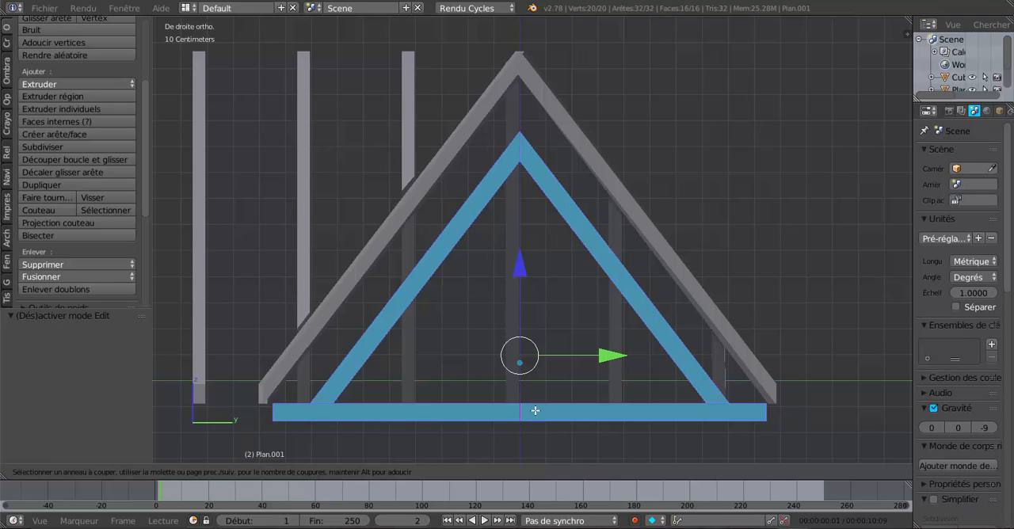
pyautogui.click(535, 411)
pyautogui.rightClick(534, 412)
# Add one more loop cut on each side of the base beam's centre cut, close to it and equally spaced
pyautogui.scroll(1, 530, 424)
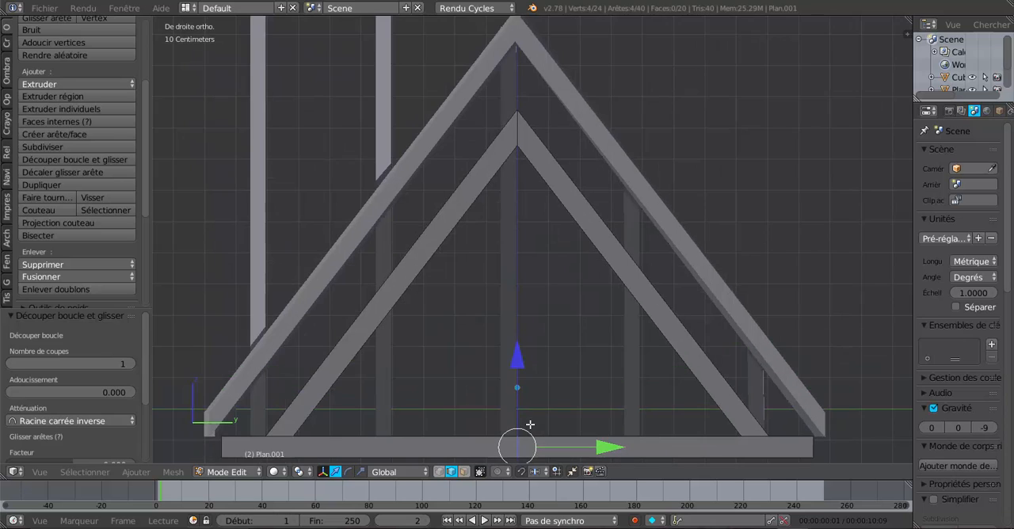
pyautogui.scroll(5, 530, 424)
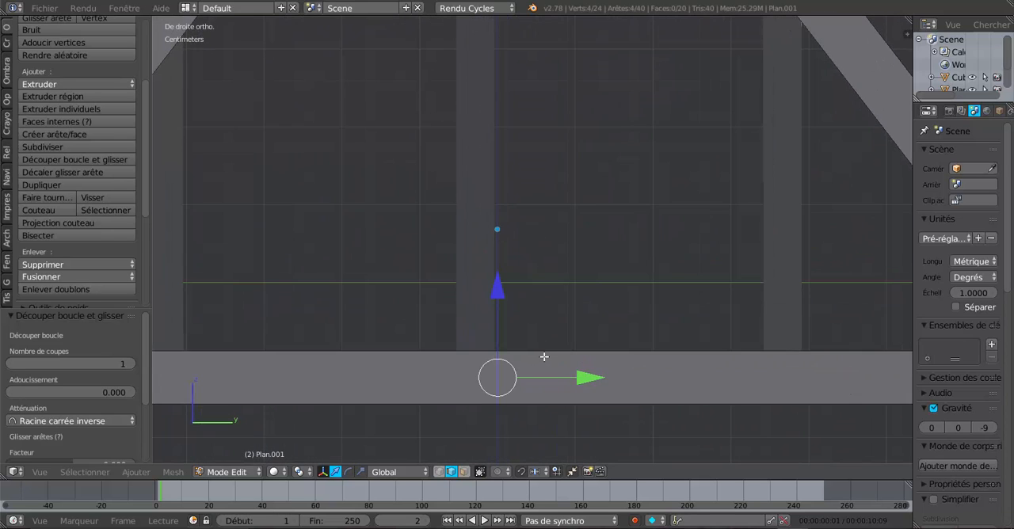
pyautogui.scroll(-4, 544, 357)
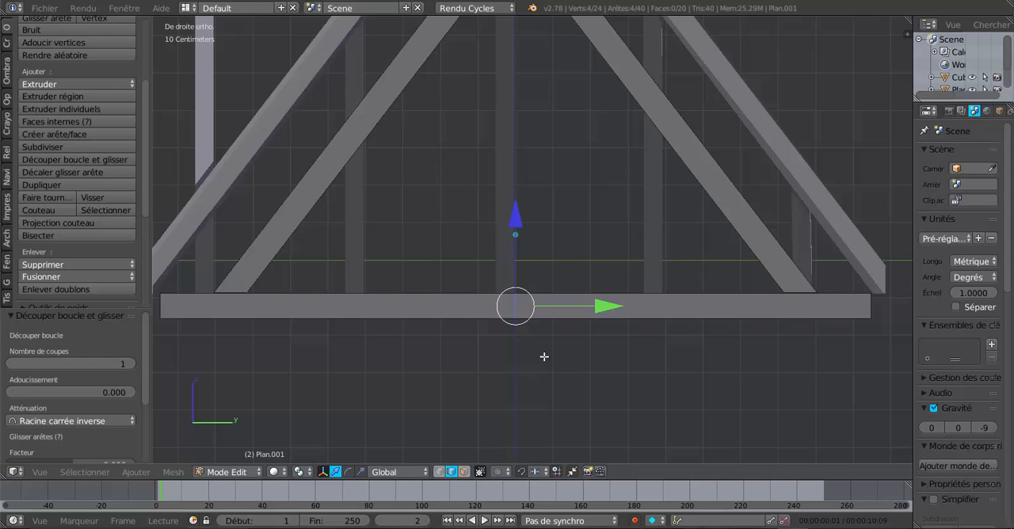
pyautogui.hotkey('ctrl', 'r')
pyautogui.click(547, 299)
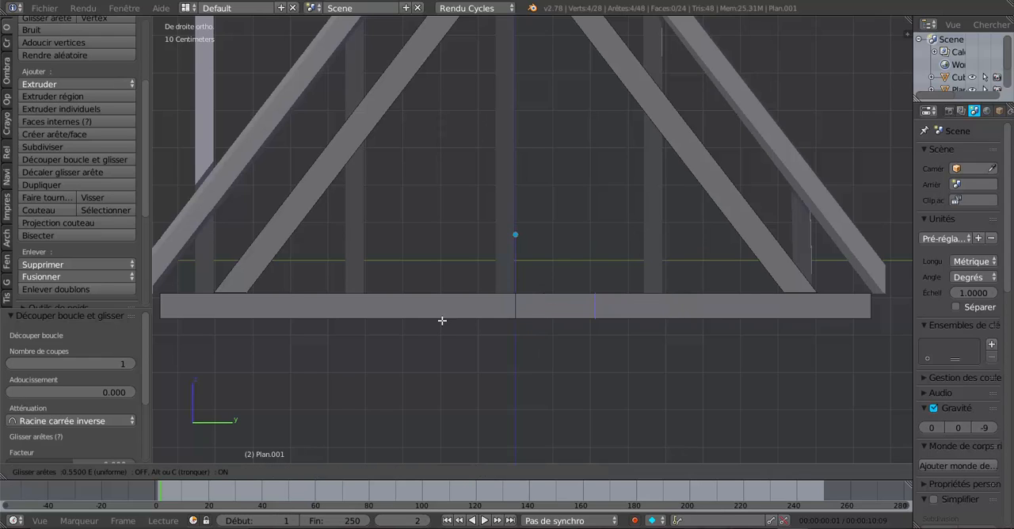
pyautogui.click(381, 330)
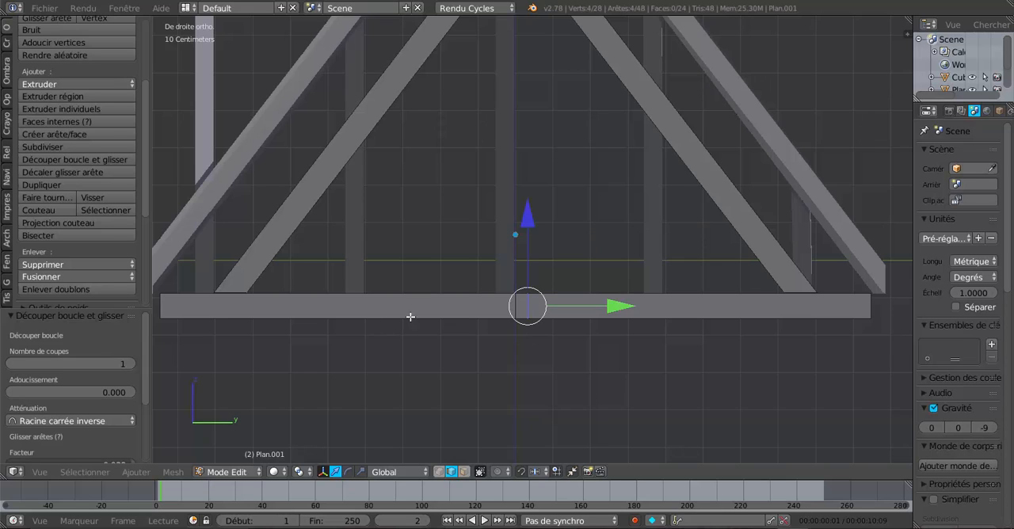
pyautogui.hotkey('ctrl', 'r')
pyautogui.click(464, 295)
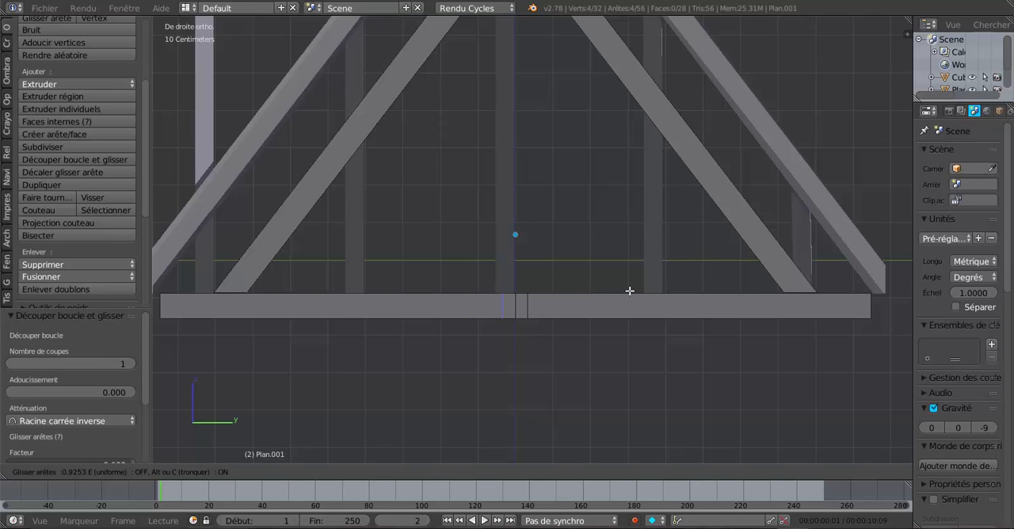
pyautogui.click(629, 290)
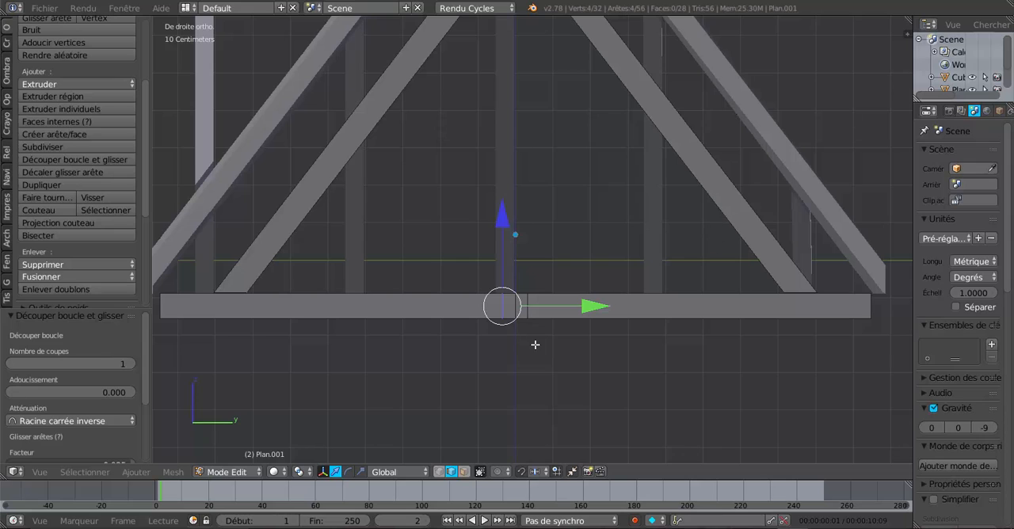
# Dissolve the centre edge loop of the base beam, keeping the two cuts beside it
pyautogui.scroll(1, 536, 344)
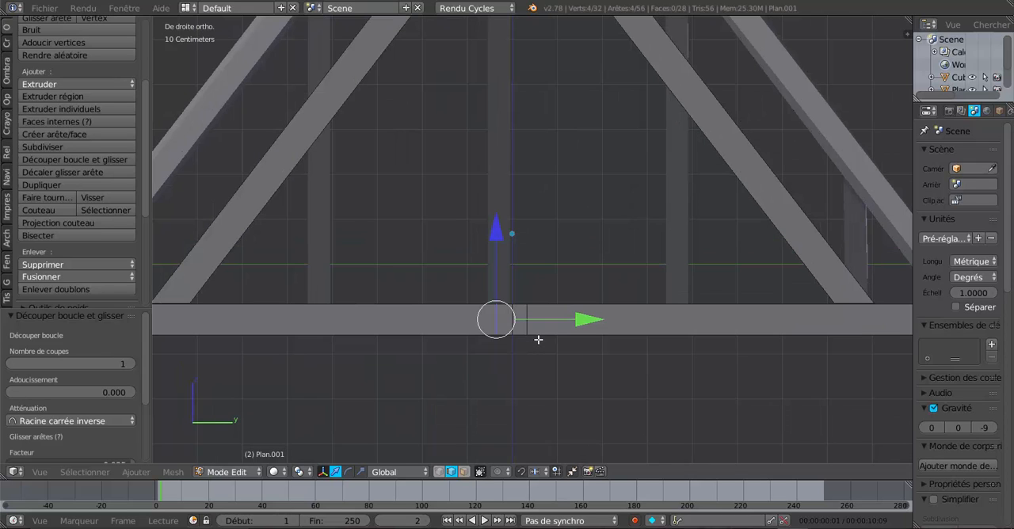
pyautogui.scroll(1, 513, 352)
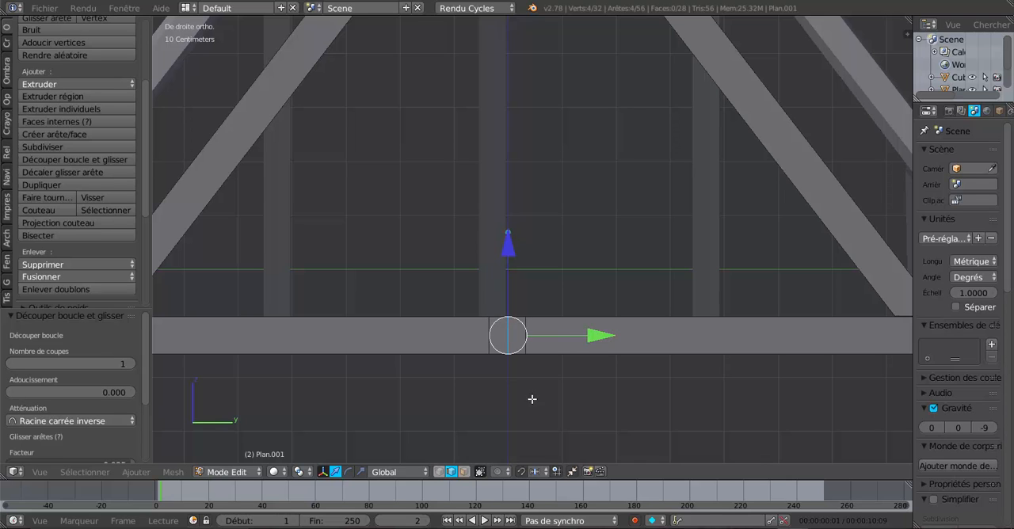
pyautogui.moveTo(546, 406); pyautogui.dragTo(544, 423, button='middle')
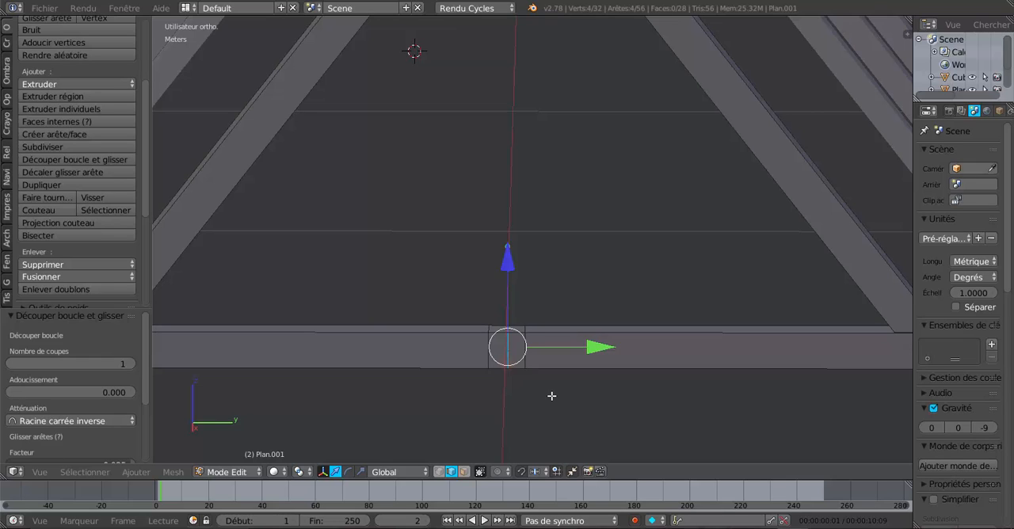
pyautogui.press('x')
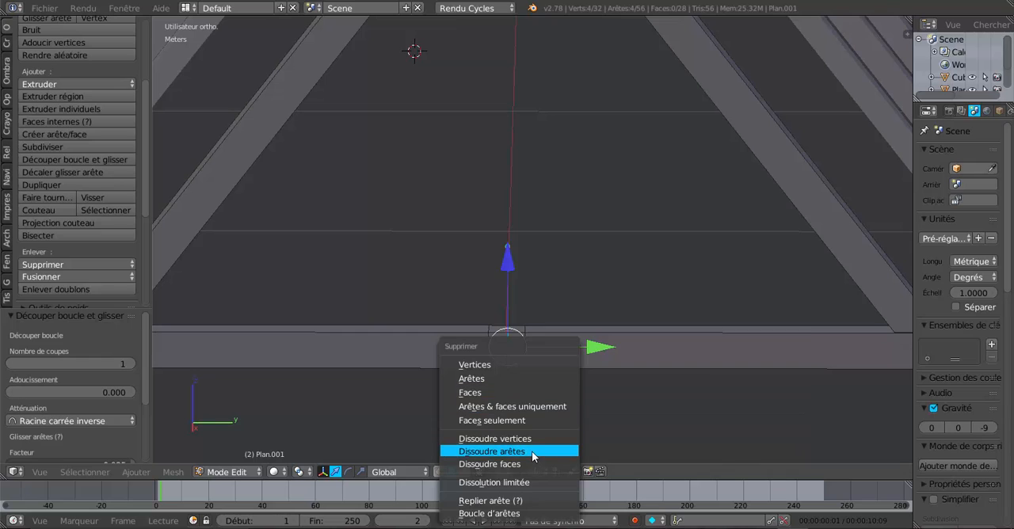
pyautogui.click(532, 452)
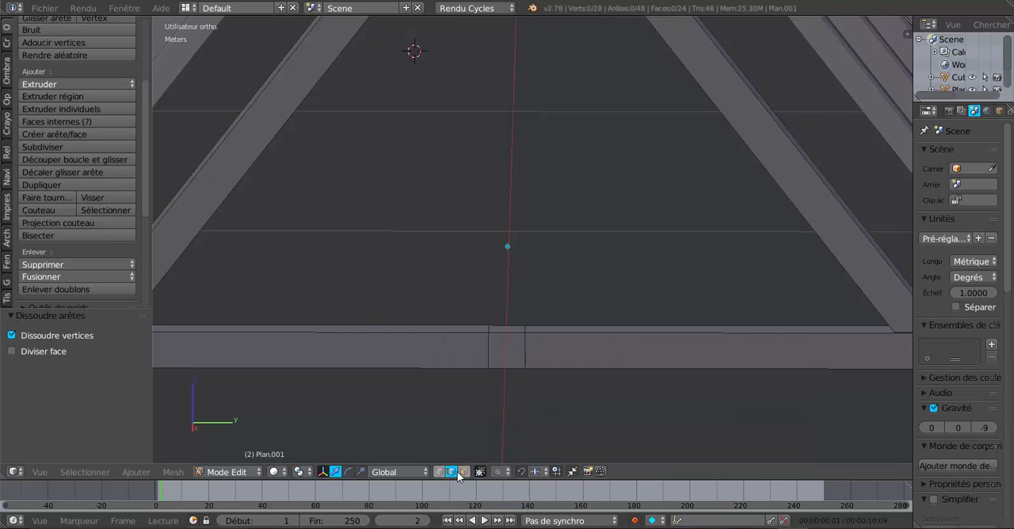
# Extrude the small top face at the base beam's centre about 45.7 cm straight up to start the king post
pyautogui.click(463, 472)
pyautogui.rightClick(507, 327)
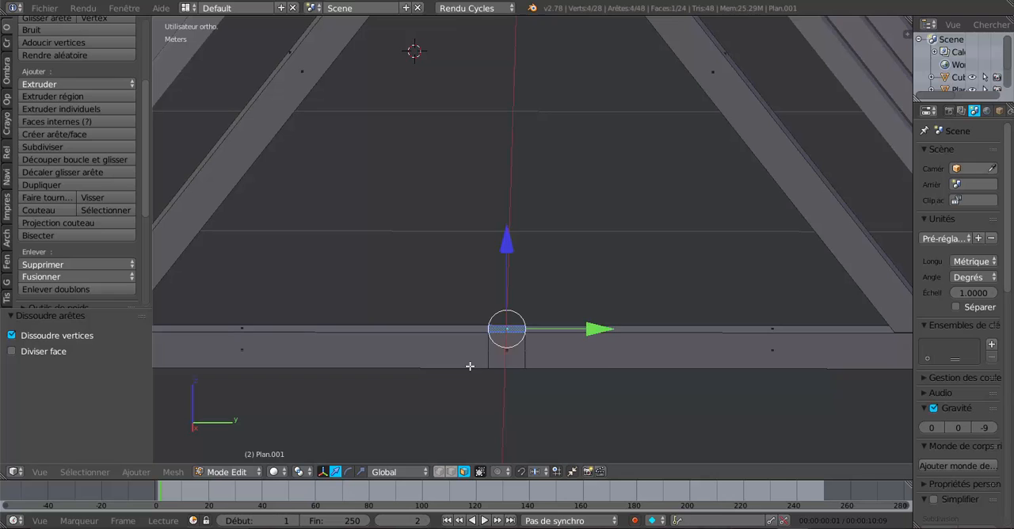
pyautogui.scroll(-2, 491, 369)
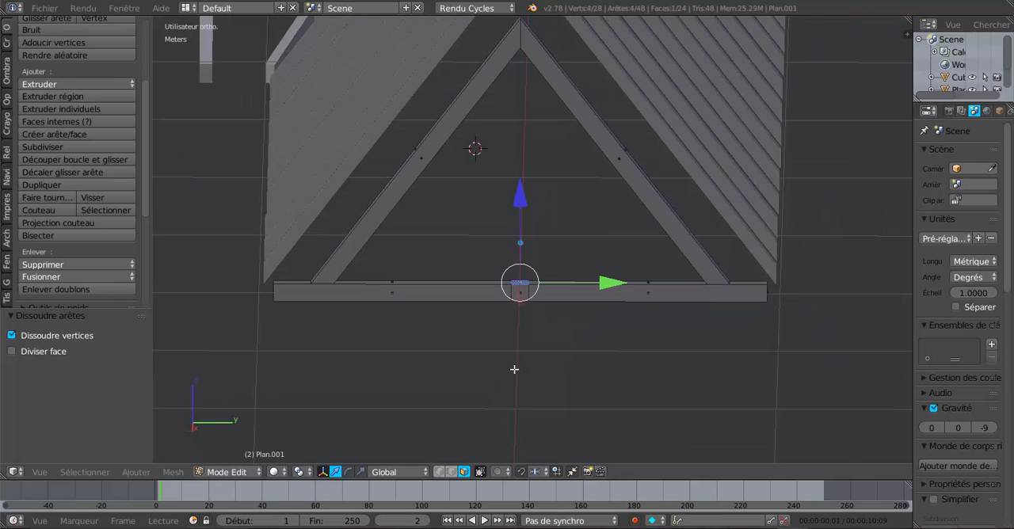
pyautogui.press('e')
pyautogui.click(513, 369)
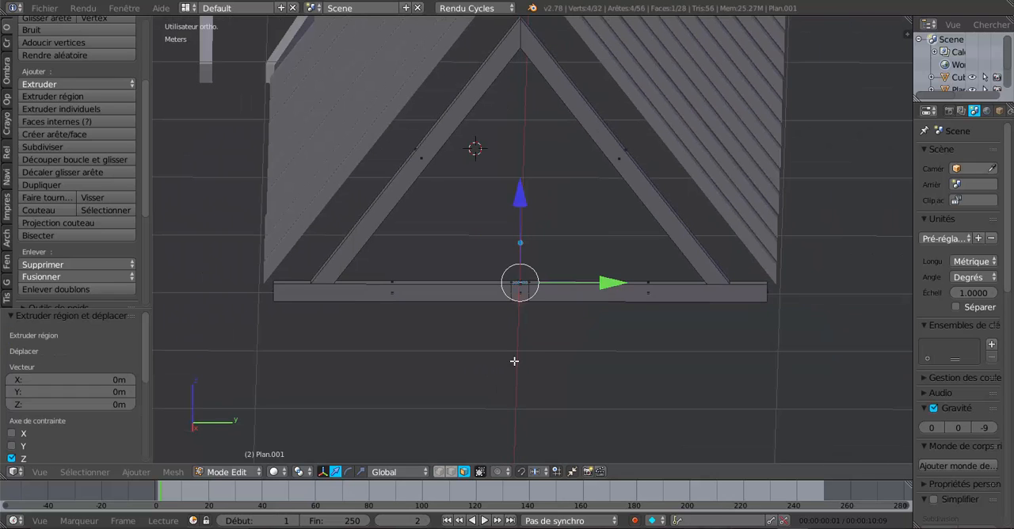
pyautogui.moveTo(520, 188); pyautogui.dragTo(520, 91)
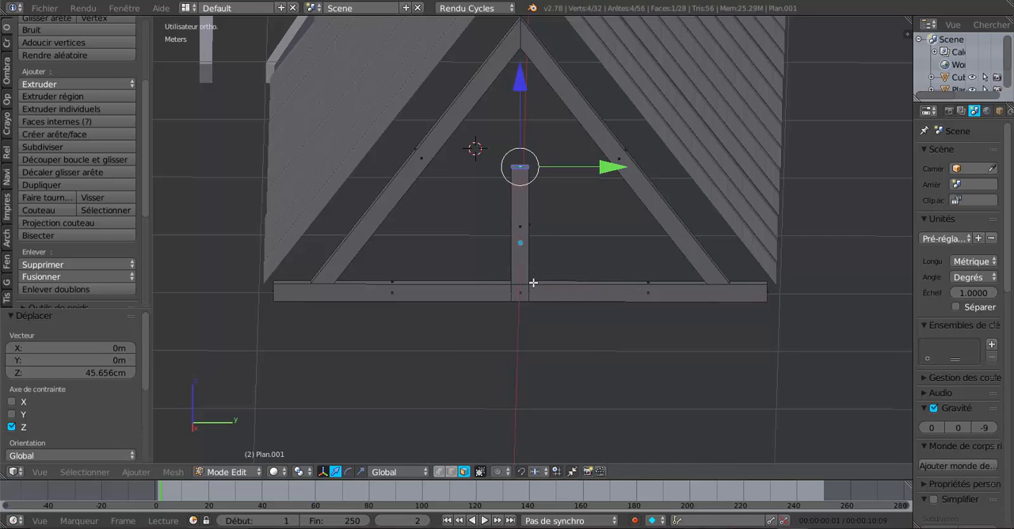
# Raise the king post's top face along Z past the truss apex to just under the peak of the outer rafters
pyautogui.moveTo(533, 282); pyautogui.dragTo(529, 237, button='middle')
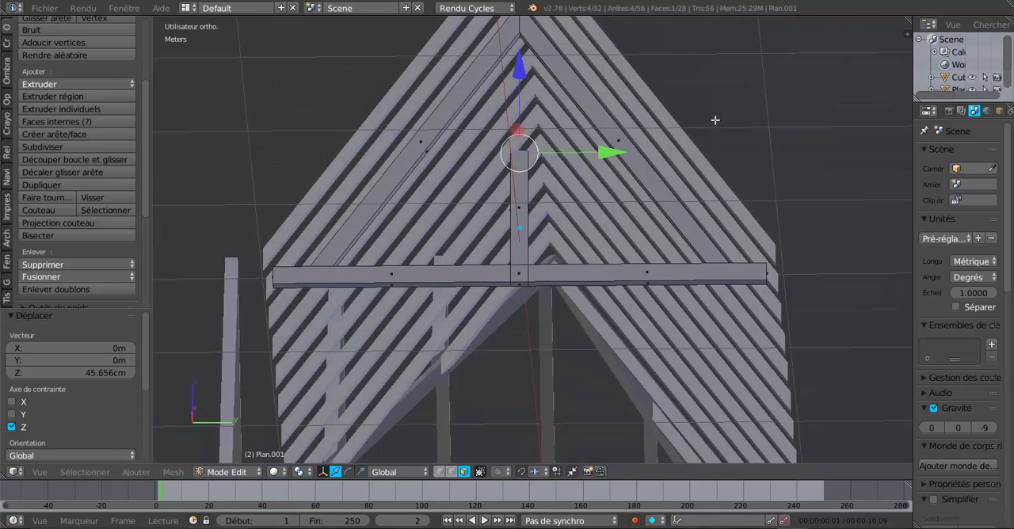
pyautogui.press('KP_3')
pyautogui.keyDown('shift'); pyautogui.moveTo(715, 118); pyautogui.dragTo(708, 277, button='middle'); pyautogui.keyUp('shift')
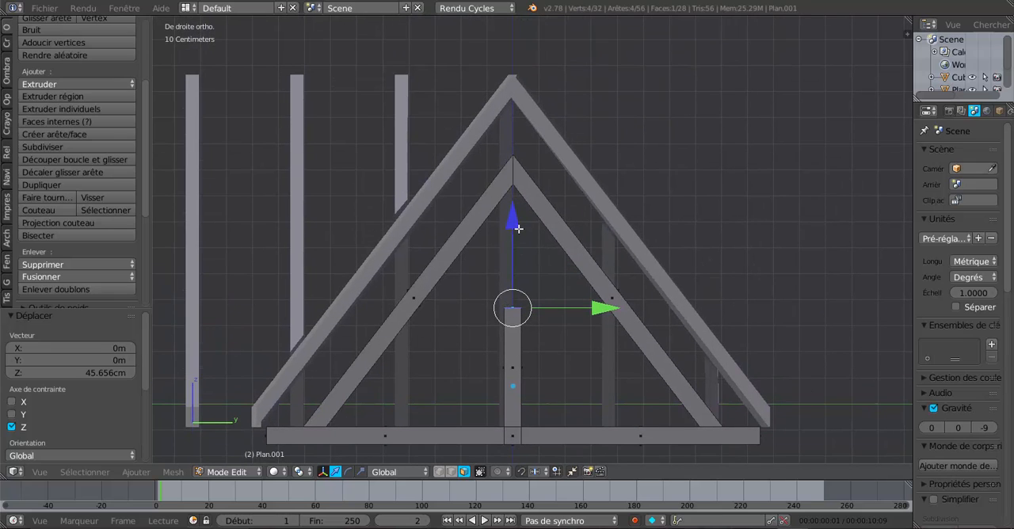
pyautogui.moveTo(513, 214); pyautogui.dragTo(522, 30)
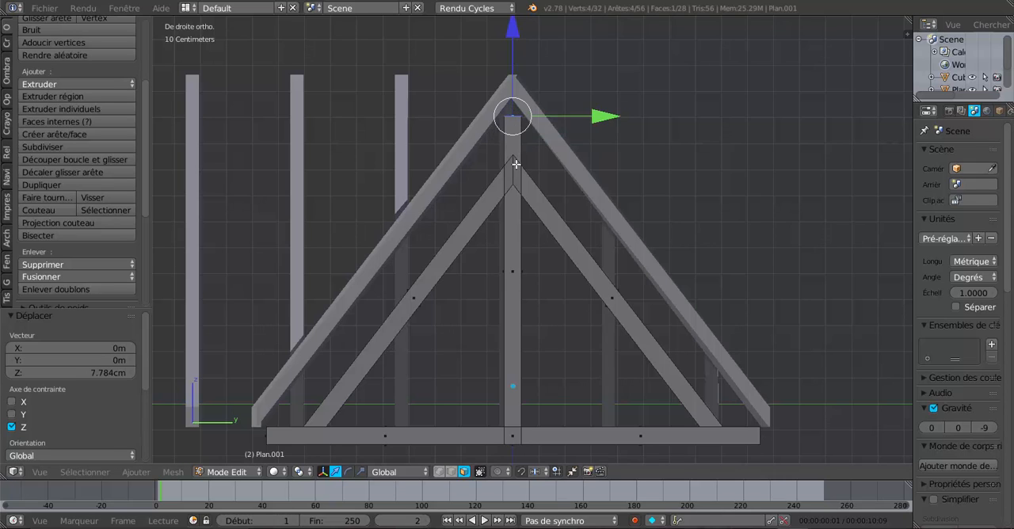
pyautogui.keyDown('shift'); pyautogui.moveTo(695, 151); pyautogui.dragTo(693, 168, button='middle'); pyautogui.keyUp('shift')
pyautogui.scroll(1, 609, 185)
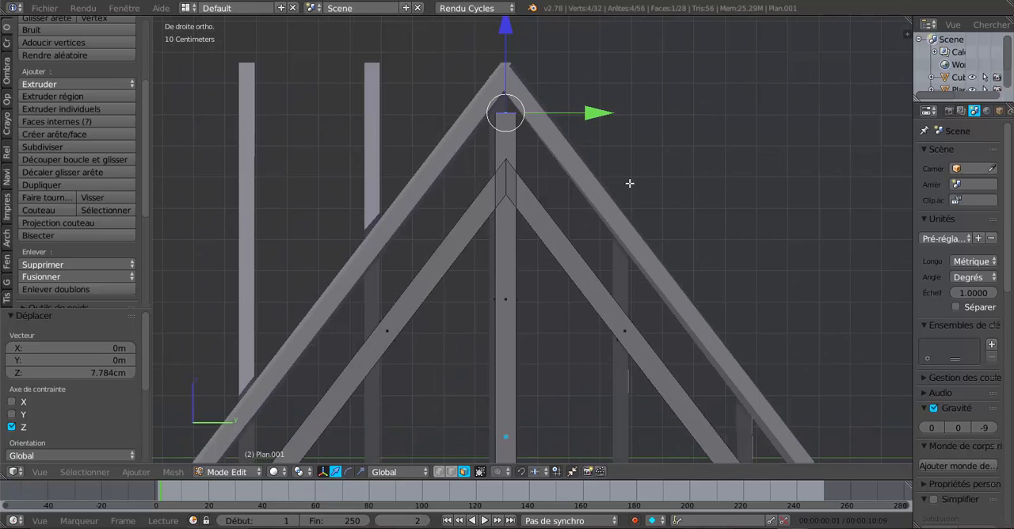
pyautogui.moveTo(692, 203); pyautogui.dragTo(554, 156, button='middle')
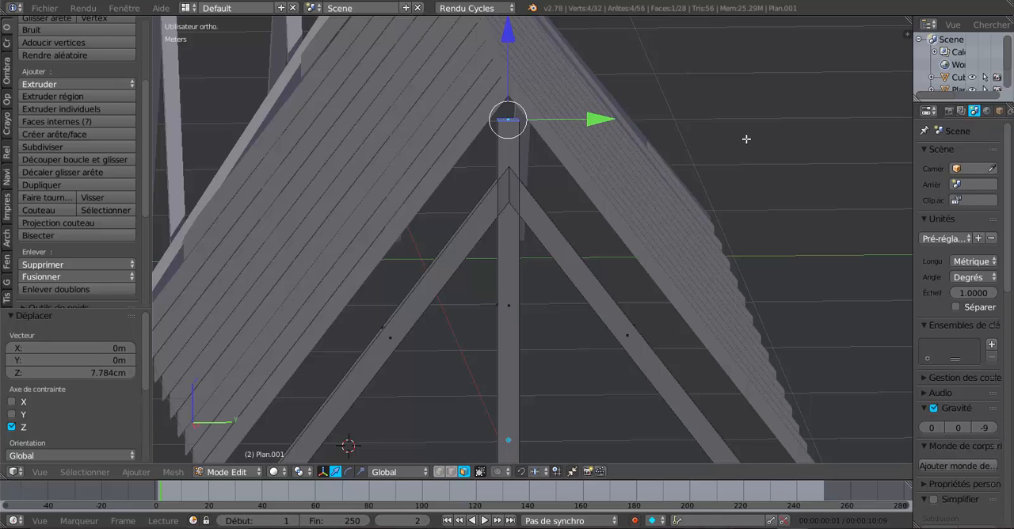
pyautogui.press('KP_3')
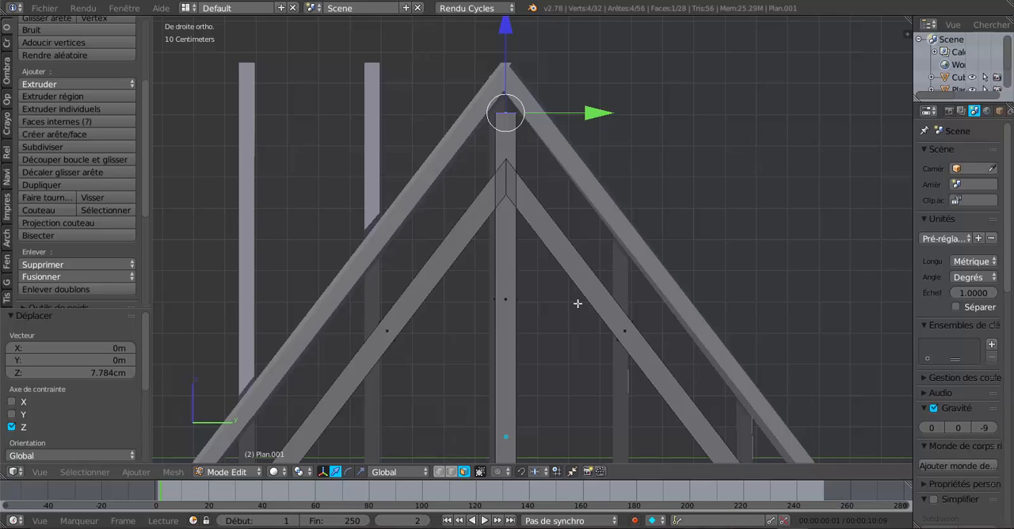
# Bisect the whole truss mesh with a vertical cut along the king post's +Y edge, where the rafter passes behind it
pyautogui.press('a')
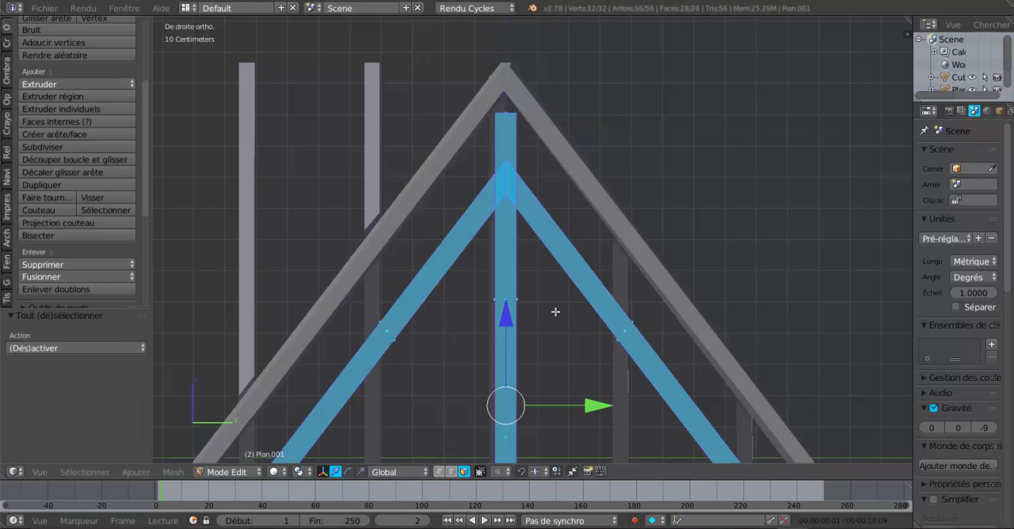
pyautogui.scroll(1, 552, 308)
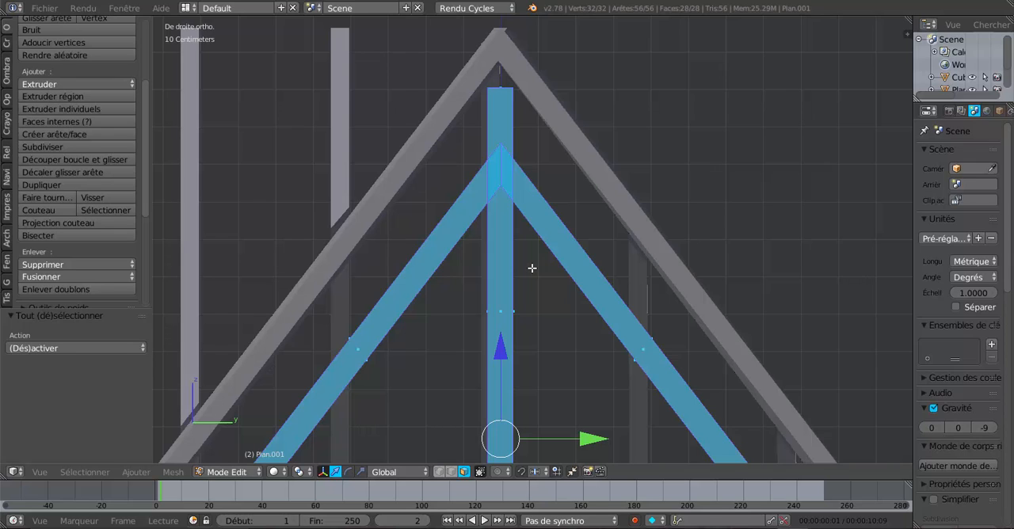
pyautogui.click(173, 472)
pyautogui.scroll(3, 669, 188)
pyautogui.keyDown('shift'); pyautogui.moveTo(652, 190); pyautogui.dragTo(611, 297, button='middle'); pyautogui.keyUp('shift')
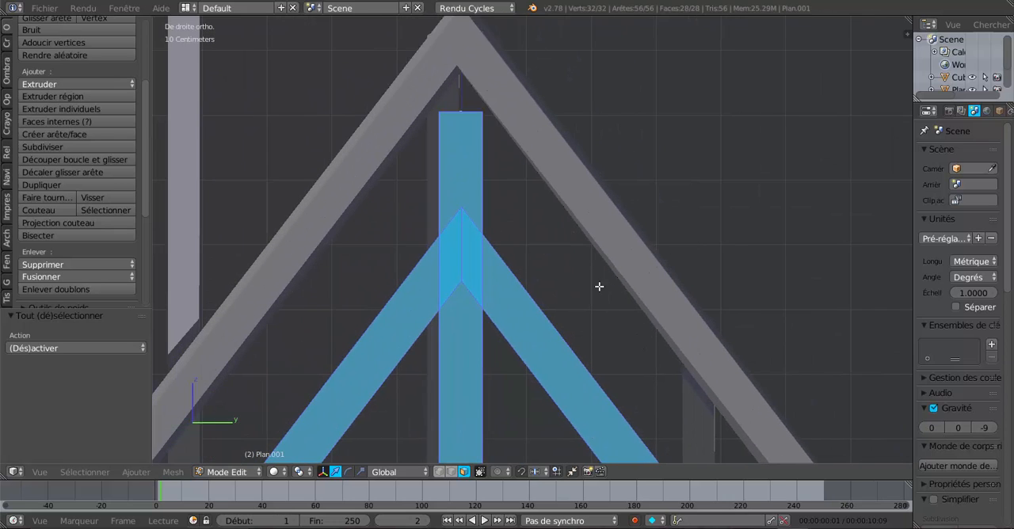
pyautogui.scroll(3, 547, 269)
pyautogui.keyDown('shift'); pyautogui.moveTo(514, 254); pyautogui.dragTo(634, 228, button='middle'); pyautogui.keyUp('shift')
pyautogui.scroll(2, 635, 251)
pyautogui.scroll(-1, 635, 251)
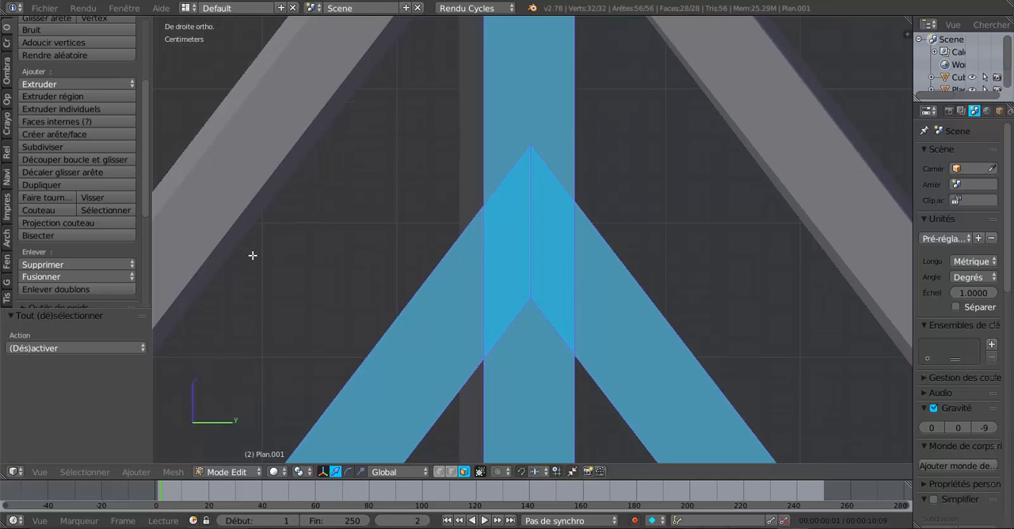
pyautogui.click(173, 472)
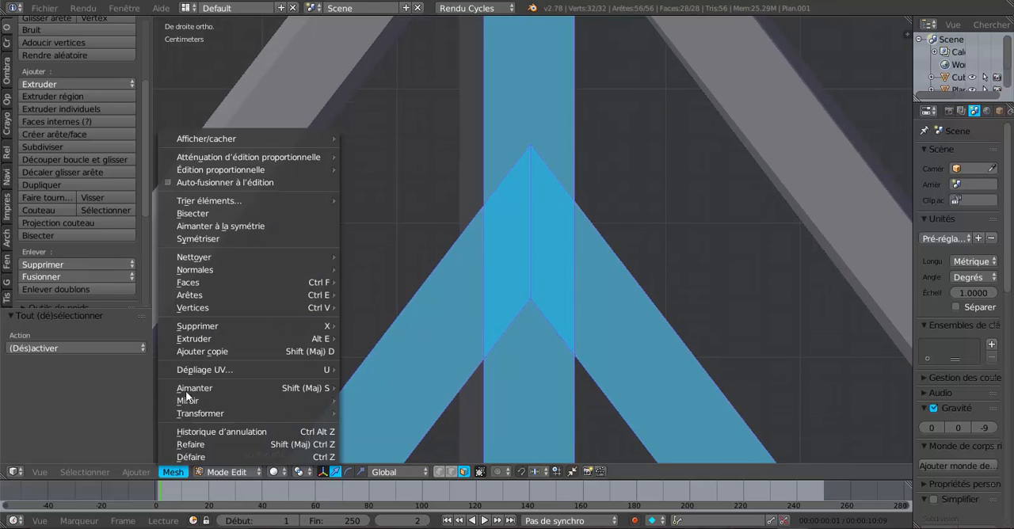
pyautogui.click(191, 214)
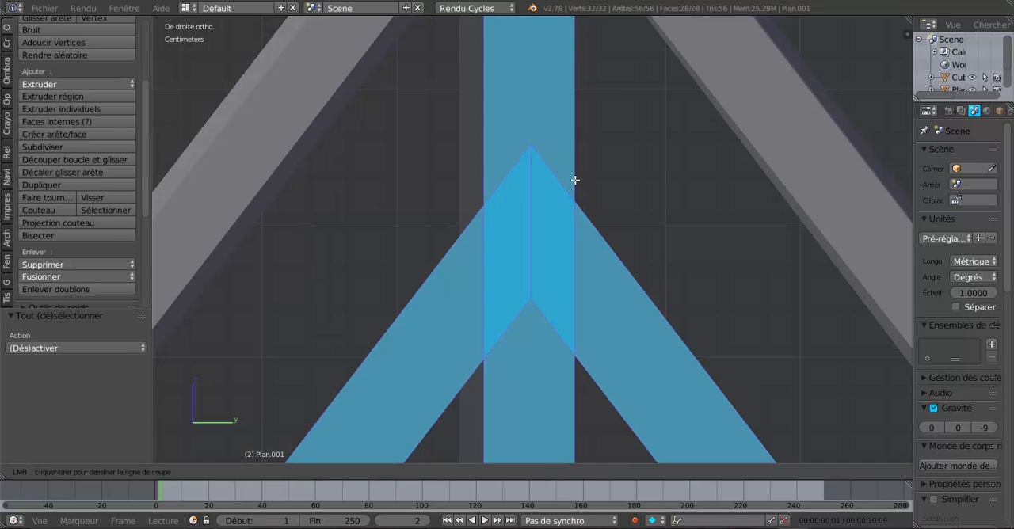
pyautogui.moveTo(575, 178); pyautogui.dragTo(574, 400)
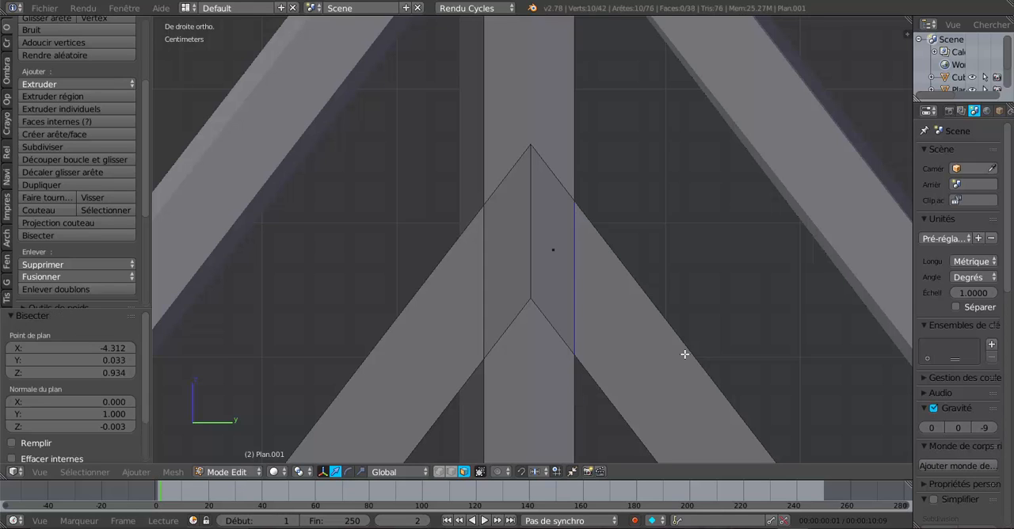
# Rip the mesh apart along the new cut, leaving the torn edges in place
pyautogui.press('e')
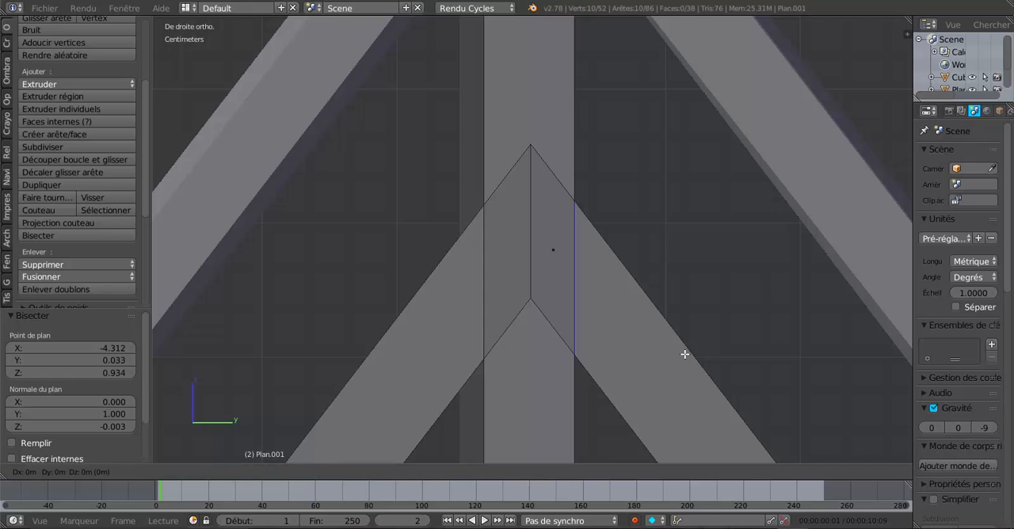
pyautogui.rightClick(710, 308)
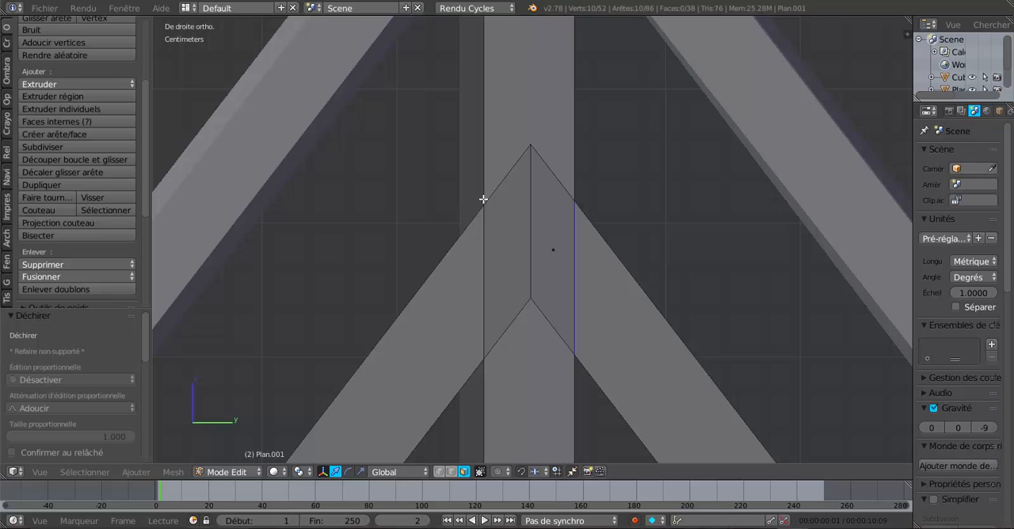
pyautogui.press('z')
pyautogui.press('z')
# Bisect the whole mesh again with a vertical cut along the king post's -Y edge, across the other rafter
pyautogui.press('a')
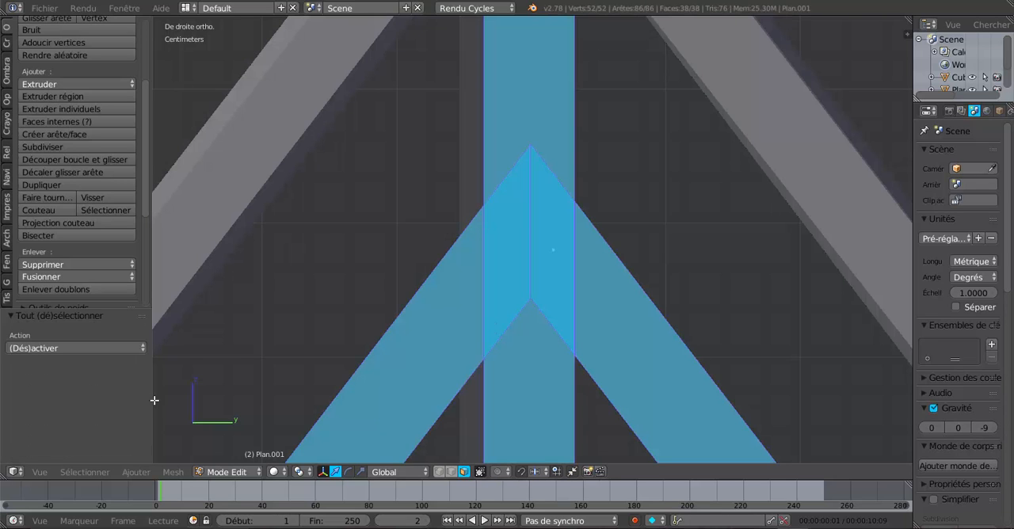
pyautogui.click(175, 472)
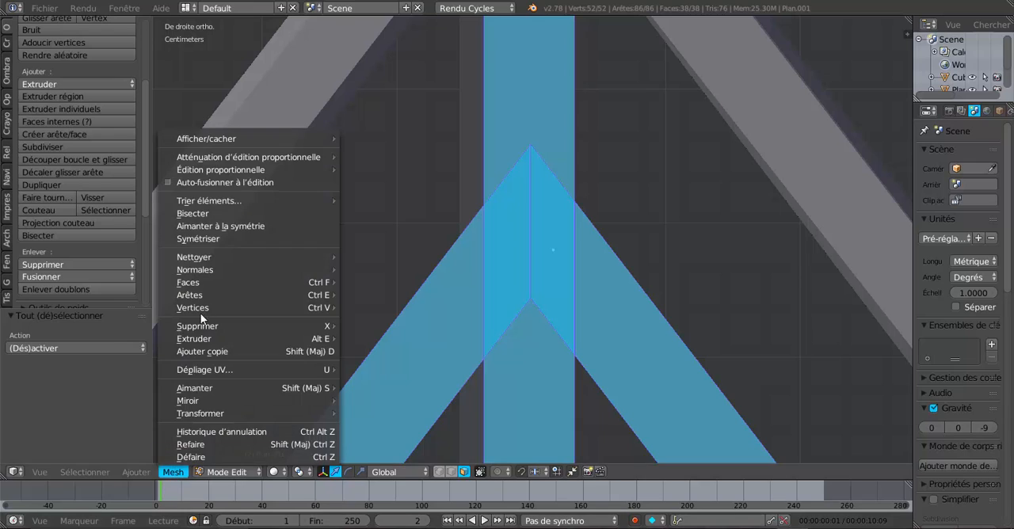
pyautogui.click(203, 212)
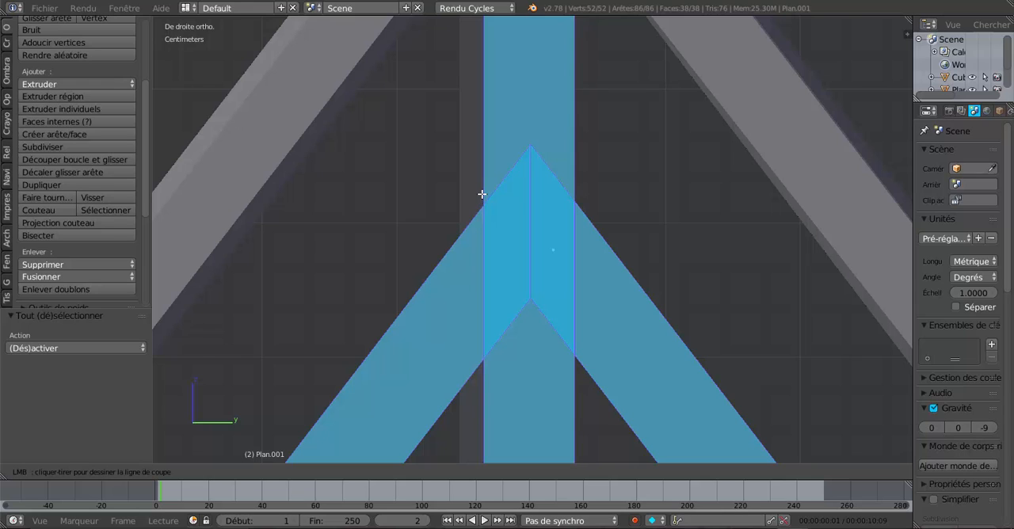
pyautogui.moveTo(481, 194); pyautogui.dragTo(481, 350)
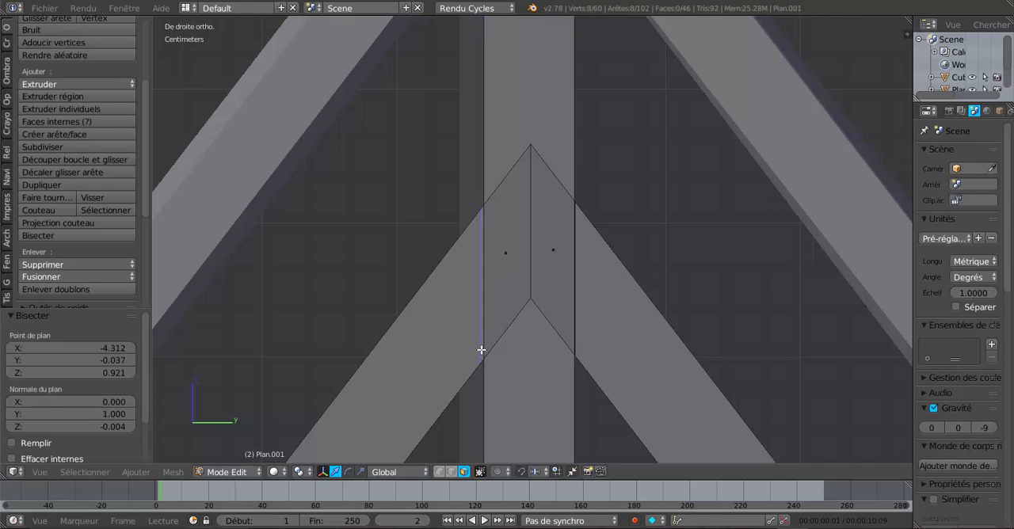
# Select the two rafter faces overlapping the king post in wireframe display and extend the selection to all linked geometry
pyautogui.rightClick(551, 240)
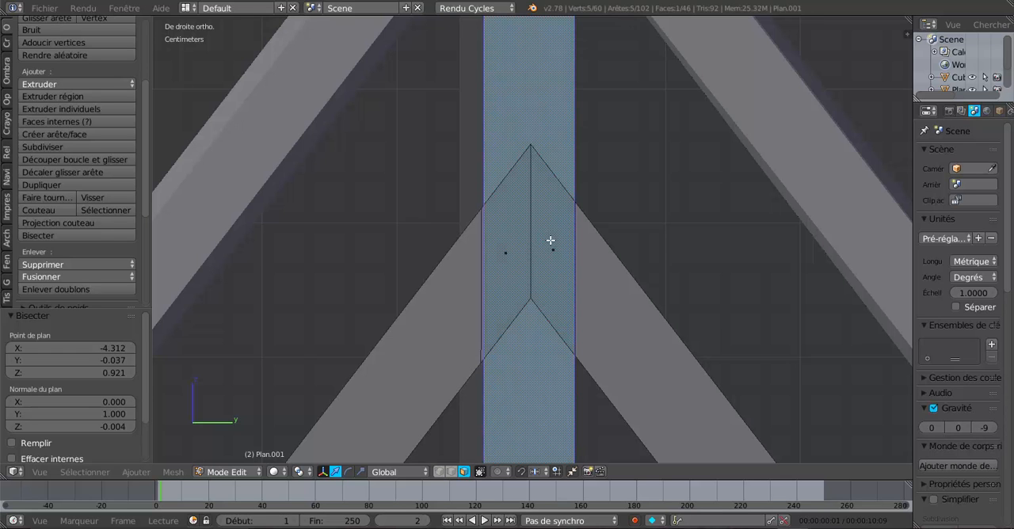
pyautogui.moveTo(518, 262); pyautogui.dragTo(545, 282, button='middle')
pyautogui.scroll(1, 554, 284)
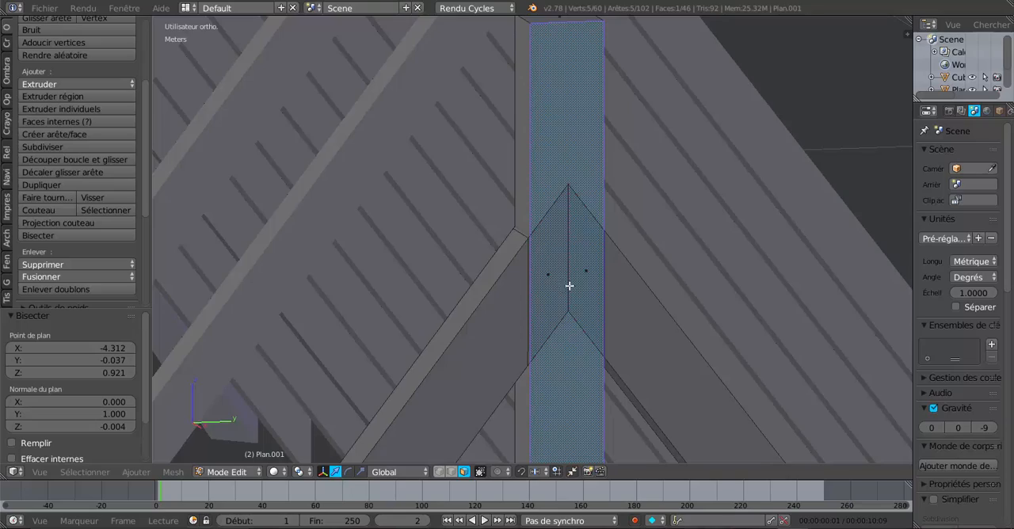
pyautogui.press('z')
pyautogui.rightClick(547, 273)
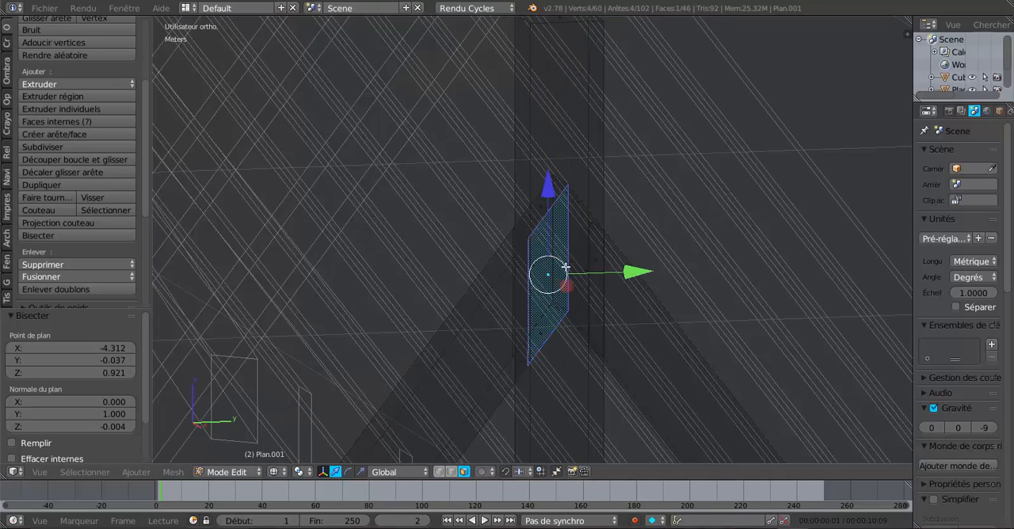
pyautogui.moveTo(576, 291); pyautogui.dragTo(531, 288, button='middle')
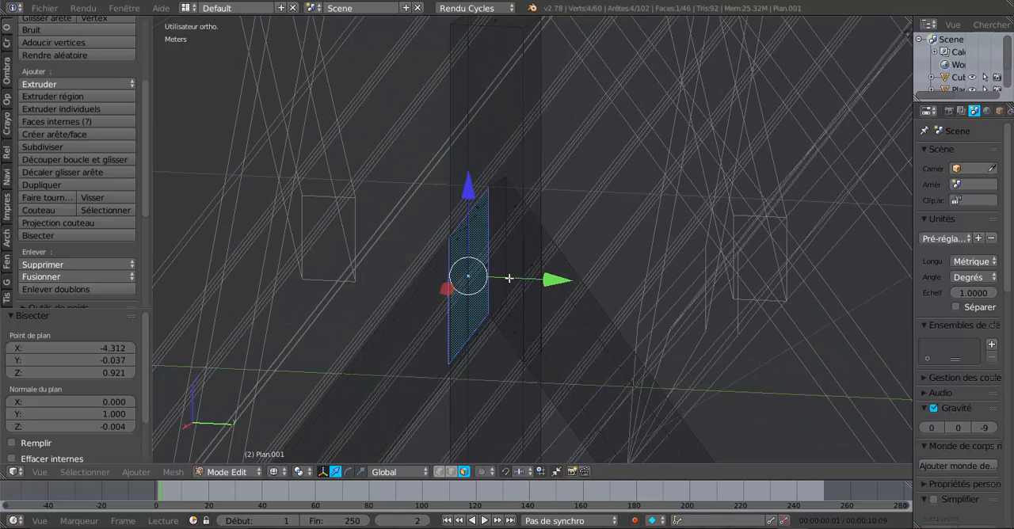
pyautogui.keyDown('shift'); pyautogui.rightClick(510, 273); pyautogui.keyUp('shift')
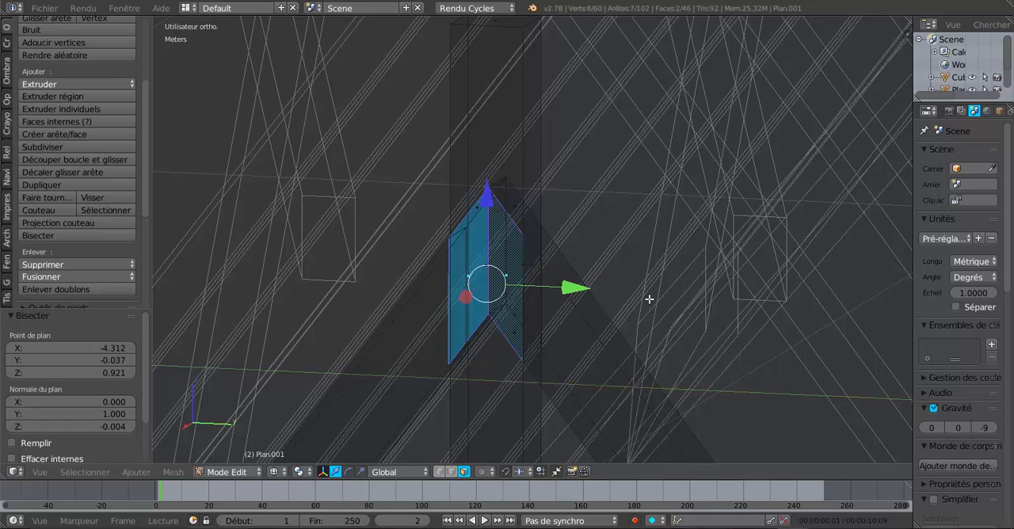
pyautogui.hotkey('ctrl', 'l')
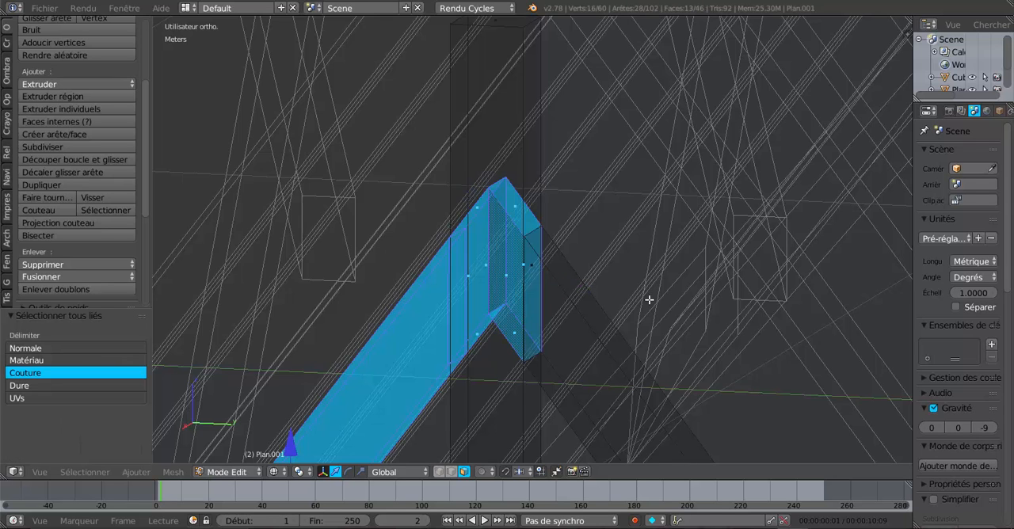
# In solid display, select the small sloping faces on both sides of the king post and extend the selection to linked geometry
pyautogui.moveTo(471, 346); pyautogui.dragTo(520, 346, button='middle')
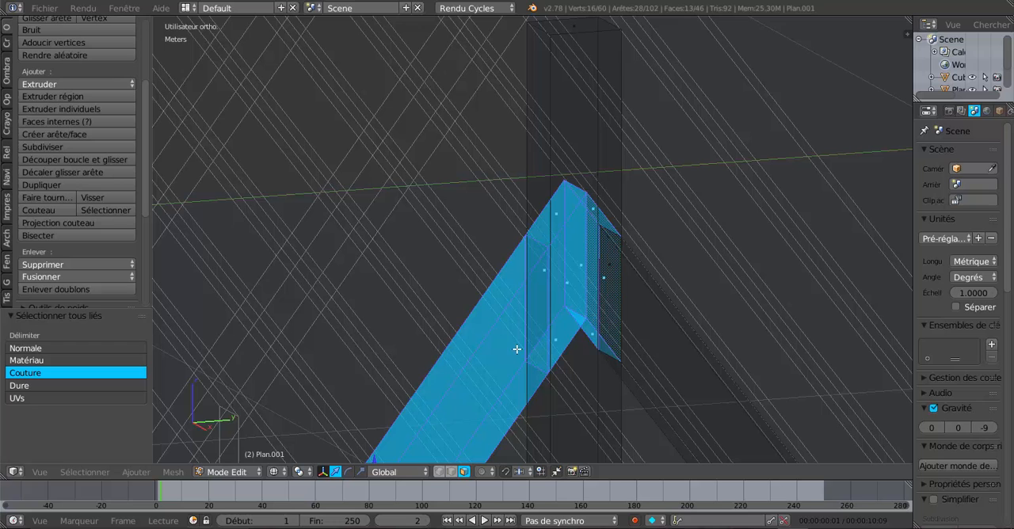
pyautogui.rightClick(545, 269)
pyautogui.moveTo(561, 299); pyautogui.dragTo(534, 339, button='middle')
pyautogui.press('z')
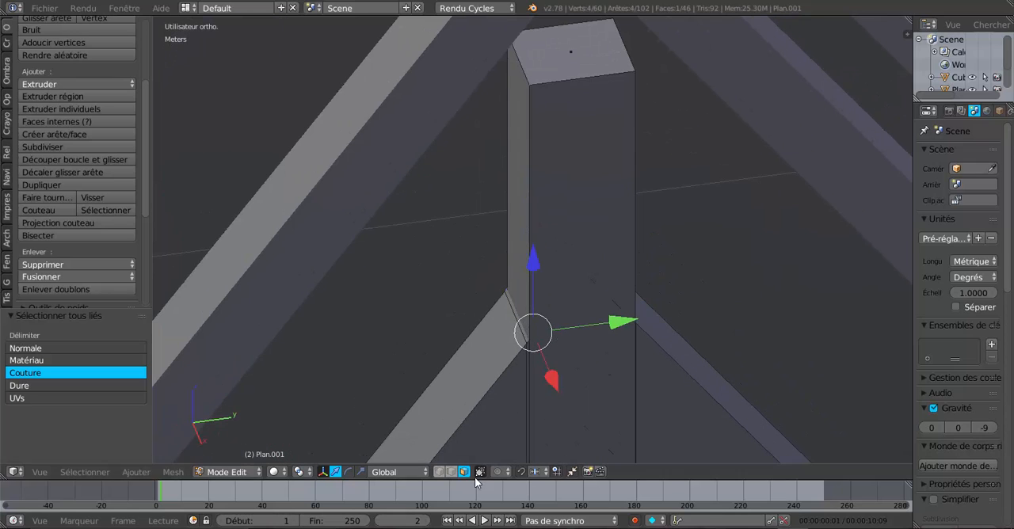
pyautogui.rightClick(517, 313)
pyautogui.scroll(-2, 526, 329)
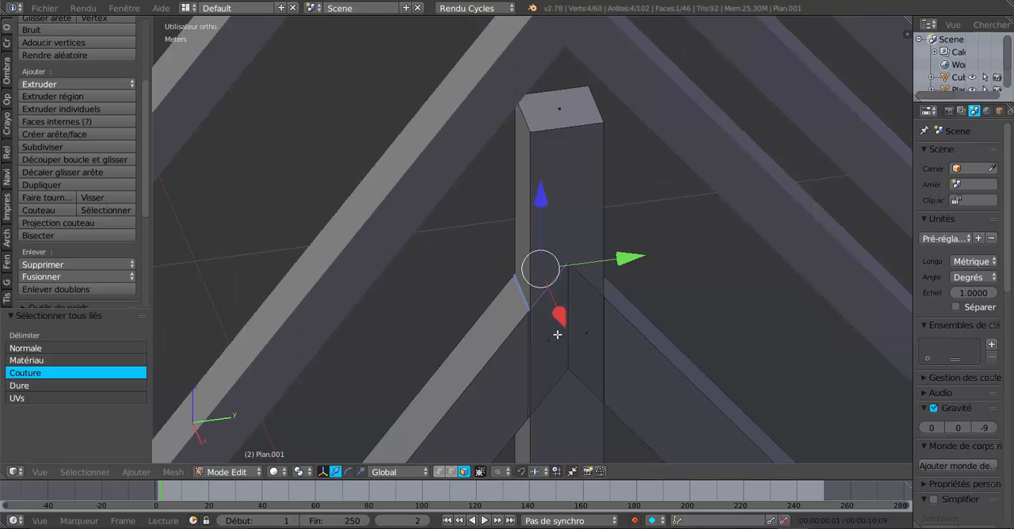
pyautogui.moveTo(557, 334); pyautogui.dragTo(527, 341, button='middle')
pyautogui.scroll(3, 525, 341)
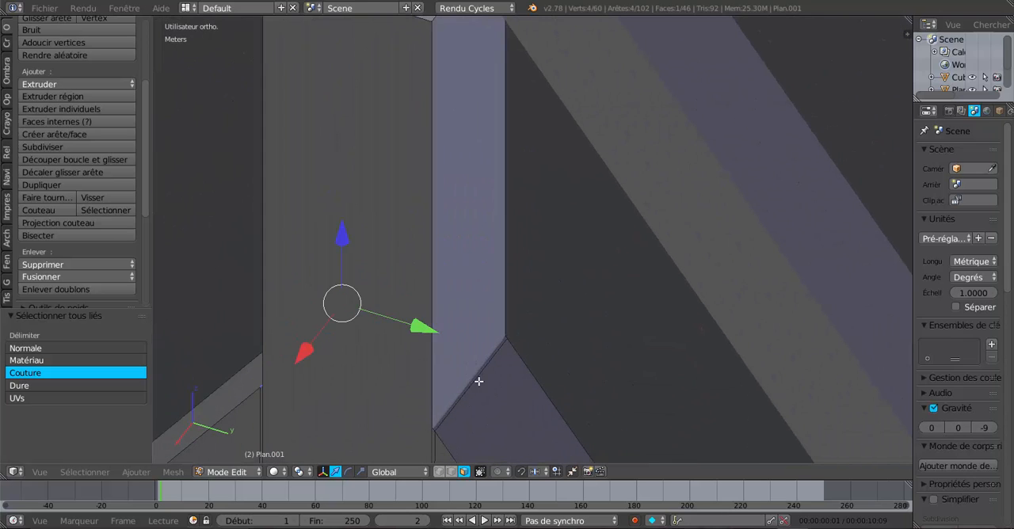
pyautogui.keyDown('shift'); pyautogui.rightClick(481, 367); pyautogui.keyUp('shift')
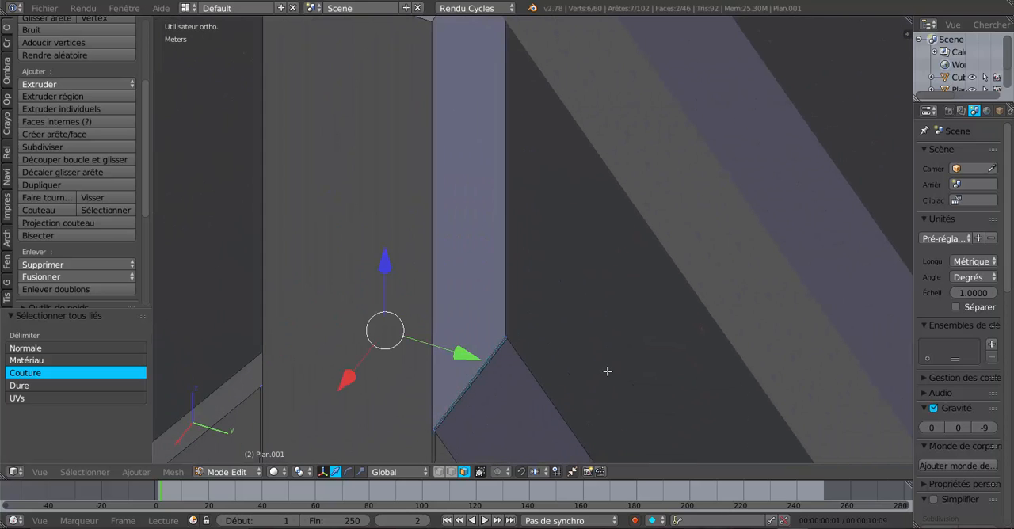
pyautogui.hotkey('ctrl', 'l')
# Examine from several angles how the selected rafter meets the king post
pyautogui.scroll(-4, 591, 374)
pyautogui.moveTo(612, 365); pyautogui.dragTo(565, 283, button='middle')
pyautogui.scroll(-1, 565, 282)
pyautogui.scroll(3, 550, 263)
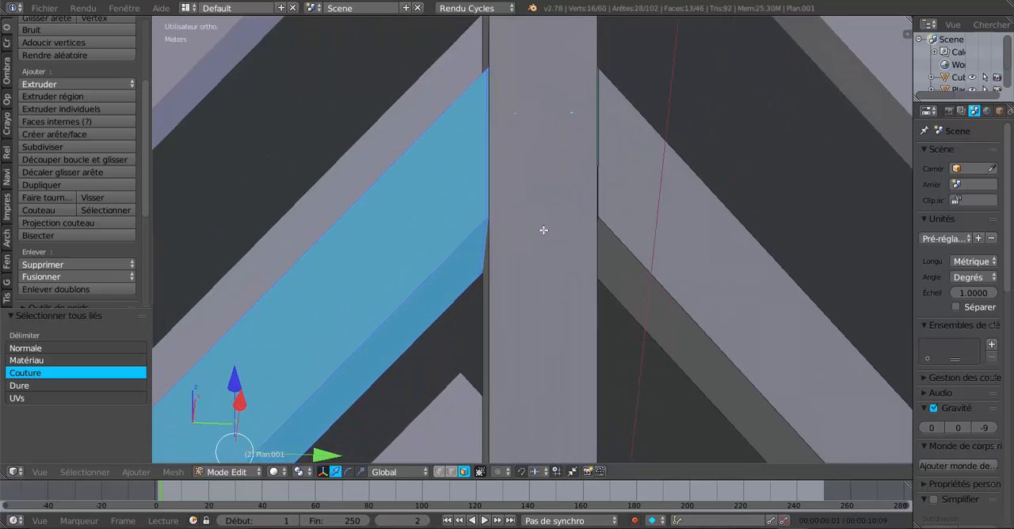
pyautogui.moveTo(543, 229); pyautogui.dragTo(539, 308, button='middle')
pyautogui.scroll(4, 536, 222)
pyautogui.scroll(-1, 523, 220)
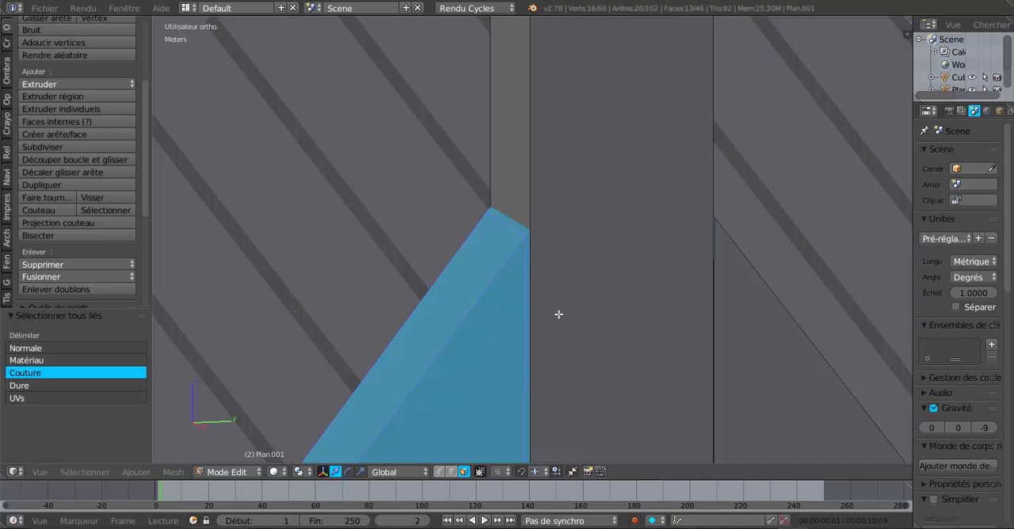
pyautogui.moveTo(566, 312); pyautogui.dragTo(552, 314, button='middle')
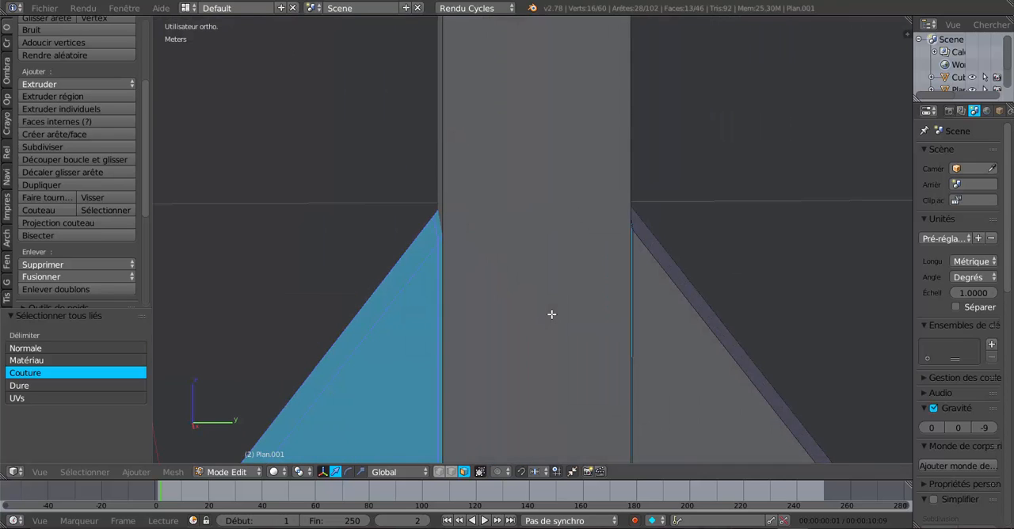
# Step back through the last selection changes at the rafter and king post joint
pyautogui.hotkey('ctrl', 'z')
pyautogui.hotkey('ctrl', 'z')
pyautogui.hotkey('ctrl', 'z')
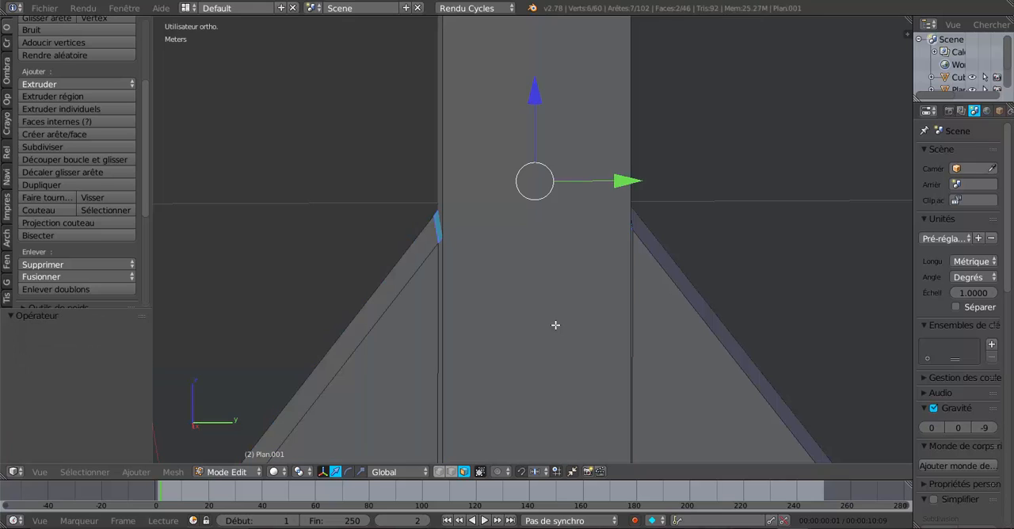
pyautogui.hotkey('ctrl', 'z')
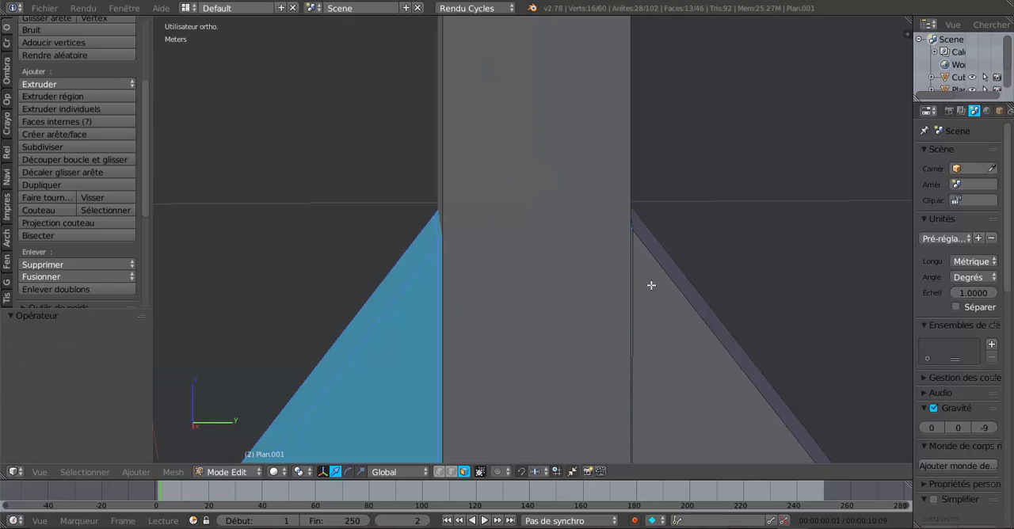
# Return to the right orthographic view of the joint and look through the mesh face and edge commands
pyautogui.press('KP_3')
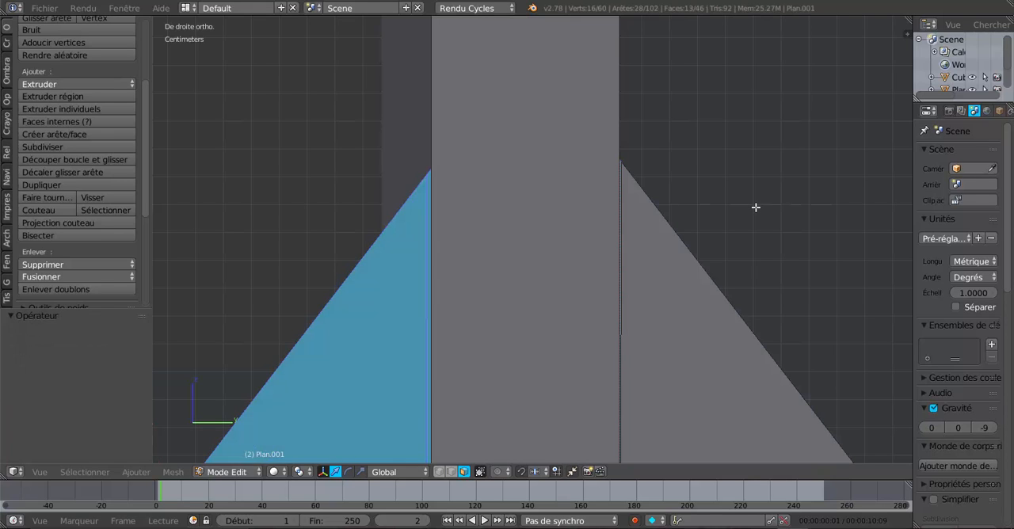
pyautogui.press('z')
pyautogui.press('z')
pyautogui.keyDown('shift'); pyautogui.moveTo(496, 256); pyautogui.dragTo(559, 180, button='middle'); pyautogui.keyUp('shift')
pyautogui.click(135, 472)
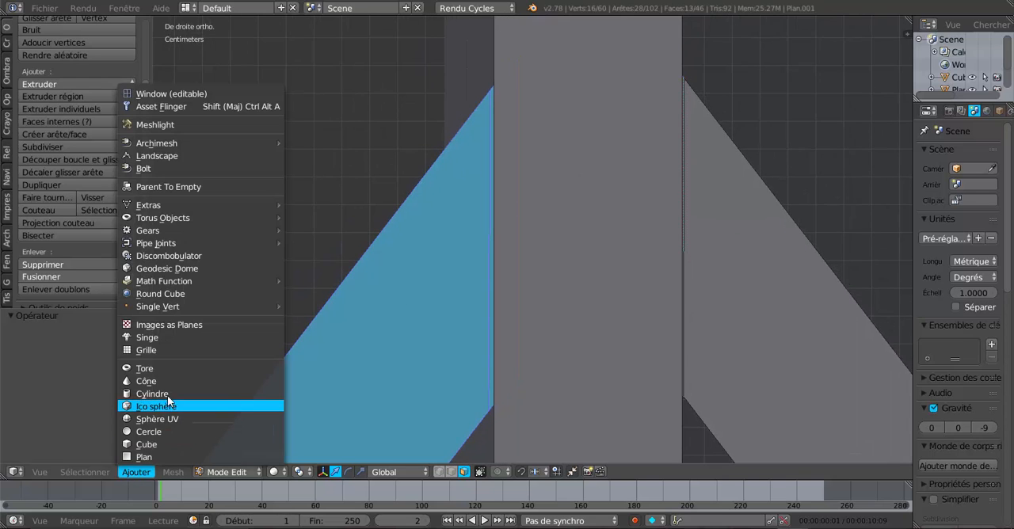
pyautogui.moveTo(179, 473)
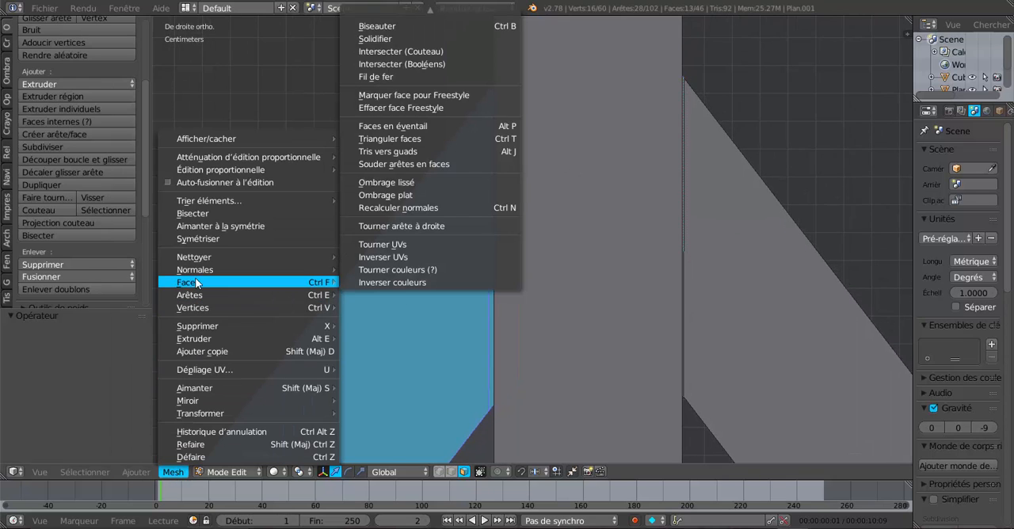
pyautogui.moveTo(194, 298)
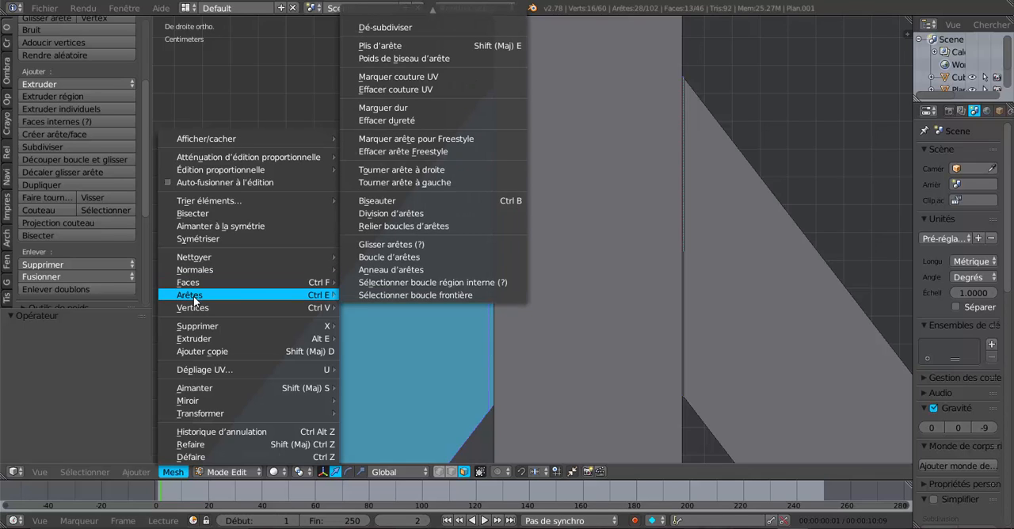
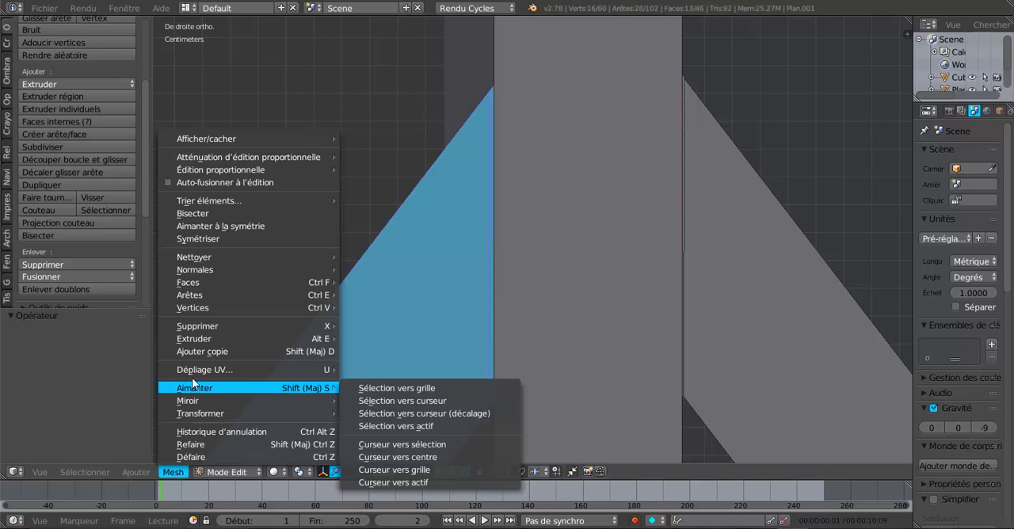
# Try to bisect the selected left rafter with a cut line along its joint with the king post
pyautogui.click(194, 214)
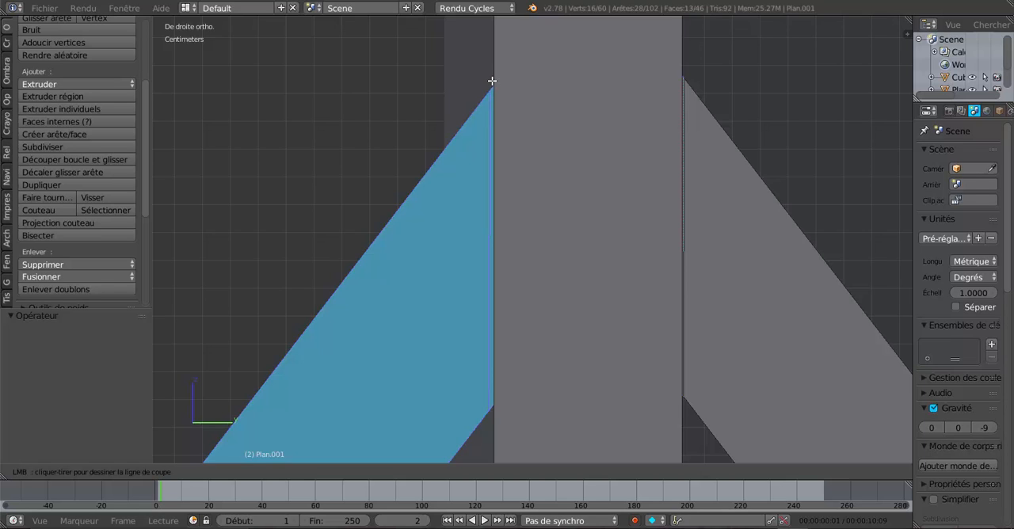
pyautogui.moveTo(492, 82); pyautogui.dragTo(465, 287)
pyautogui.moveTo(455, 219); pyautogui.dragTo(391, 113)
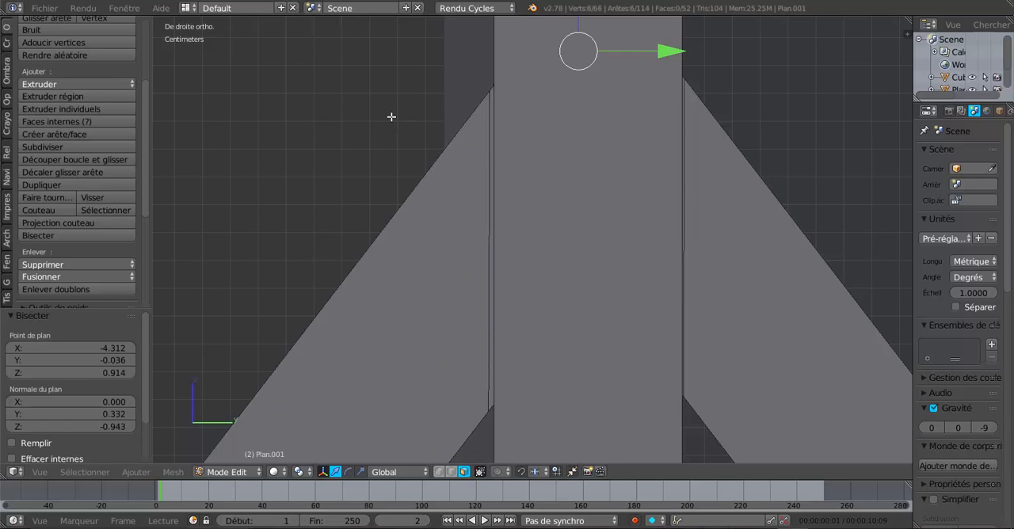
# In edge selection, select the edge loop where the left rafter reaches the king post and rip it free without moving it
pyautogui.keyDown('alt'); pyautogui.rightClick(487, 169); pyautogui.keyUp('alt')
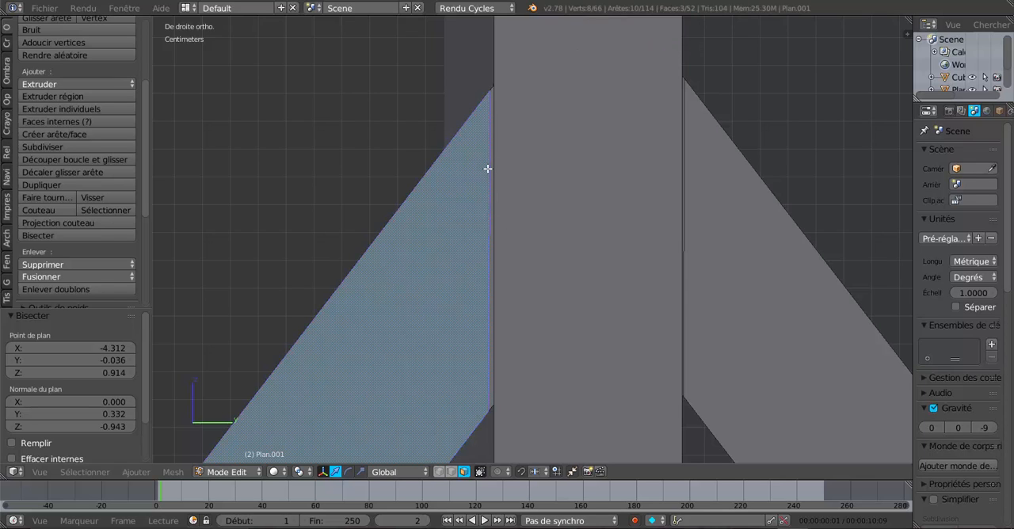
pyautogui.click(452, 471)
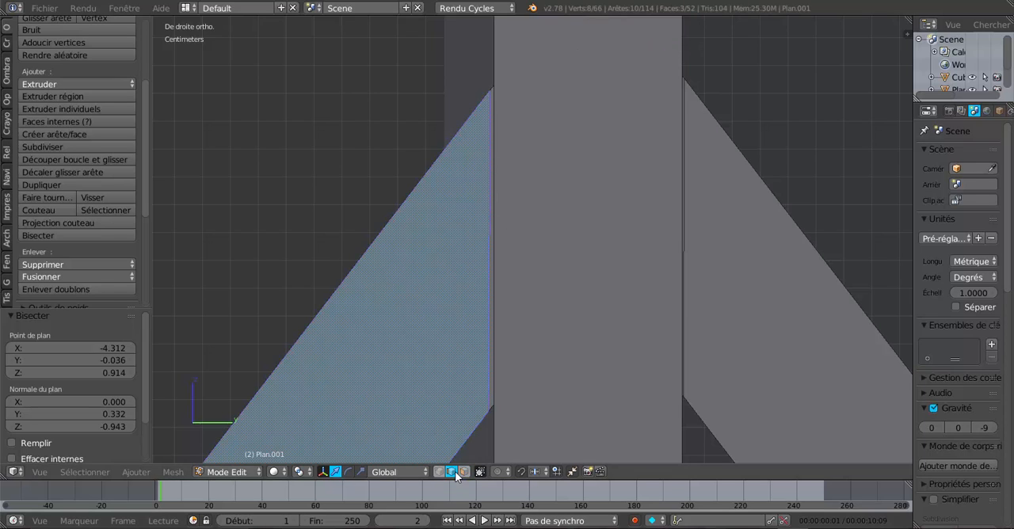
pyautogui.keyDown('alt'); pyautogui.rightClick(490, 203); pyautogui.keyUp('alt')
pyautogui.hotkey('shift', 'd')
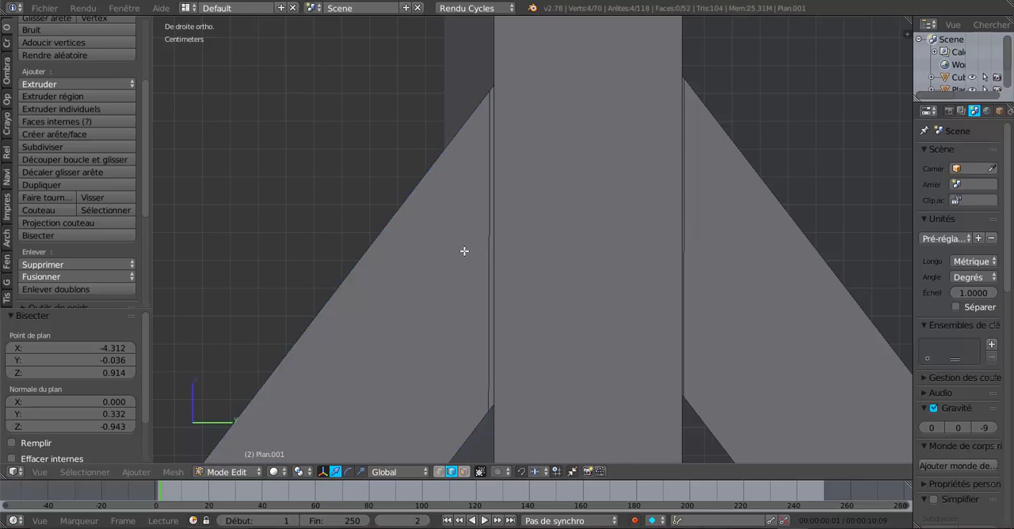
pyautogui.rightClick(405, 228)
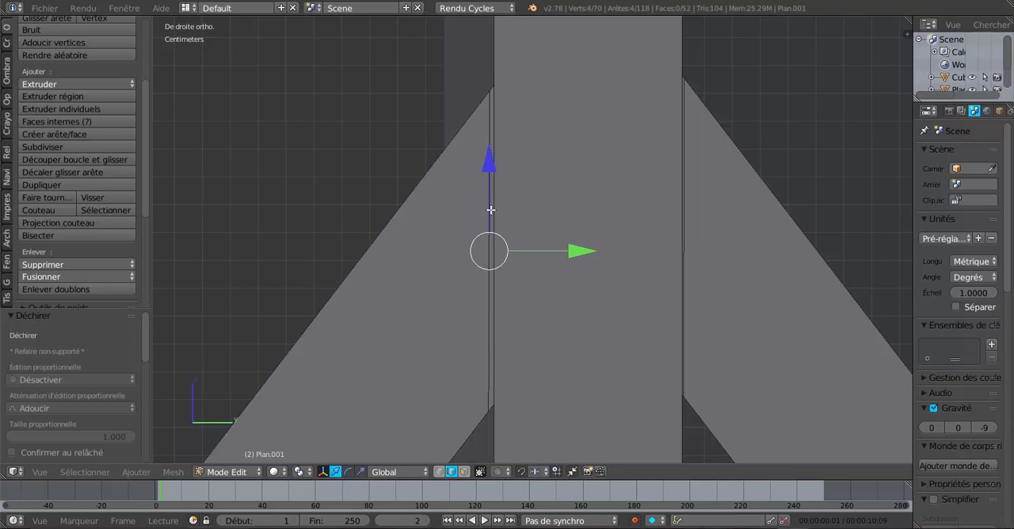
# In face selection, select the thin faces between the rafters and the king post on both sides
pyautogui.click(464, 471)
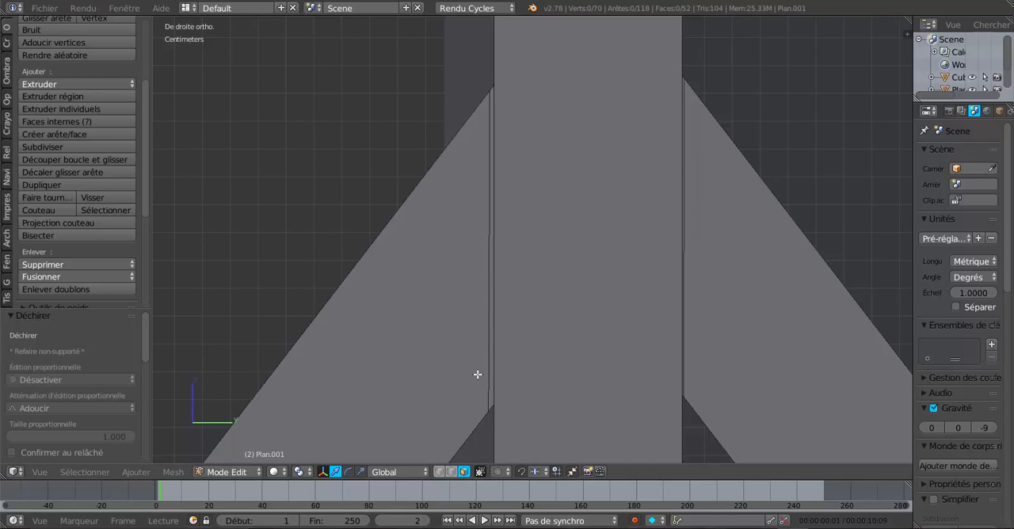
pyautogui.rightClick(492, 240)
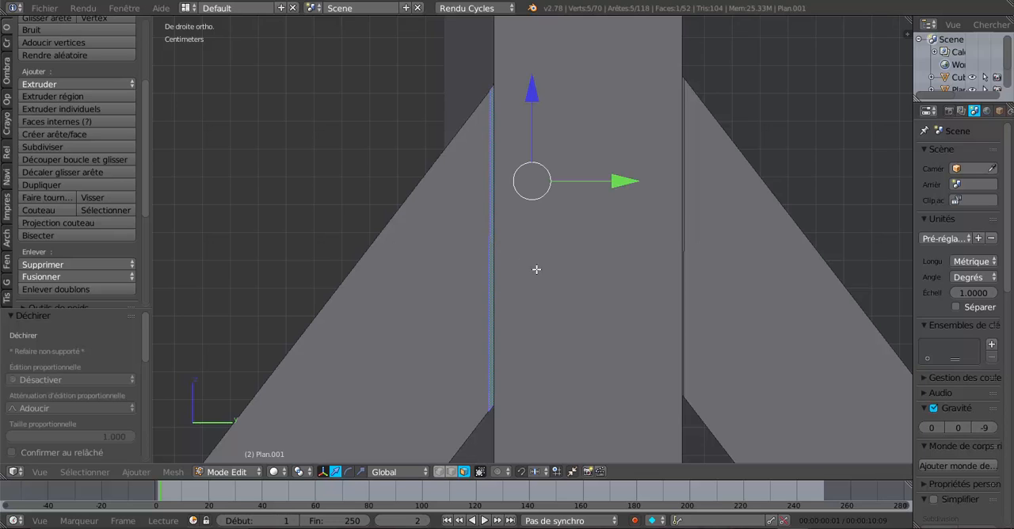
pyautogui.moveTo(536, 272); pyautogui.dragTo(529, 286, button='middle')
pyautogui.moveTo(570, 251); pyautogui.dragTo(562, 262, button='middle')
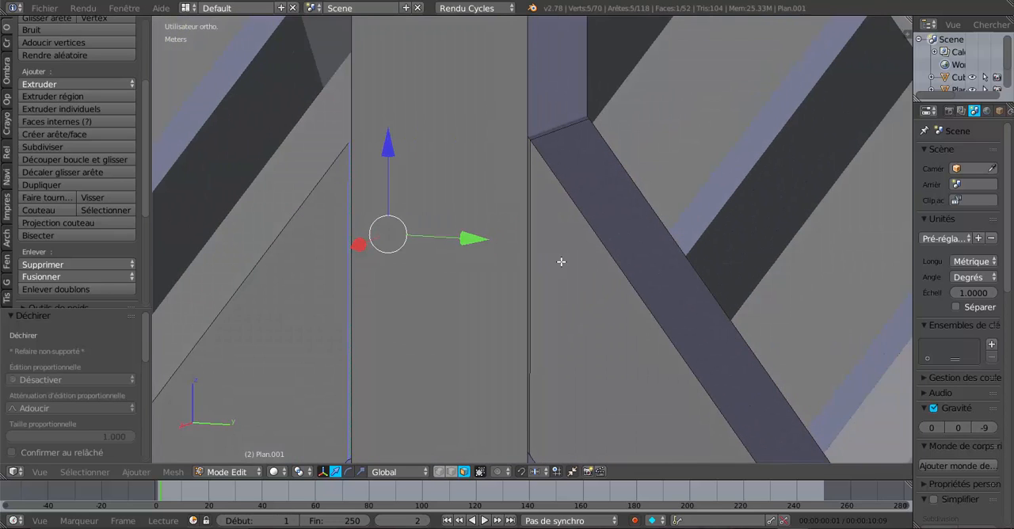
pyautogui.scroll(3, 561, 260)
pyautogui.keyDown('shift'); pyautogui.moveTo(558, 182); pyautogui.dragTo(543, 310, button='middle'); pyautogui.keyUp('shift')
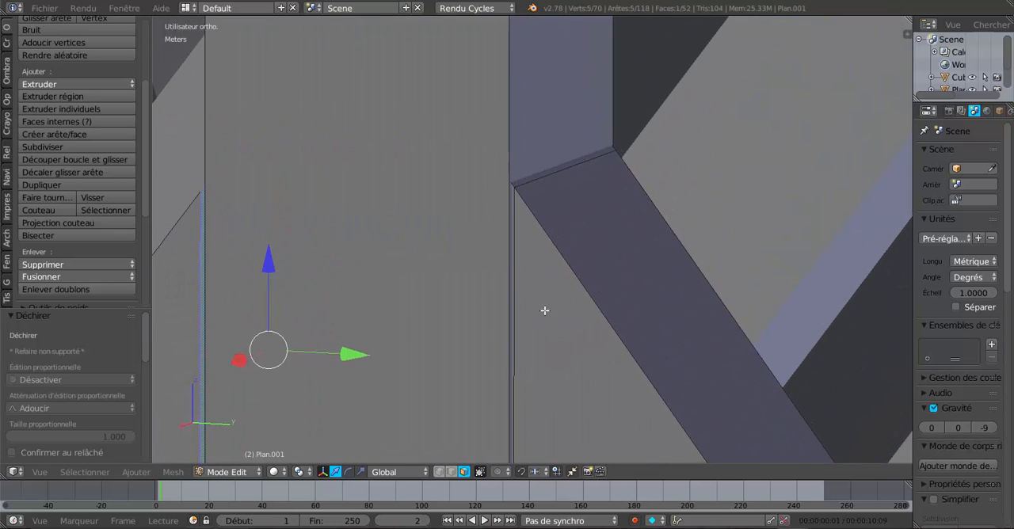
pyautogui.scroll(2, 546, 244)
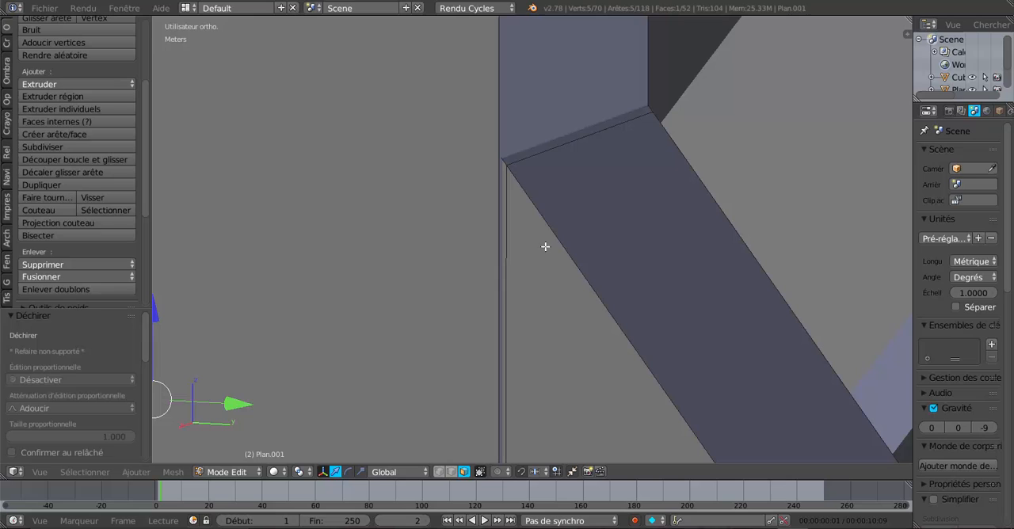
pyautogui.keyDown('shift'); pyautogui.rightClick(501, 173); pyautogui.keyUp('shift')
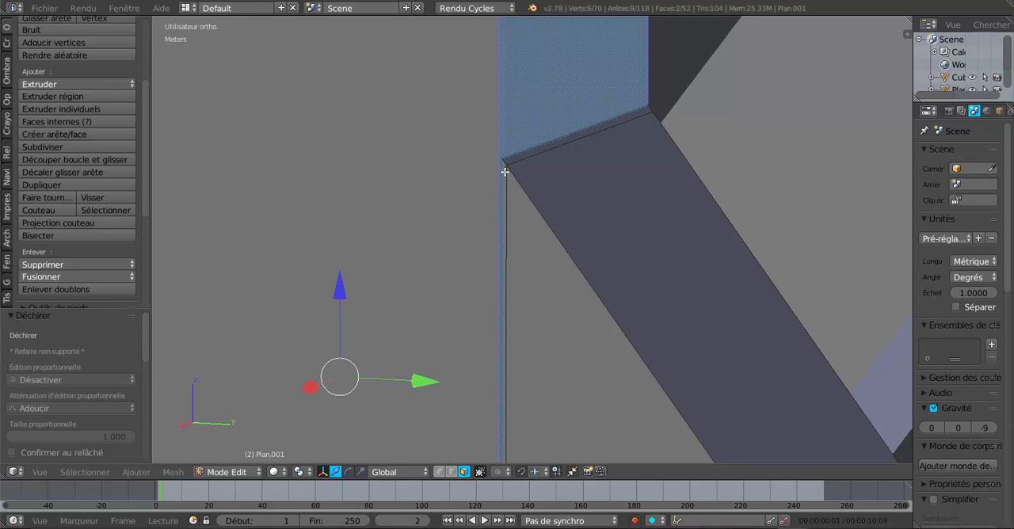
pyautogui.keyDown('shift'); pyautogui.rightClick(504, 171); pyautogui.keyUp('shift')
pyautogui.keyDown('shift'); pyautogui.rightClick(516, 136); pyautogui.keyUp('shift')
pyautogui.scroll(-4, 549, 256)
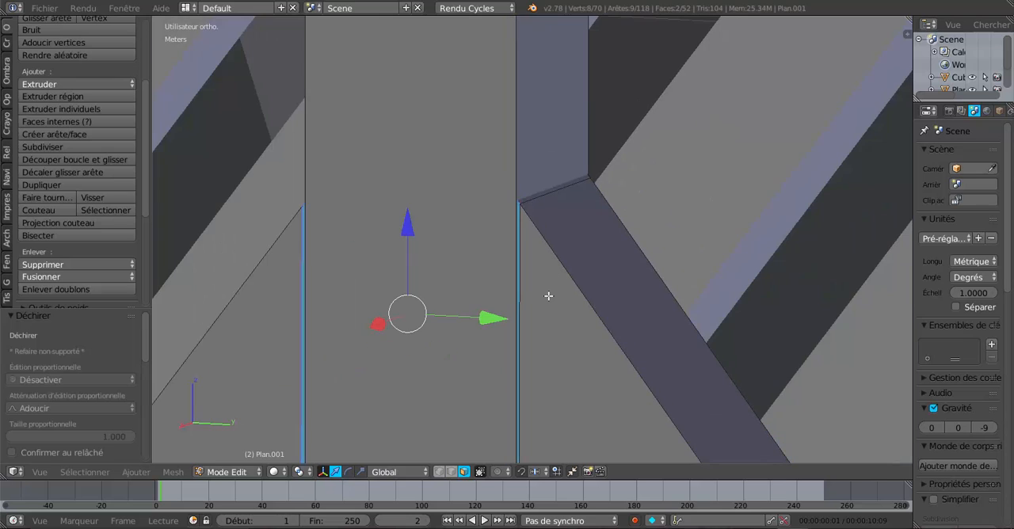
# In wireframe display, extend the selection to the linked apex piece inside the king post and delete its faces
pyautogui.press('z')
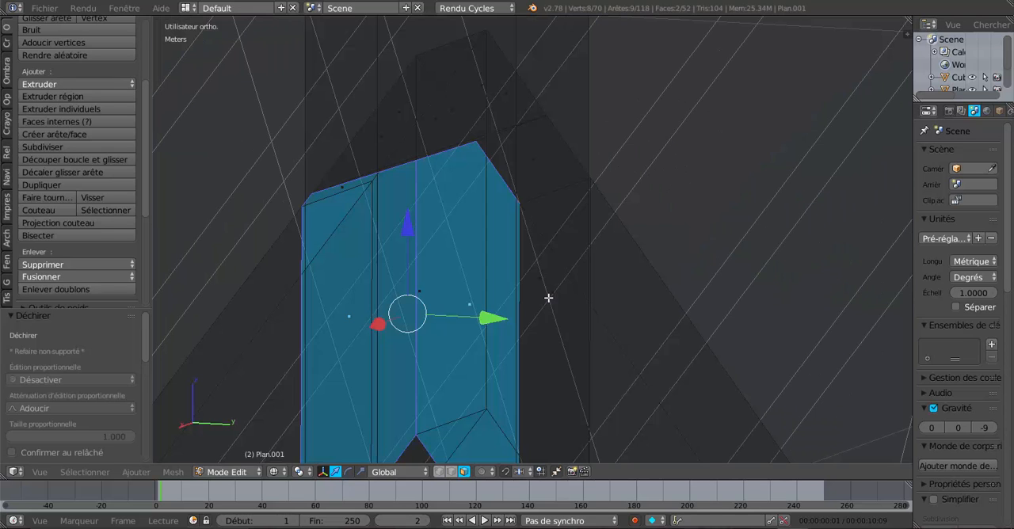
pyautogui.hotkey('ctrl', 'l')
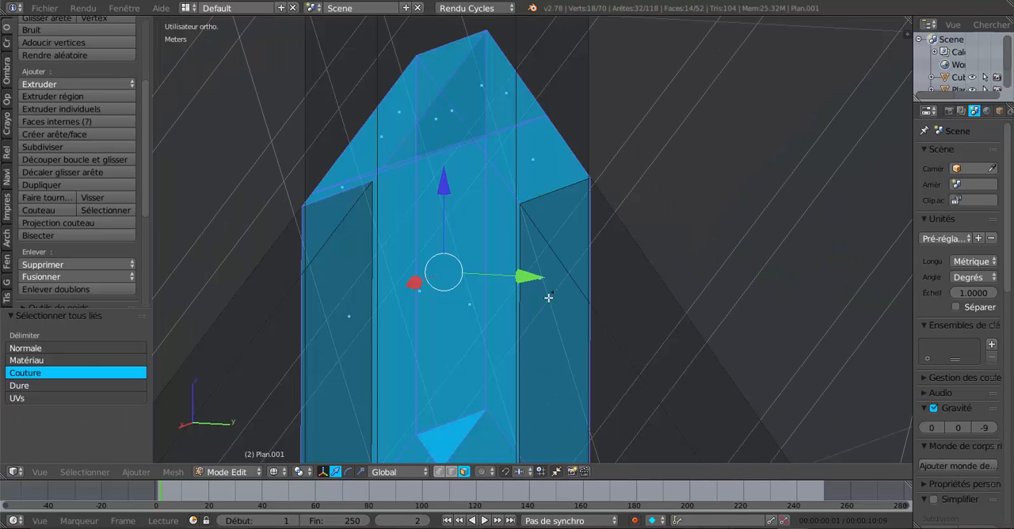
pyautogui.scroll(-2, 548, 298)
pyautogui.moveTo(582, 324); pyautogui.dragTo(603, 322, button='middle')
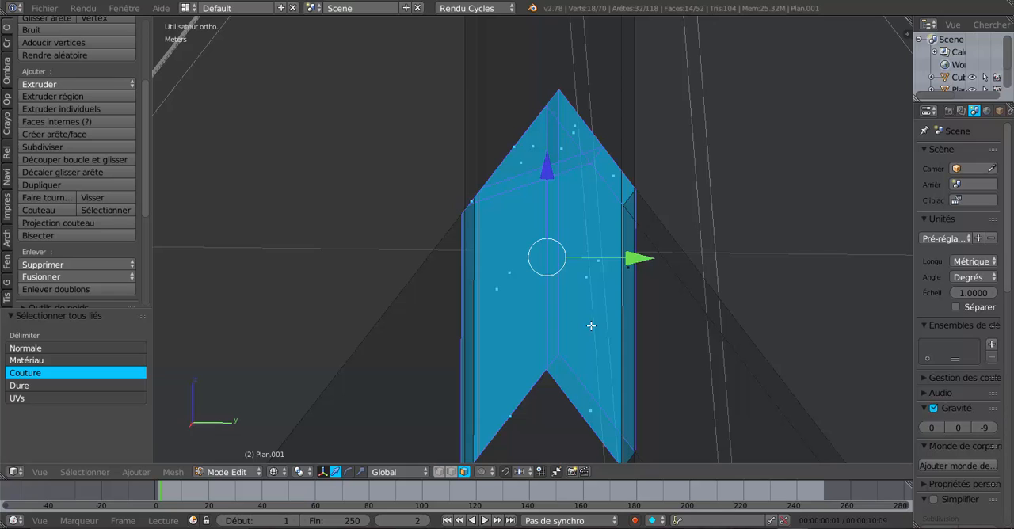
pyautogui.press('x')
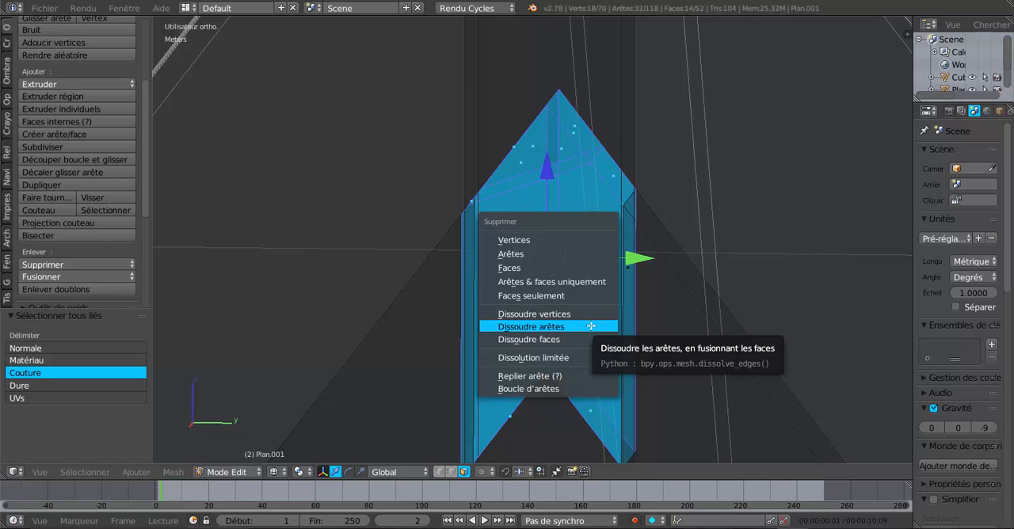
pyautogui.click(553, 270)
pyautogui.press('Tab')
pyautogui.scroll(2, 553, 269)
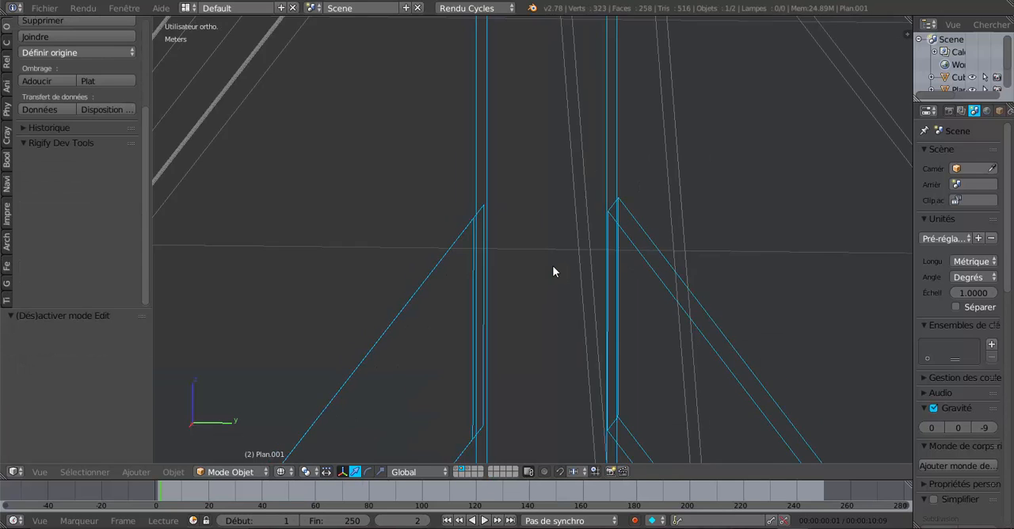
pyautogui.moveTo(594, 279)
pyautogui.mouseDown(button='middle')
pyautogui.moveTo(606, 280)
pyautogui.moveTo(593, 282)
pyautogui.mouseUp(button='middle')
pyautogui.scroll(2, 593, 283)
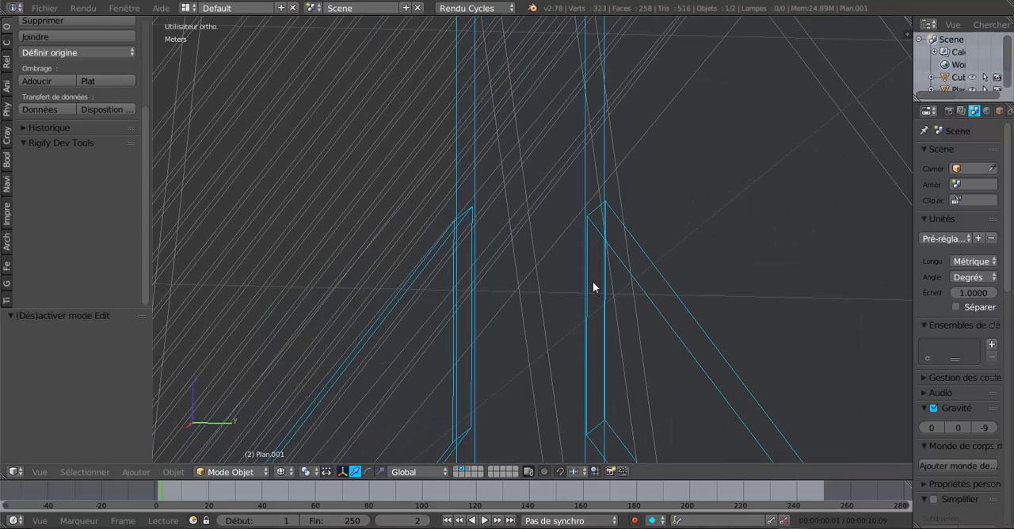
# In solid display and edge selection, move the upper end edge of the right rafter -0.655 mm along Y at the king post
pyautogui.press('Tab')
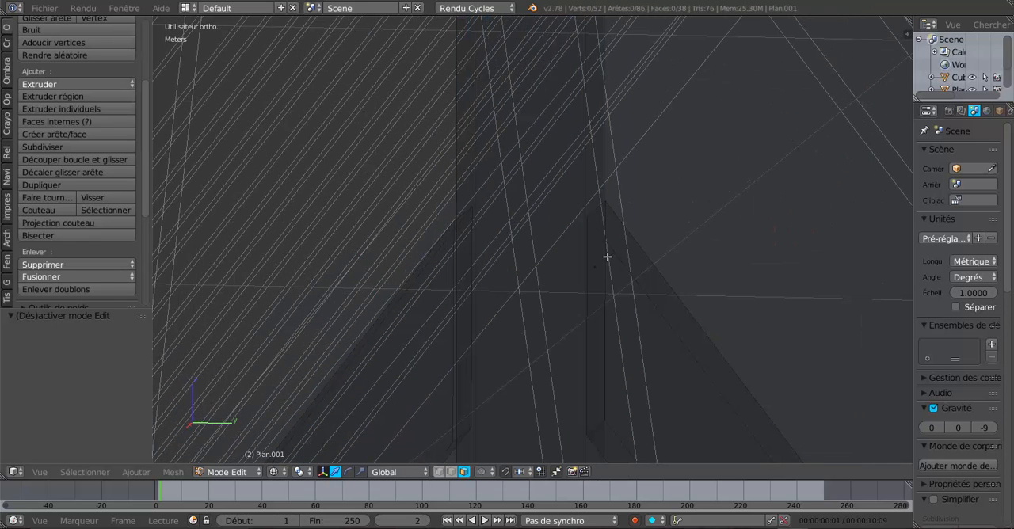
pyautogui.press('z')
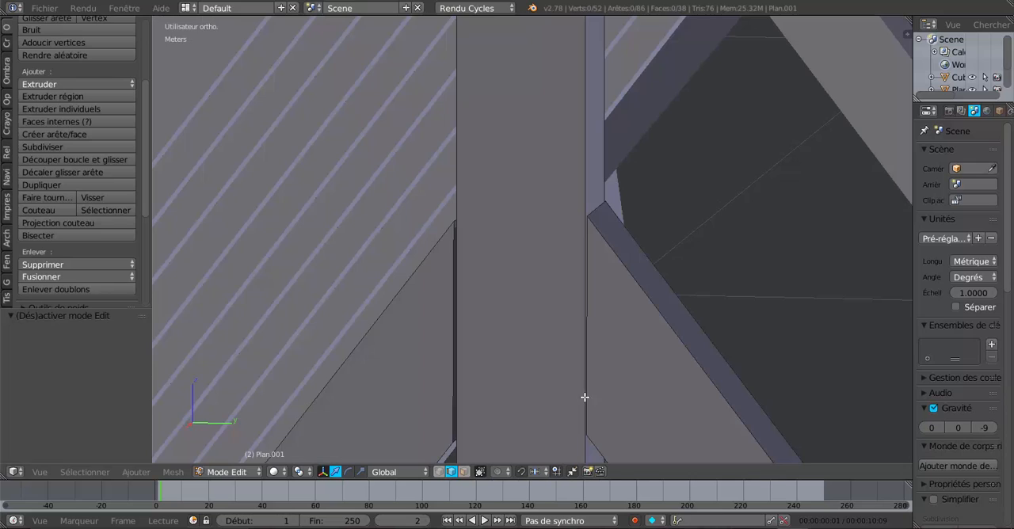
pyautogui.rightClick(598, 211)
pyautogui.moveTo(682, 243); pyautogui.dragTo(652, 185, button='middle')
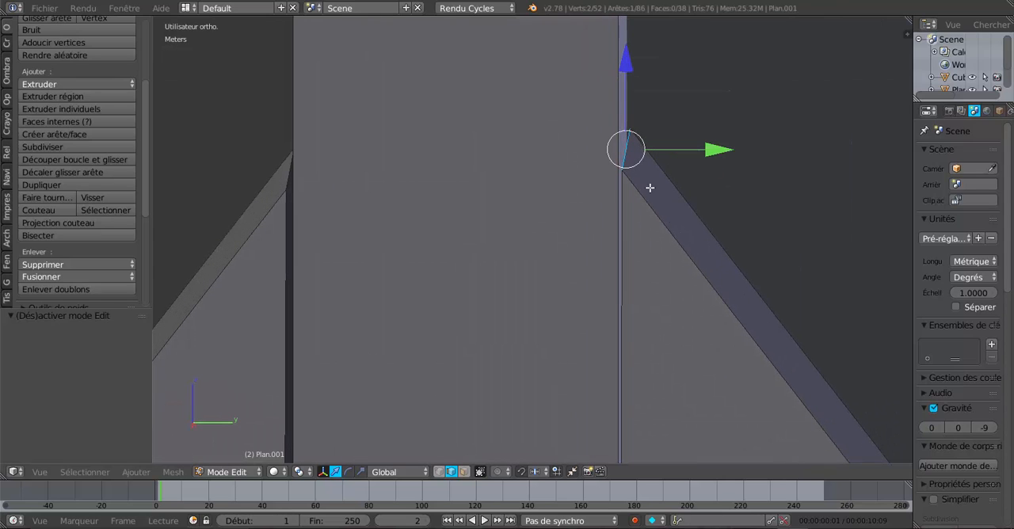
pyautogui.moveTo(719, 150); pyautogui.dragTo(718, 153)
pyautogui.scroll(-3, 663, 293)
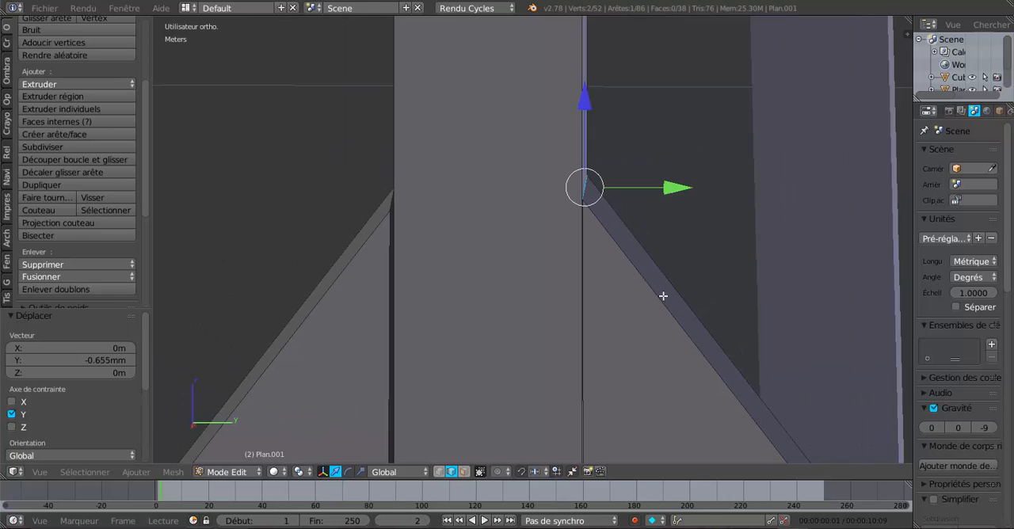
# Move the lower end edge of the left rafter 2.043 mm along Y towards the king post
pyautogui.keyDown('shift'); pyautogui.moveTo(663, 294); pyautogui.dragTo(655, 155, button='middle'); pyautogui.keyUp('shift')
pyautogui.moveTo(536, 251); pyautogui.dragTo(525, 205, button='middle')
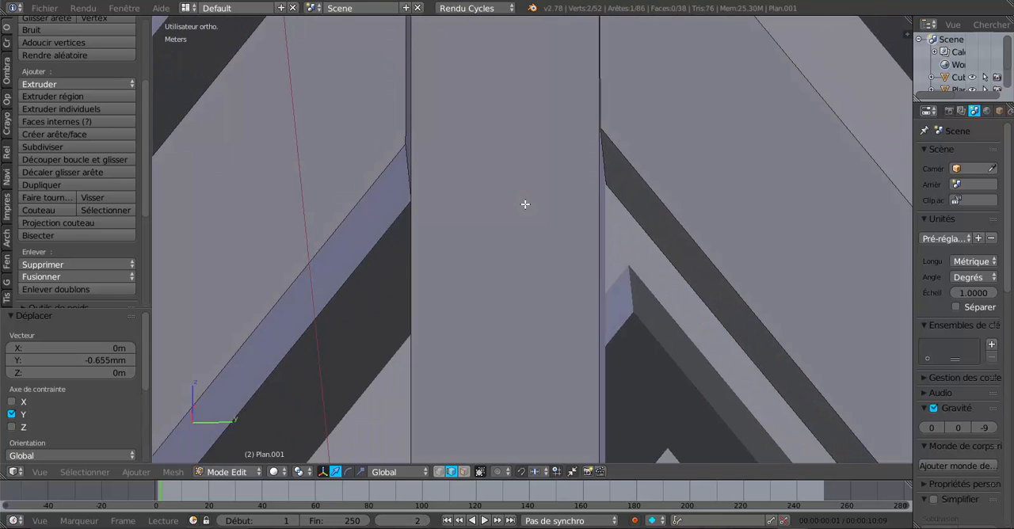
pyautogui.rightClick(404, 156)
pyautogui.moveTo(450, 244); pyautogui.dragTo(467, 259, button='middle')
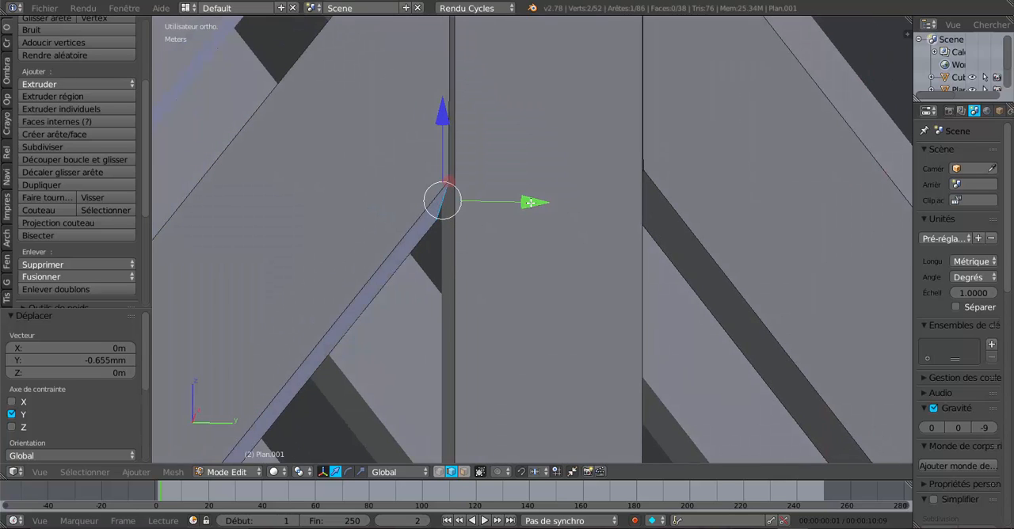
pyautogui.moveTo(531, 201); pyautogui.dragTo(535, 202)
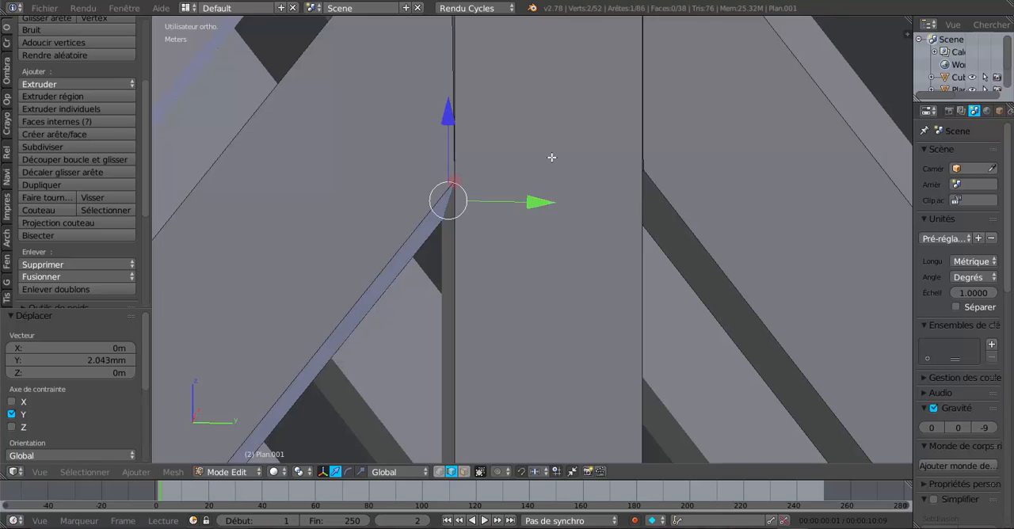
# Move the upper end edge of the left rafter 1.187 mm along Y towards the king post
pyautogui.moveTo(552, 156)
pyautogui.mouseDown(button='middle')
pyautogui.moveTo(579, 236)
pyautogui.moveTo(521, 183)
pyautogui.mouseUp(button='middle')
pyautogui.rightClick(521, 183)
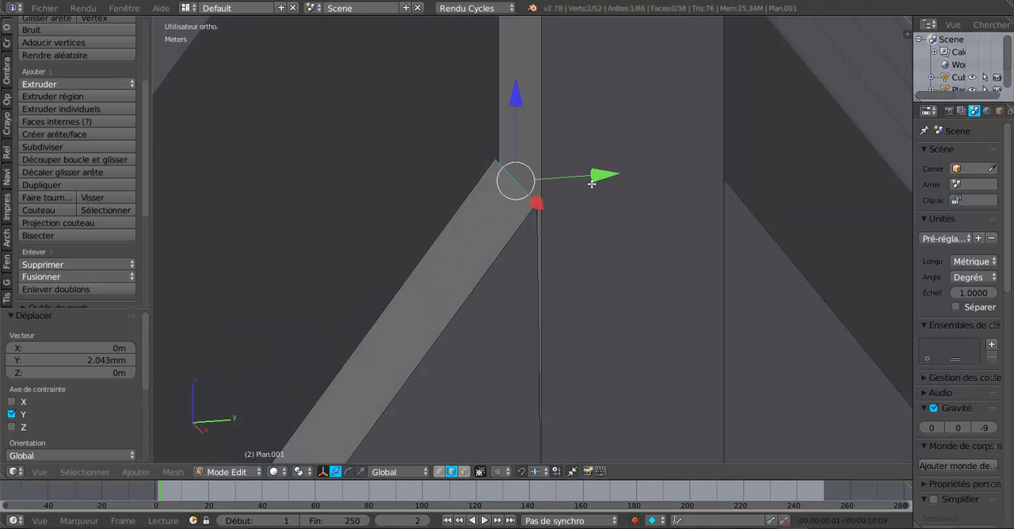
pyautogui.moveTo(593, 181); pyautogui.dragTo(602, 177)
pyautogui.moveTo(597, 204); pyautogui.dragTo(593, 248, button='middle')
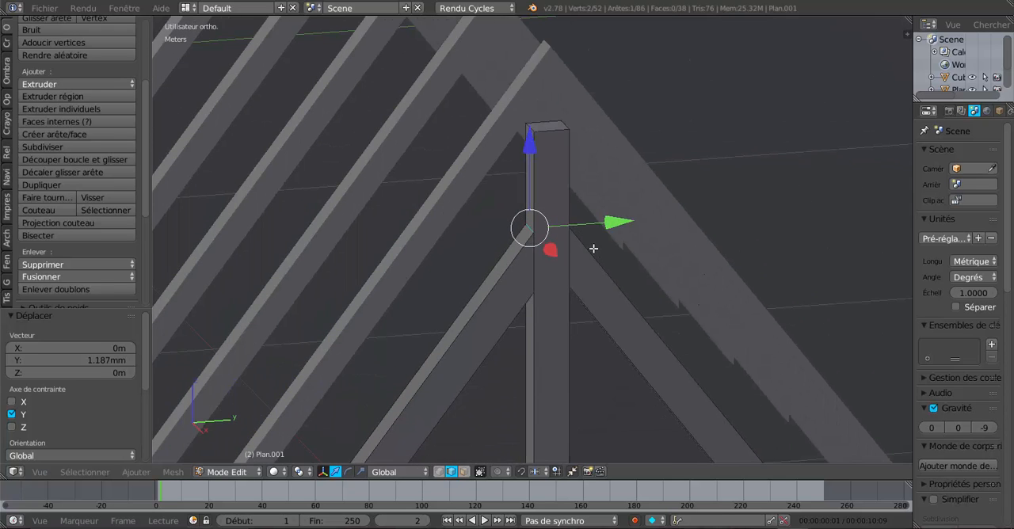
pyautogui.press('Tab')
pyautogui.press('Tab')
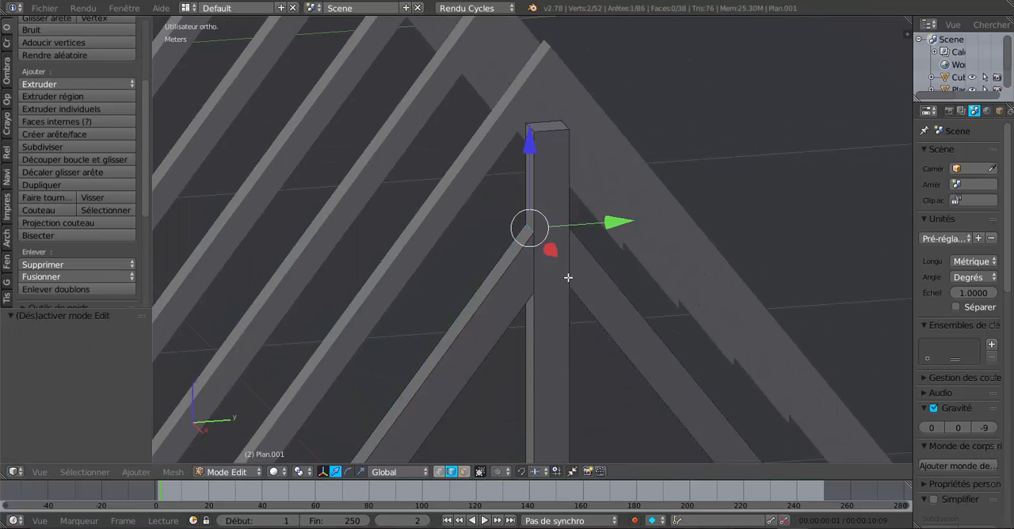
pyautogui.press('Tab')
pyautogui.press('Tab')
# In face selection, select the king post's front face and both side faces and hide them
pyautogui.rightClick(554, 202)
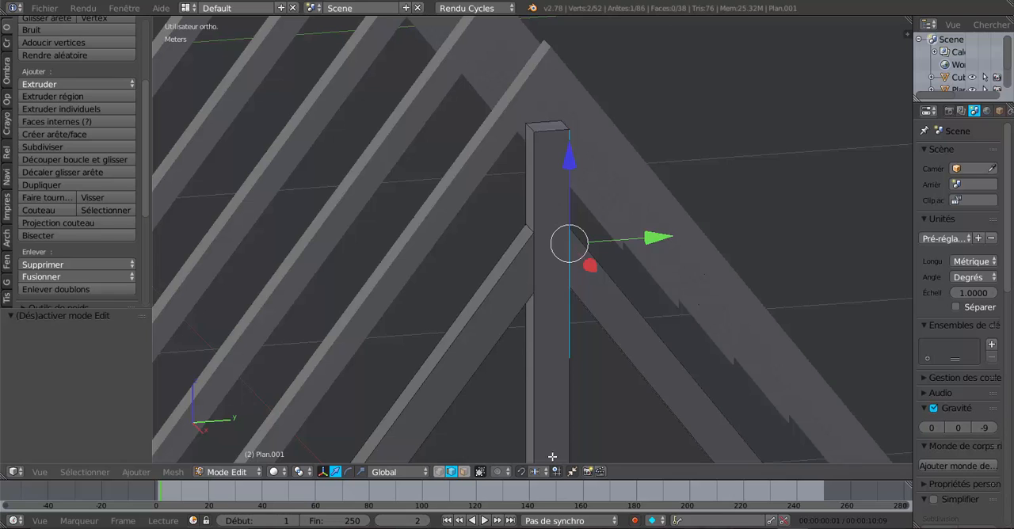
pyautogui.click(464, 471)
pyautogui.rightClick(554, 227)
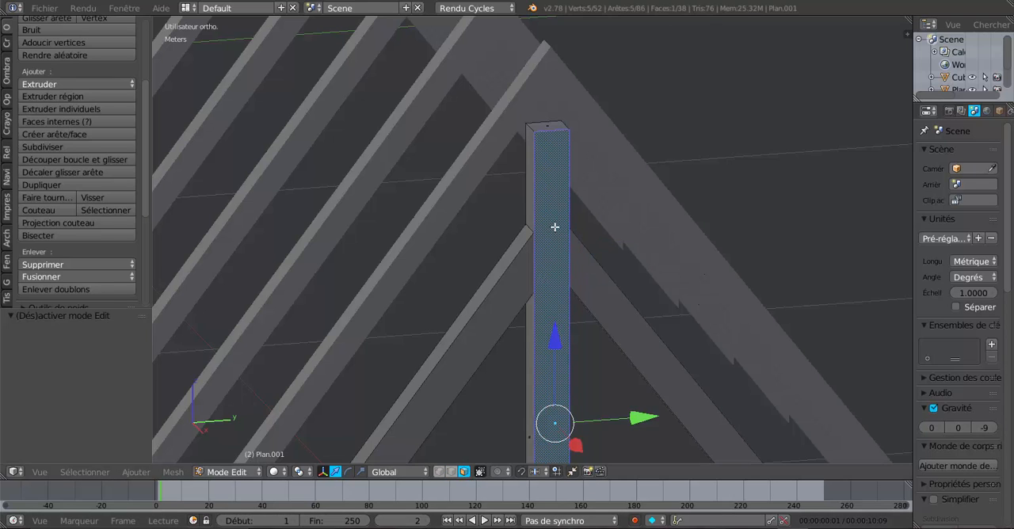
pyautogui.scroll(3, 553, 255)
pyautogui.keyDown('shift'); pyautogui.rightClick(528, 190); pyautogui.keyUp('shift')
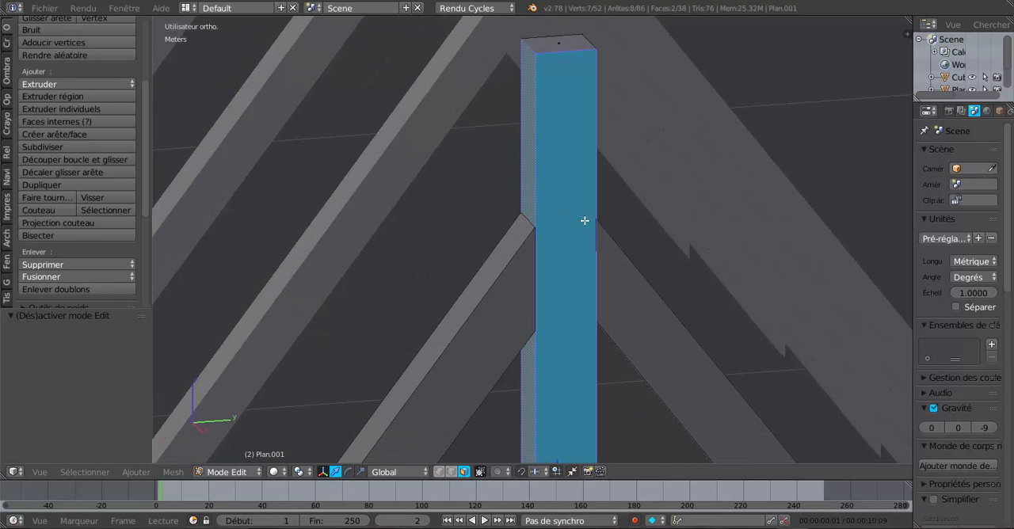
pyautogui.moveTo(632, 237); pyautogui.dragTo(551, 196, button='middle')
pyautogui.keyDown('shift'); pyautogui.rightClick(529, 194); pyautogui.keyUp('shift')
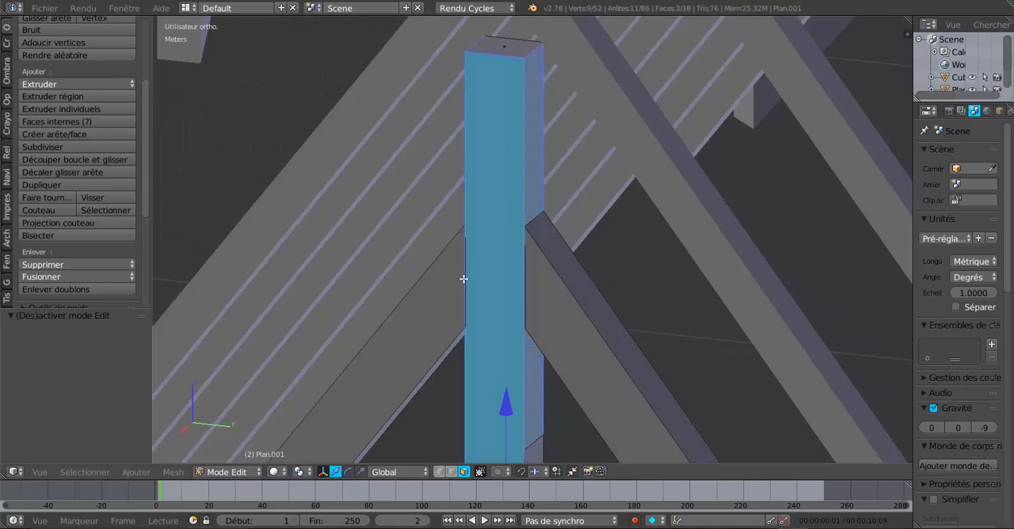
pyautogui.press('h')
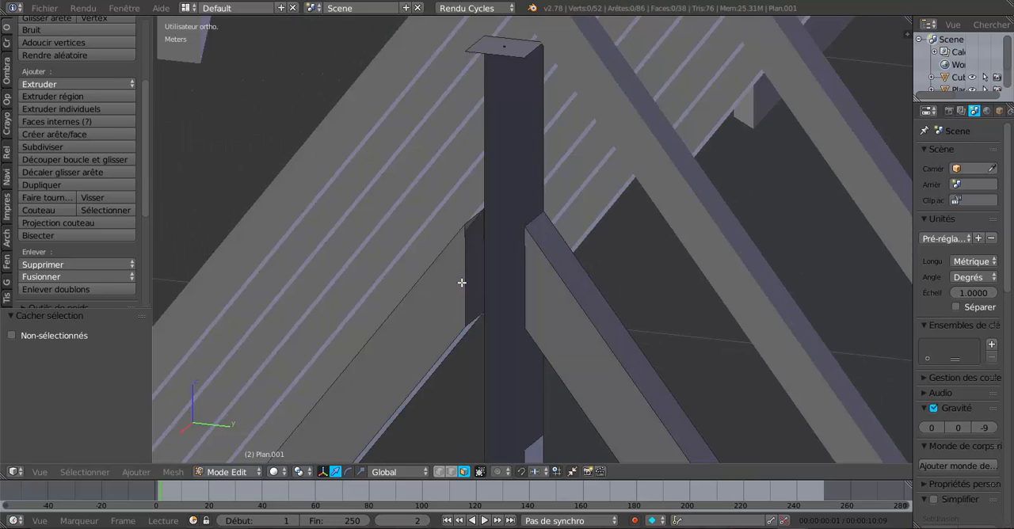
pyautogui.moveTo(515, 287); pyautogui.dragTo(567, 295, button='middle')
pyautogui.scroll(3, 617, 285)
pyautogui.rightClick(571, 254)
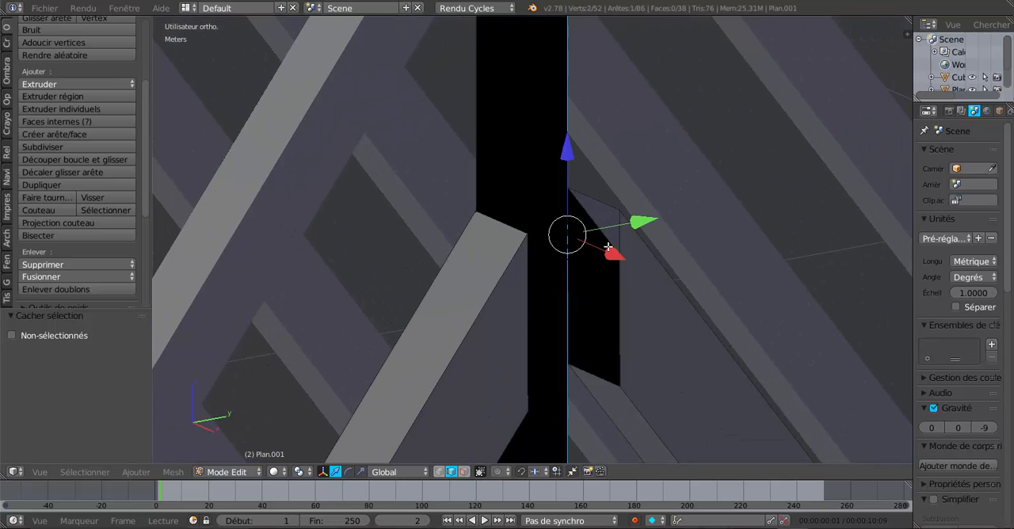
pyautogui.press('f')
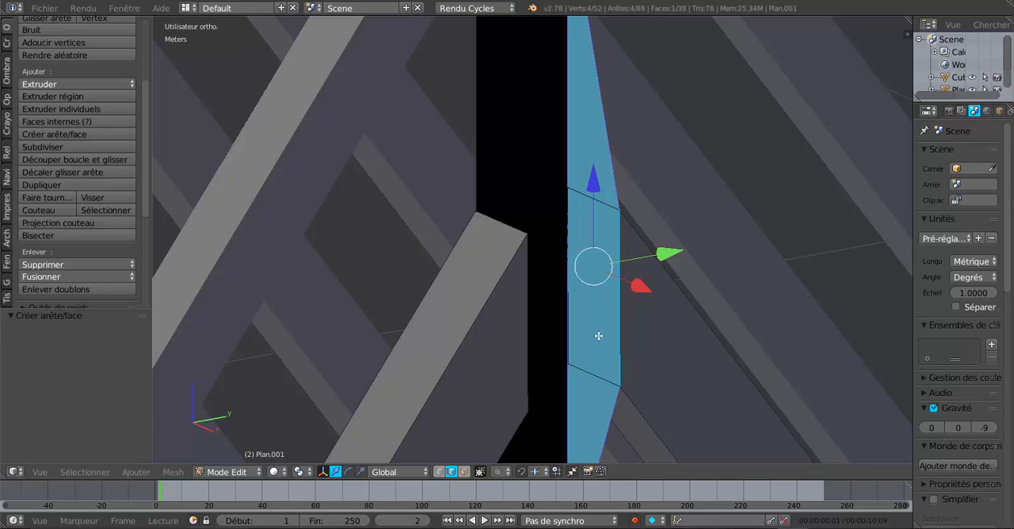
pyautogui.hotkey('ctrl', 'z')
# Close the right rafter's open upper end at the king post with a new face between its two vertical edges
pyautogui.moveTo(608, 325); pyautogui.dragTo(562, 276, button='middle')
pyautogui.rightClick(560, 218)
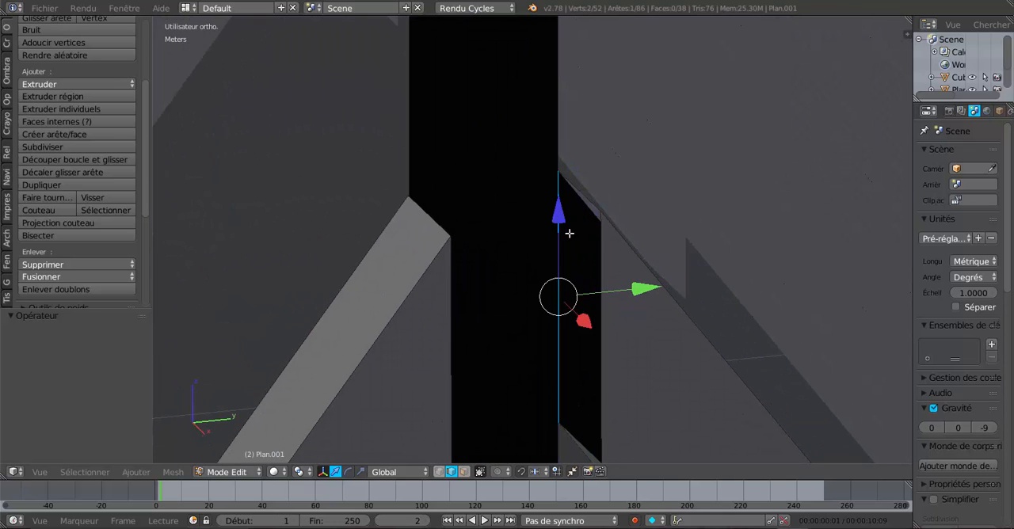
pyautogui.moveTo(569, 233); pyautogui.dragTo(636, 296, button='middle')
pyautogui.keyDown('shift'); pyautogui.rightClick(636, 295); pyautogui.keyUp('shift')
pyautogui.press('f')
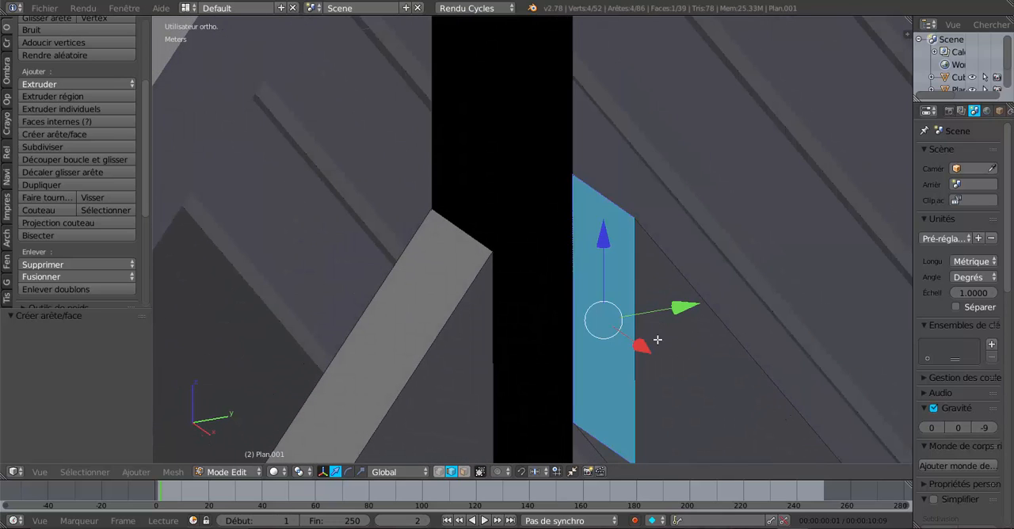
# Fill the left rafter's open upper end at the king post with a face between its two vertical edges
pyautogui.moveTo(563, 369); pyautogui.dragTo(464, 378, button='middle')
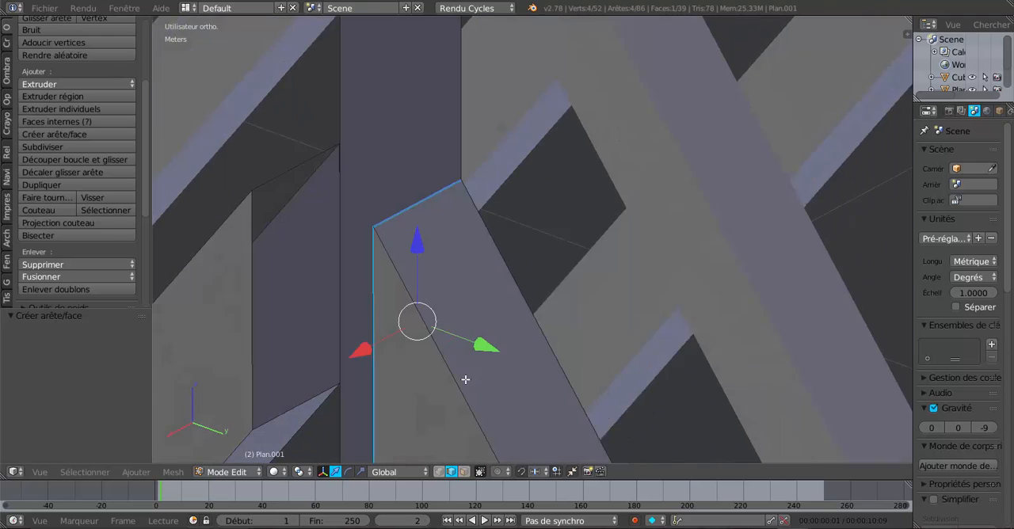
pyautogui.rightClick(333, 180)
pyautogui.keyDown('shift'); pyautogui.rightClick(256, 262); pyautogui.keyUp('shift')
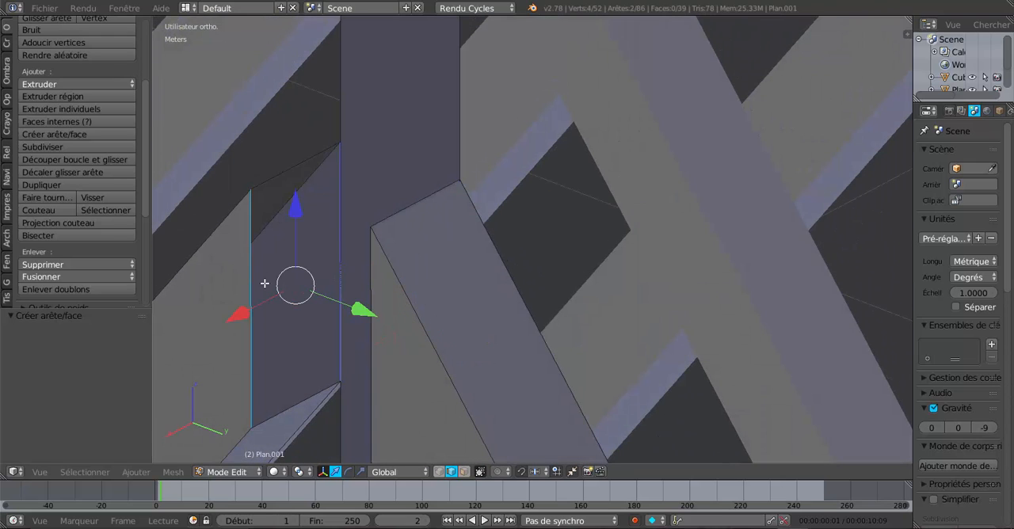
pyautogui.press('f')
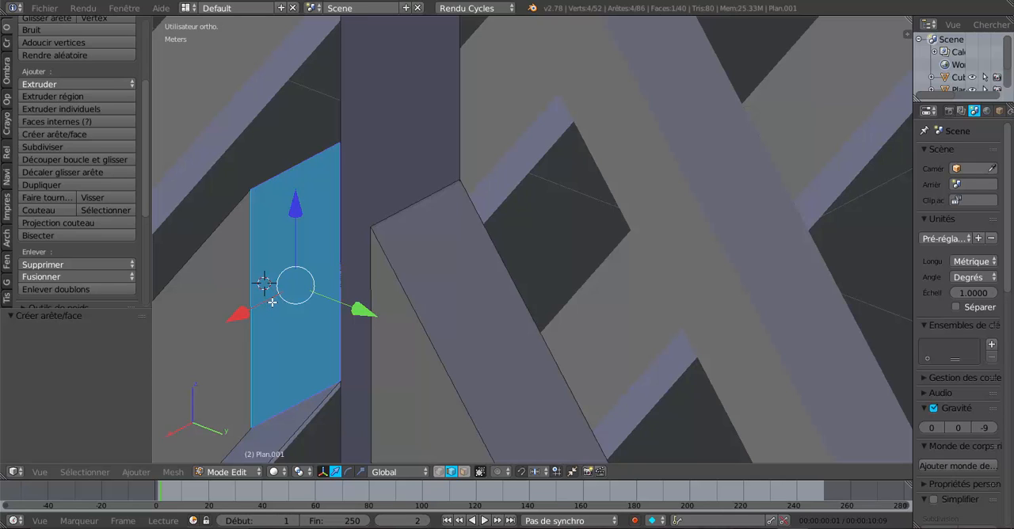
# Reveal the hidden faces of the king post
pyautogui.hotkey('alt', 'h')
pyautogui.scroll(-4, 272, 302)
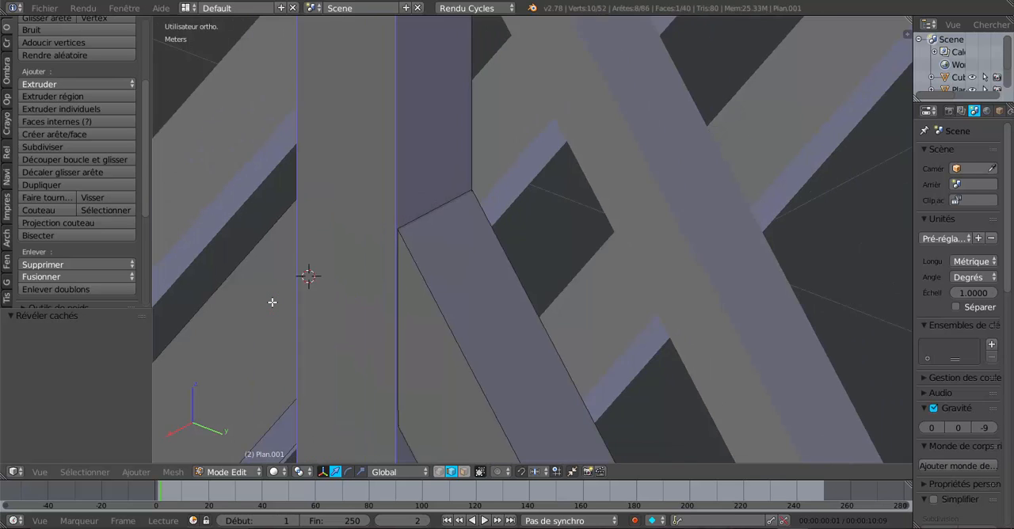
pyautogui.moveTo(431, 298); pyautogui.dragTo(485, 255, button='middle')
pyautogui.scroll(-3, 497, 293)
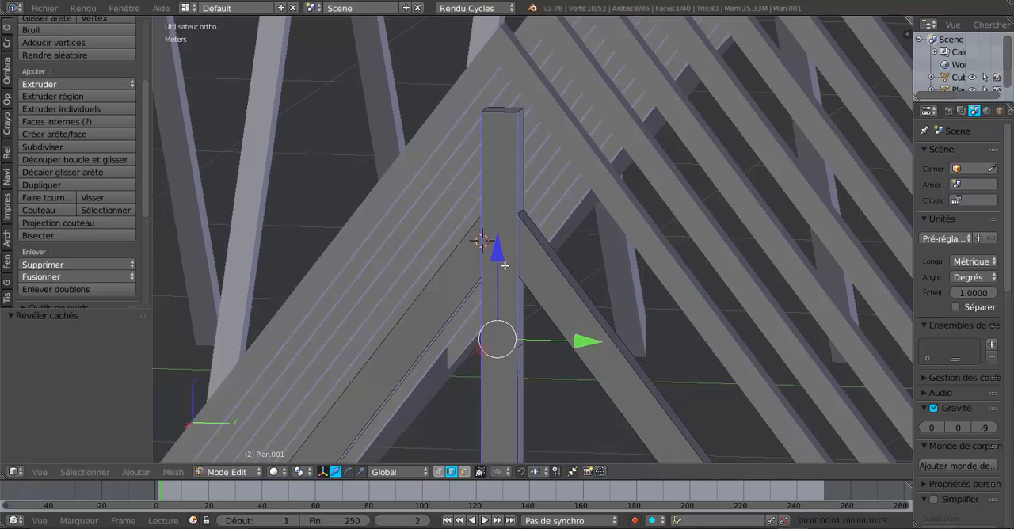
pyautogui.keyDown('shift'); pyautogui.moveTo(513, 314); pyautogui.dragTo(518, 175, button='middle'); pyautogui.keyUp('shift')
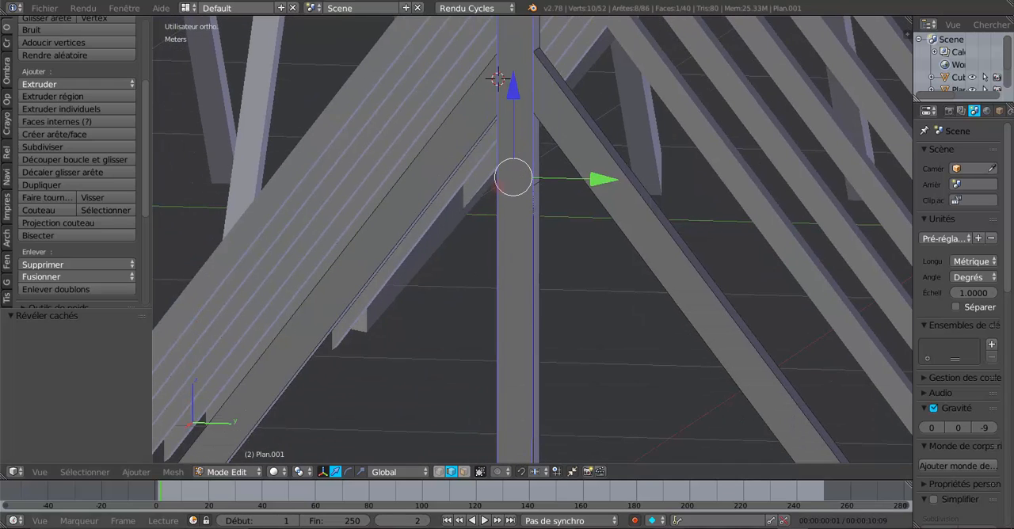
# Consult the ferme-big.jpg truss diagram and compare it with the model in the right orthographic view
pyautogui.hotkey('alt', 'Tab')
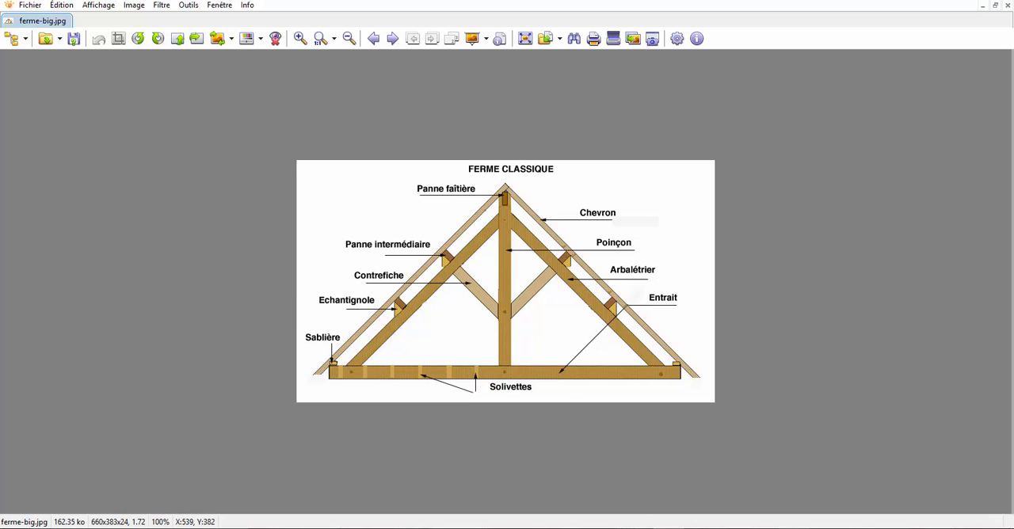
pyautogui.hotkey('alt', 'Tab')
pyautogui.scroll(-2, 610, 401)
pyautogui.moveTo(567, 394); pyautogui.dragTo(599, 398, button='middle')
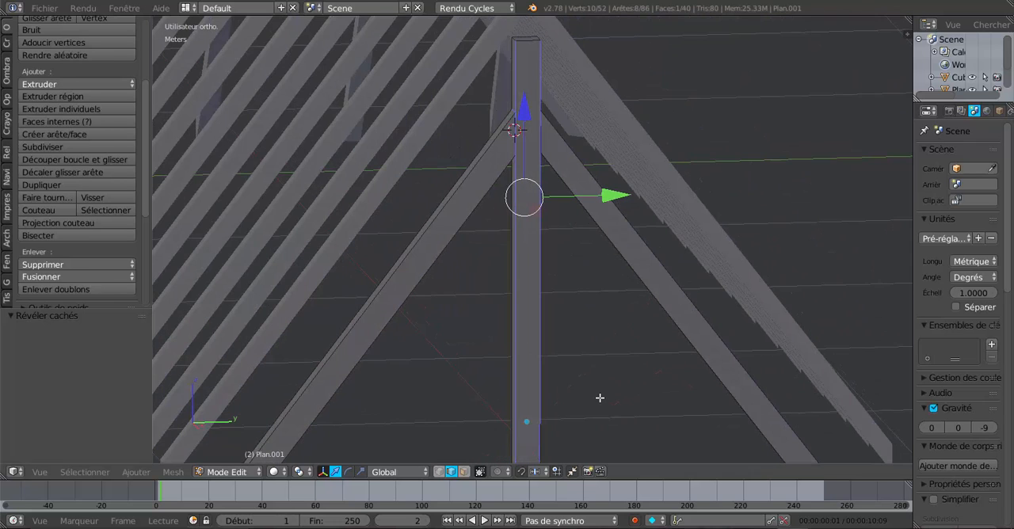
pyautogui.press('KP_1')
pyautogui.press('KP_3')
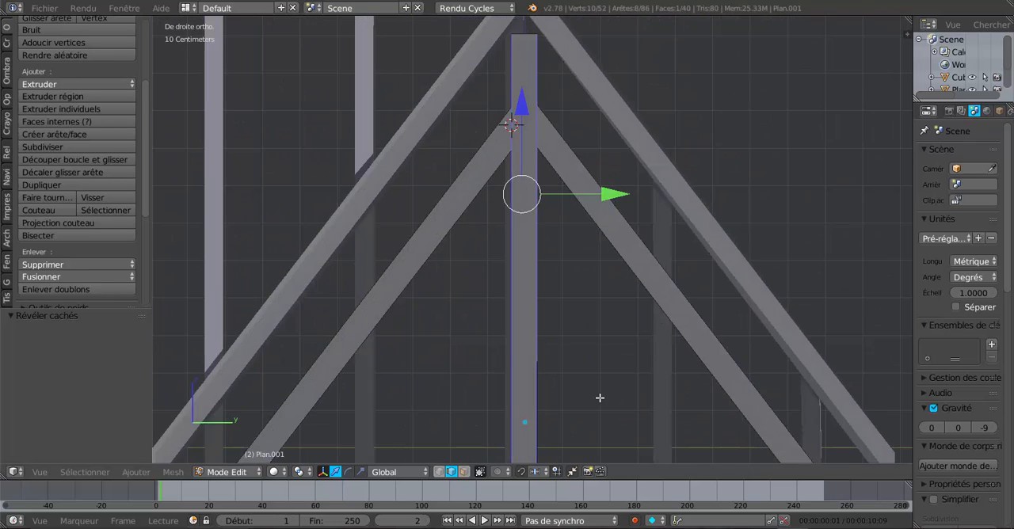
pyautogui.scroll(-3, 600, 398)
pyautogui.scroll(5, 585, 354)
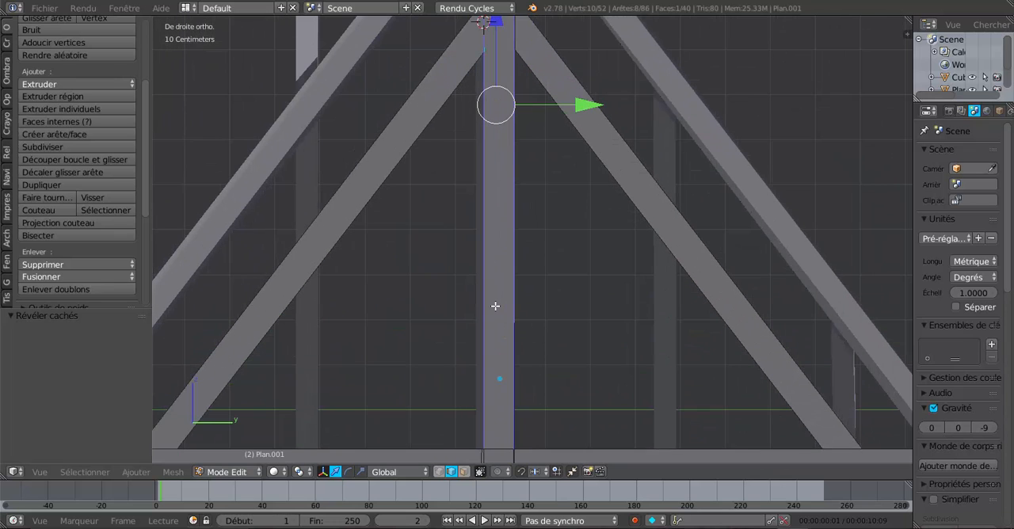
pyautogui.press('Tab')
pyautogui.press('Tab')
pyautogui.hotkey('ctrl', 'r')
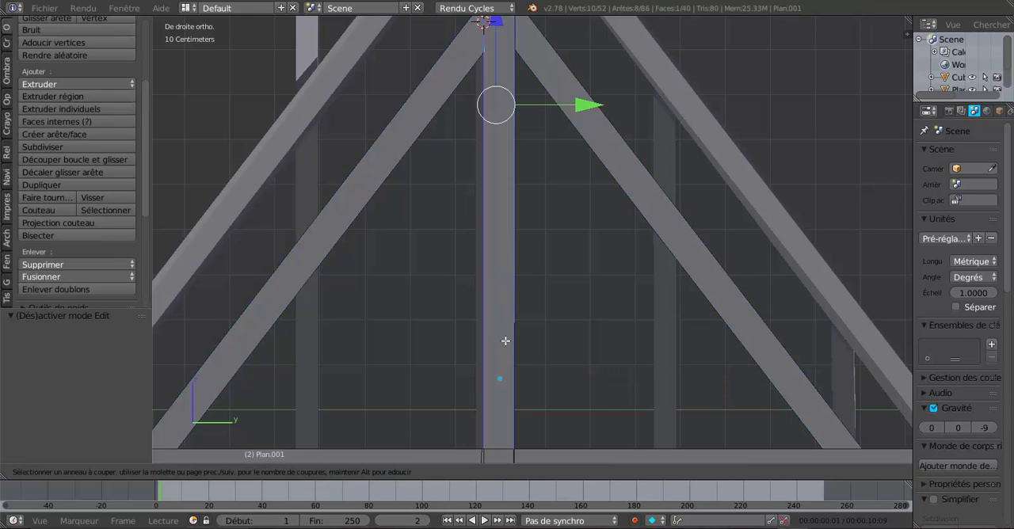
pyautogui.press('Escape')
# Select the entire truss mesh and remove its duplicate vertices with a 0.1 mm merge distance
pyautogui.moveTo(558, 283); pyautogui.dragTo(544, 356, button='middle')
pyautogui.scroll(-3, 615, 301)
pyautogui.scroll(1, 598, 304)
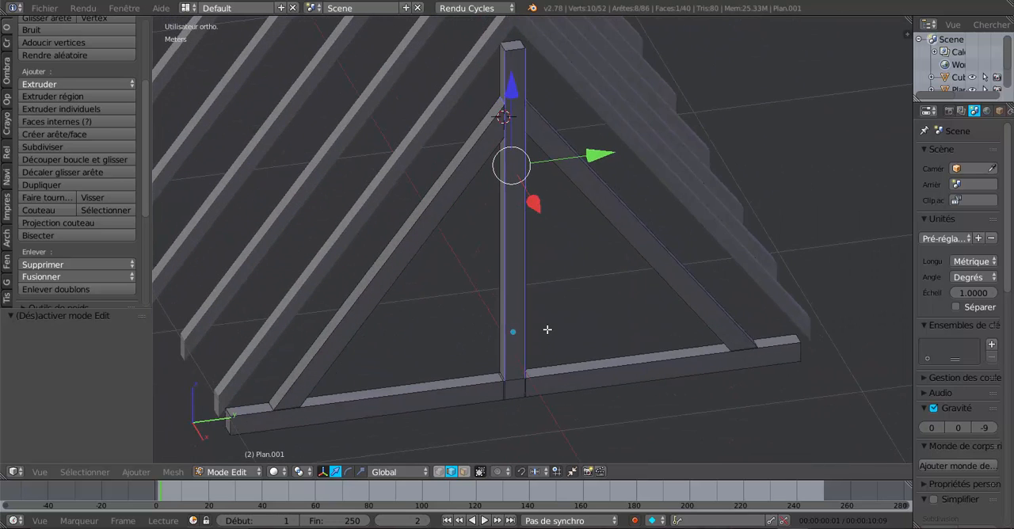
pyautogui.press('a')
pyautogui.press('a')
pyautogui.moveTo(555, 324); pyautogui.dragTo(560, 328, button='middle')
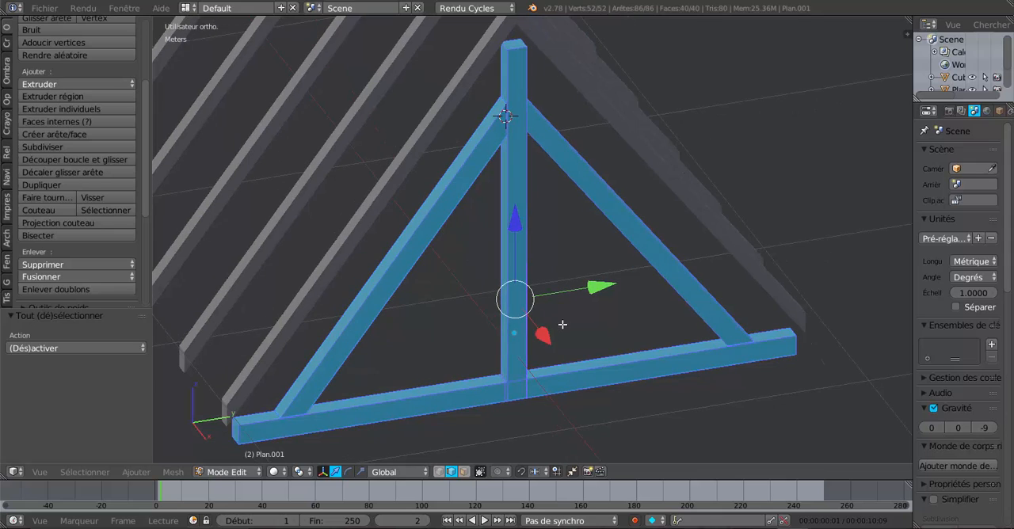
pyautogui.click(65, 289)
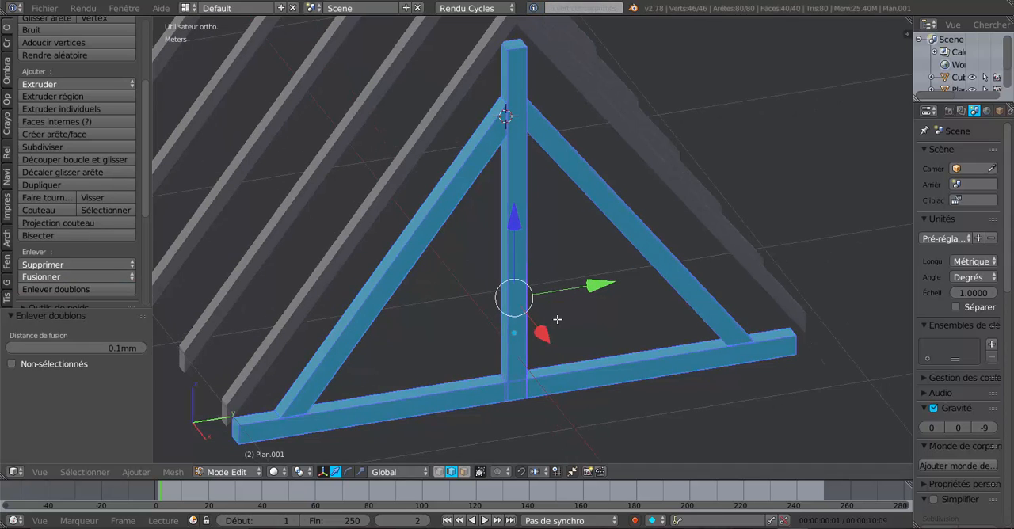
pyautogui.moveTo(629, 289); pyautogui.dragTo(546, 296, button='middle')
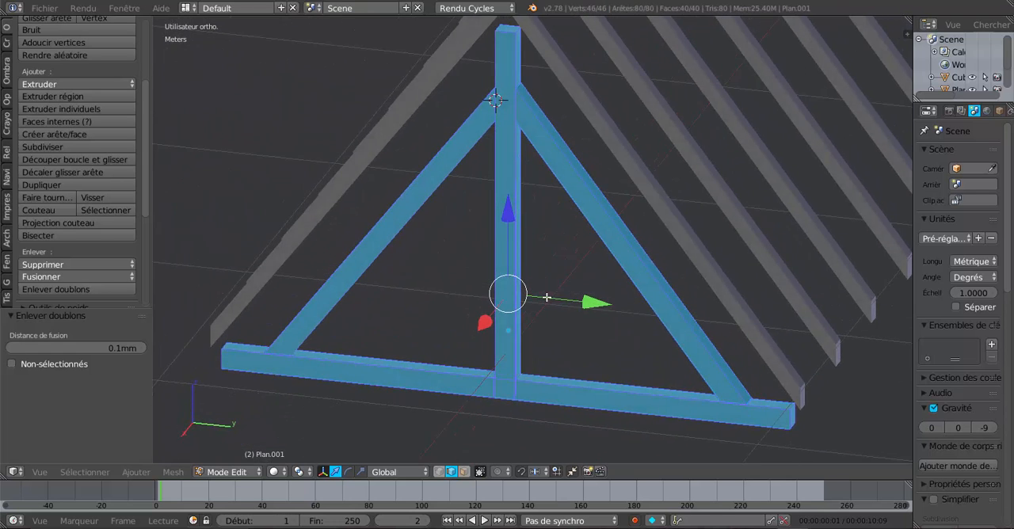
pyautogui.scroll(3, 508, 277)
pyautogui.hotkey('ctrl', 'r')
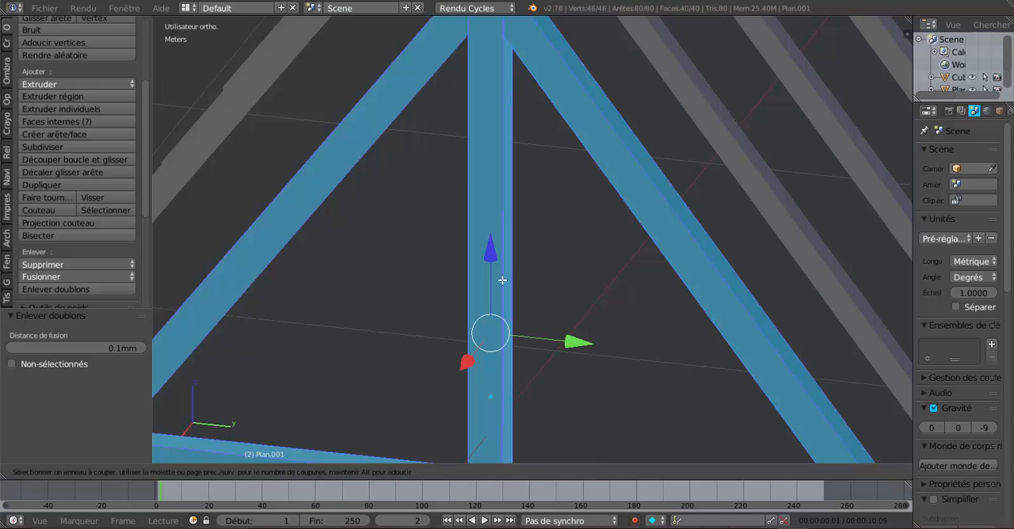
pyautogui.press('Escape')
# Select the redundant edge loops on both sides of the joint between king post and tie beam and dissolve their edges
pyautogui.moveTo(534, 287); pyautogui.dragTo(594, 286, button='middle')
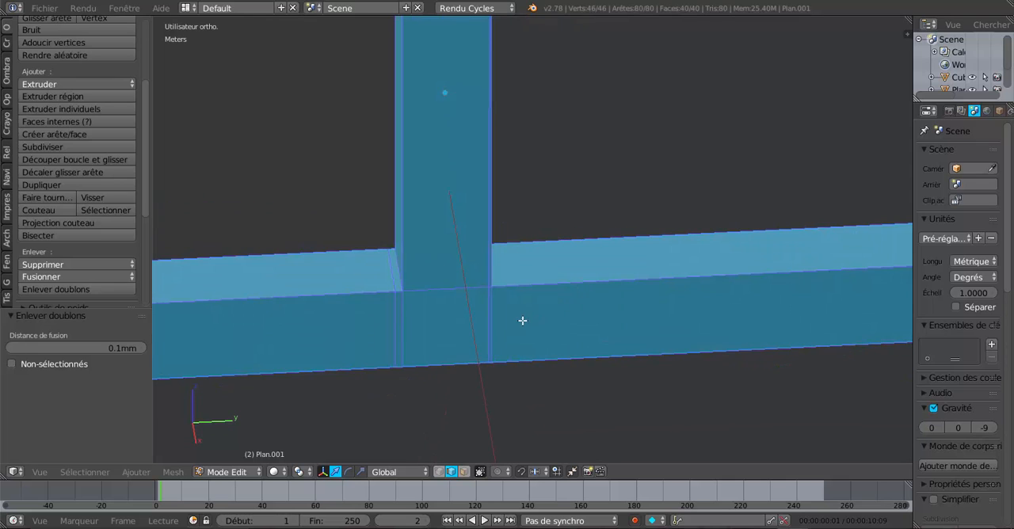
pyautogui.moveTo(522, 321); pyautogui.dragTo(513, 323, button='middle')
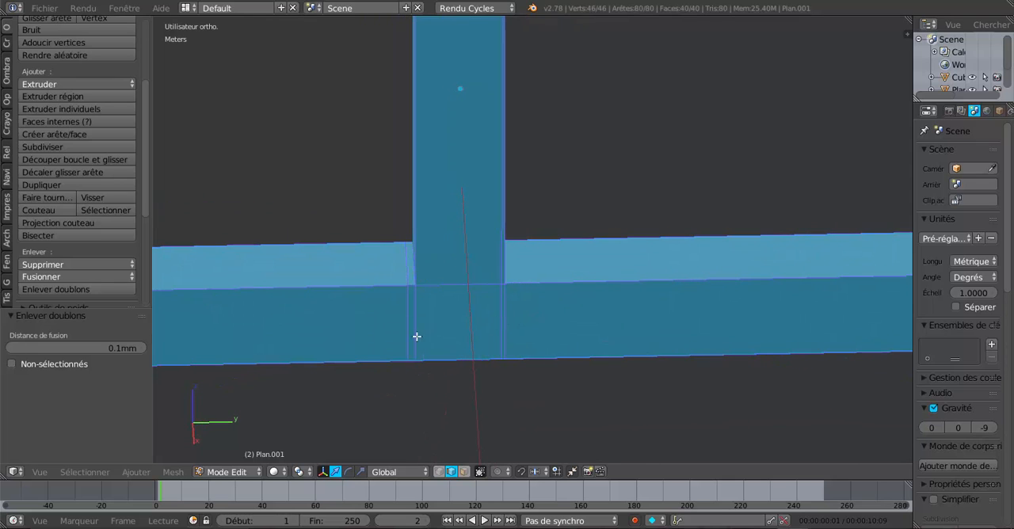
pyautogui.scroll(-6, 439, 255)
pyautogui.scroll(3, 511, 297)
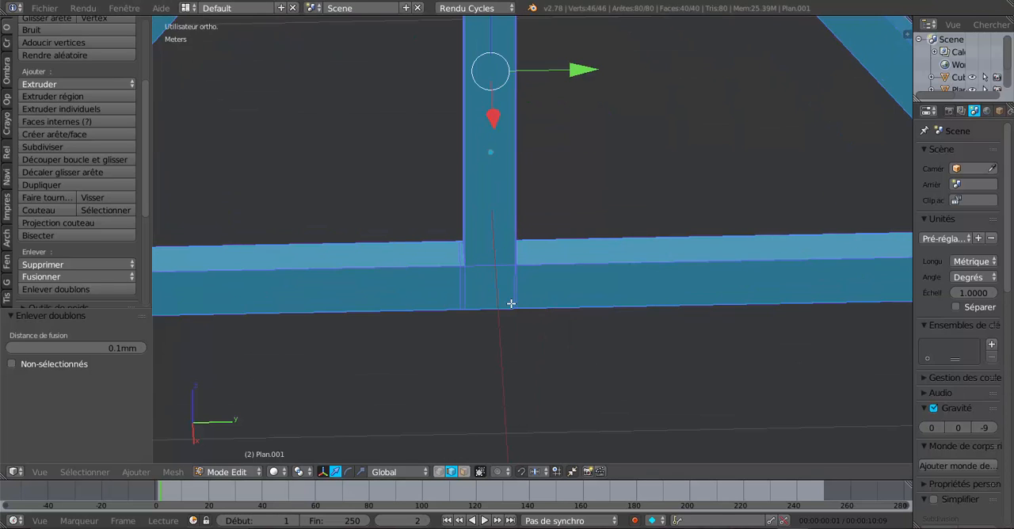
pyautogui.scroll(3, 511, 303)
pyautogui.moveTo(535, 315); pyautogui.dragTo(500, 262, button='middle')
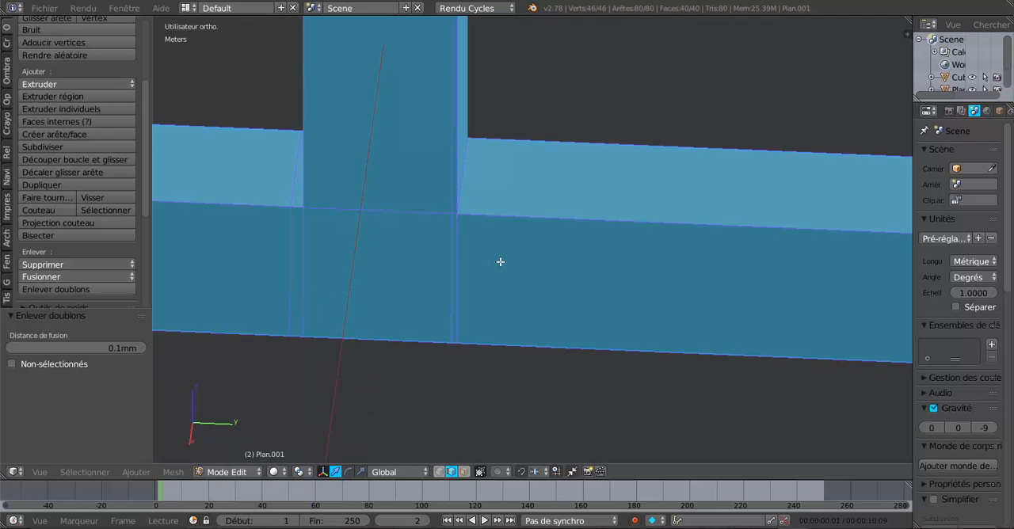
pyautogui.keyDown('alt'); pyautogui.rightClick(452, 245); pyautogui.keyUp('alt')
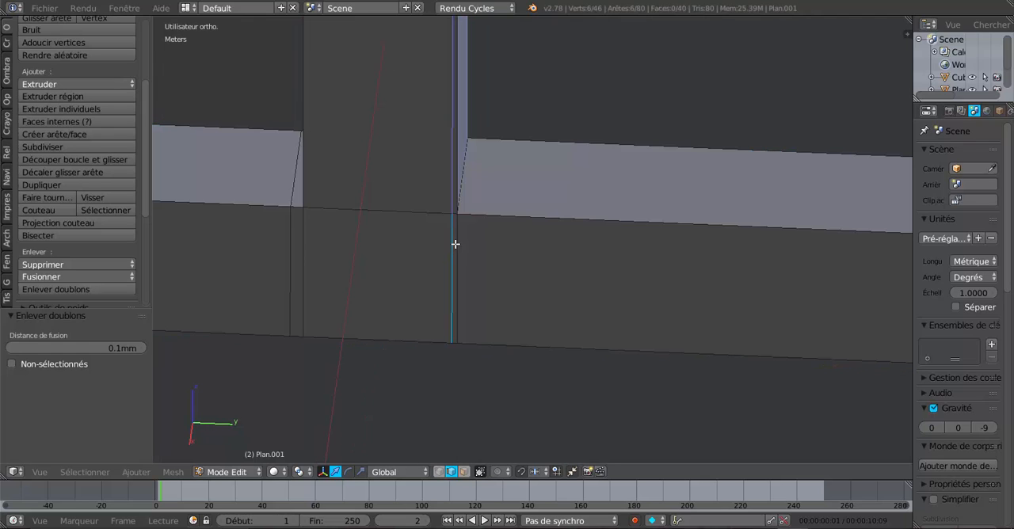
pyautogui.keyDown('alt'); pyautogui.rightClick(458, 246); pyautogui.keyUp('alt')
pyautogui.moveTo(457, 248); pyautogui.dragTo(453, 248, button='middle')
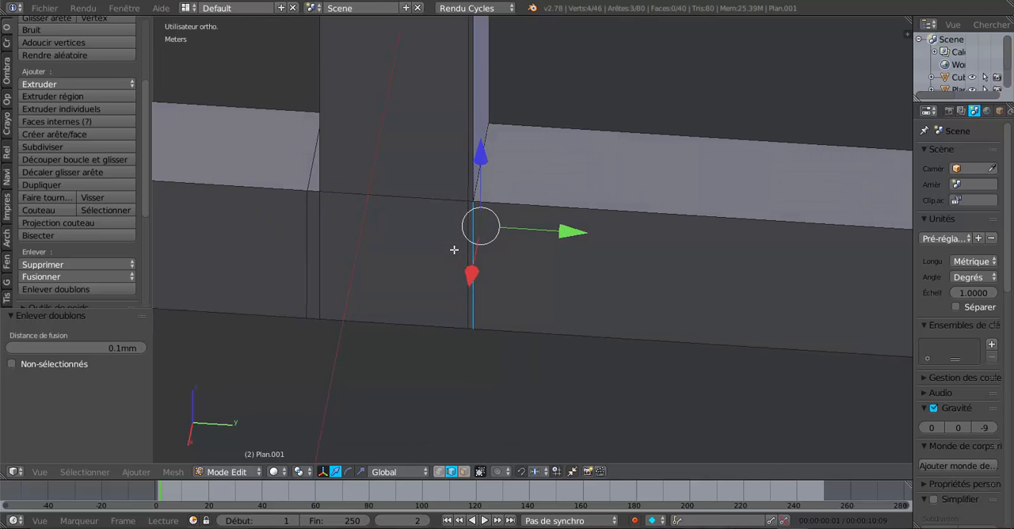
pyautogui.keyDown('alt'); pyautogui.rightClick(469, 229); pyautogui.keyUp('alt')
pyautogui.keyDown('alt'); pyautogui.scroll(-4, 467, 209); pyautogui.keyUp('alt')
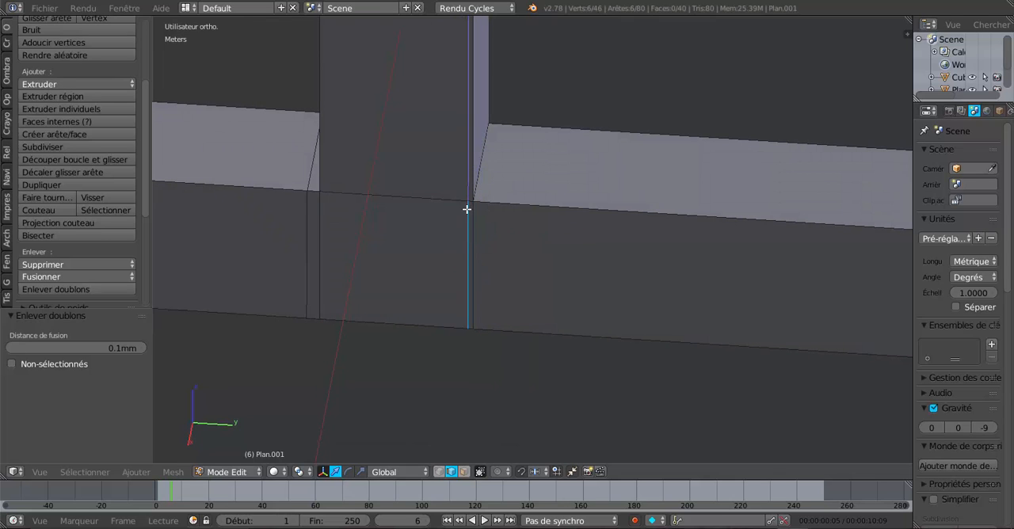
pyautogui.scroll(-3, 466, 209)
pyautogui.moveTo(460, 247); pyautogui.dragTo(386, 249, button='middle')
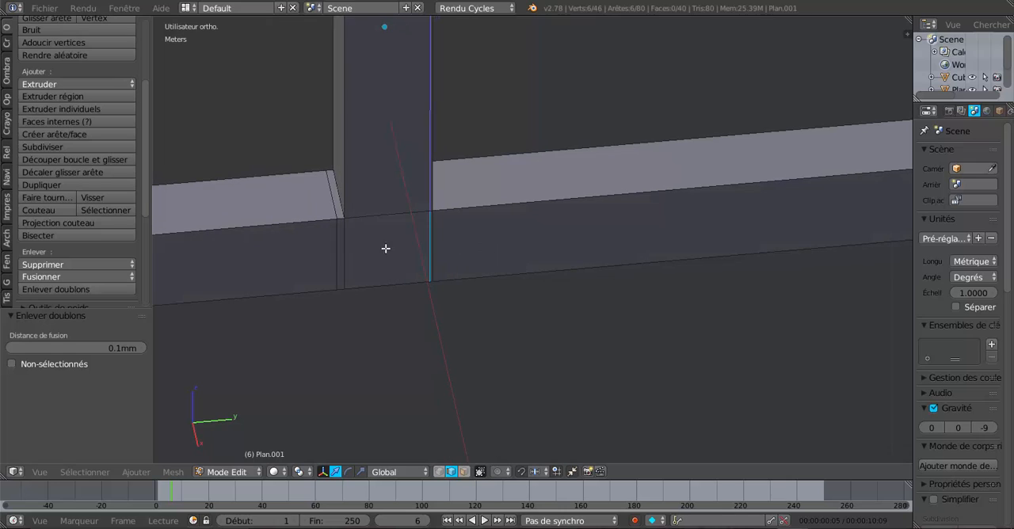
pyautogui.keyDown('alt'); pyautogui.keyDown('shift'); pyautogui.rightClick(334, 234); pyautogui.keyUp('shift'); pyautogui.keyUp('alt')
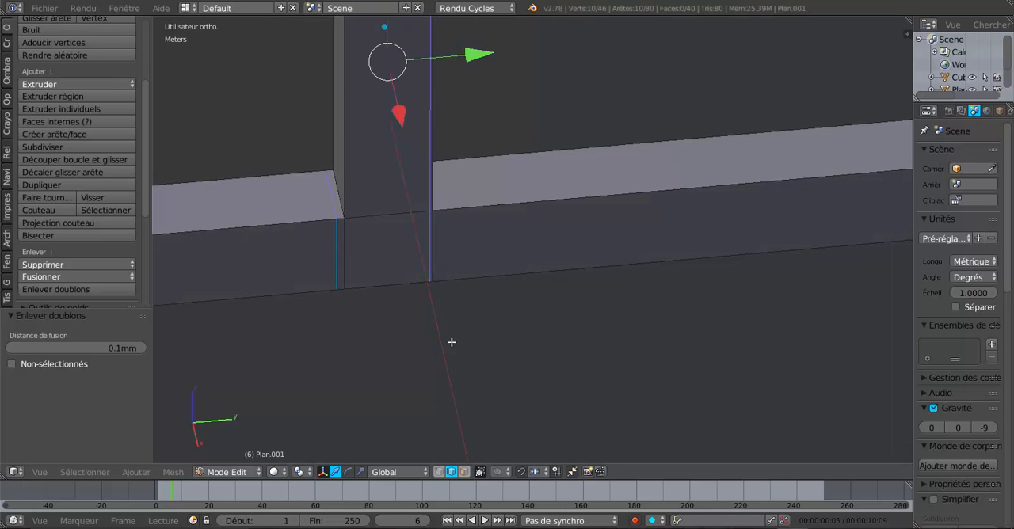
pyautogui.press('x')
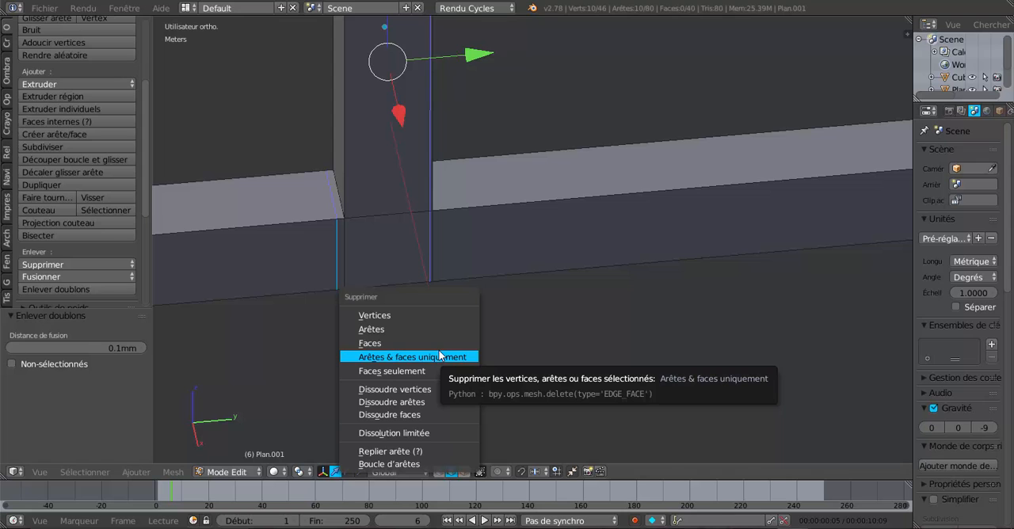
pyautogui.click(432, 402)
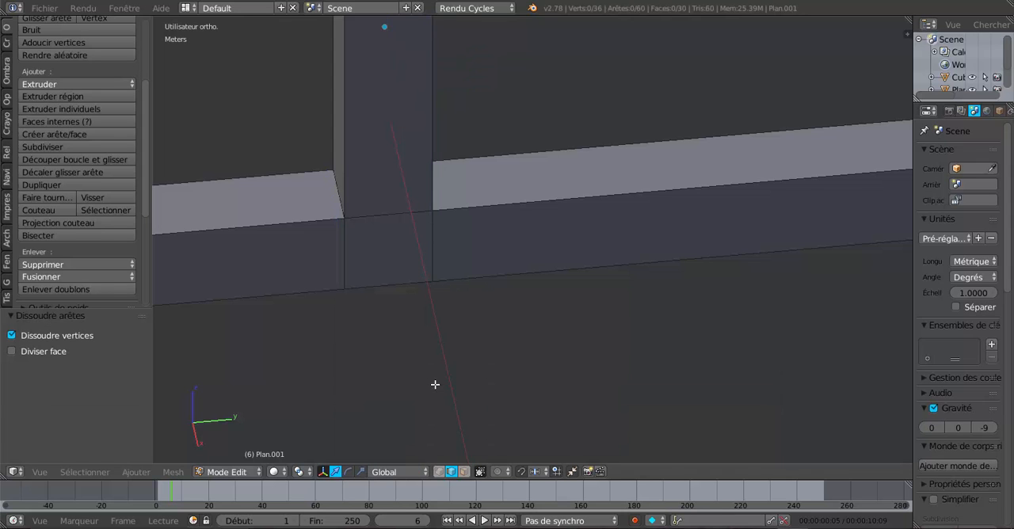
pyautogui.scroll(-2, 464, 324)
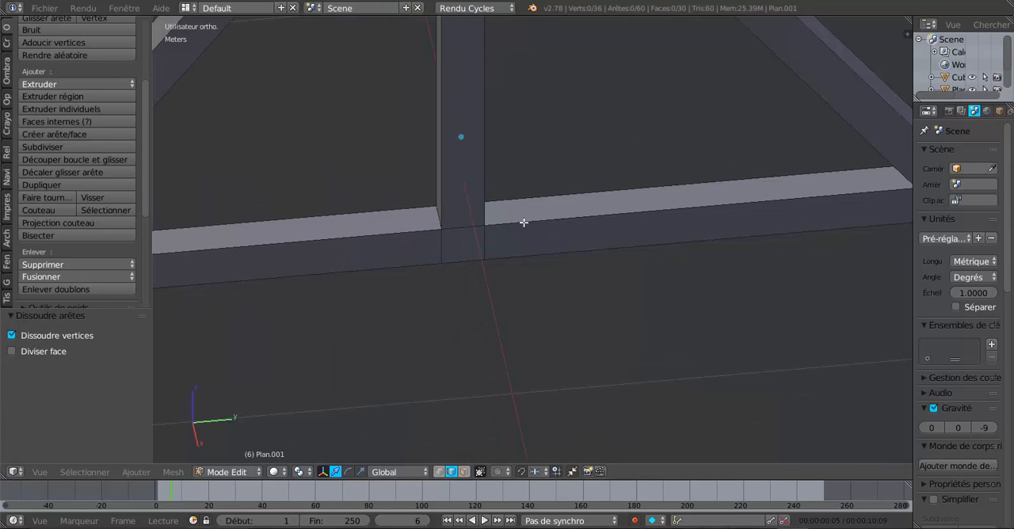
pyautogui.moveTo(525, 219); pyautogui.dragTo(536, 320, button='middle')
pyautogui.scroll(-7, 572, 264)
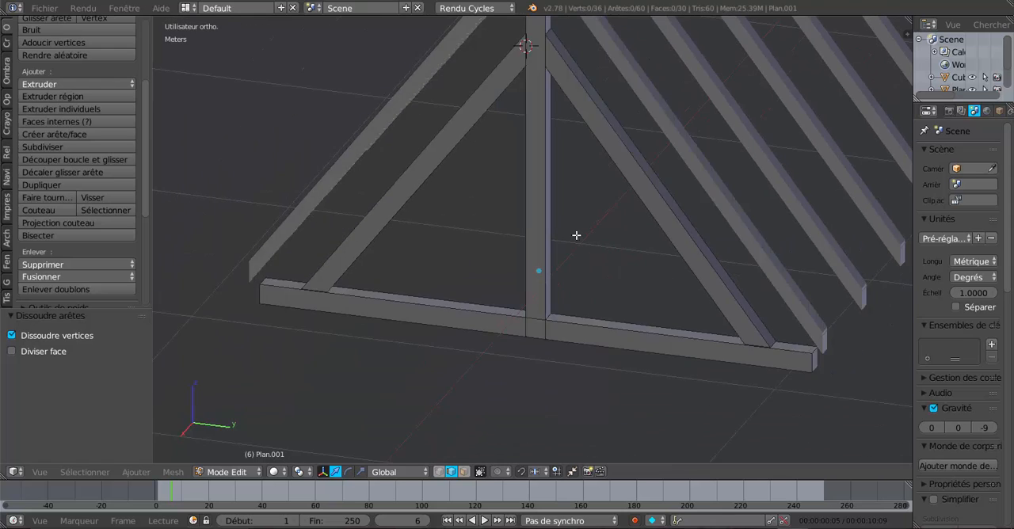
pyautogui.scroll(2, 588, 314)
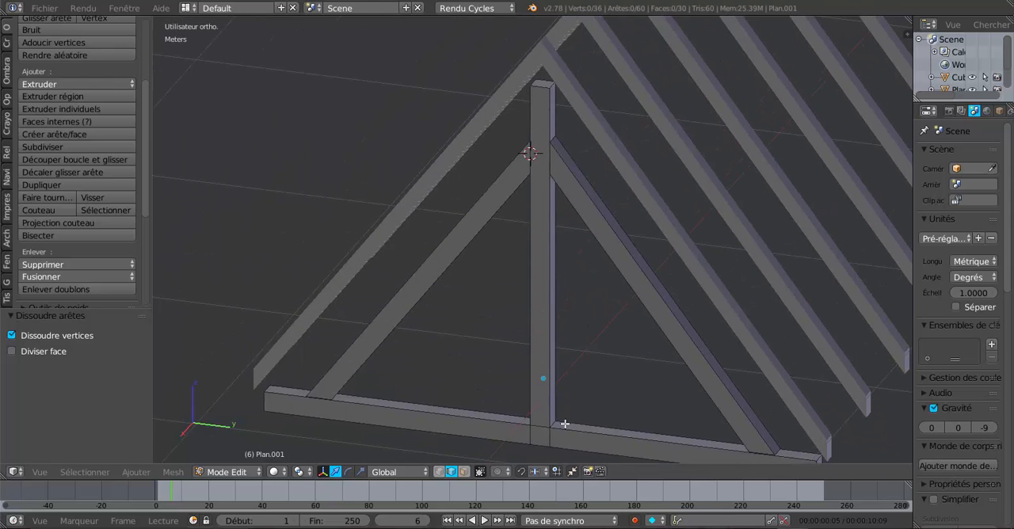
pyautogui.moveTo(565, 424); pyautogui.dragTo(567, 437, button='middle')
pyautogui.moveTo(564, 375); pyautogui.dragTo(544, 320, button='middle')
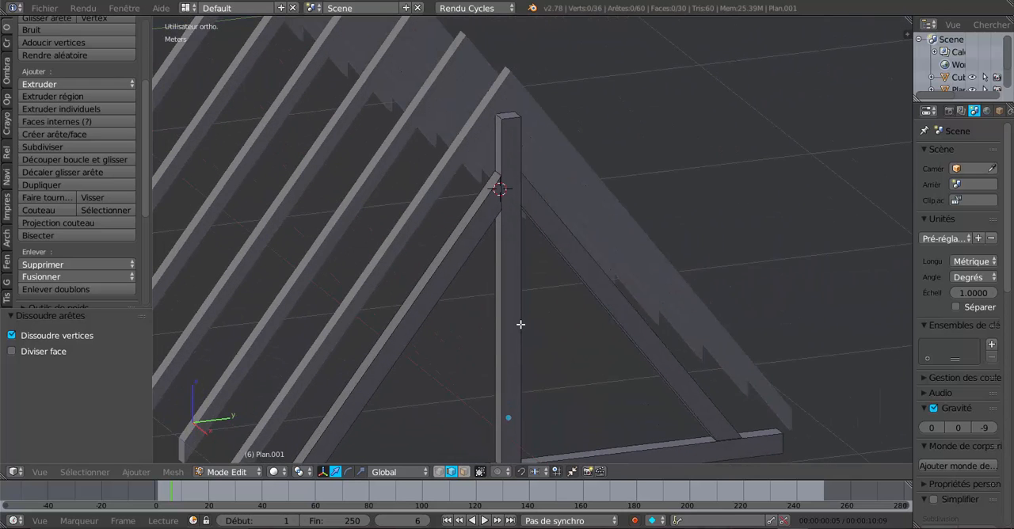
pyautogui.hotkey('ctrl', 'r')
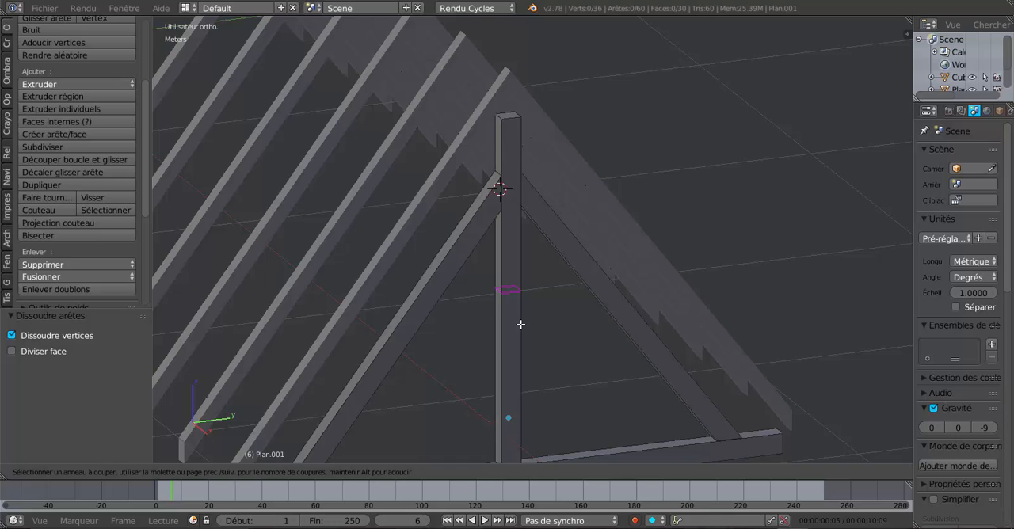
pyautogui.press('Escape')
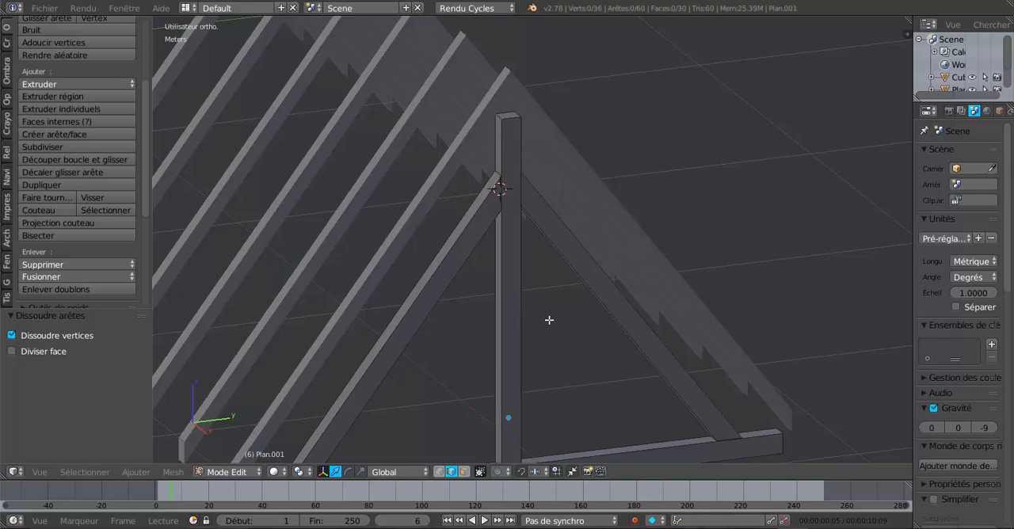
# Cut a single edge loop around the king post, roughly midway between its rafter joints and the tie beam
pyautogui.moveTo(551, 337); pyautogui.dragTo(509, 338, button='middle')
pyautogui.moveTo(522, 377); pyautogui.dragTo(519, 280, button='middle')
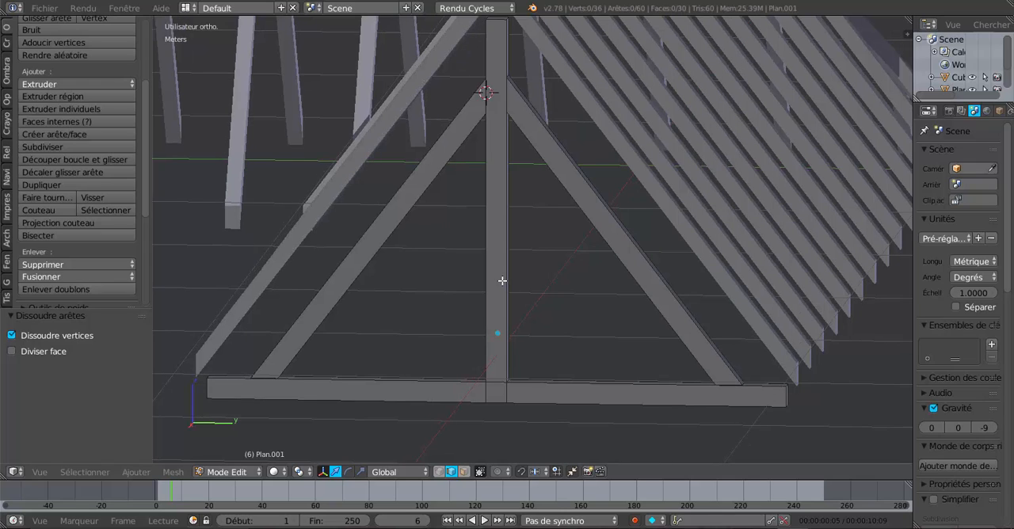
pyautogui.hotkey('ctrl', 'r')
pyautogui.click(502, 280)
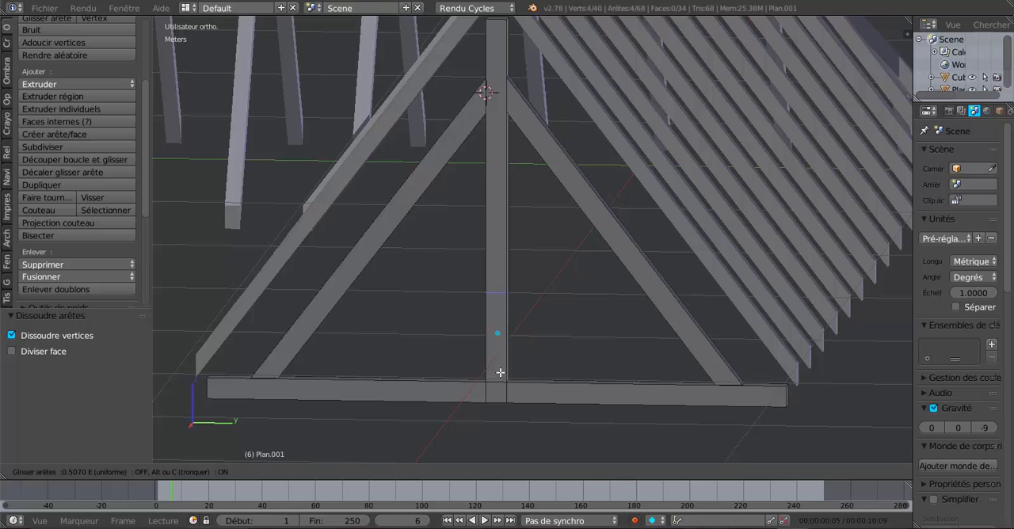
pyautogui.click(502, 368)
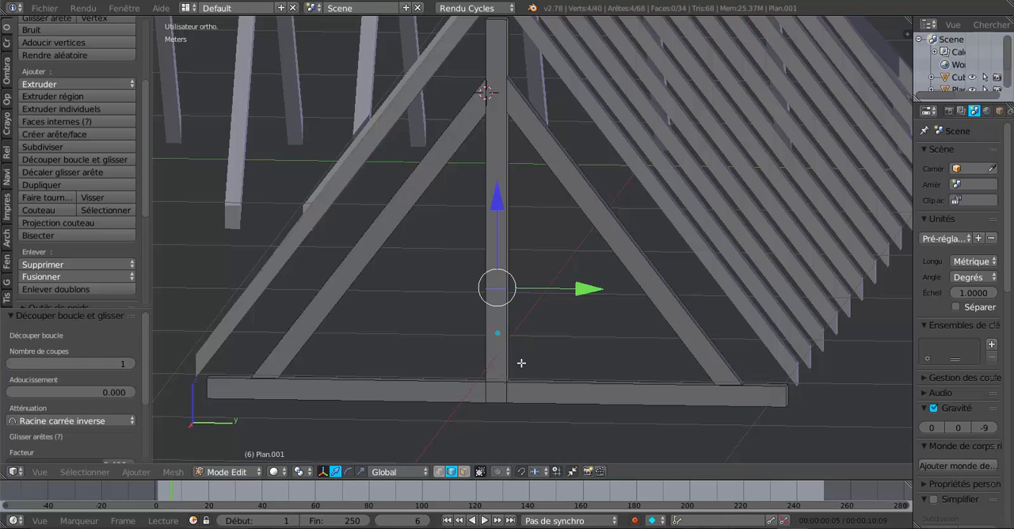
pyautogui.moveTo(521, 362); pyautogui.dragTo(559, 362, button='middle')
# Consult the ferme-big.jpg diagram in XnView for where the struts (contrefiches) meet the king post, and return to Blender
pyautogui.click(669, 527)
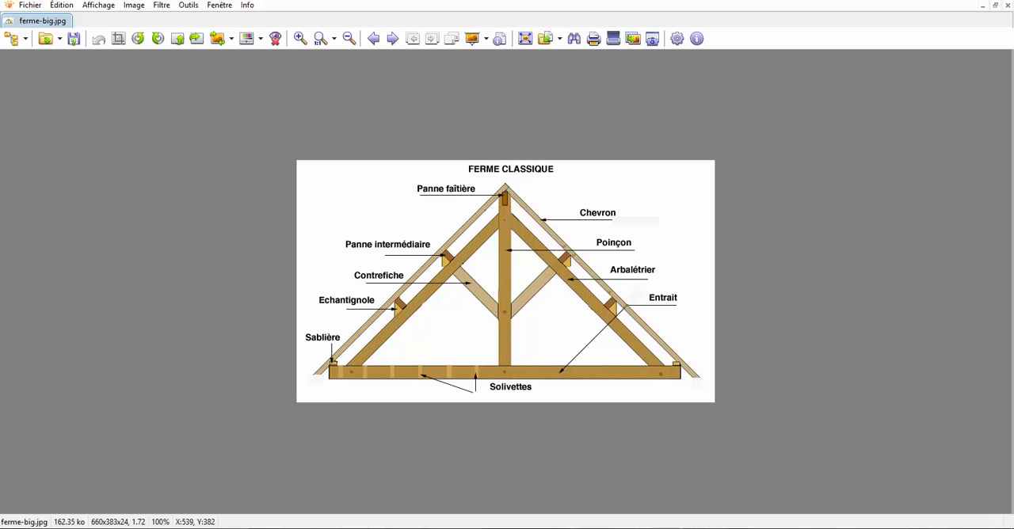
pyautogui.scroll(1, 531, 389)
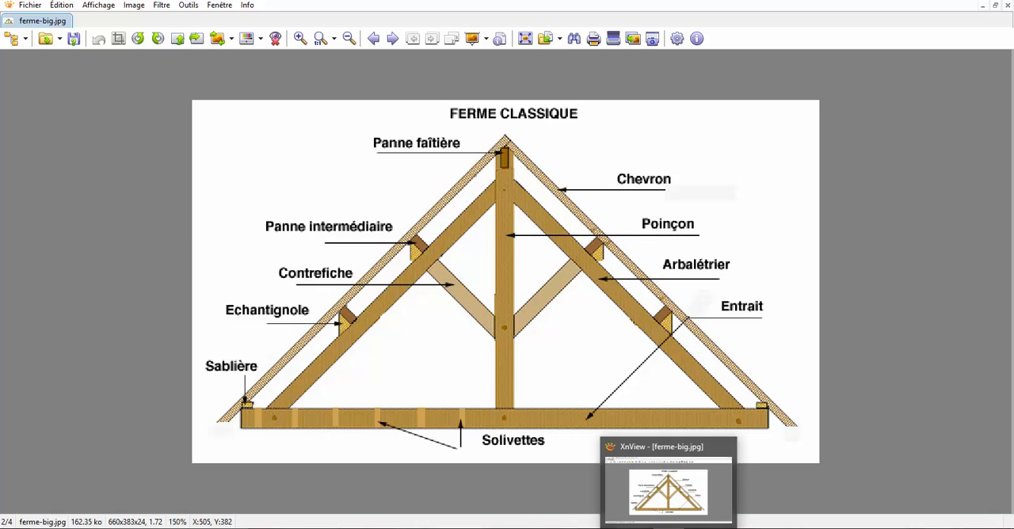
pyautogui.click(792, 527)
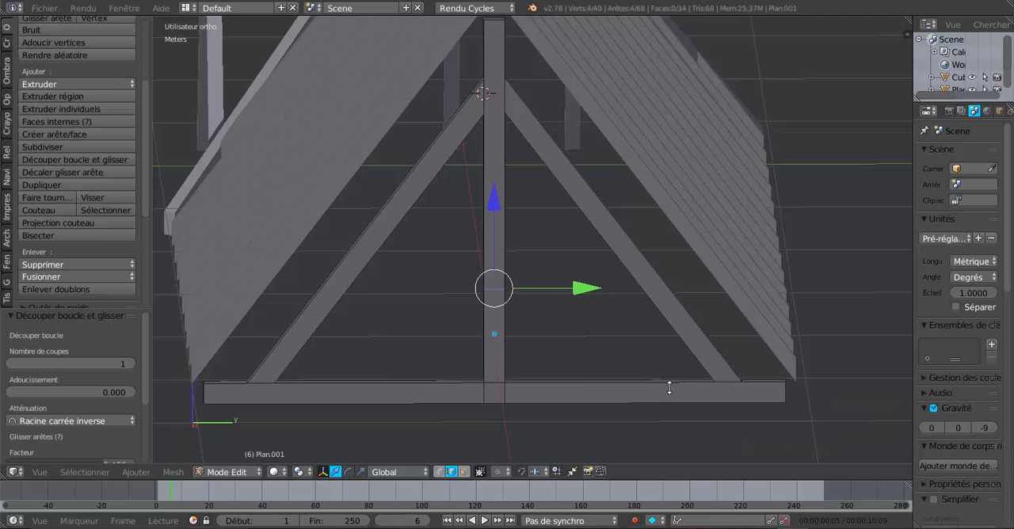
# Raise the king post's edge loop about 5.4 cm along Z and cut a second edge loop a short distance below it
pyautogui.moveTo(583, 315); pyautogui.dragTo(561, 293, button='middle')
pyautogui.moveTo(494, 215); pyautogui.dragTo(497, 198)
pyautogui.scroll(1, 498, 295)
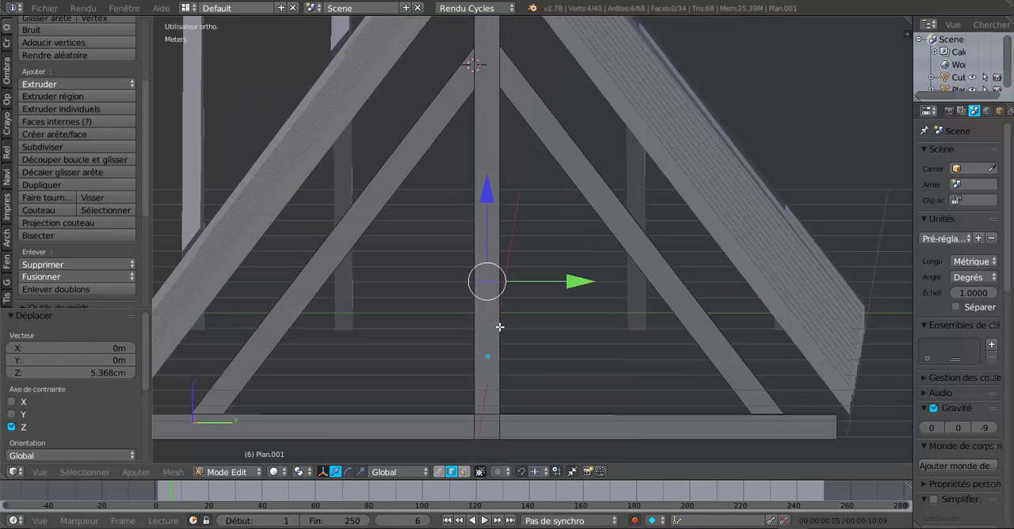
pyautogui.hotkey('ctrl', 'r')
pyautogui.click(500, 323)
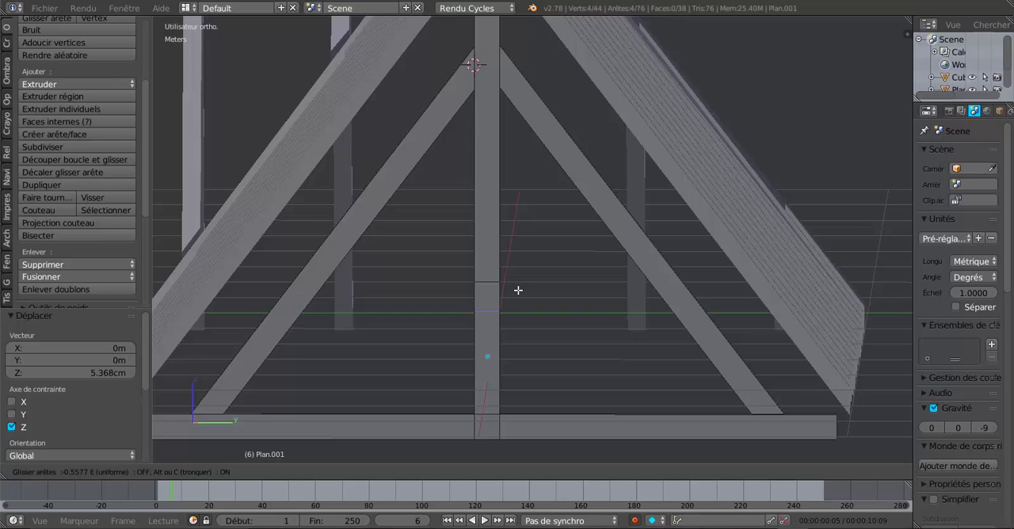
pyautogui.click(518, 290)
# Select the two opposite side faces between the king post's new edge loops, facing the rafters, and inset them about 8 mm
pyautogui.moveTo(508, 322); pyautogui.dragTo(468, 328, button='middle')
pyautogui.moveTo(543, 332); pyautogui.dragTo(525, 346, button='middle')
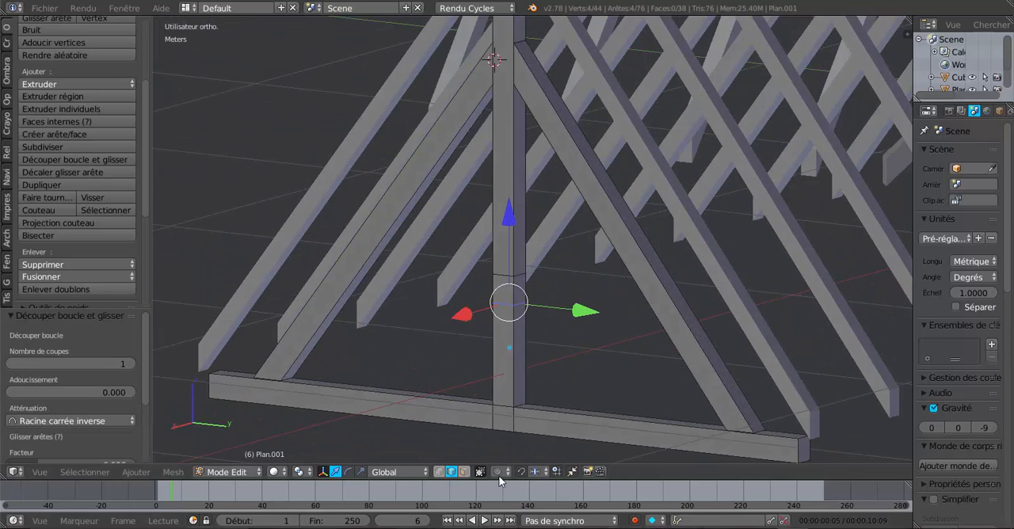
pyautogui.click(463, 471)
pyautogui.rightClick(519, 289)
pyautogui.moveTo(454, 329); pyautogui.dragTo(541, 349, button='middle')
pyautogui.keyDown('shift'); pyautogui.rightClick(471, 302); pyautogui.keyUp('shift')
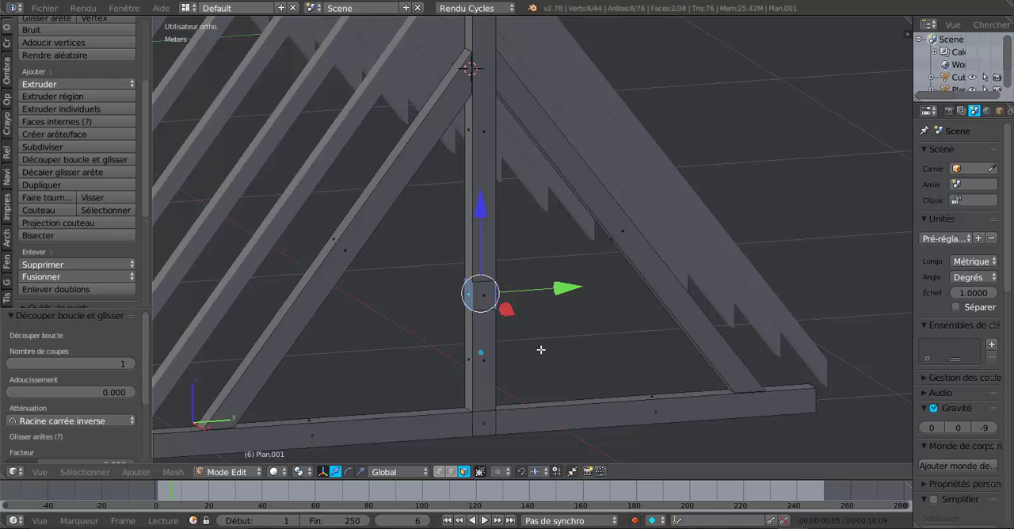
pyautogui.moveTo(609, 384); pyautogui.dragTo(509, 390, button='middle')
pyautogui.scroll(3, 569, 369)
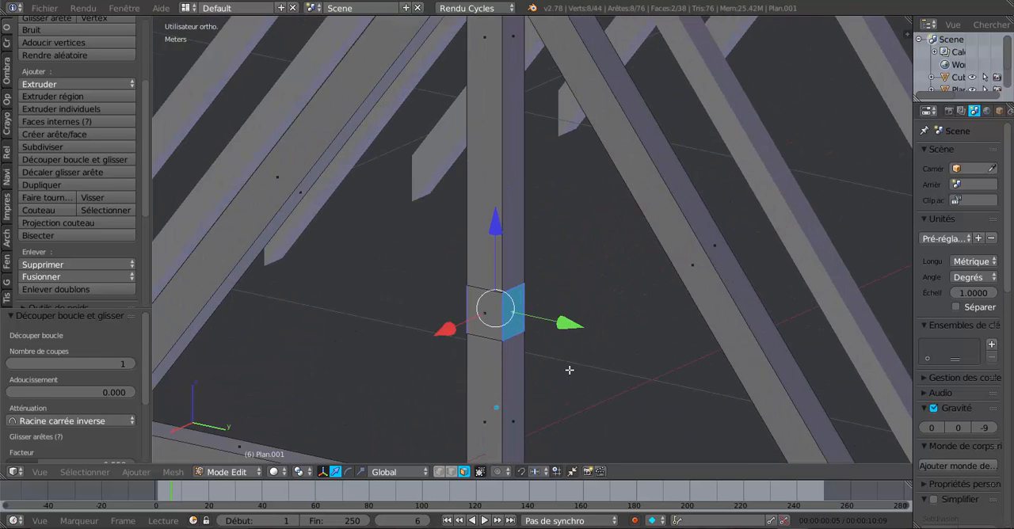
pyautogui.press('i')
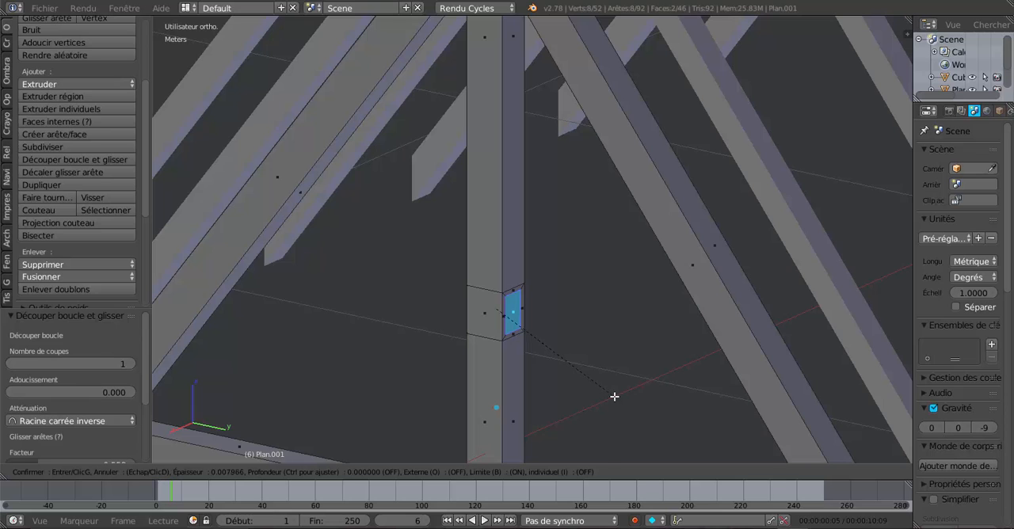
pyautogui.click(614, 397)
pyautogui.moveTo(644, 392); pyautogui.dragTo(621, 390, button='middle')
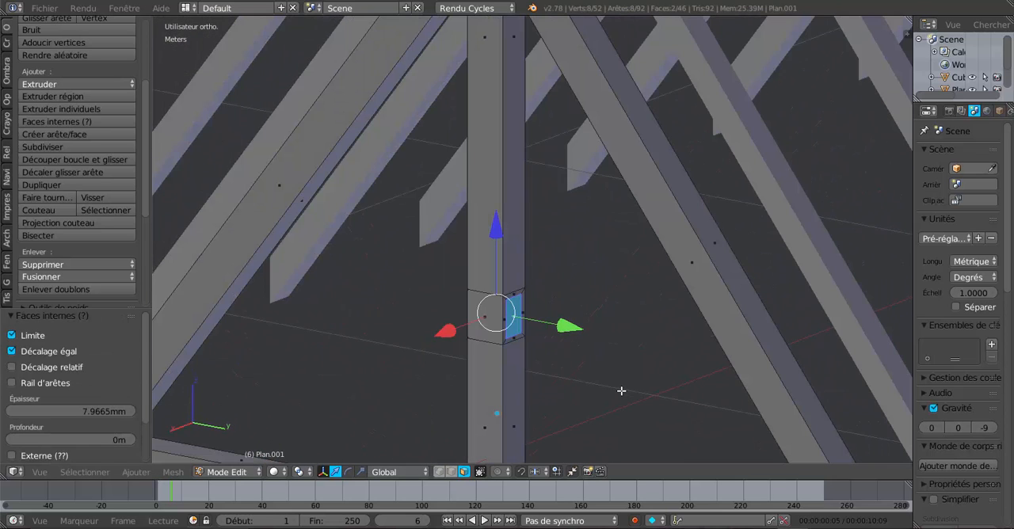
# Extrude both inset faces in place and scale them apart along Y by about 9.5 around their median point in the right view
pyautogui.click(302, 472)
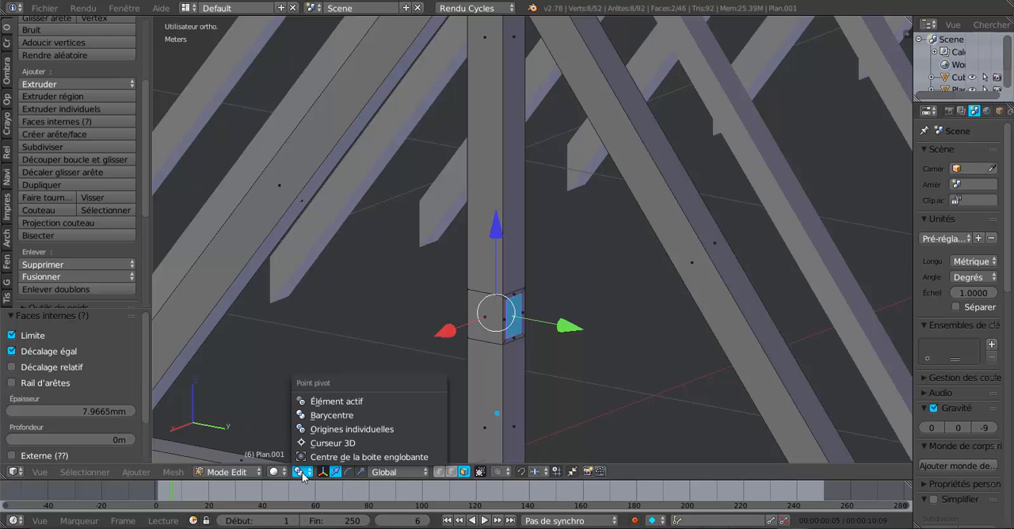
pyautogui.click(312, 414)
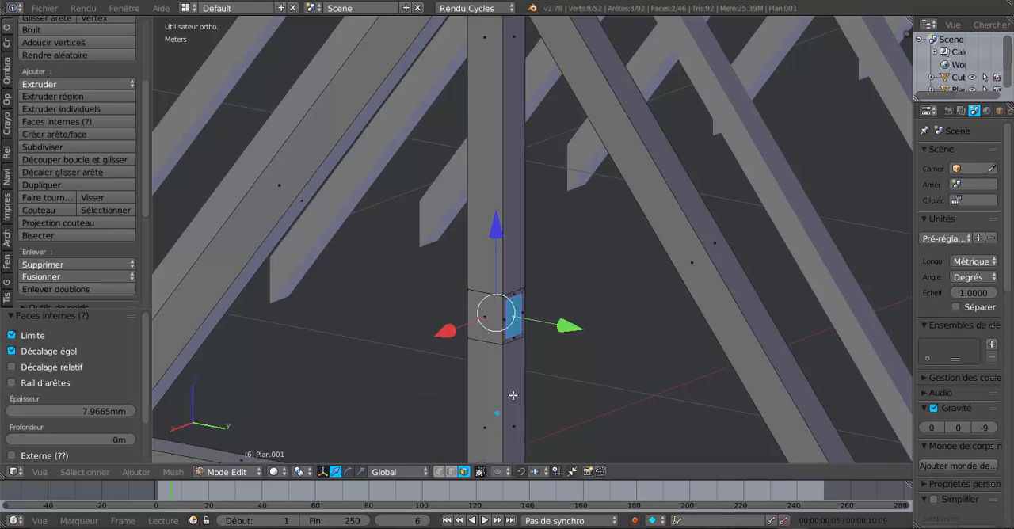
pyautogui.moveTo(540, 396); pyautogui.dragTo(555, 410, button='middle')
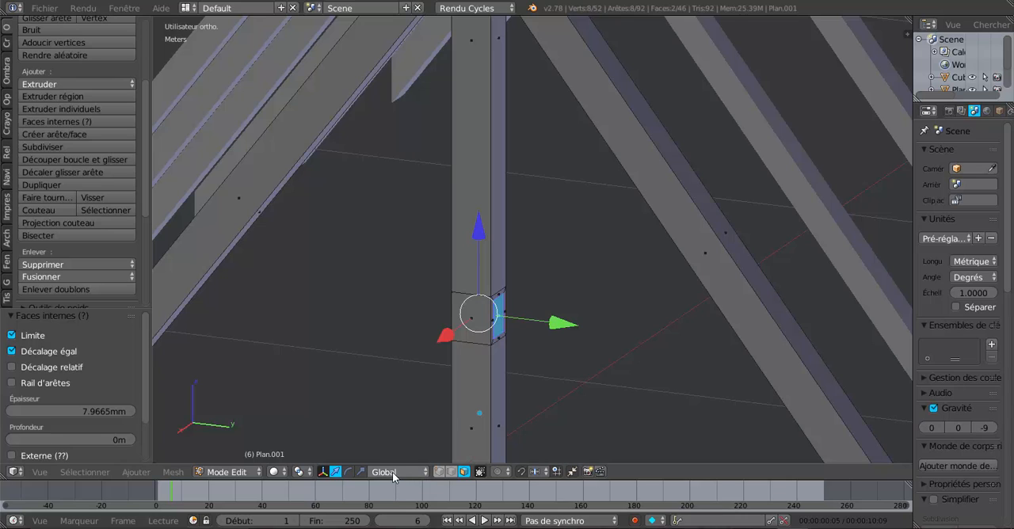
pyautogui.click(360, 471)
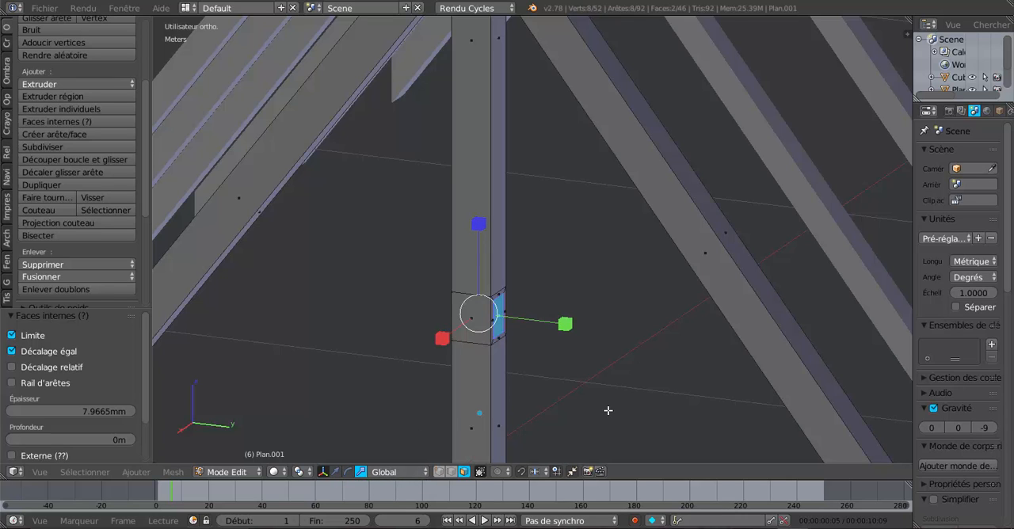
pyautogui.press('KP_3')
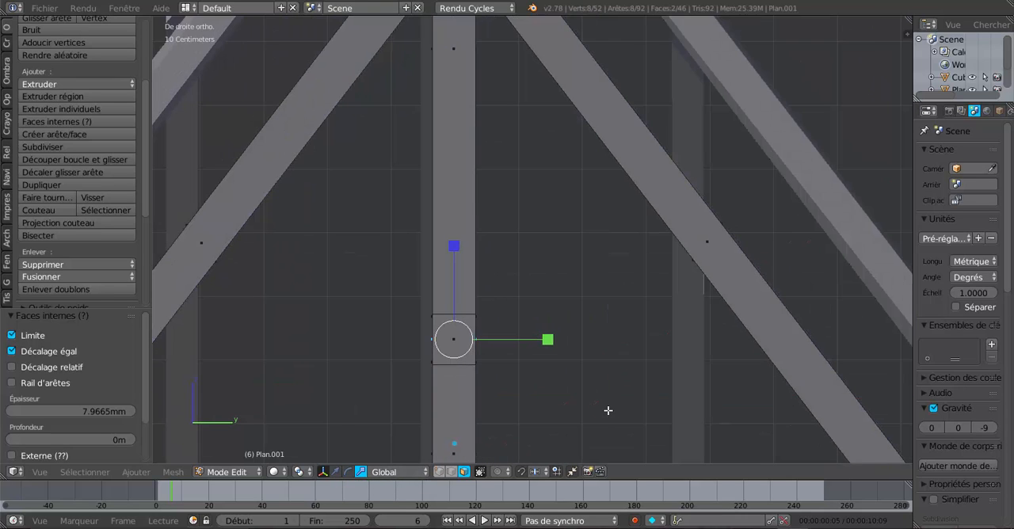
pyautogui.press('e')
pyautogui.press('Escape')
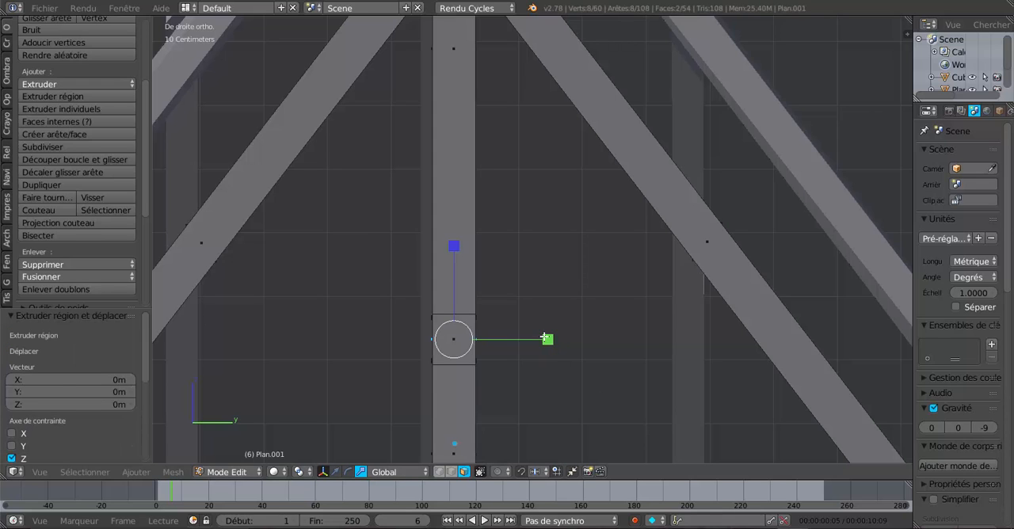
pyautogui.moveTo(545, 338); pyautogui.dragTo(576, 346)
pyautogui.scroll(-4, 576, 347)
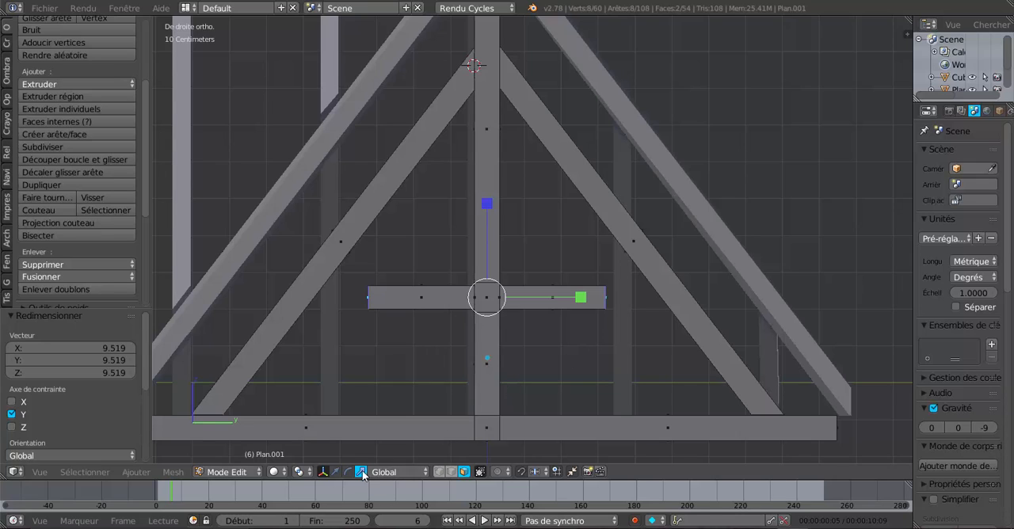
# Raise the outer end faces of both struts along Z by about 29.2 cm plus another 2.4 cm, so the struts slant into the rafters
pyautogui.click(333, 473)
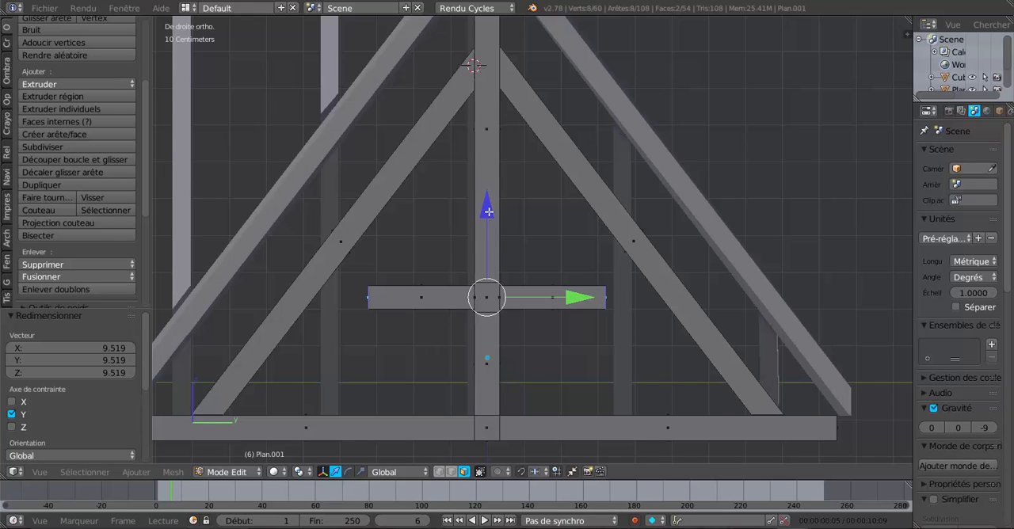
pyautogui.moveTo(488, 214); pyautogui.dragTo(491, 109)
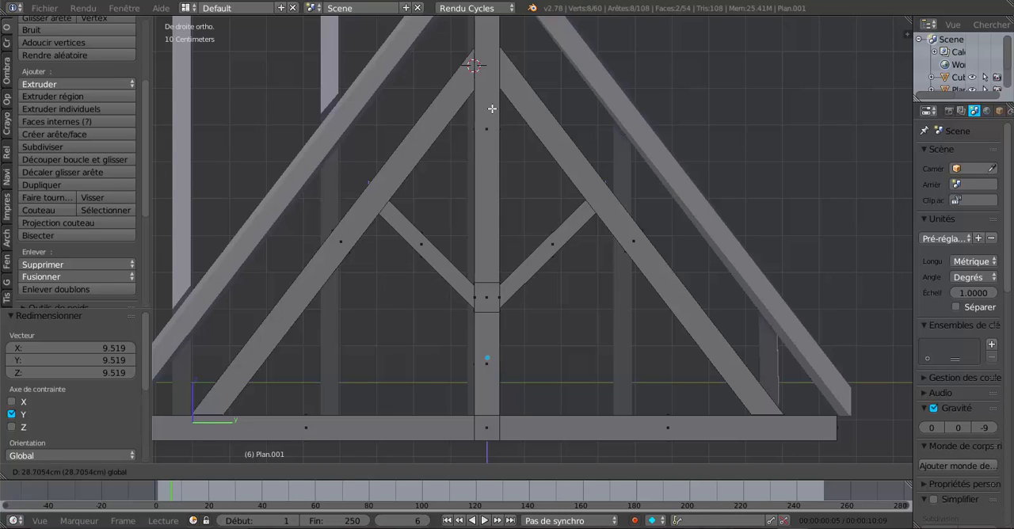
pyautogui.moveTo(492, 108); pyautogui.dragTo(491, 106)
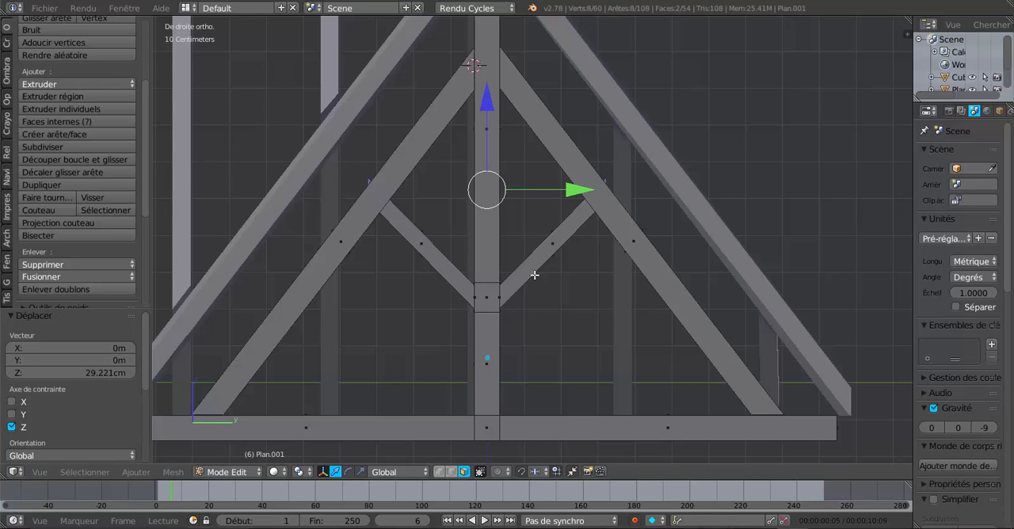
pyautogui.moveTo(488, 103); pyautogui.dragTo(488, 97)
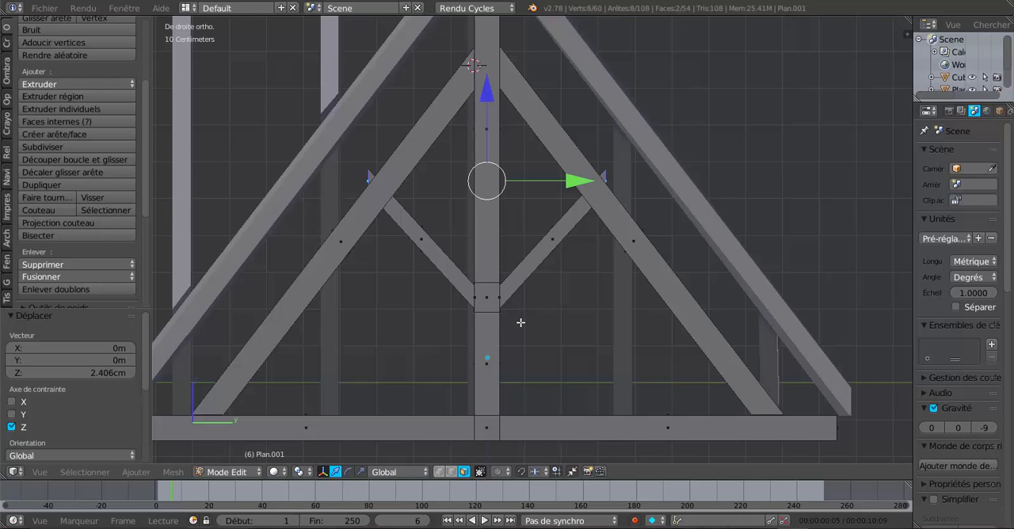
# Select all vertices of the king post section where the struts start, in wireframe, and raise them about 8.9 cm along Z
pyautogui.press('z')
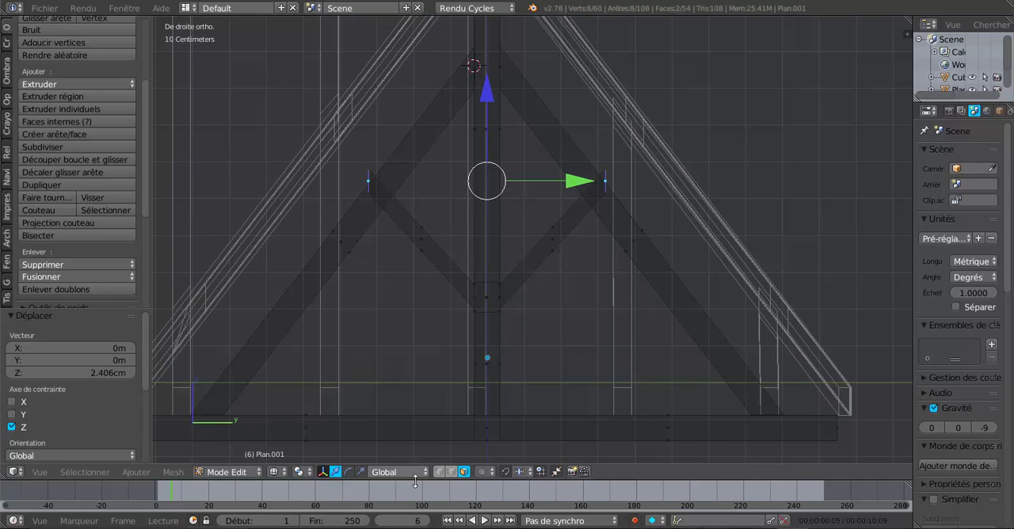
pyautogui.click(438, 471)
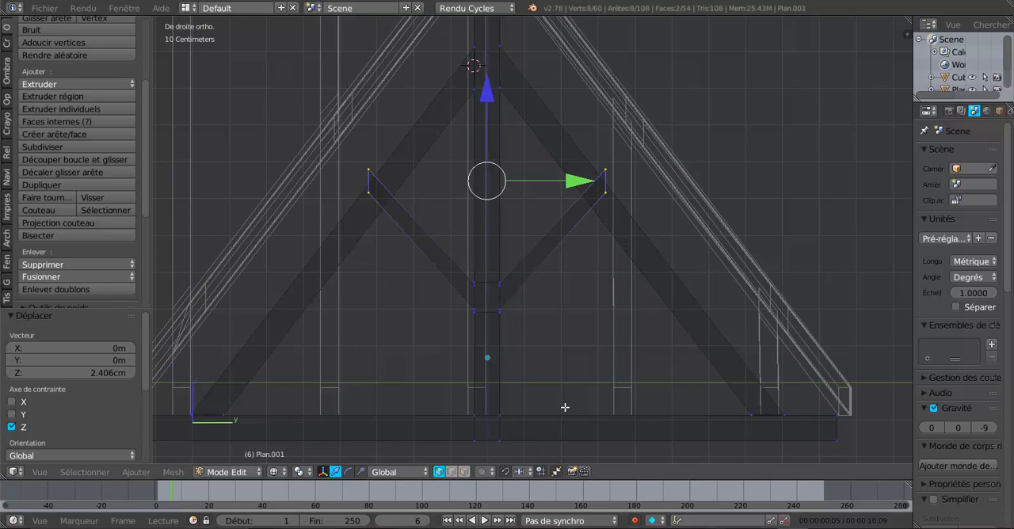
pyautogui.press('a')
pyautogui.press('c')
pyautogui.moveTo(474, 297)
pyautogui.mouseDown()
pyautogui.moveTo(491, 280)
pyautogui.moveTo(482, 308)
pyautogui.mouseUp()
pyautogui.press('Escape')
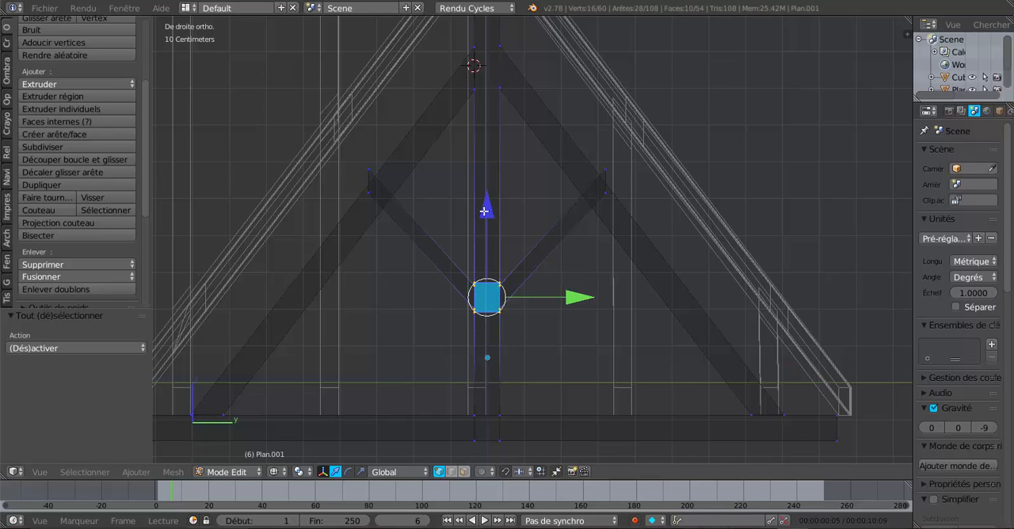
pyautogui.moveTo(484, 211); pyautogui.dragTo(491, 179)
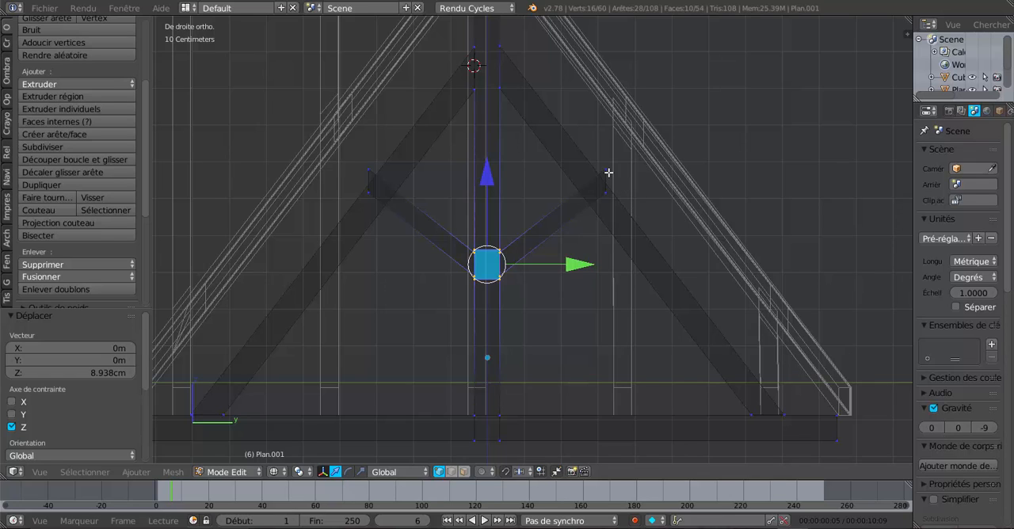
pyautogui.press('a')
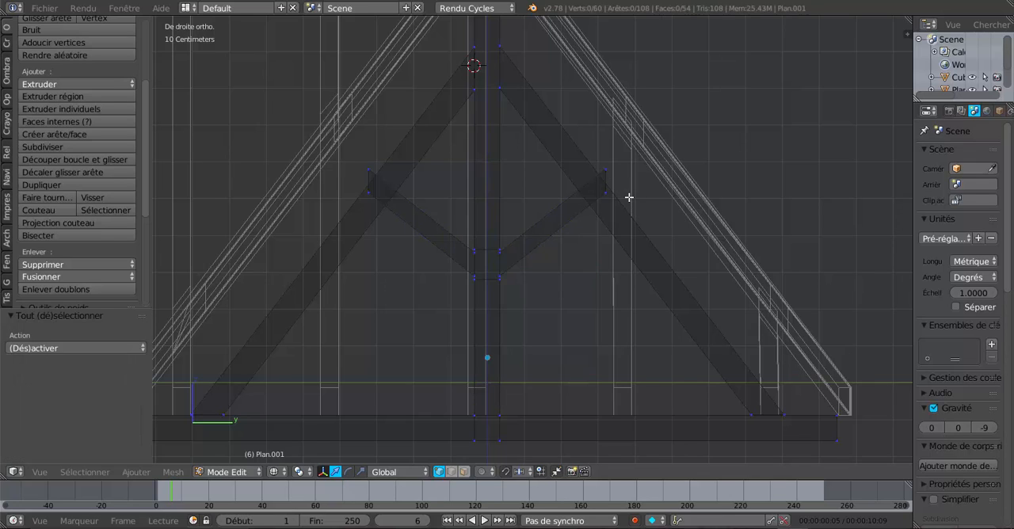
# Select the vertices at the outer ends of both diagonal struts and raise them about 5 mm along Z
pyautogui.press('c')
pyautogui.click(607, 185)
pyautogui.click(370, 181)
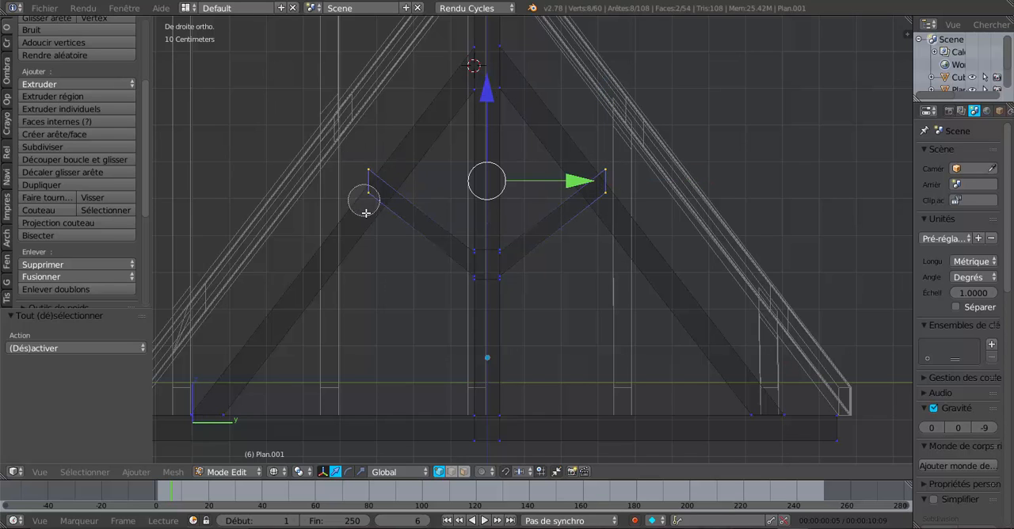
pyautogui.press('Escape')
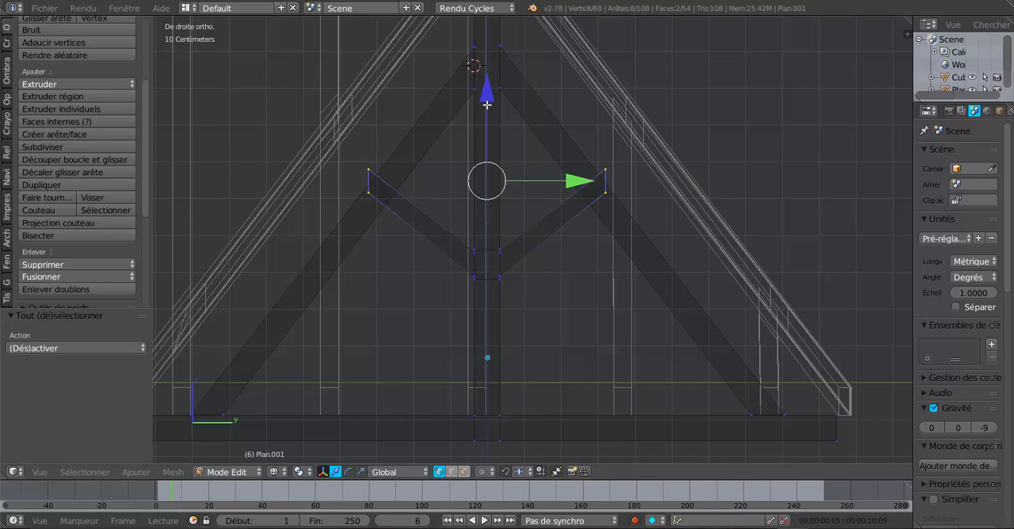
pyautogui.moveTo(486, 104); pyautogui.dragTo(487, 101)
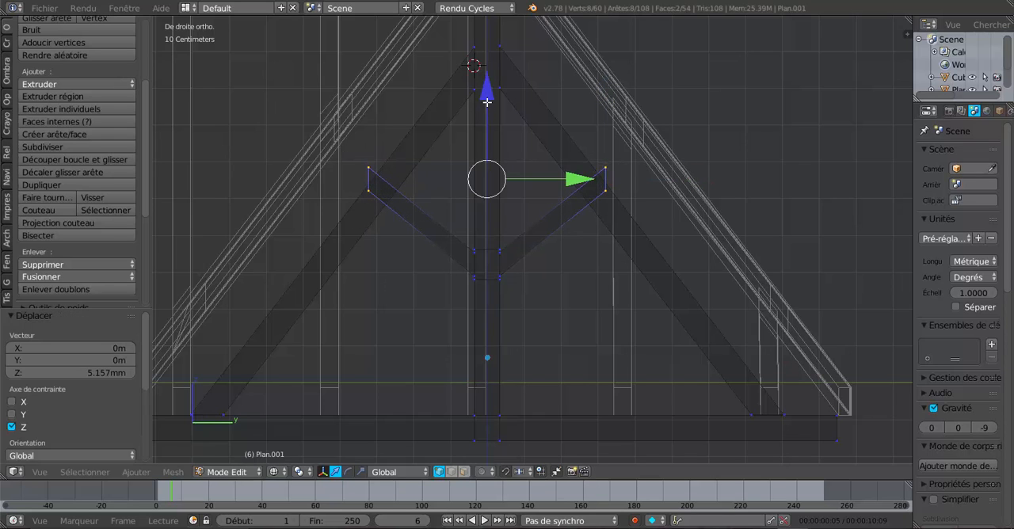
# Scale the selected strut ends along Y by about 0.834 and raise them about 2.9 cm along Z
pyautogui.click(360, 471)
pyautogui.moveTo(581, 179); pyautogui.dragTo(569, 183)
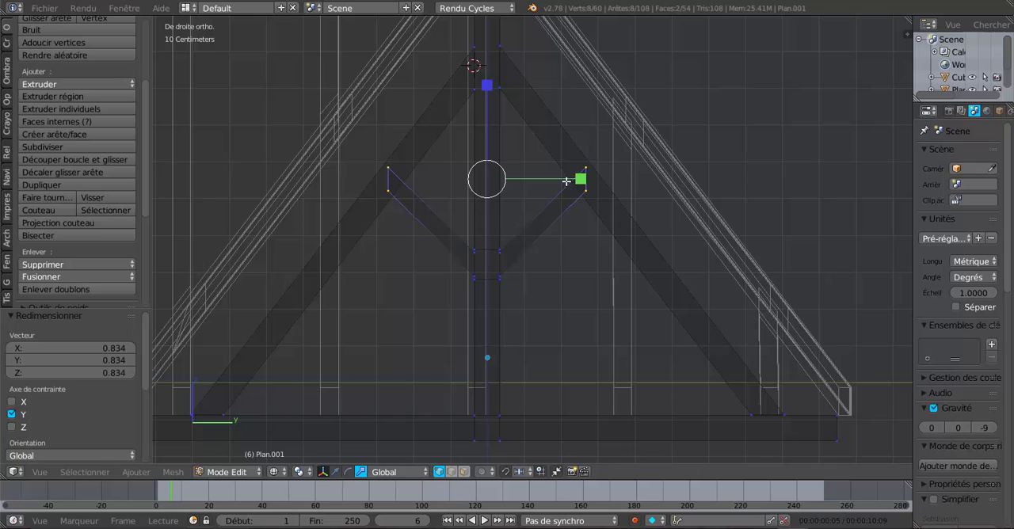
pyautogui.click(335, 471)
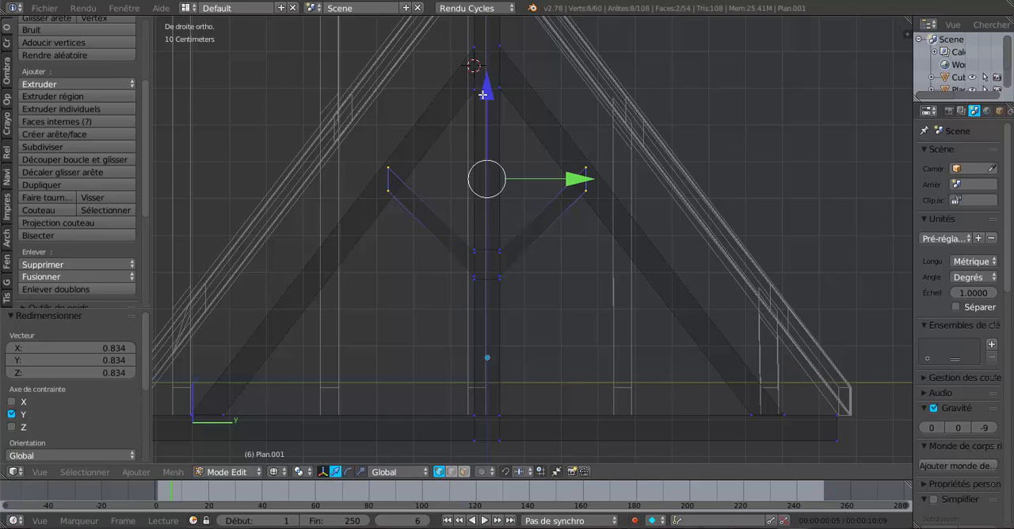
pyautogui.moveTo(483, 94)
pyautogui.mouseDown()
pyautogui.moveTo(481, 77)
pyautogui.moveTo(492, 84)
pyautogui.mouseUp()
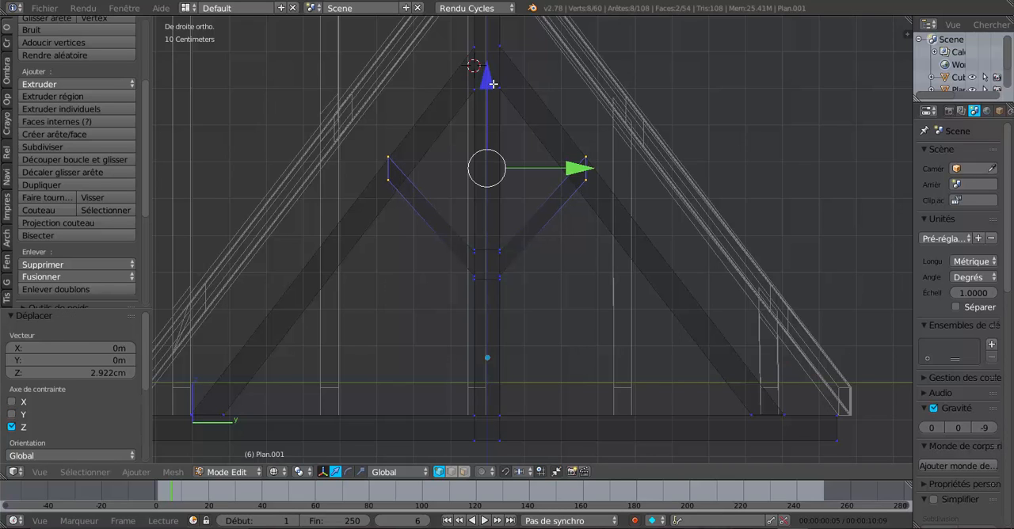
pyautogui.press('a')
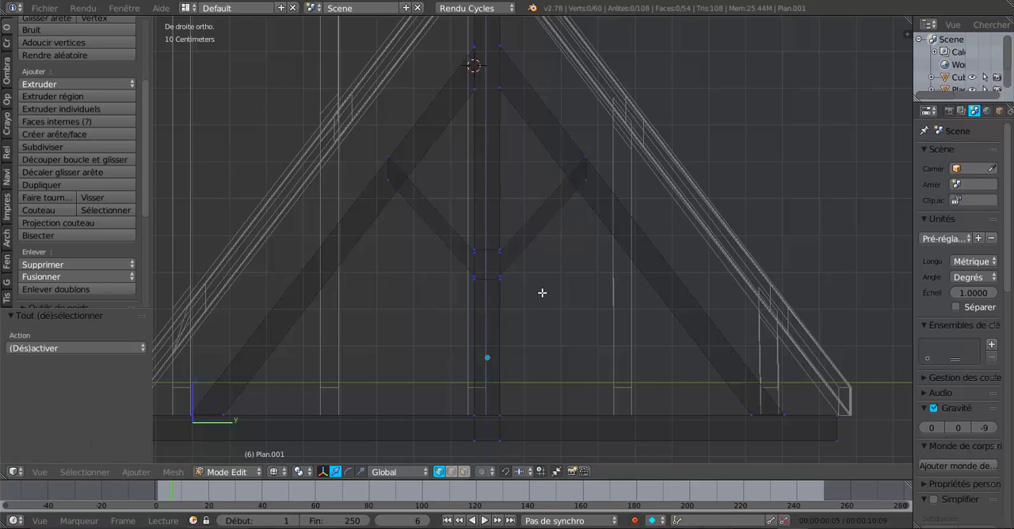
# Select all vertices of the king post section where the struts start and lower them along Z, making the struts steeper
pyautogui.press('c')
pyautogui.moveTo(482, 264); pyautogui.dragTo(473, 274)
pyautogui.rightClick(474, 274)
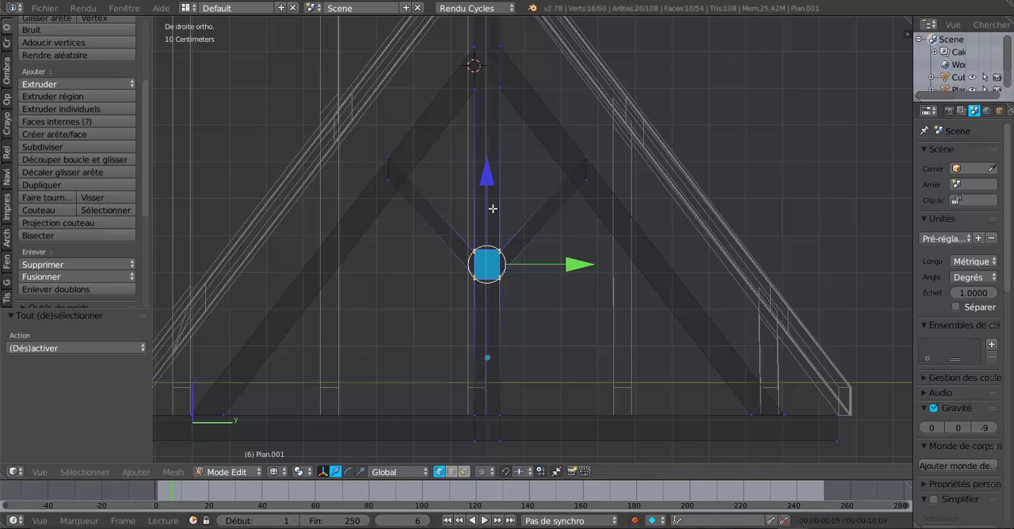
pyautogui.moveTo(491, 178); pyautogui.dragTo(491, 210)
pyautogui.click(491, 210)
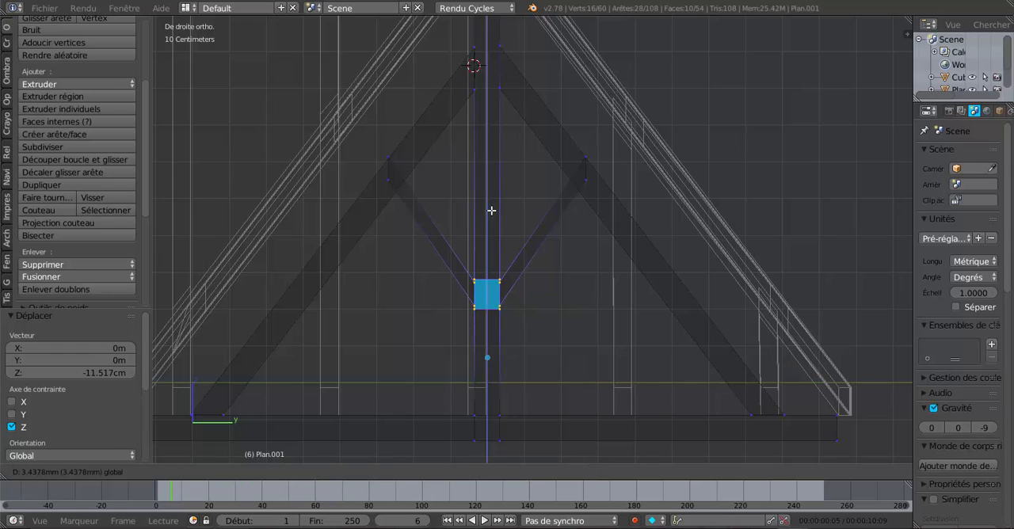
# Select the outer end vertices of both struts and lower them along Z toward the rafters' inner edges
pyautogui.press('a')
pyautogui.press('c')
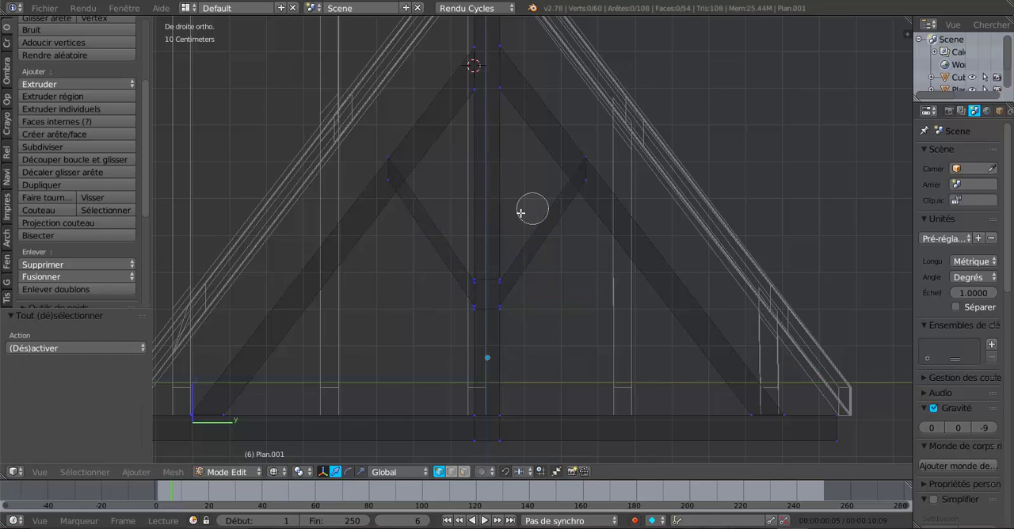
pyautogui.click(393, 165)
pyautogui.click(580, 169)
pyautogui.rightClick(590, 202)
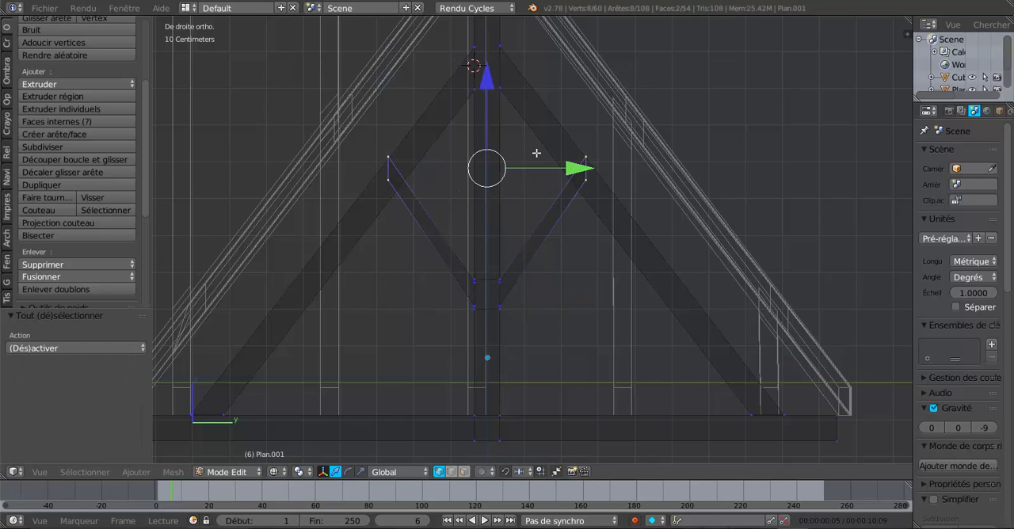
pyautogui.moveTo(488, 82)
pyautogui.mouseDown()
pyautogui.moveTo(502, 126)
pyautogui.moveTo(505, 118)
pyautogui.mouseUp()
pyautogui.press('a')
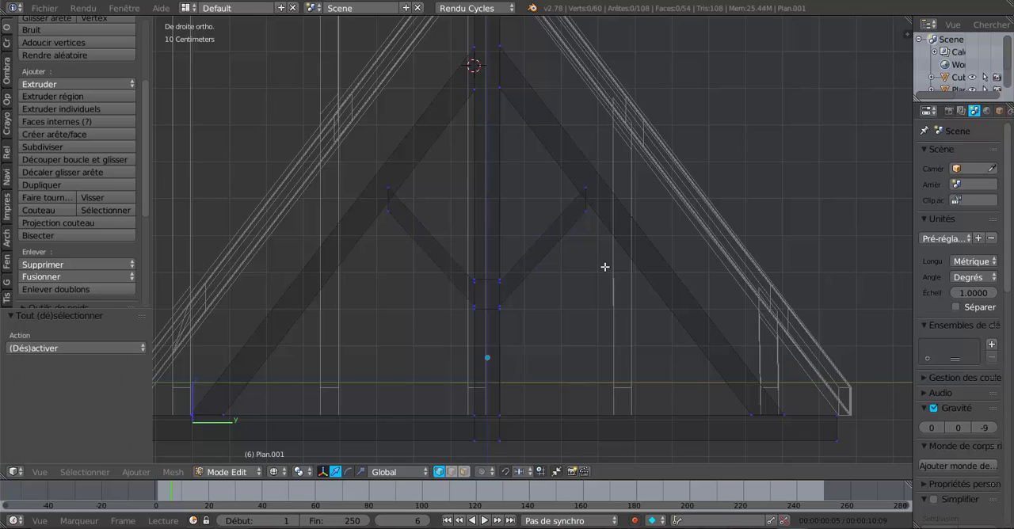
# Select only the right strut's outer end vertices and rotate them about -39.4° toward the slope of the rafter
pyautogui.press('c')
pyautogui.moveTo(585, 189); pyautogui.dragTo(585, 206)
pyautogui.rightClick(589, 229)
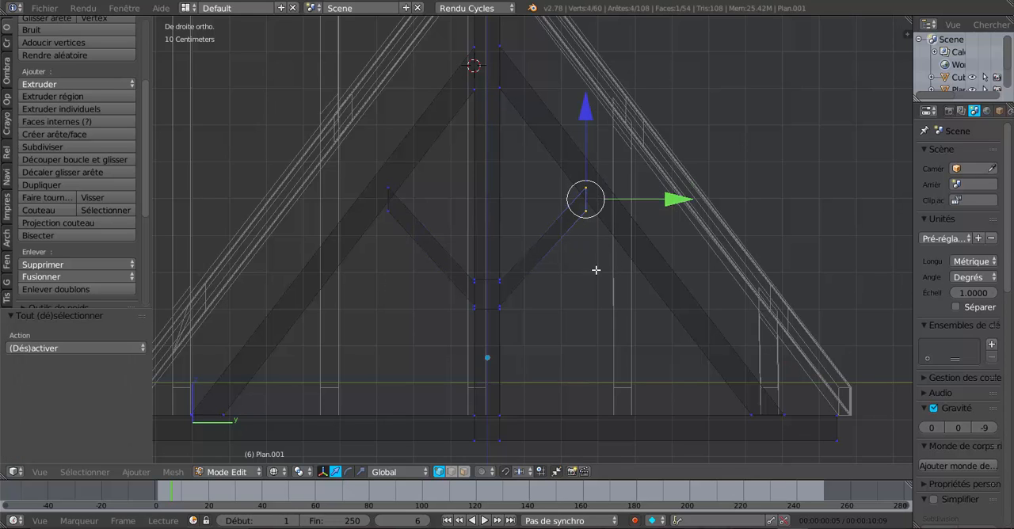
pyautogui.scroll(2, 651, 308)
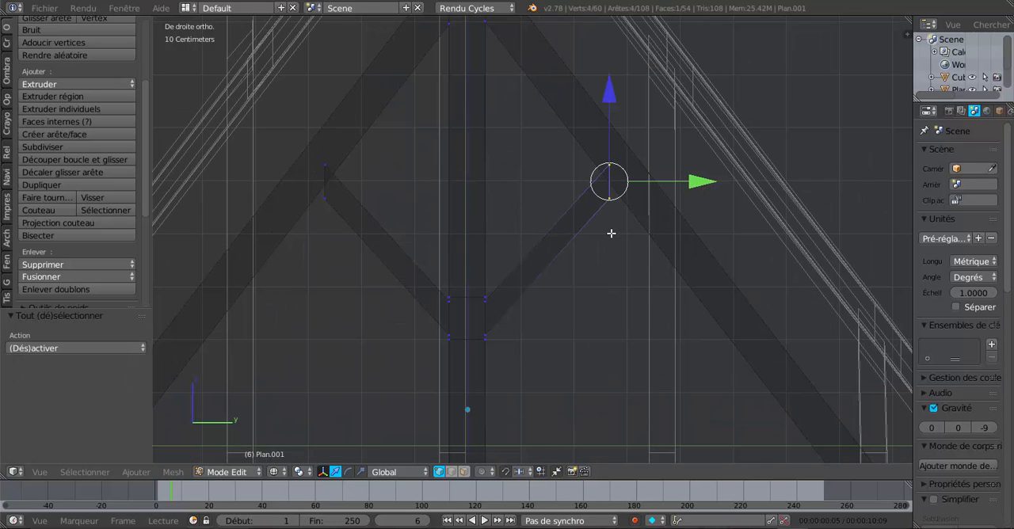
pyautogui.press('r')
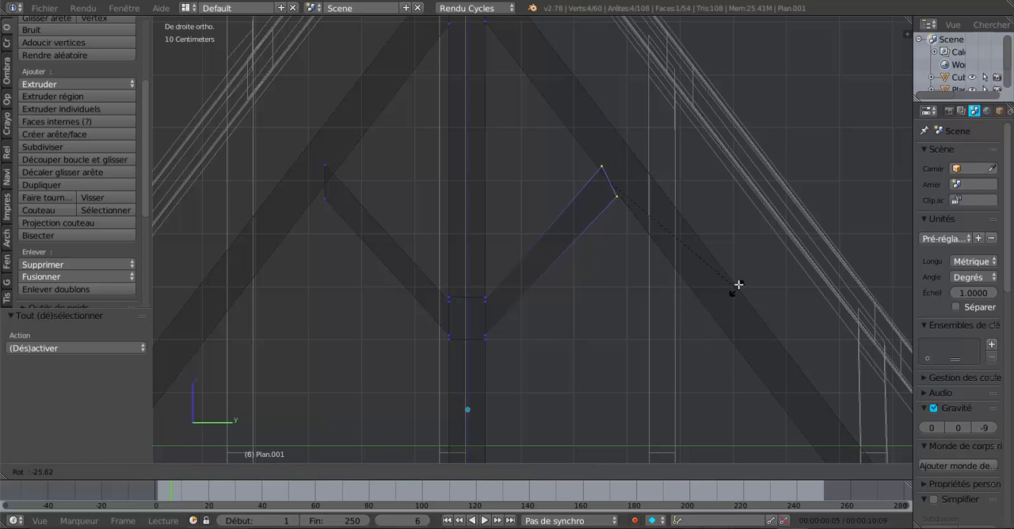
pyautogui.click(752, 252)
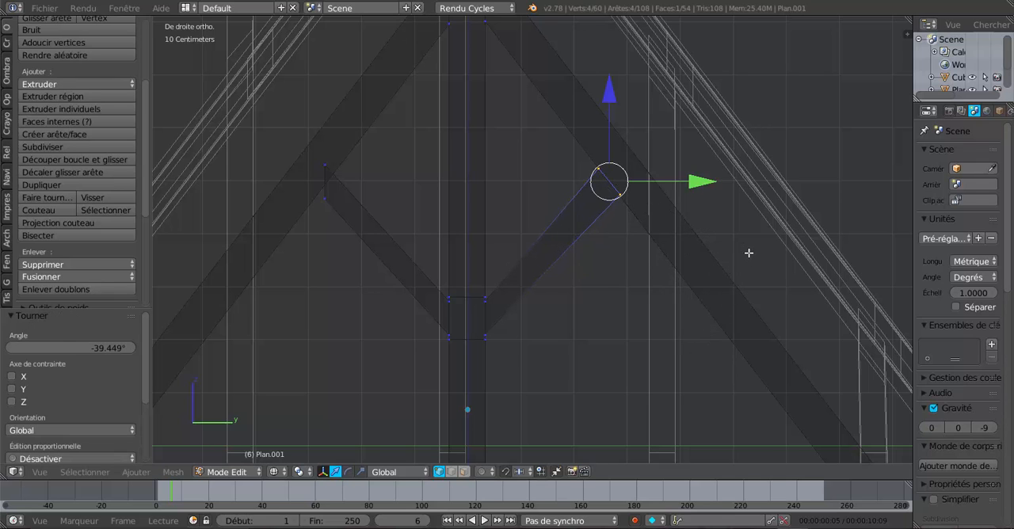
# Rotate the right strut's end about 2.5° more and shift it slightly along Y so it lies flush against the rafter
pyautogui.keyDown('shift'); pyautogui.moveTo(616, 249); pyautogui.dragTo(558, 313, button='middle'); pyautogui.keyUp('shift')
pyautogui.scroll(3, 562, 306)
pyautogui.scroll(3, 642, 279)
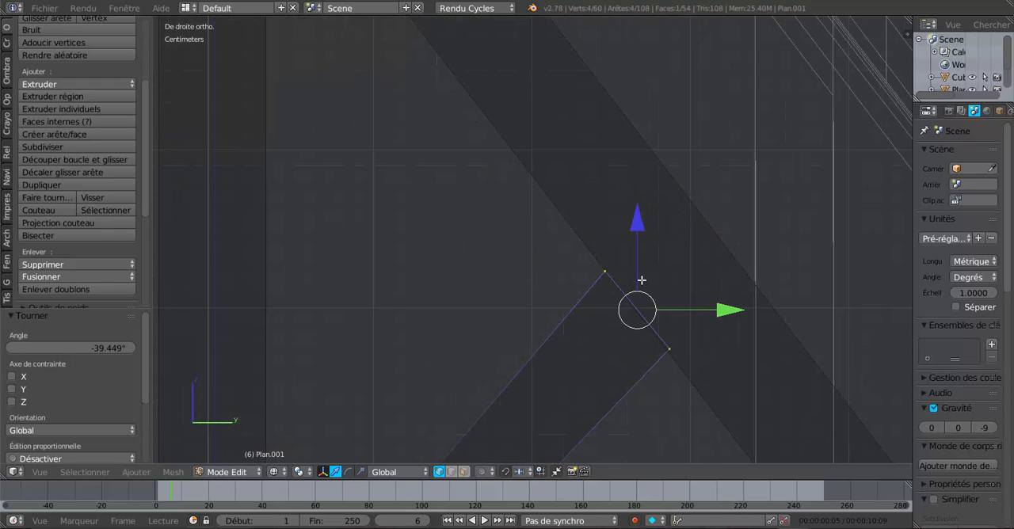
pyautogui.keyDown('shift'); pyautogui.moveTo(698, 317); pyautogui.dragTo(642, 229, button='middle'); pyautogui.keyUp('shift')
pyautogui.scroll(2, 658, 320)
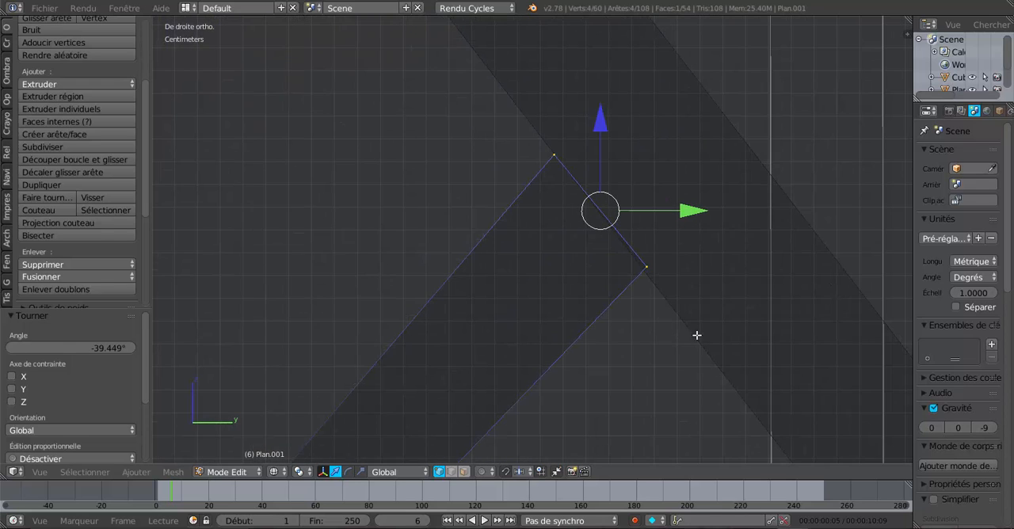
pyautogui.press('r')
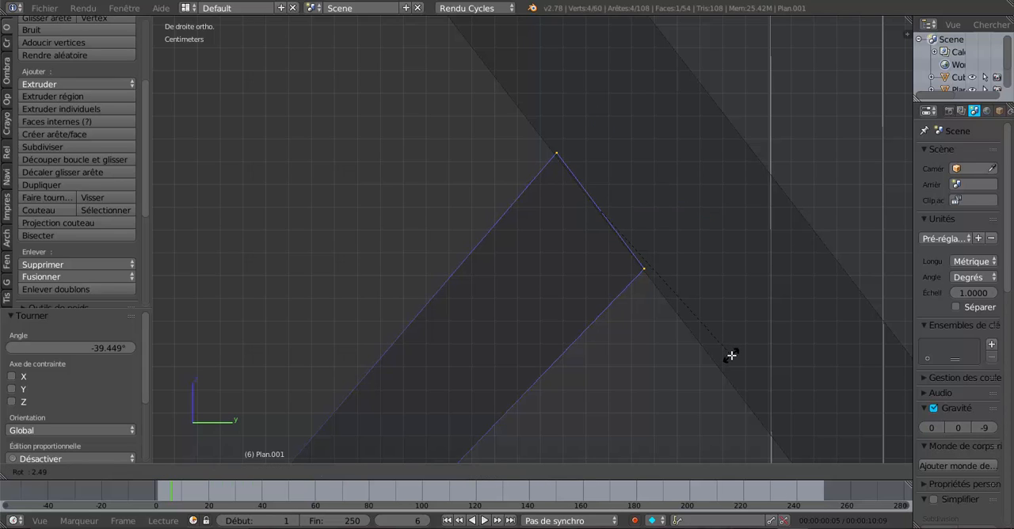
pyautogui.click(730, 354)
pyautogui.moveTo(689, 216); pyautogui.dragTo(685, 215)
# Select the left strut's outer end vertices, rotate them parallel to their rafter and shift them about 4.3 mm along Y
pyautogui.scroll(-3, 647, 265)
pyautogui.keyDown('shift'); pyautogui.moveTo(190, 275); pyautogui.dragTo(578, 254, button='middle'); pyautogui.keyUp('shift')
pyautogui.press('a')
pyautogui.press('c')
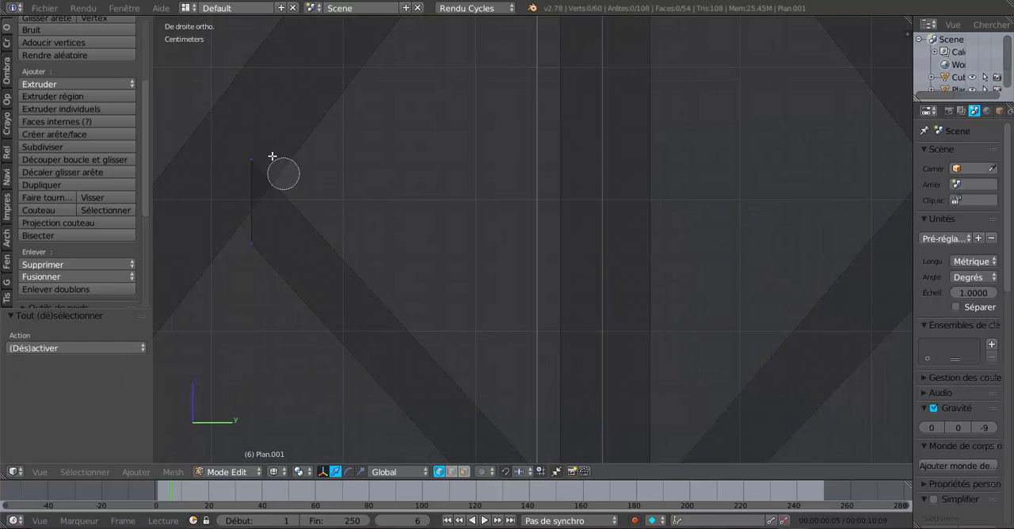
pyautogui.moveTo(249, 147); pyautogui.dragTo(257, 266)
pyautogui.rightClick(256, 282)
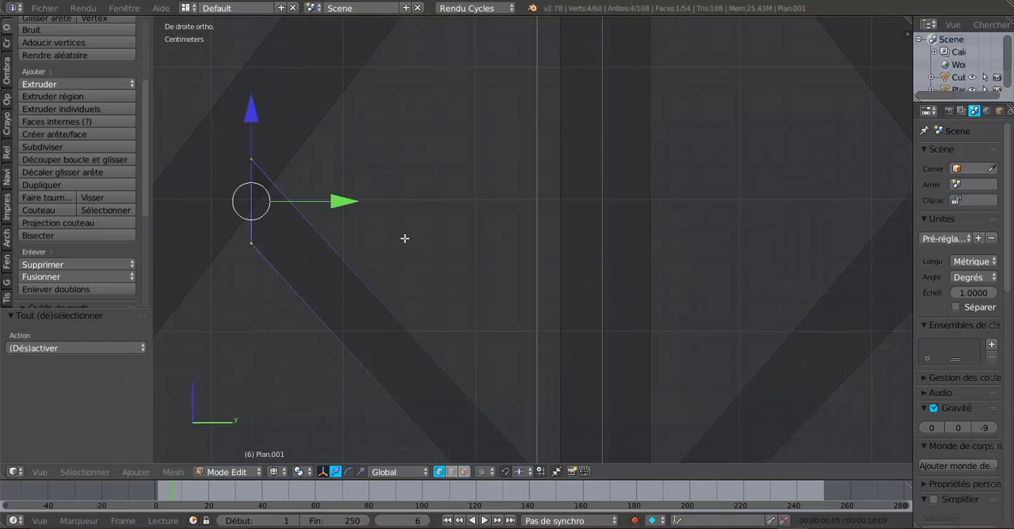
pyautogui.press('r')
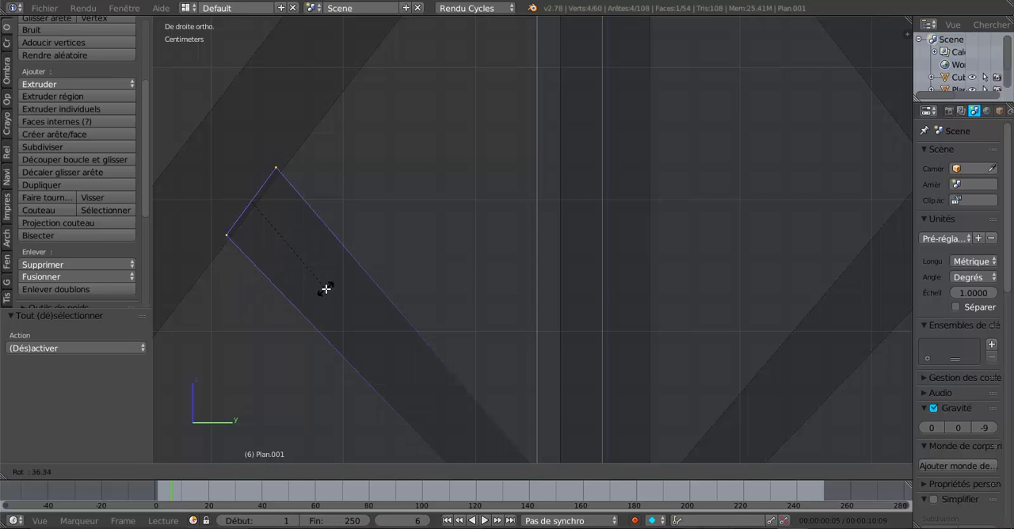
pyautogui.click(322, 281)
pyautogui.moveTo(336, 201); pyautogui.dragTo(341, 201)
# Fine-tune the left strut's end with a rotation of about -0.5° and a shift of about 0.9 mm along Y
pyautogui.keyDown('shift'); pyautogui.moveTo(309, 230); pyautogui.dragTo(591, 300, button='middle'); pyautogui.keyUp('shift')
pyautogui.scroll(4, 489, 231)
pyautogui.scroll(2, 590, 300)
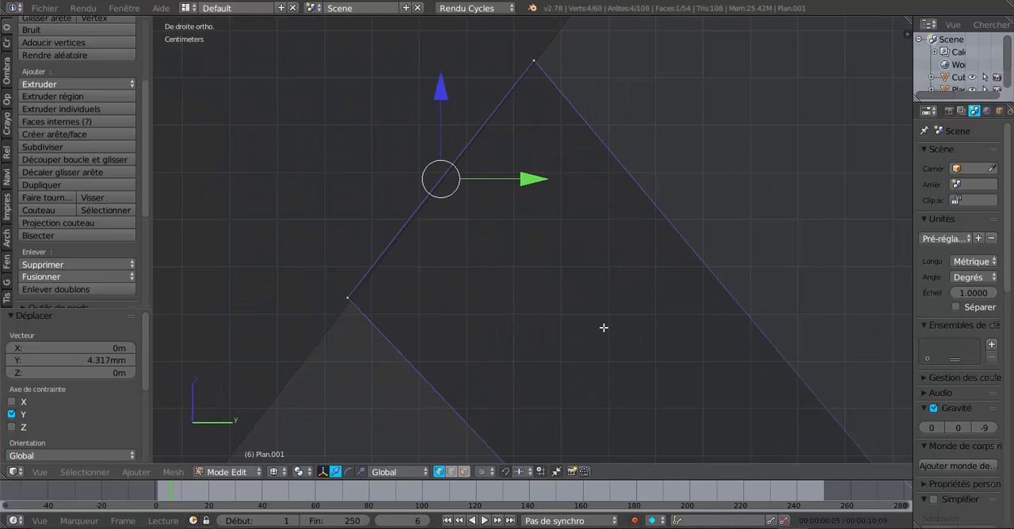
pyautogui.press('r')
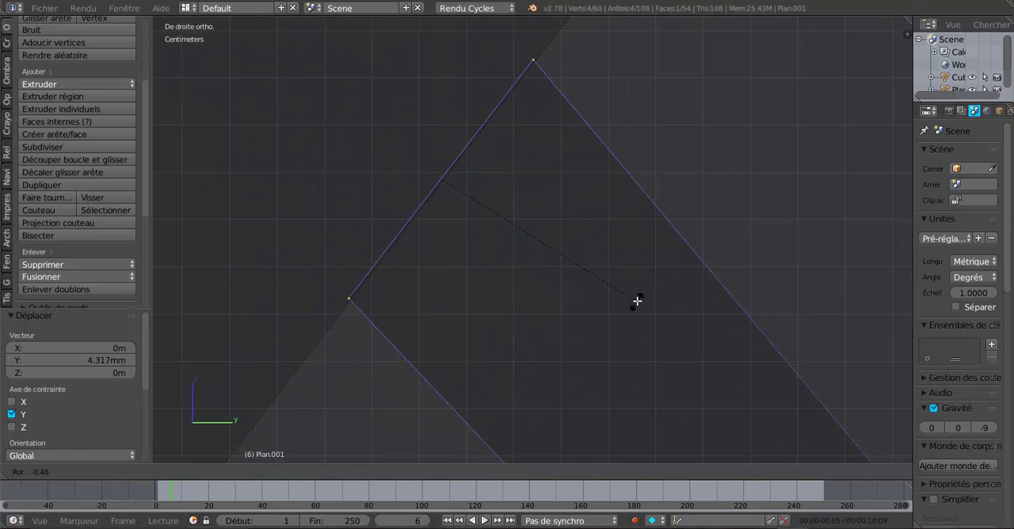
pyautogui.click(637, 301)
pyautogui.moveTo(530, 179); pyautogui.dragTo(533, 179)
# Add the right strut's end vertices to the selection and scale both end faces to about 0.725 around Origines individuelles
pyautogui.scroll(-5, 534, 180)
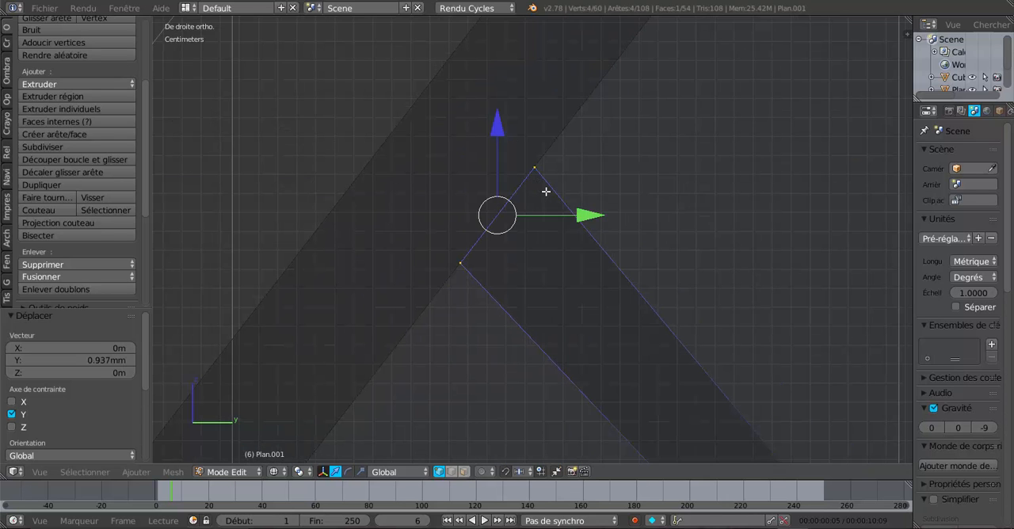
pyautogui.keyDown('shift'); pyautogui.scroll(-1, 630, 239); pyautogui.keyUp('shift')
pyautogui.keyDown('shift'); pyautogui.moveTo(757, 237); pyautogui.dragTo(525, 213, button='middle'); pyautogui.keyUp('shift')
pyautogui.scroll(-5, 683, 240)
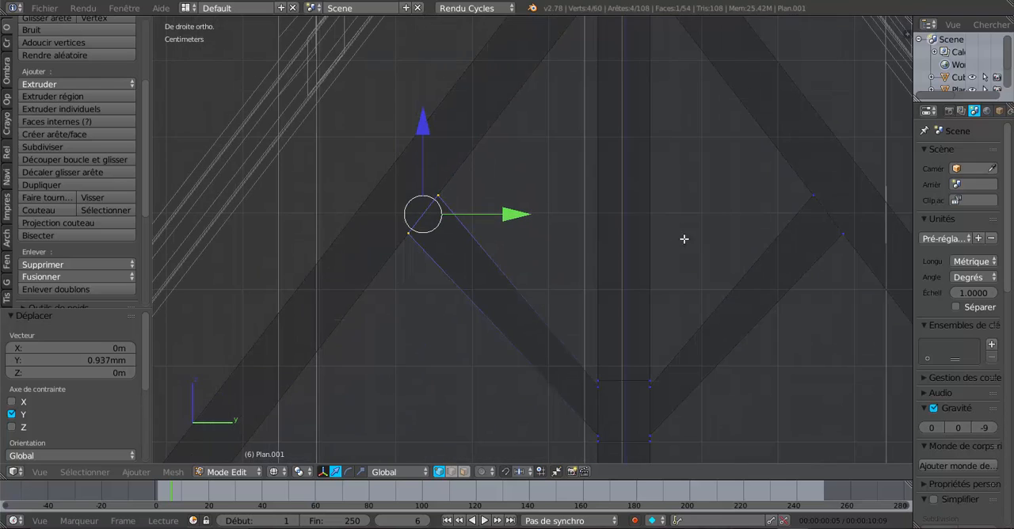
pyautogui.keyDown('shift'); pyautogui.moveTo(684, 240); pyautogui.dragTo(622, 229, button='middle'); pyautogui.keyUp('shift')
pyautogui.keyDown('shift'); pyautogui.rightClick(720, 187); pyautogui.keyUp('shift')
pyautogui.keyDown('shift'); pyautogui.rightClick(749, 227); pyautogui.keyUp('shift')
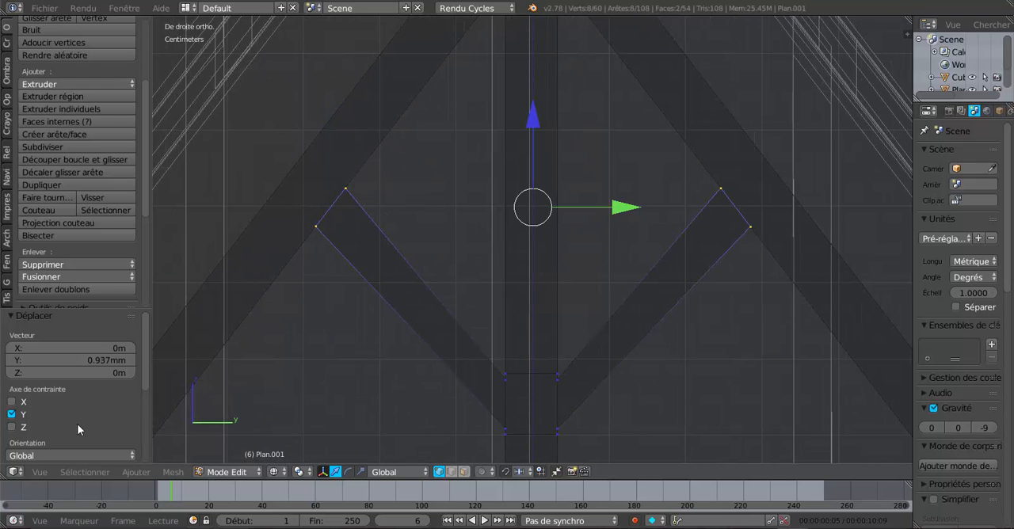
pyautogui.click(292, 471)
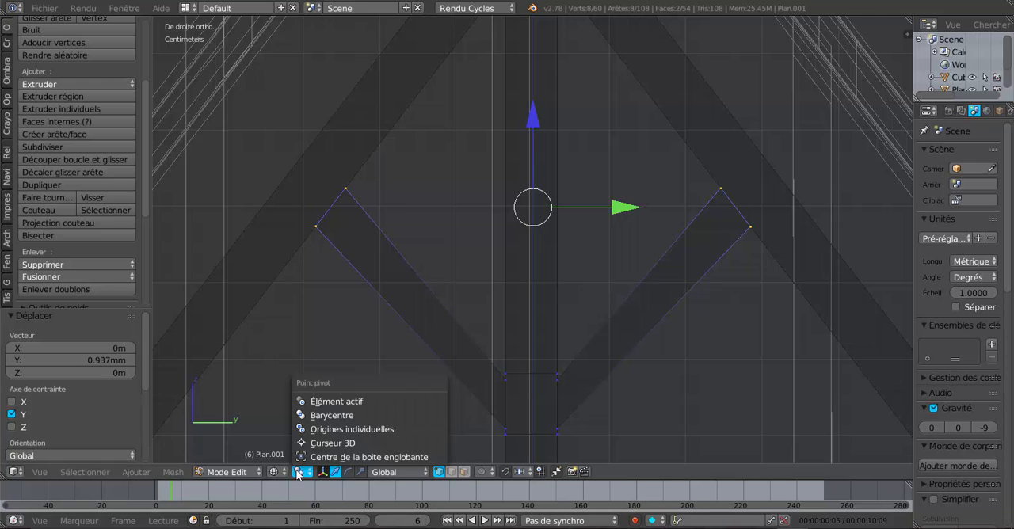
pyautogui.click(350, 430)
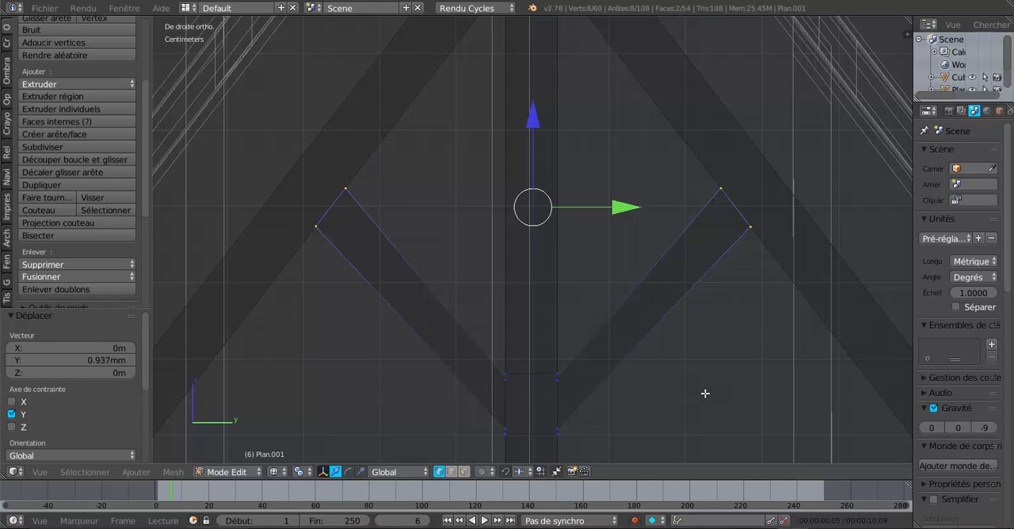
pyautogui.press('s')
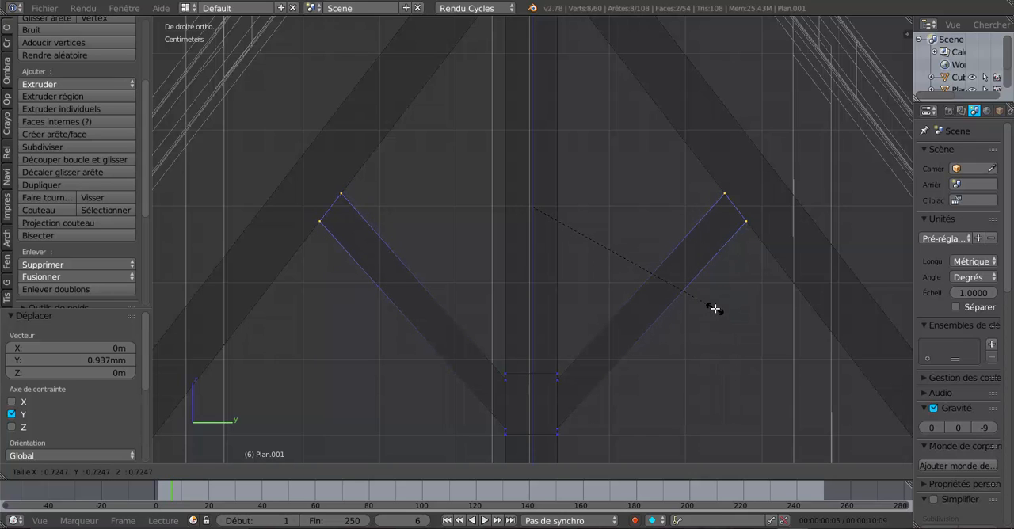
pyautogui.click(715, 309)
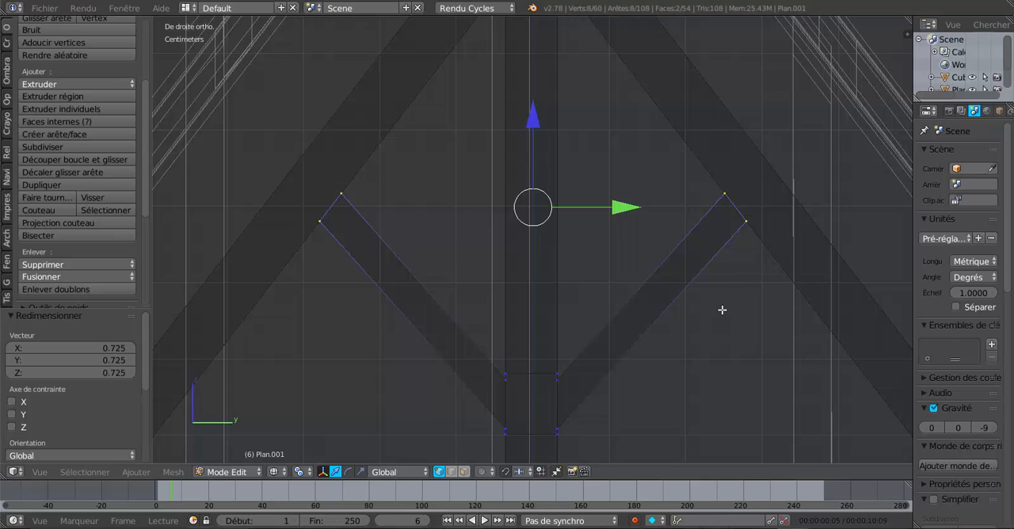
# Switch to solid shading, change the pivot point, and scale both struts' outer end faces to about 1.176 along X
pyautogui.moveTo(729, 323); pyautogui.dragTo(681, 385, button='middle')
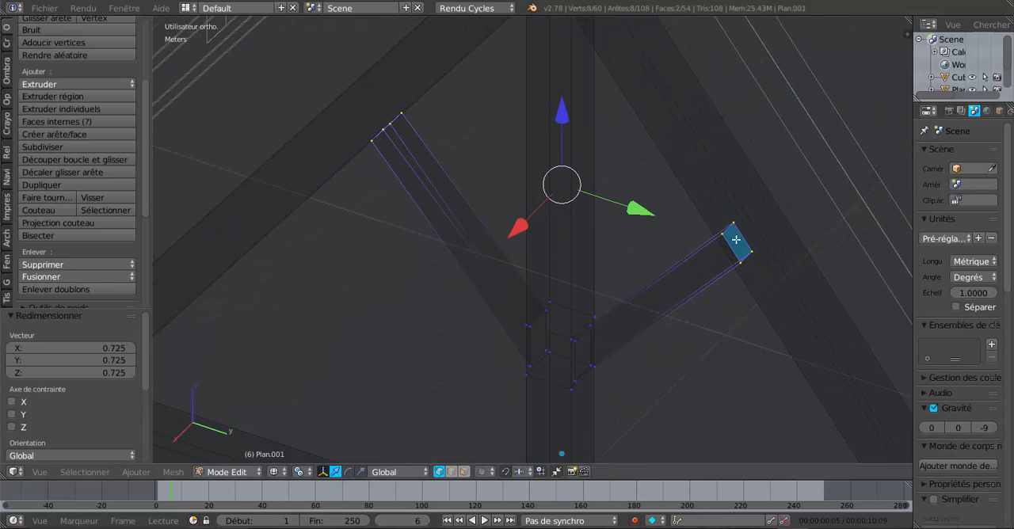
pyautogui.moveTo(737, 267); pyautogui.dragTo(830, 224, button='middle')
pyautogui.press('z')
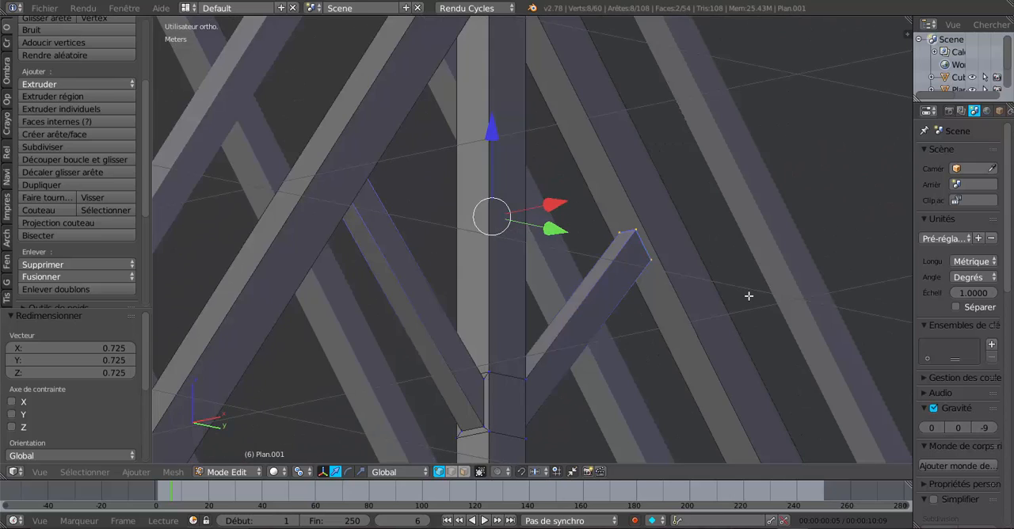
pyautogui.moveTo(749, 294)
pyautogui.mouseDown(button='middle')
pyautogui.moveTo(587, 377)
pyautogui.moveTo(737, 310)
pyautogui.moveTo(739, 280)
pyautogui.mouseUp(button='middle')
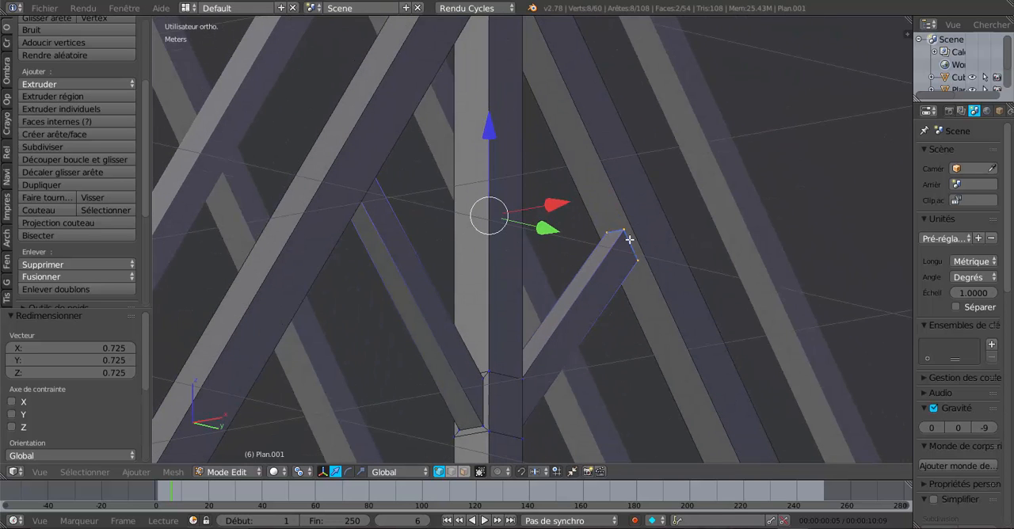
pyautogui.click(298, 472)
pyautogui.click(316, 416)
pyautogui.click(361, 472)
pyautogui.moveTo(484, 418); pyautogui.dragTo(542, 420, button='middle')
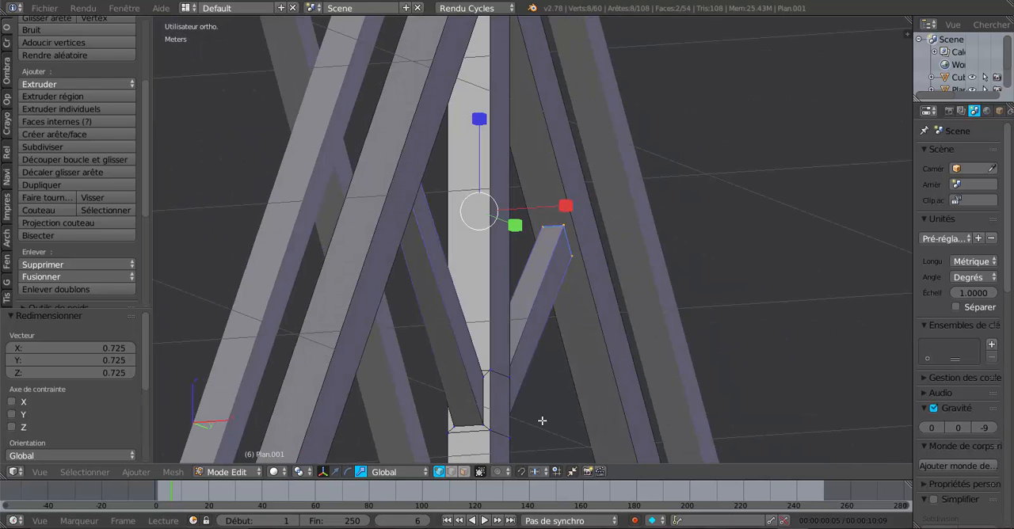
pyautogui.moveTo(551, 369); pyautogui.dragTo(543, 393, button='middle')
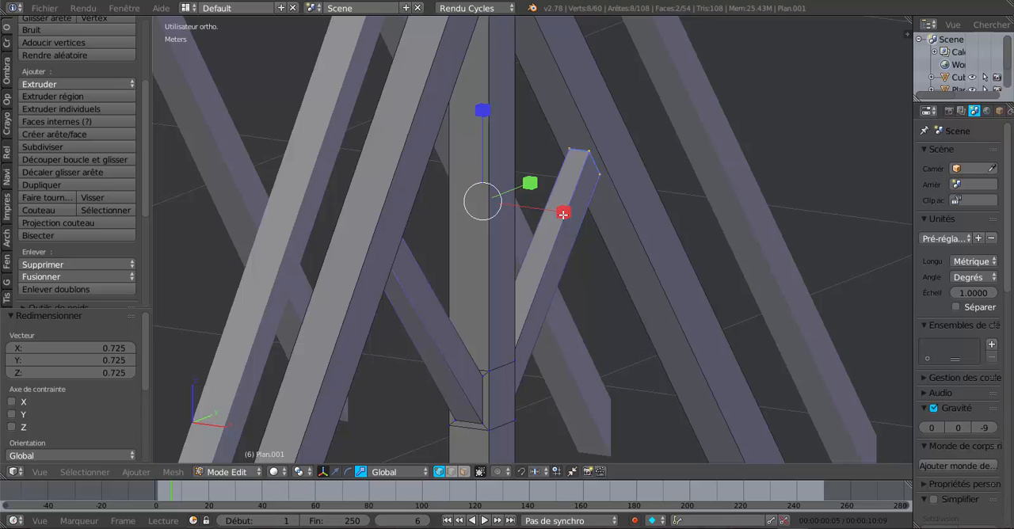
pyautogui.moveTo(564, 213); pyautogui.dragTo(578, 213)
pyautogui.moveTo(579, 213); pyautogui.dragTo(363, 295, button='middle')
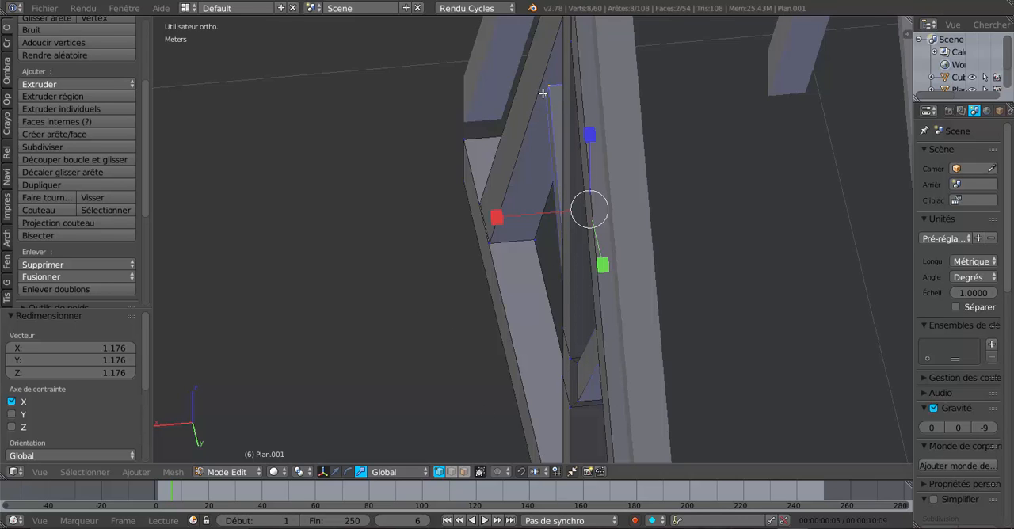
# Select both struts' lower vertices at the king post and raise them slightly along Z to slim the struts there
pyautogui.moveTo(542, 94); pyautogui.dragTo(482, 232, button='middle')
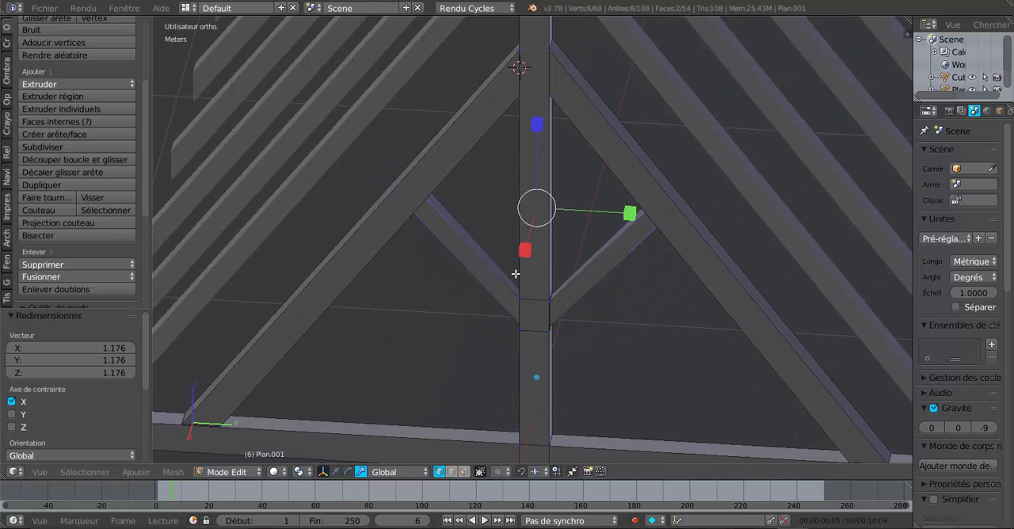
pyautogui.moveTo(599, 336); pyautogui.dragTo(614, 310, button='middle')
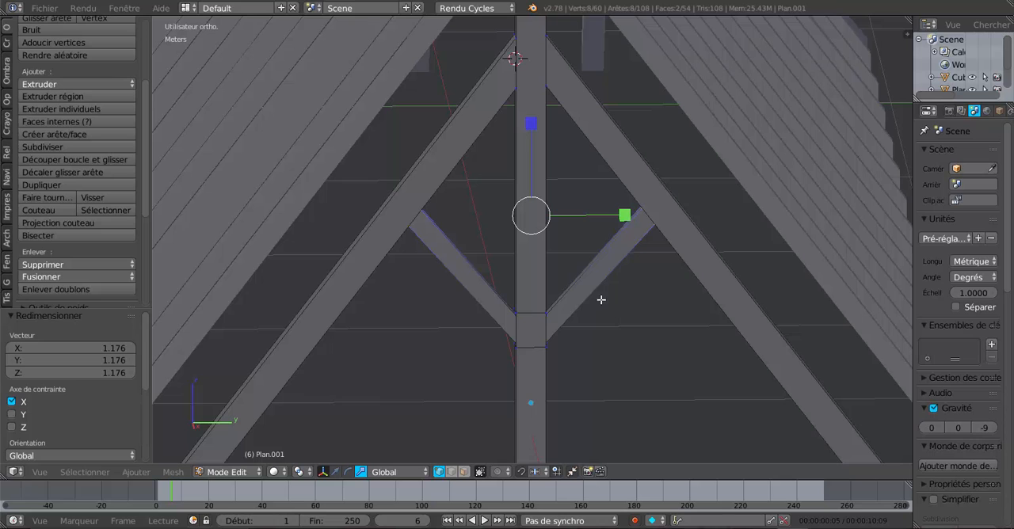
pyautogui.keyDown('shift'); pyautogui.moveTo(578, 310); pyautogui.dragTo(587, 332, button='middle'); pyautogui.keyUp('shift')
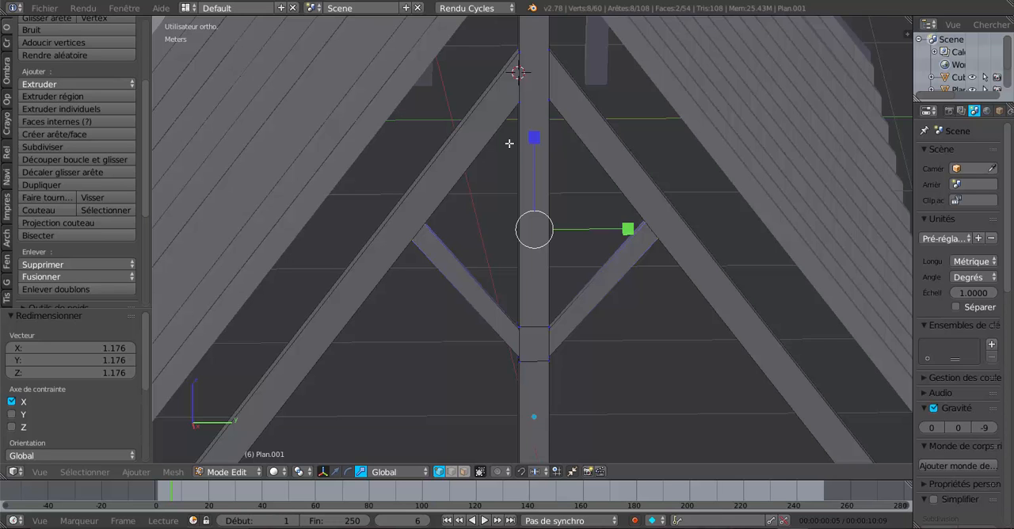
pyautogui.scroll(-3, 509, 143)
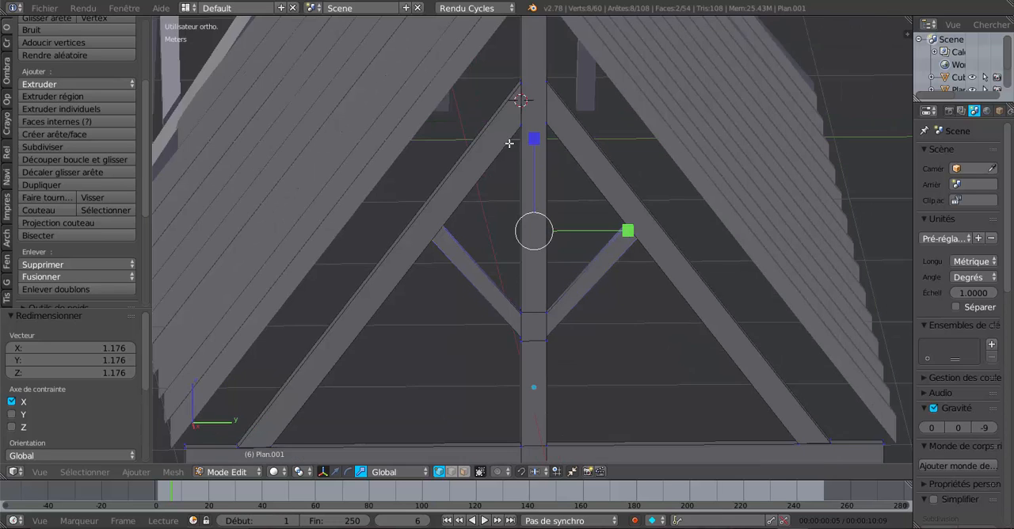
pyautogui.moveTo(528, 281); pyautogui.dragTo(542, 298, button='middle')
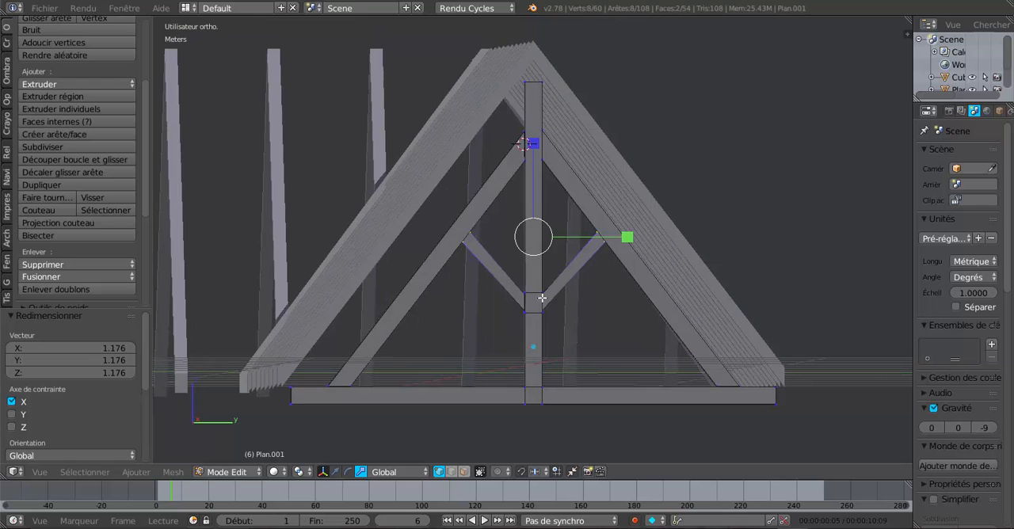
pyautogui.scroll(3, 593, 312)
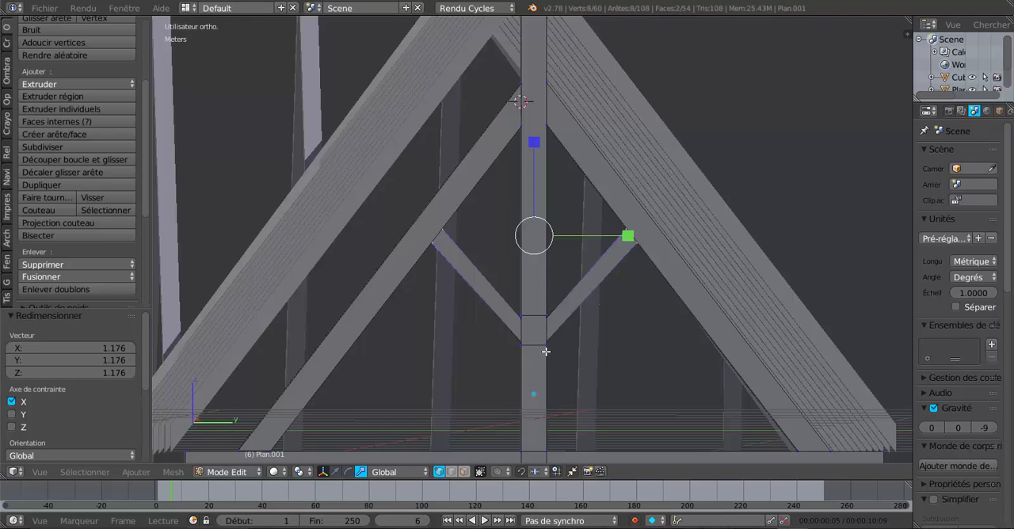
pyautogui.press('z')
pyautogui.press('a')
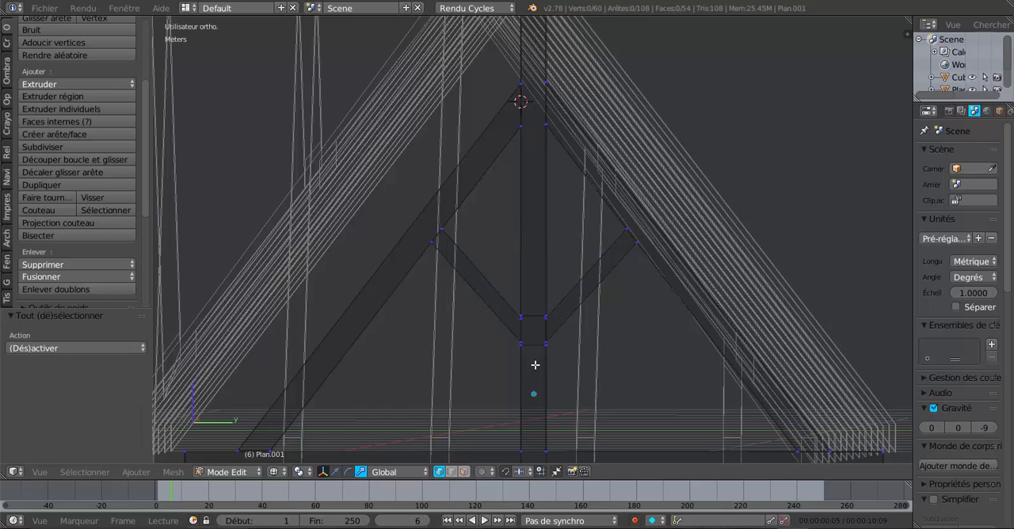
pyautogui.press('c')
pyautogui.click(539, 348)
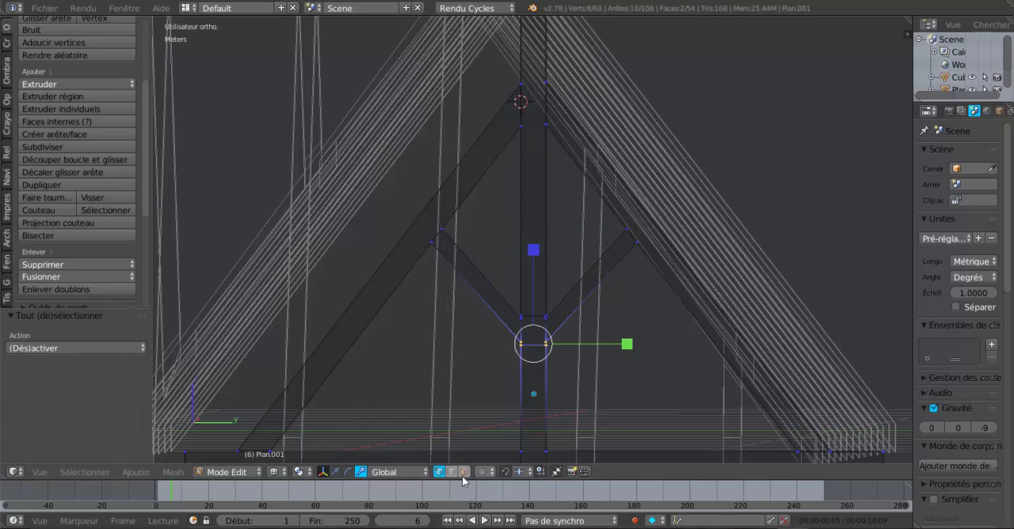
pyautogui.click(335, 471)
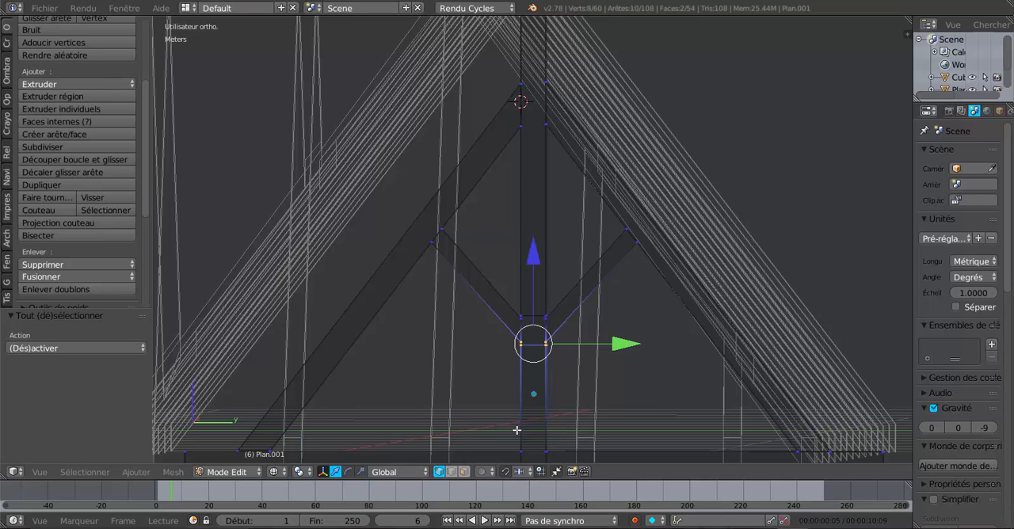
pyautogui.press('z')
pyautogui.scroll(2, 570, 338)
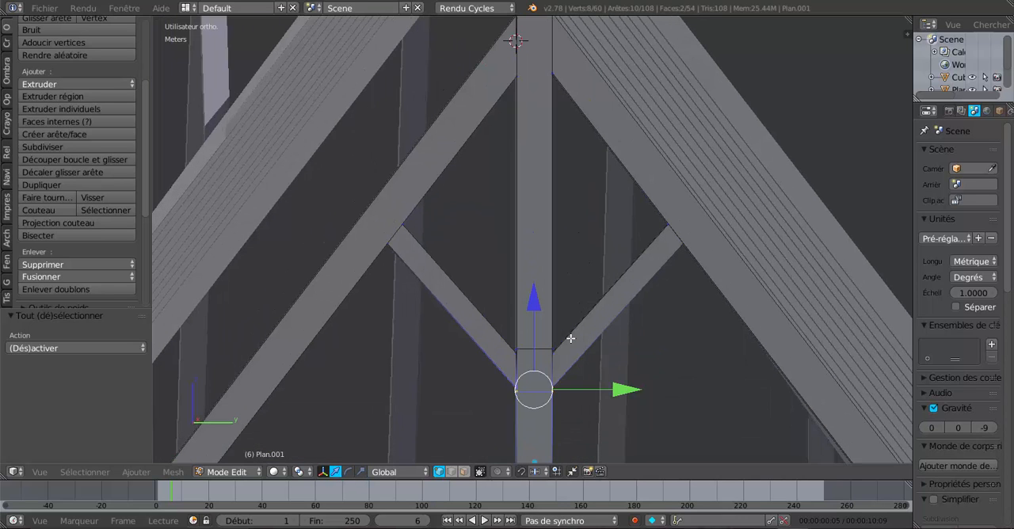
pyautogui.moveTo(534, 304); pyautogui.dragTo(542, 304)
pyautogui.scroll(-5, 552, 321)
# Return the truss to Object Mode and display the layer containing the ridge beam and purlins as well
pyautogui.press('Tab')
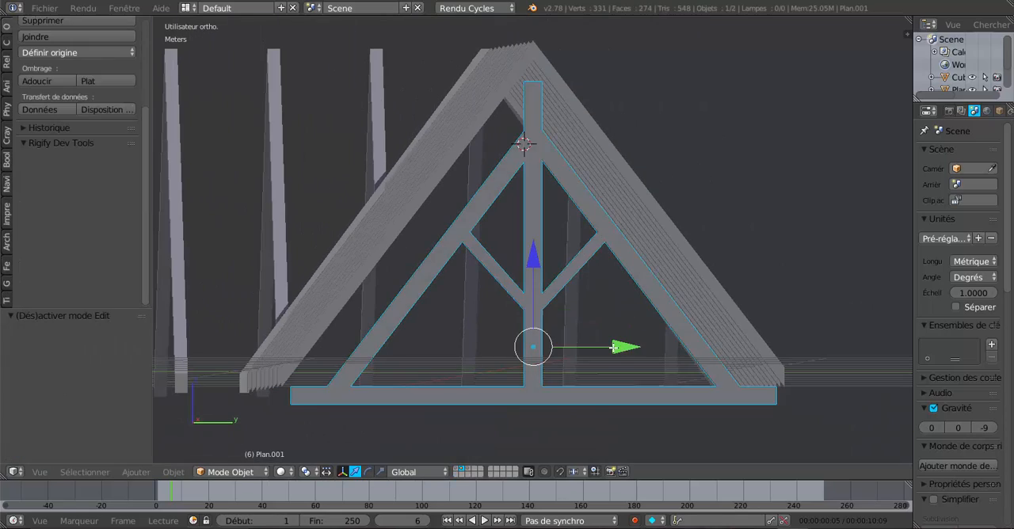
pyautogui.press('Tab')
pyautogui.moveTo(577, 351); pyautogui.dragTo(611, 369, button='middle')
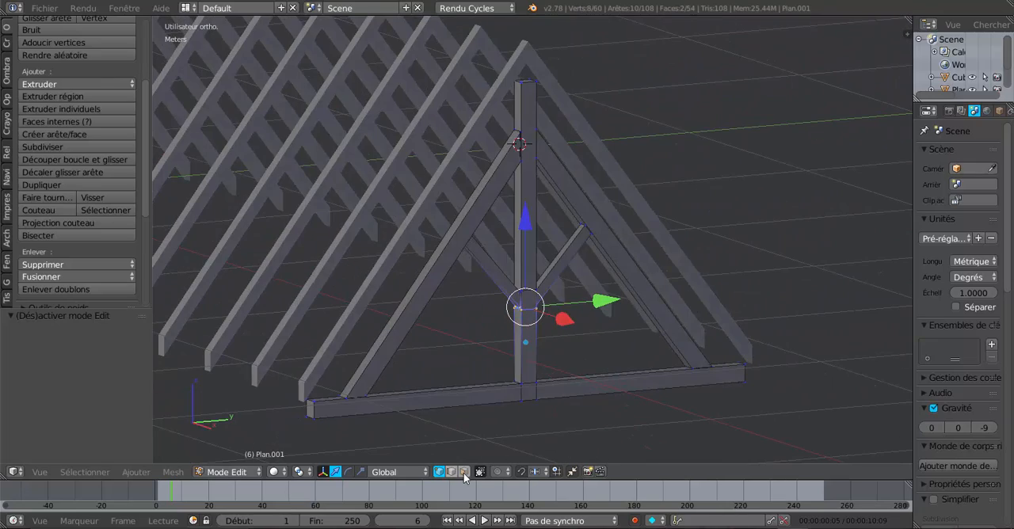
pyautogui.press('Tab')
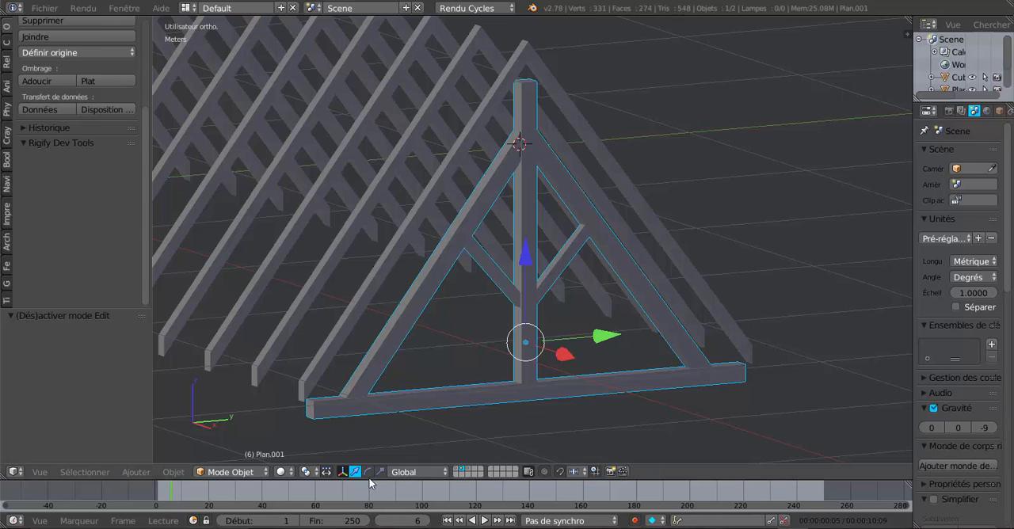
pyautogui.keyDown('shift'); pyautogui.moveTo(530, 415); pyautogui.dragTo(554, 361, button='middle'); pyautogui.keyUp('shift')
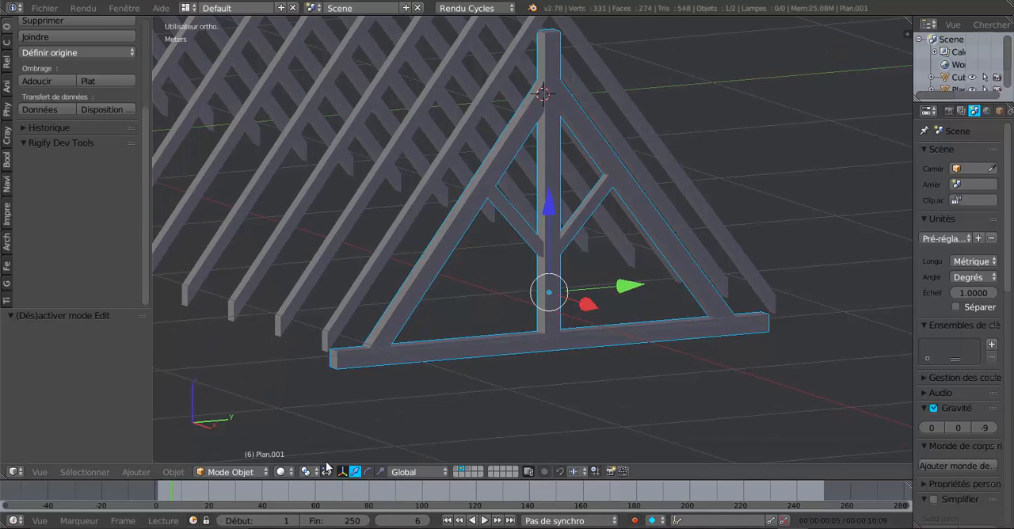
pyautogui.moveTo(417, 411); pyautogui.dragTo(499, 404, button='middle')
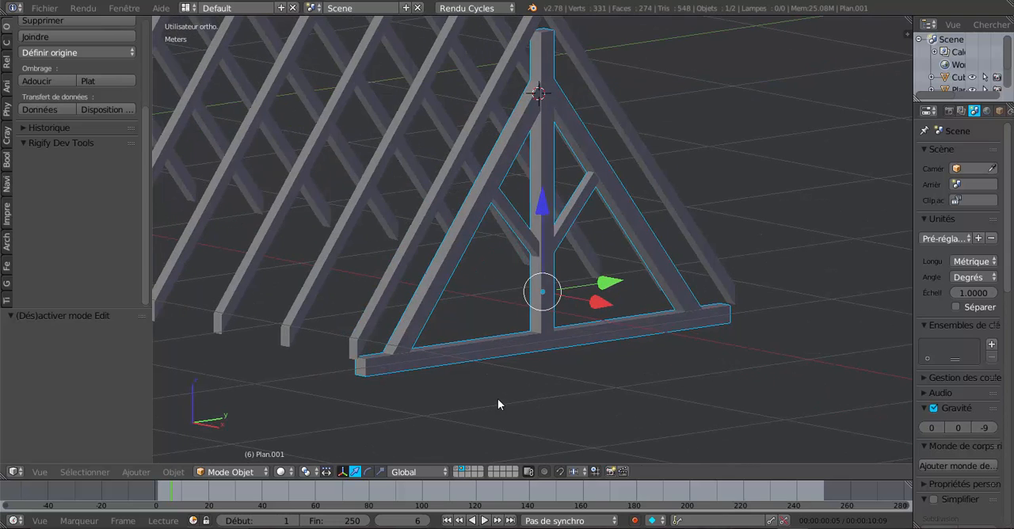
pyautogui.keyDown('shift'); pyautogui.click(467, 473); pyautogui.keyUp('shift')
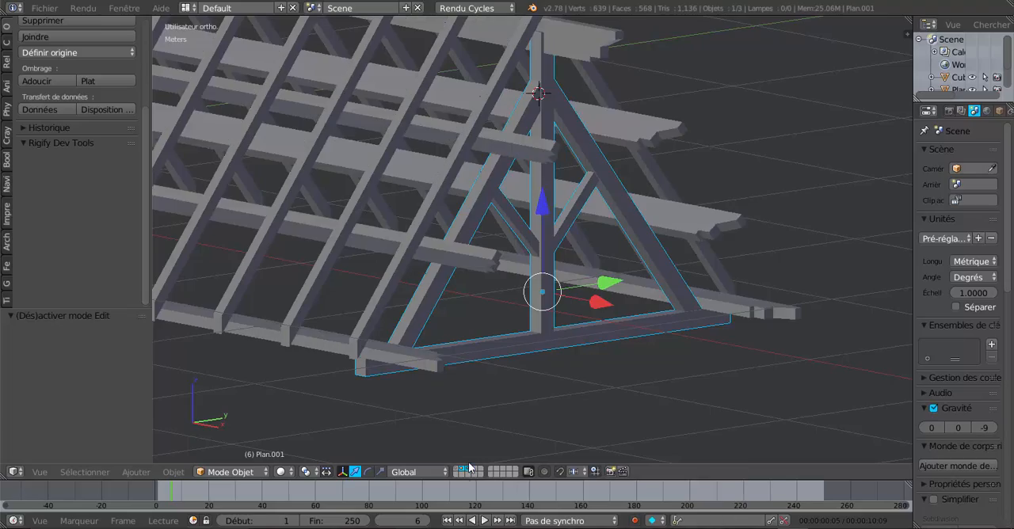
# Examine from several angles how the gable-end truss meets the ridge beam, purlins and rafters
pyautogui.moveTo(580, 362); pyautogui.dragTo(516, 343, button='middle')
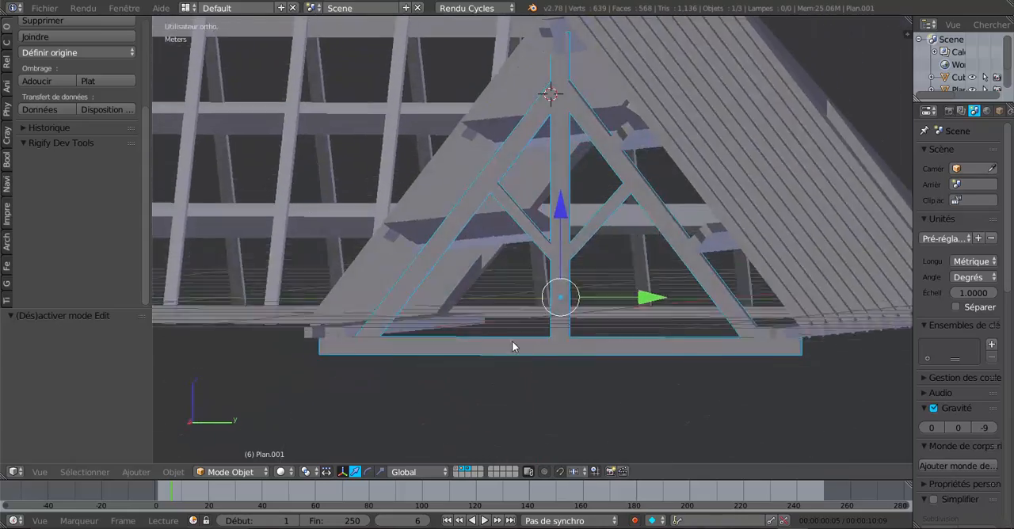
pyautogui.moveTo(534, 285); pyautogui.dragTo(573, 173, button='middle')
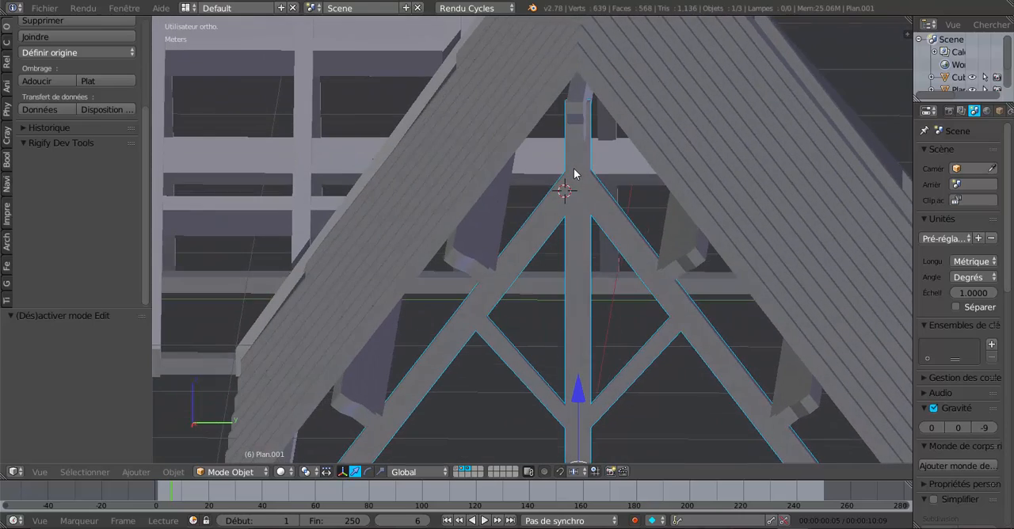
pyautogui.moveTo(575, 267); pyautogui.dragTo(577, 301, button='middle')
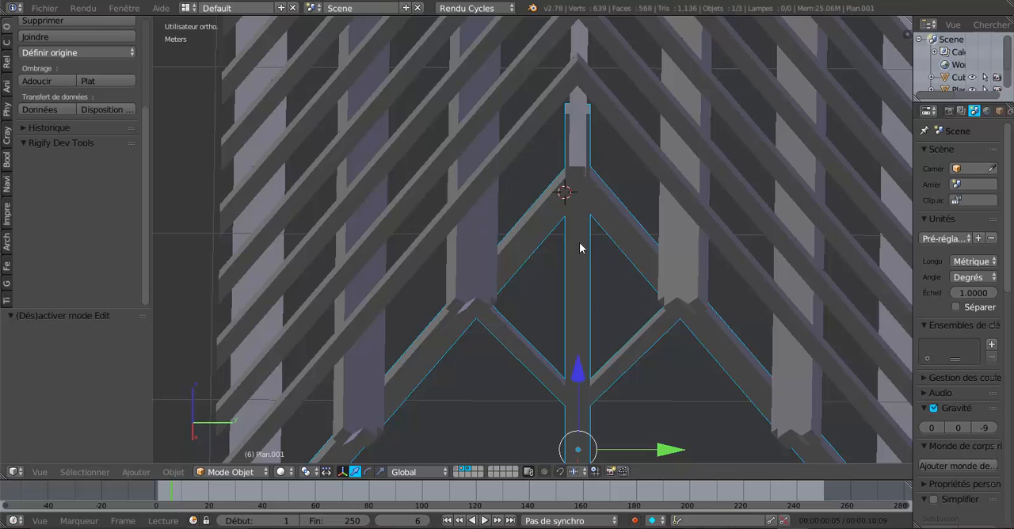
pyautogui.moveTo(581, 245); pyautogui.dragTo(590, 106, button='middle')
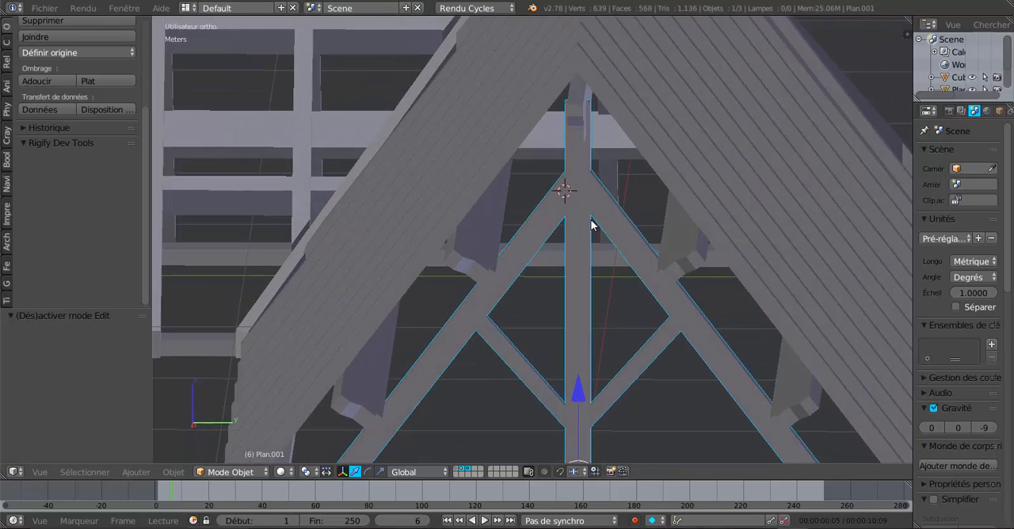
pyautogui.moveTo(585, 268); pyautogui.dragTo(610, 255, button='middle')
pyautogui.scroll(-4, 613, 265)
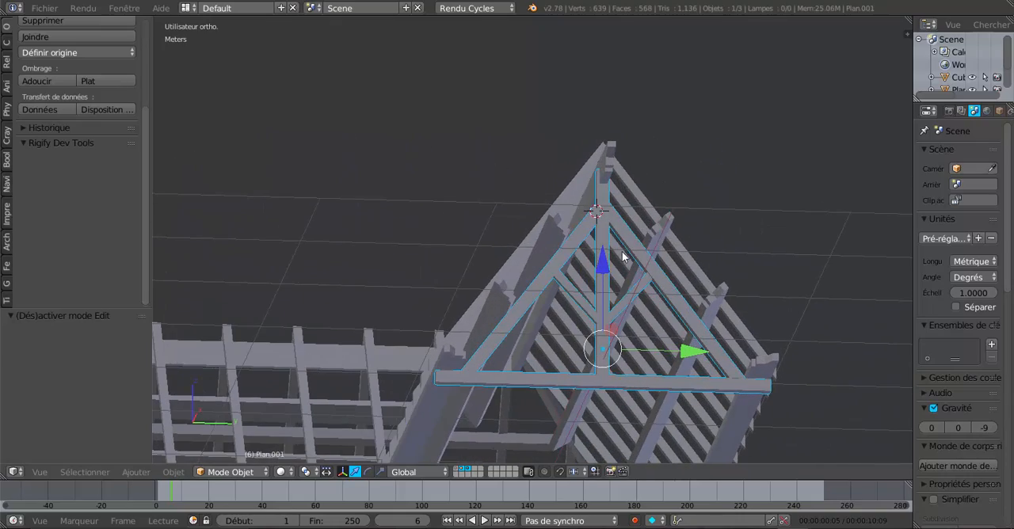
pyautogui.moveTo(521, 372); pyautogui.dragTo(560, 407, button='middle')
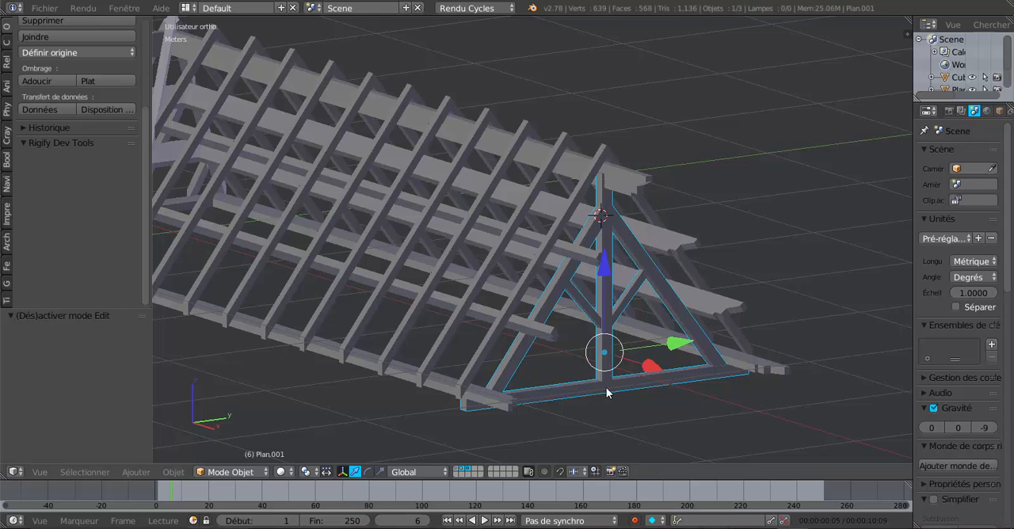
# Duplicate the gable-end truss and move the copy about 96 cm along X, beyond the end of the roof
pyautogui.hotkey('shift', 'd')
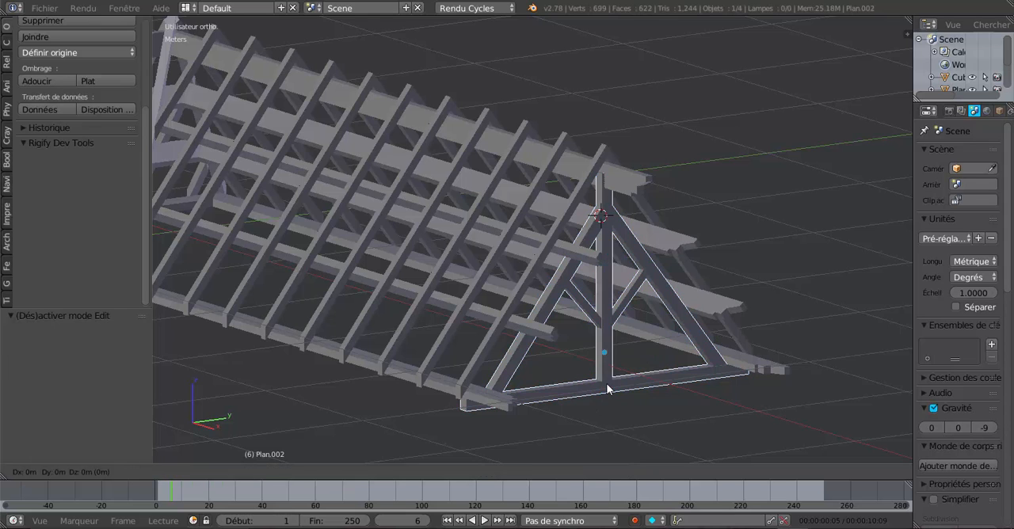
pyautogui.rightClick(607, 388)
pyautogui.scroll(-3, 606, 388)
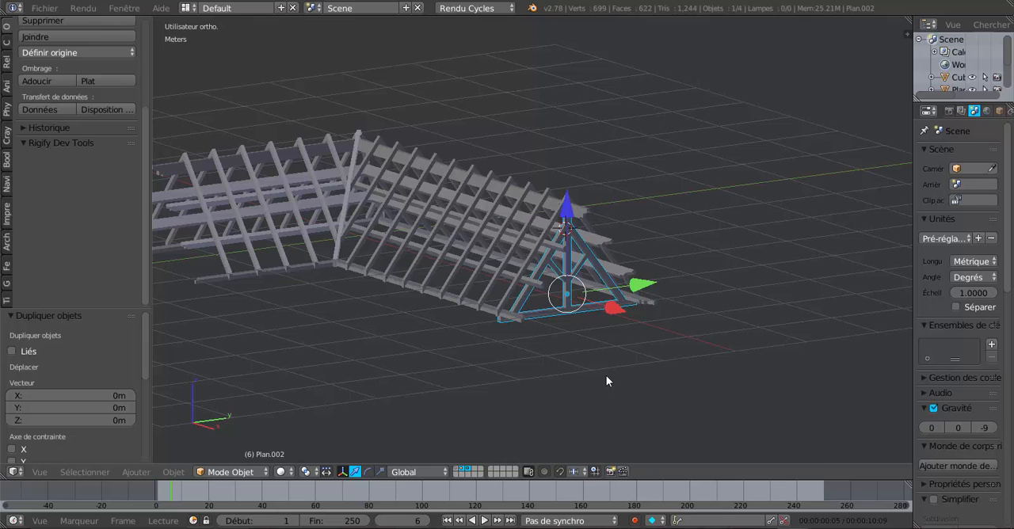
pyautogui.press('KP_7')
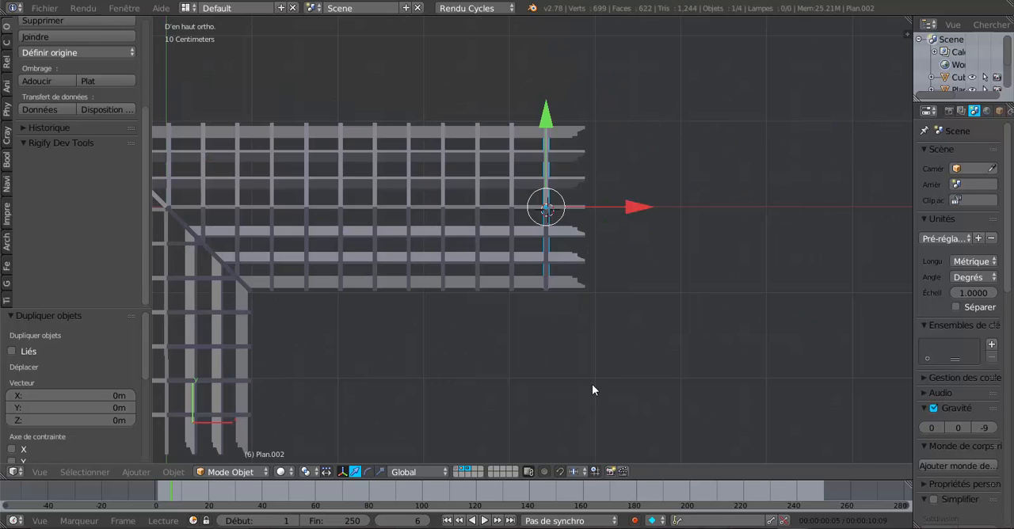
pyautogui.moveTo(636, 208); pyautogui.dragTo(716, 210)
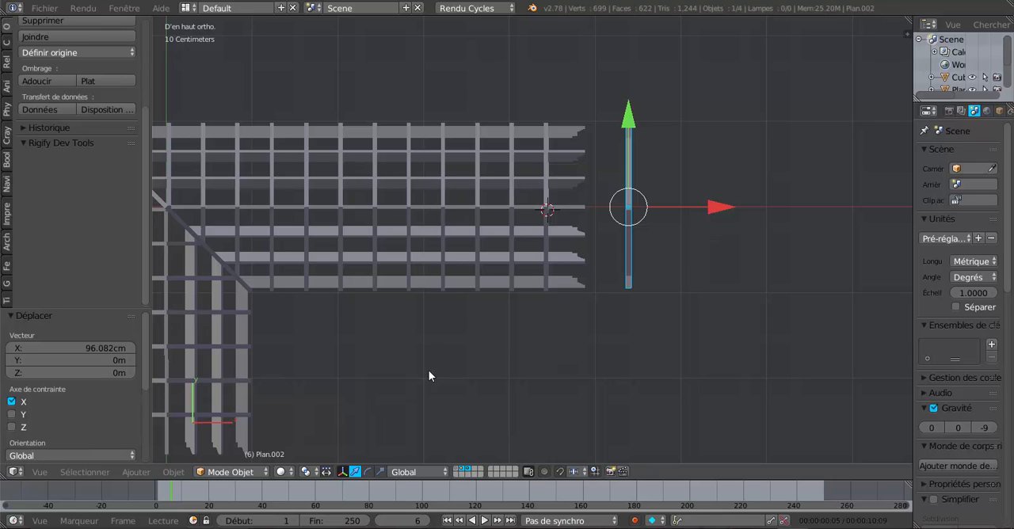
# Rotate the truss copy 90° around the Z axis for the roof's perpendicular wing
pyautogui.keyDown('shift'); pyautogui.moveTo(429, 376); pyautogui.dragTo(529, 328, button='middle'); pyautogui.keyUp('shift')
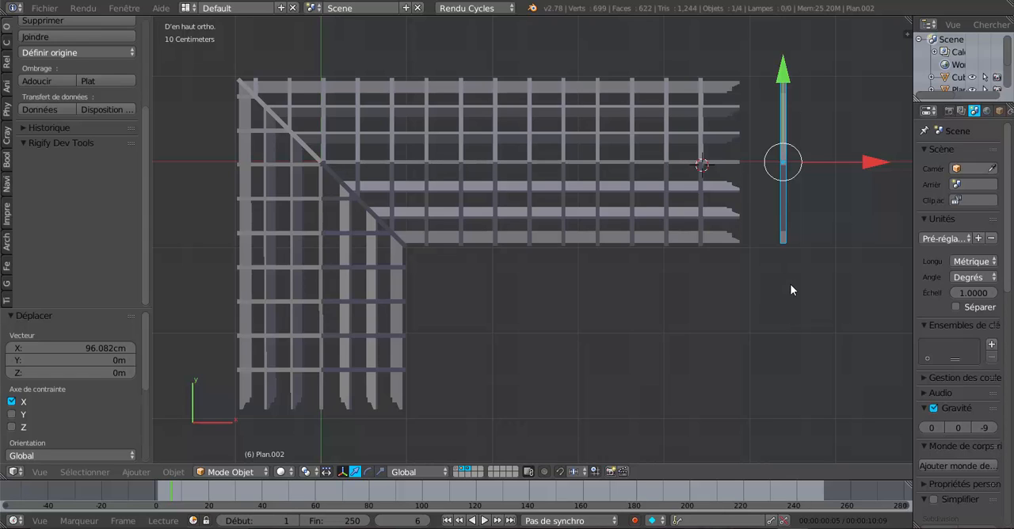
pyautogui.press('r')
pyautogui.press('9')
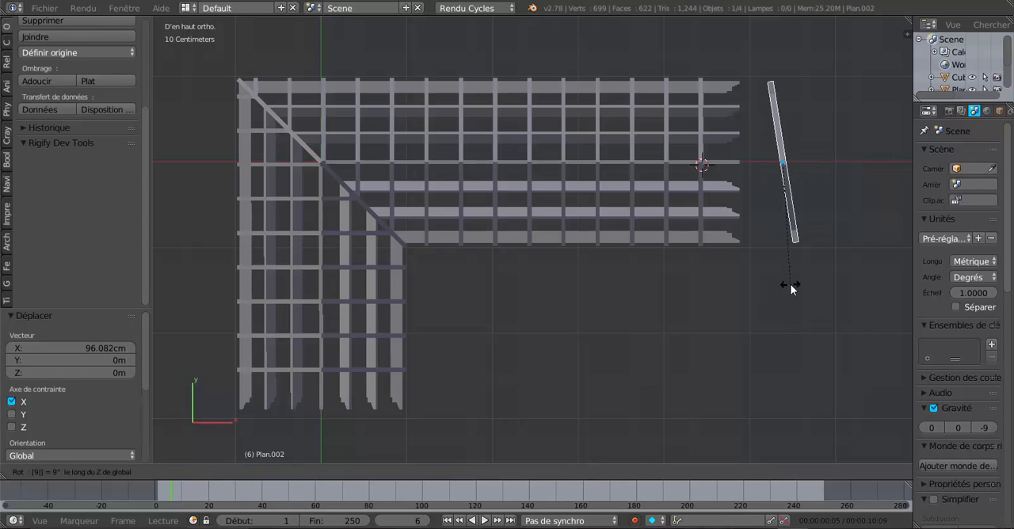
pyautogui.press('0')
pyautogui.press('Return')
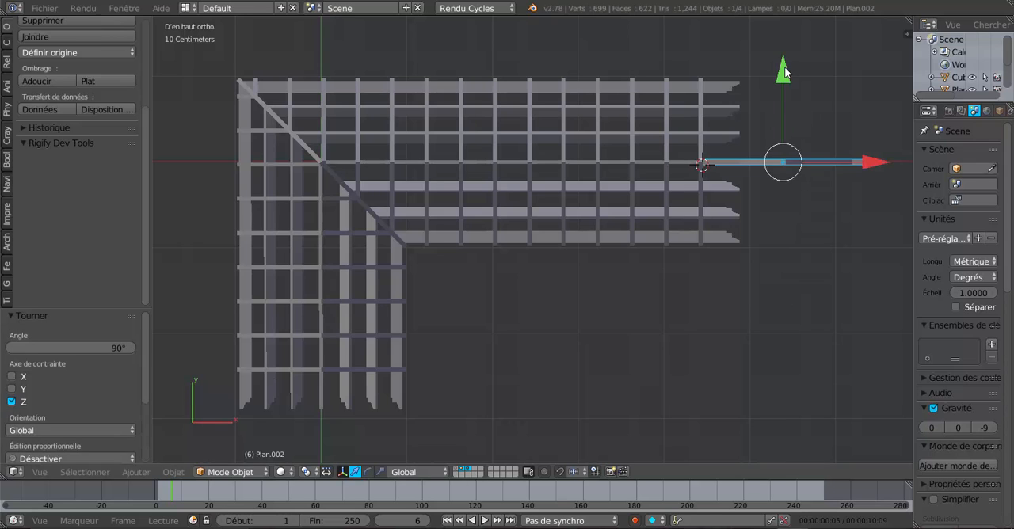
# Move the rotated truss along negative Y and about 5.09 m along negative X to the open end of the perpendicular wing
pyautogui.moveTo(784, 73); pyautogui.dragTo(781, 289)
pyautogui.moveTo(824, 373); pyautogui.dragTo(442, 393)
pyautogui.moveTo(442, 394); pyautogui.dragTo(604, 319, button='middle')
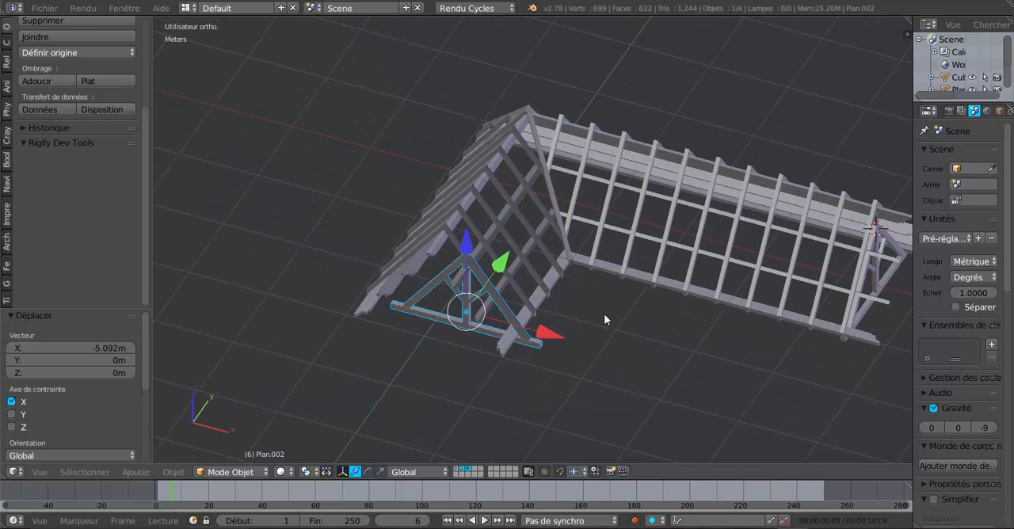
# Check the roof surface, rafter and purlin layers one at a time, and display the rafter and purlin layers together again
pyautogui.scroll(3, 534, 304)
pyautogui.rightClick(533, 294)
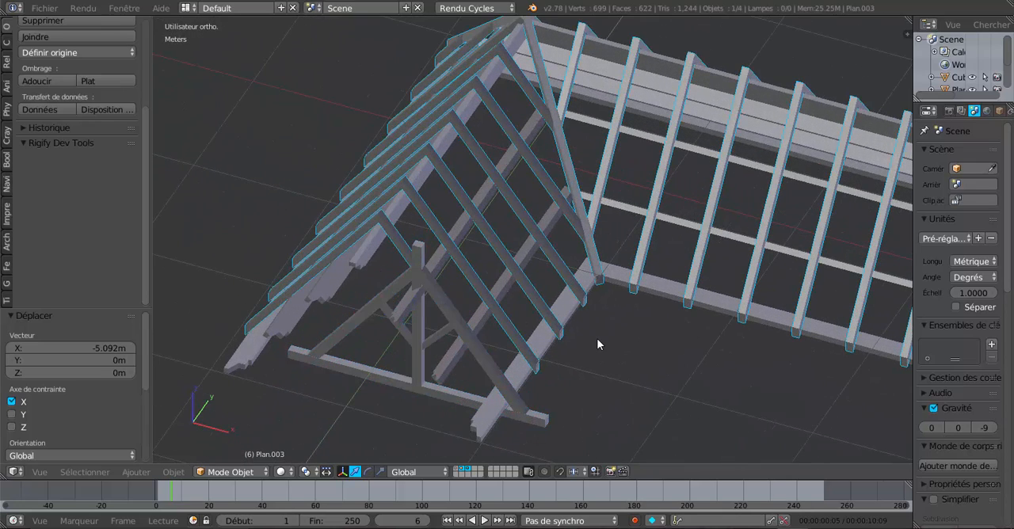
pyautogui.click(456, 471)
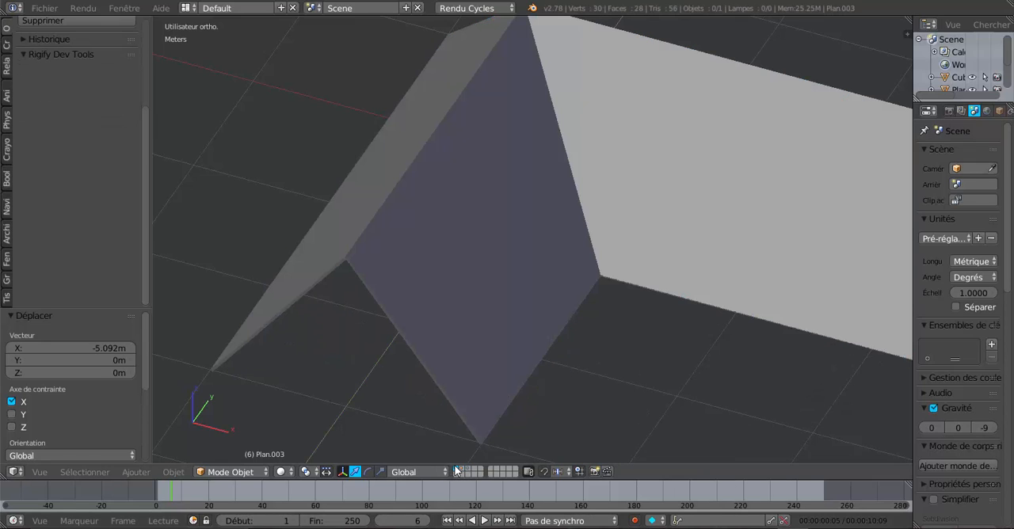
pyautogui.click(456, 470)
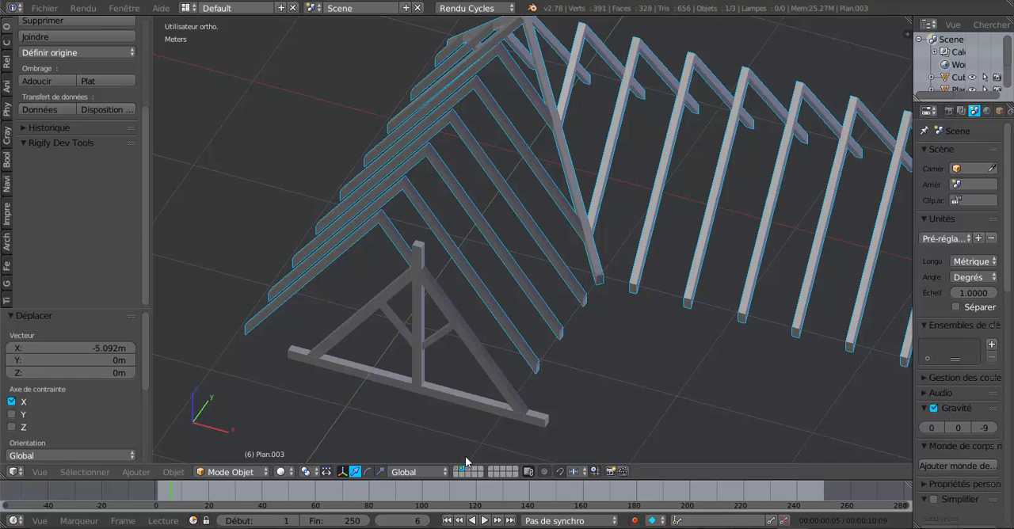
pyautogui.moveTo(534, 401); pyautogui.dragTo(550, 370, button='middle')
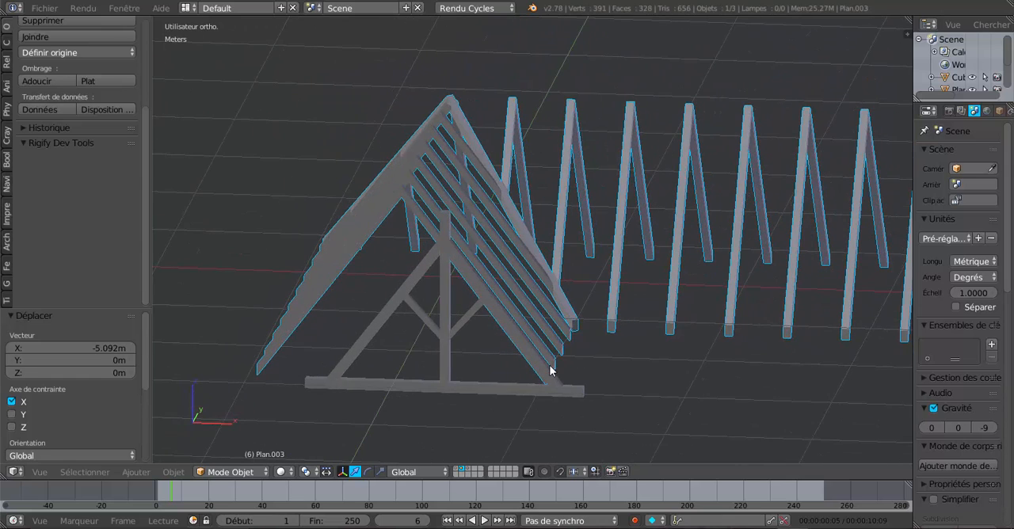
pyautogui.click(469, 472)
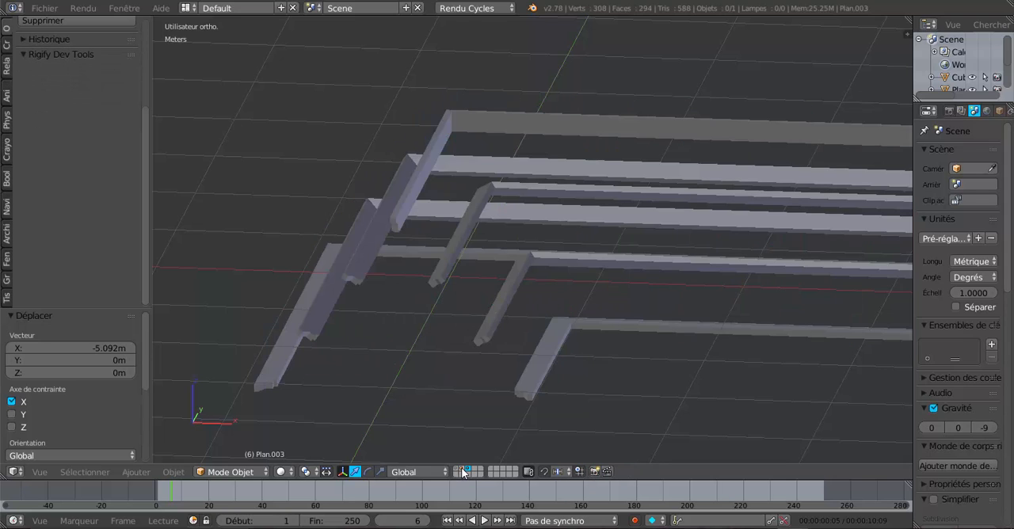
pyautogui.keyDown('shift'); pyautogui.click(464, 471); pyautogui.keyUp('shift')
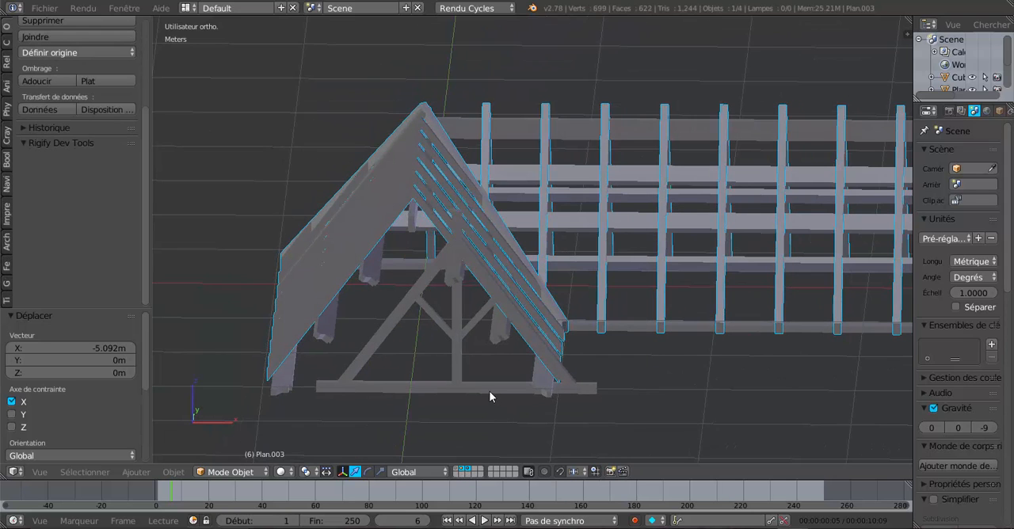
# Move the wing's truss about 27 cm along negative X, bringing its king post under the ridge
pyautogui.rightClick(488, 389)
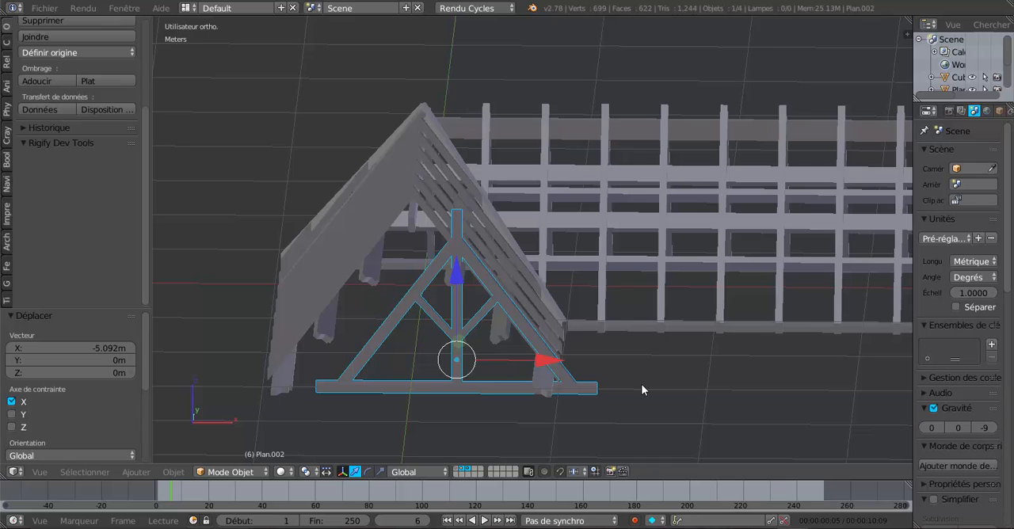
pyautogui.press('KP_1')
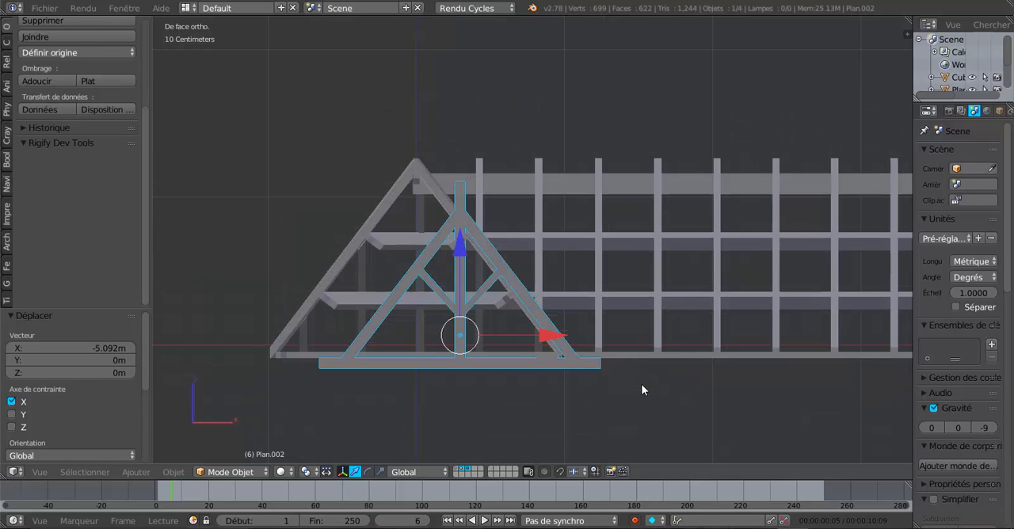
pyautogui.moveTo(543, 339); pyautogui.dragTo(508, 342)
pyautogui.keyDown('shift'); pyautogui.moveTo(507, 340); pyautogui.dragTo(604, 330, button='middle'); pyautogui.keyUp('shift')
# Shift the truss about 2 cm along negative X to align its king post more closely with the ridge beam
pyautogui.scroll(5, 598, 347)
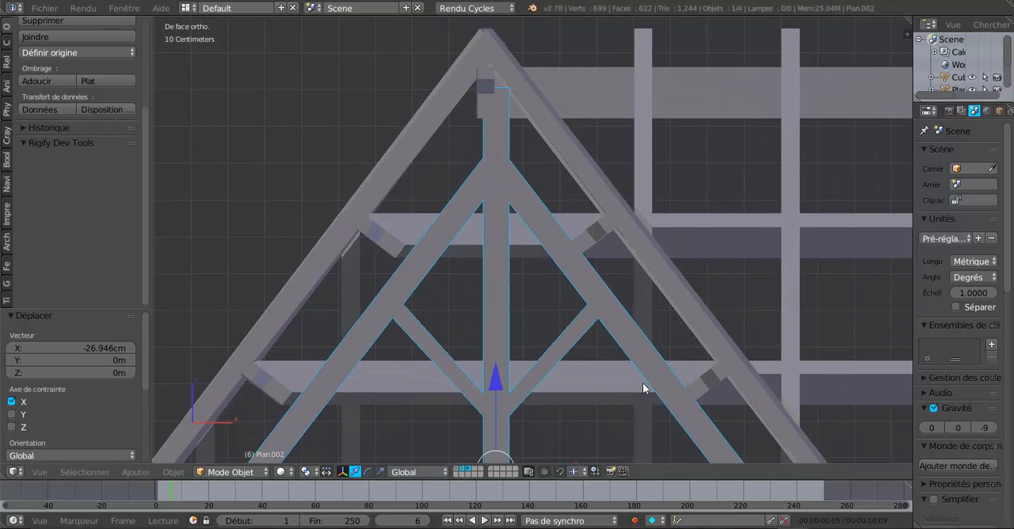
pyautogui.moveTo(642, 383); pyautogui.dragTo(643, 383, button='middle')
pyautogui.moveTo(644, 389); pyautogui.dragTo(640, 394, button='middle')
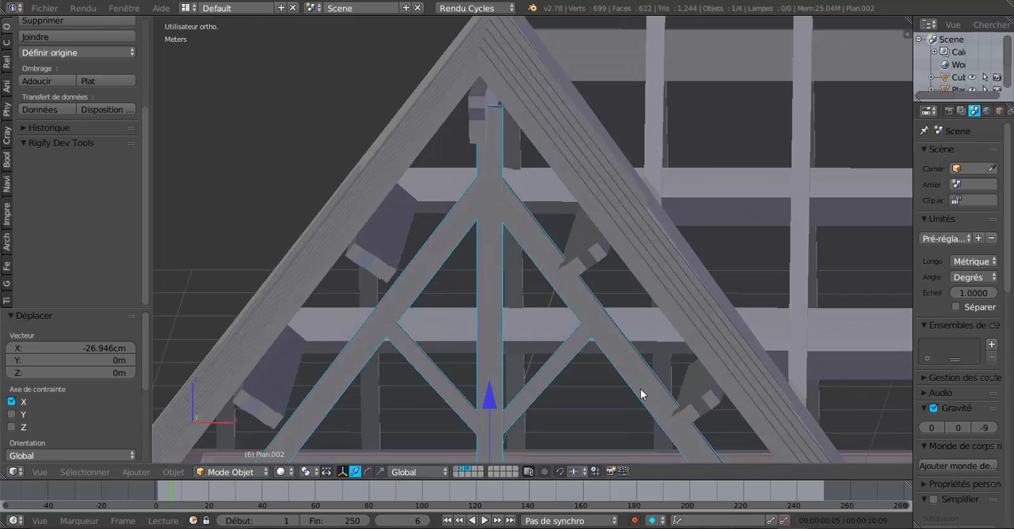
pyautogui.moveTo(543, 378); pyautogui.dragTo(552, 364, button='middle')
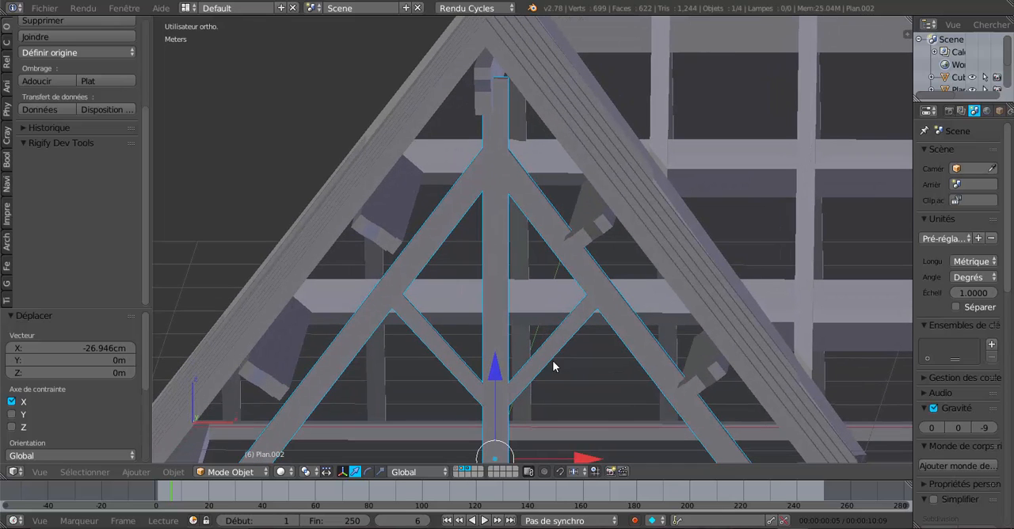
pyautogui.moveTo(582, 457); pyautogui.dragTo(571, 456)
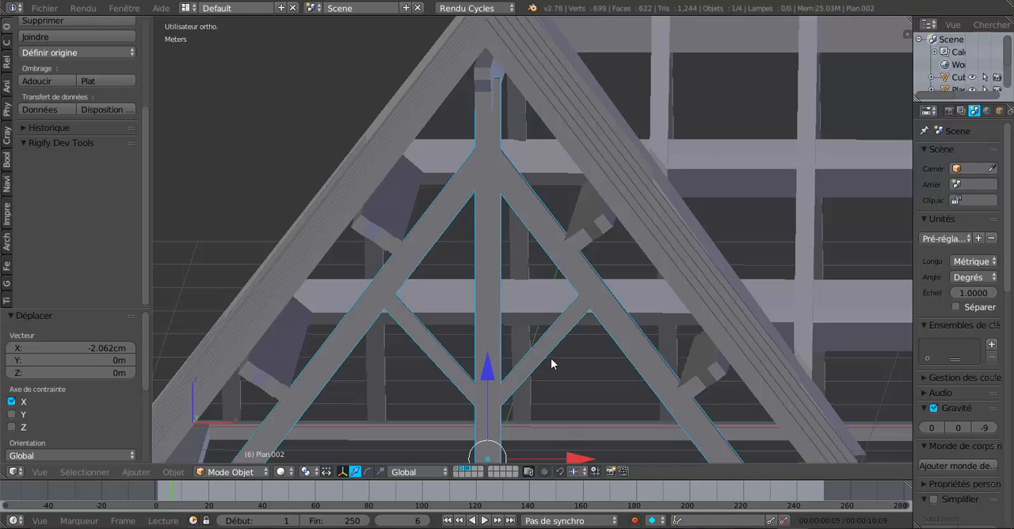
# Nudge the truss about 6.4 mm along negative X so its king post lines up with the ridge beam
pyautogui.moveTo(551, 358); pyautogui.dragTo(508, 384, button='middle')
pyautogui.scroll(2, 546, 386)
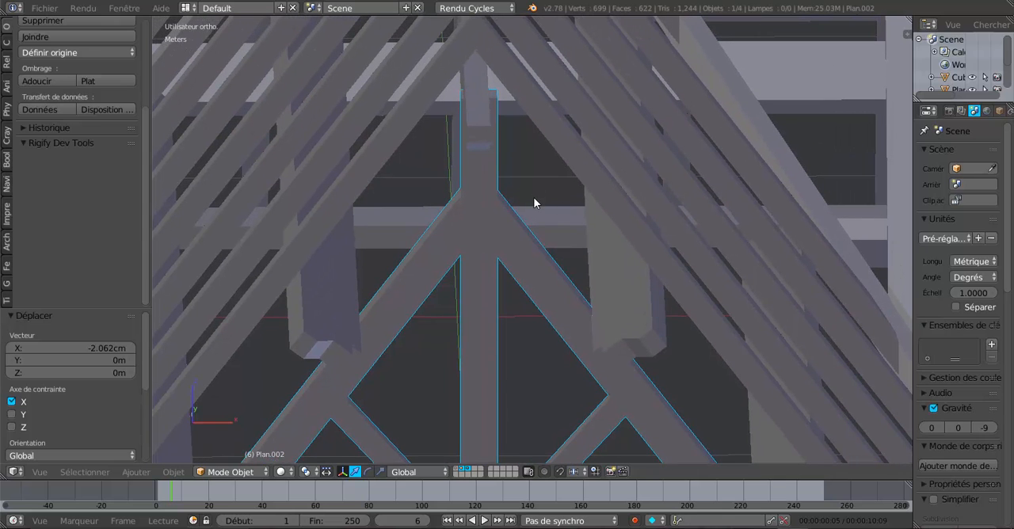
pyautogui.press('KP_1')
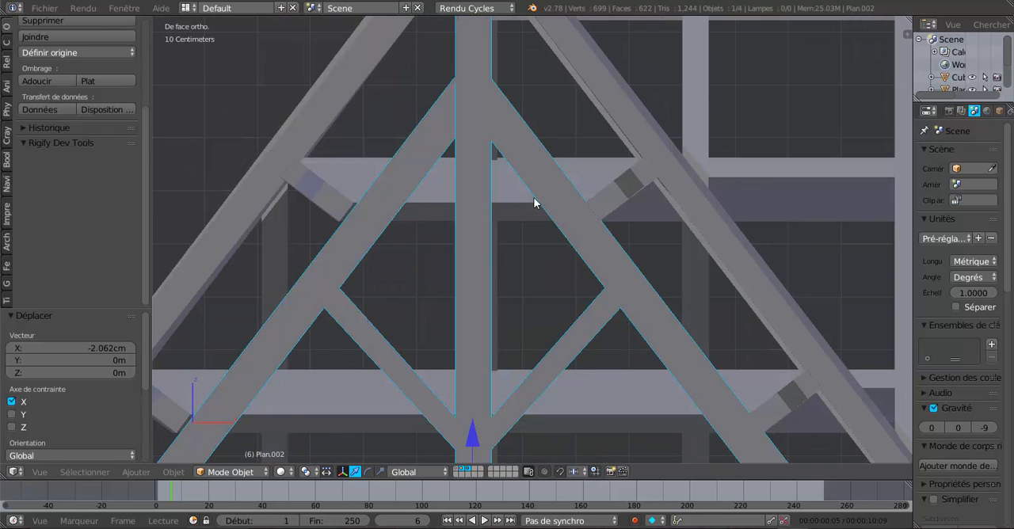
pyautogui.scroll(-4, 533, 197)
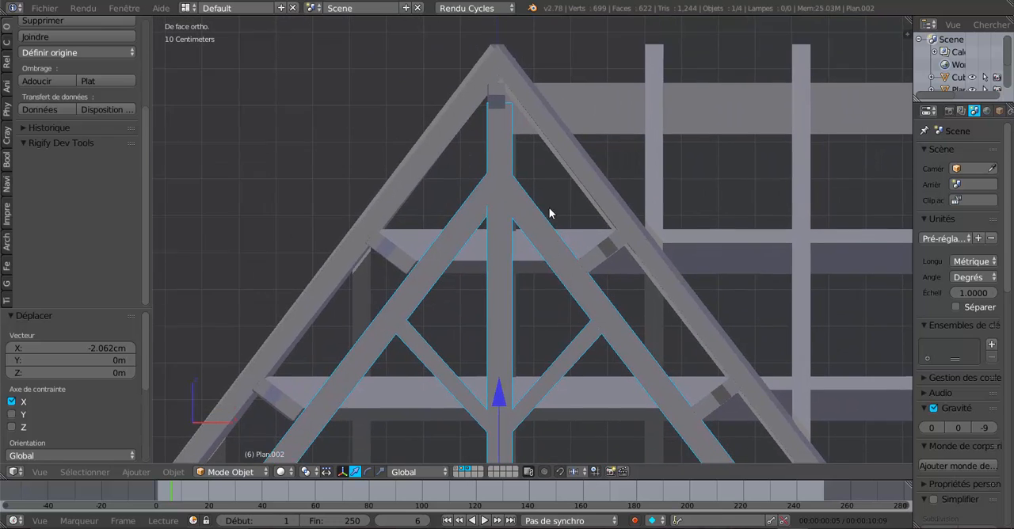
pyautogui.keyDown('shift'); pyautogui.moveTo(550, 208); pyautogui.dragTo(549, 161, button='middle'); pyautogui.keyUp('shift')
pyautogui.moveTo(582, 437); pyautogui.dragTo(558, 452)
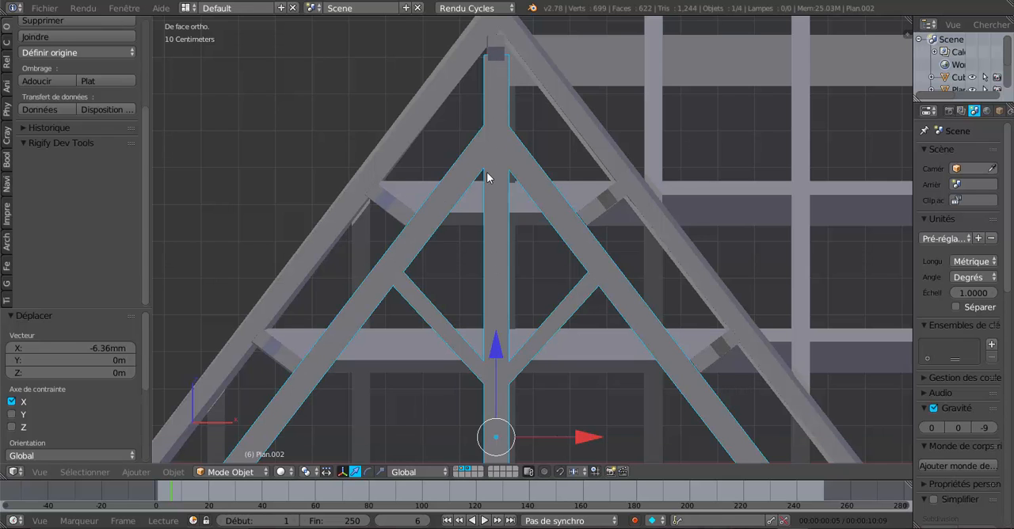
# Fine-tune the truss position by about 1.4 mm along positive X to centre it between the purlins
pyautogui.scroll(2, 549, 242)
pyautogui.moveTo(548, 242); pyautogui.dragTo(542, 266, button='middle')
pyautogui.press('KP_1')
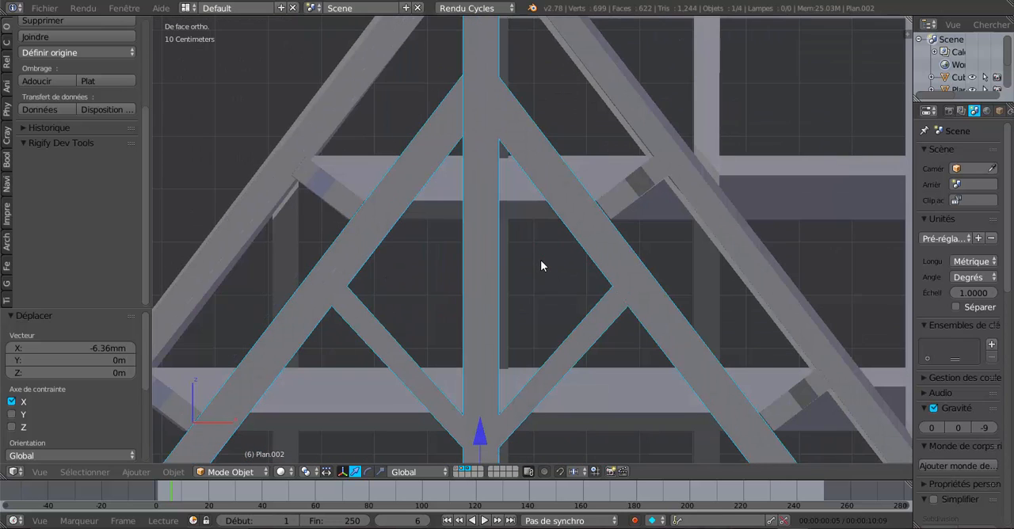
pyautogui.scroll(-1, 540, 324)
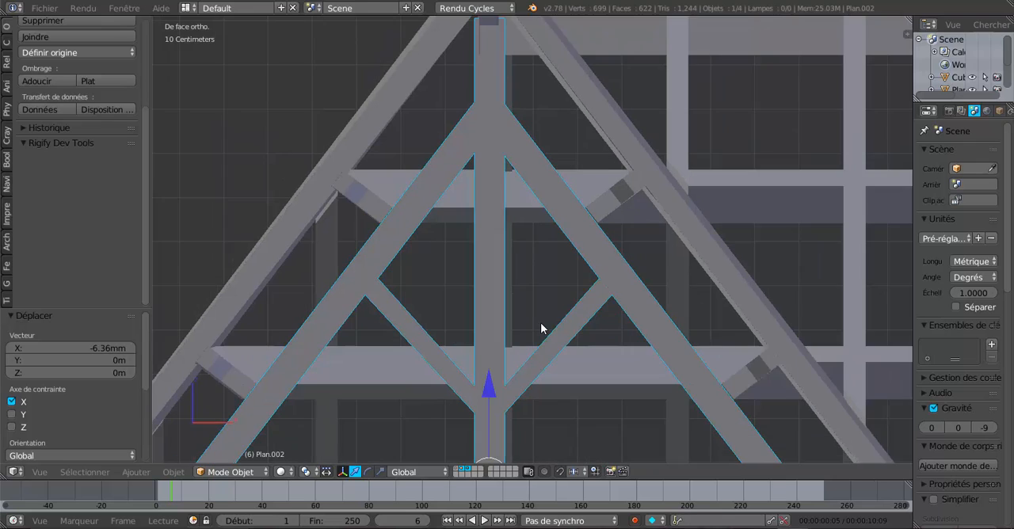
pyautogui.keyDown('shift'); pyautogui.moveTo(540, 323); pyautogui.dragTo(546, 245, button='middle'); pyautogui.keyUp('shift')
pyautogui.moveTo(574, 393); pyautogui.dragTo(580, 394)
pyautogui.scroll(-1, 549, 251)
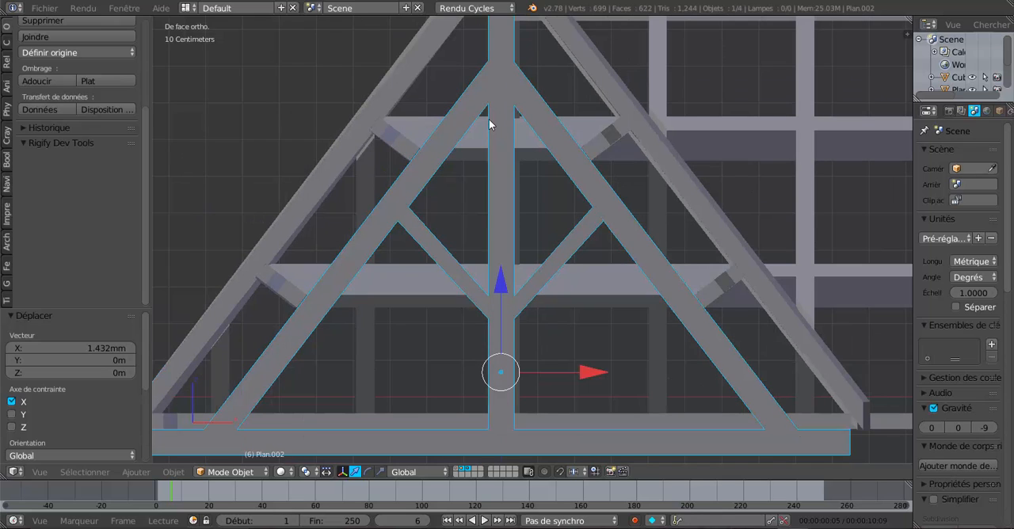
# Put the truss in Edit Mode with edge selection and select the edge where the king post meets the positive-X rafter
pyautogui.press('Tab')
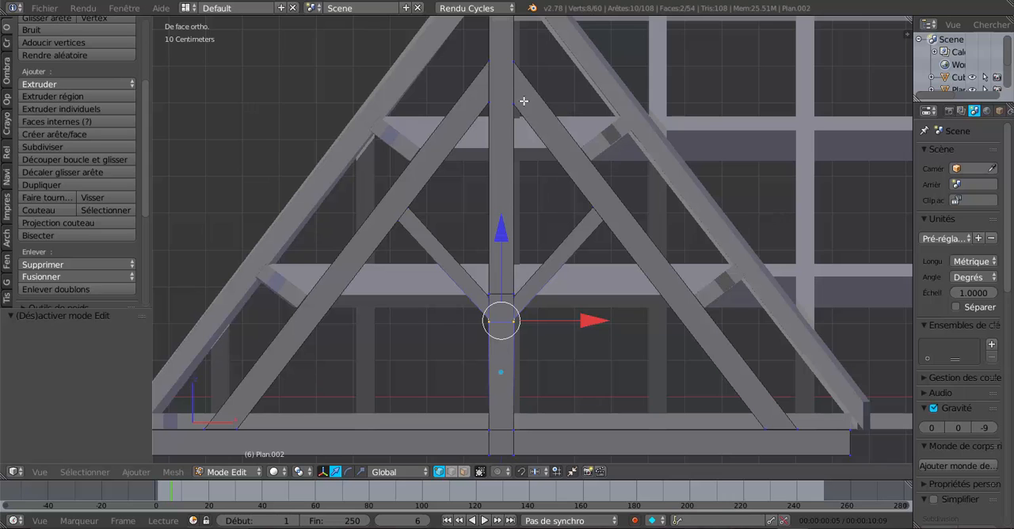
pyautogui.moveTo(517, 118); pyautogui.dragTo(470, 143, button='middle')
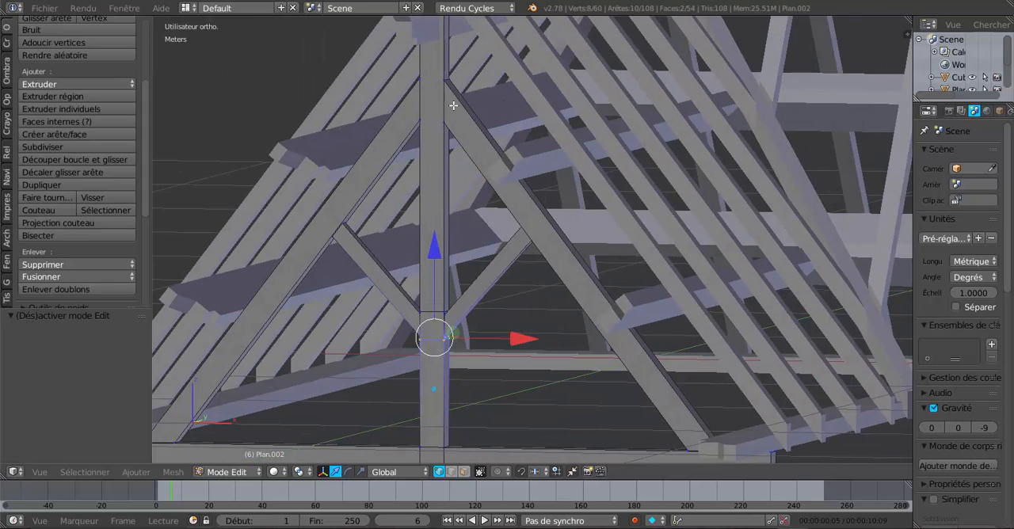
pyautogui.click(451, 471)
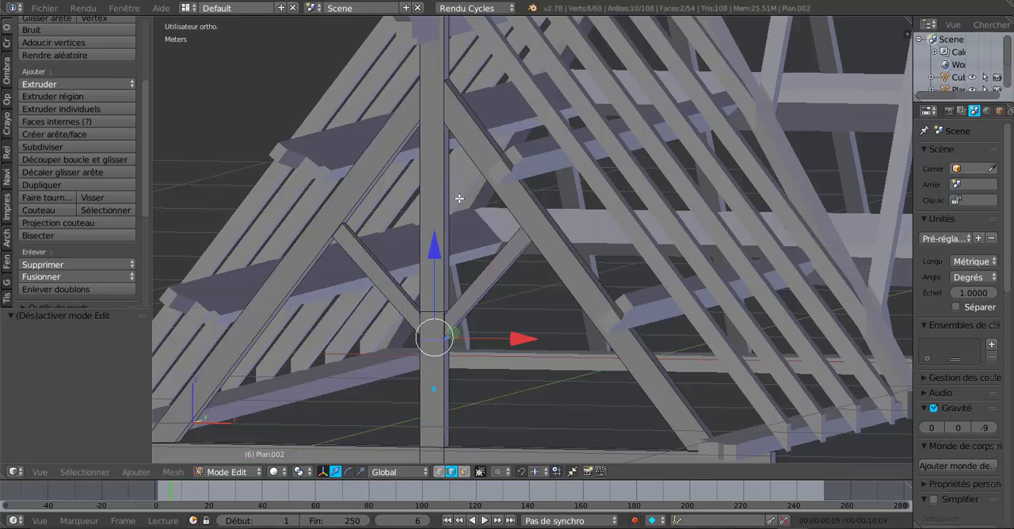
pyautogui.rightClick(446, 79)
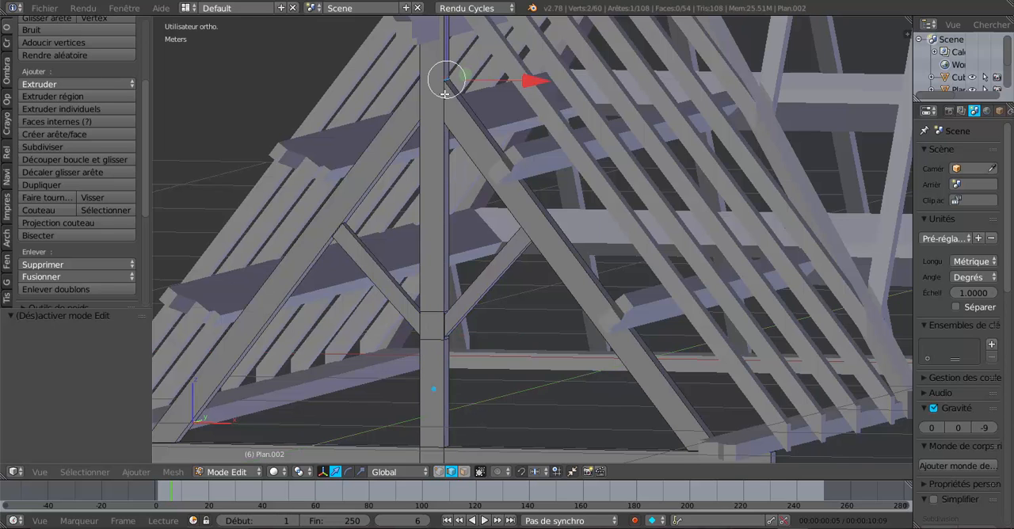
pyautogui.scroll(3, 444, 91)
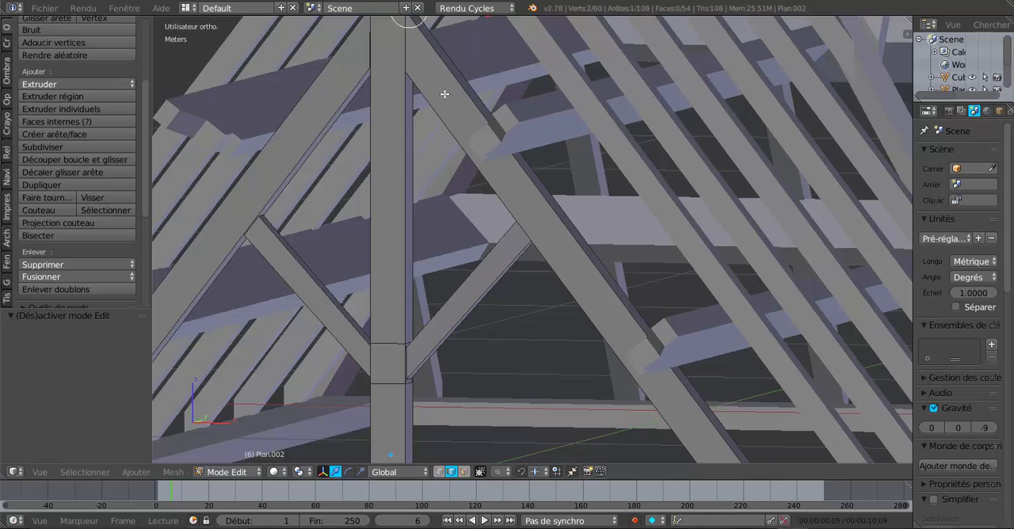
pyautogui.press('z')
pyautogui.press('z')
pyautogui.scroll(1, 446, 103)
pyautogui.scroll(2, 445, 126)
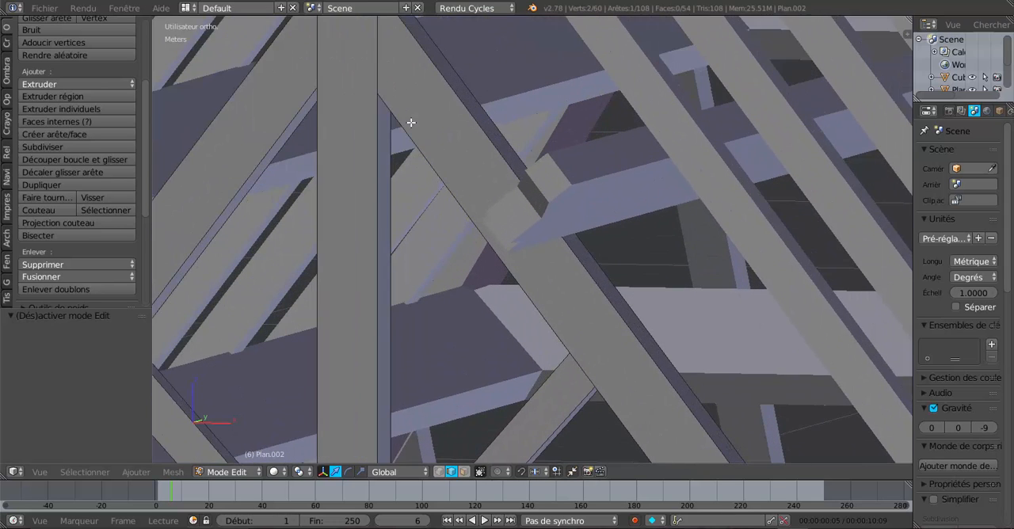
pyautogui.rightClick(382, 69)
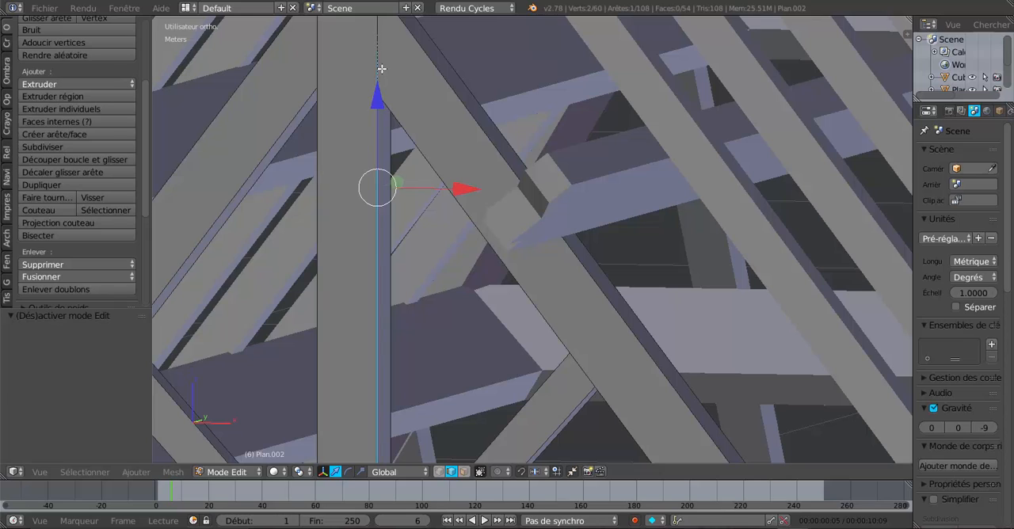
pyautogui.rightClick(383, 56)
# In wireframe, select all edges of the positive-X rafter's end face against the king post and raise them about 9 mm along Z
pyautogui.scroll(-1, 383, 55)
pyautogui.press('z')
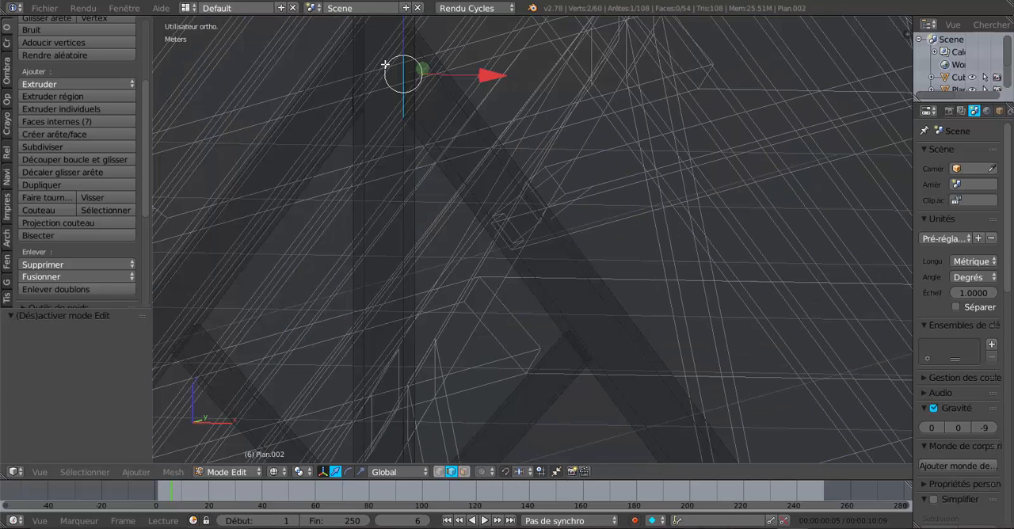
pyautogui.moveTo(398, 122); pyautogui.dragTo(377, 143, button='middle')
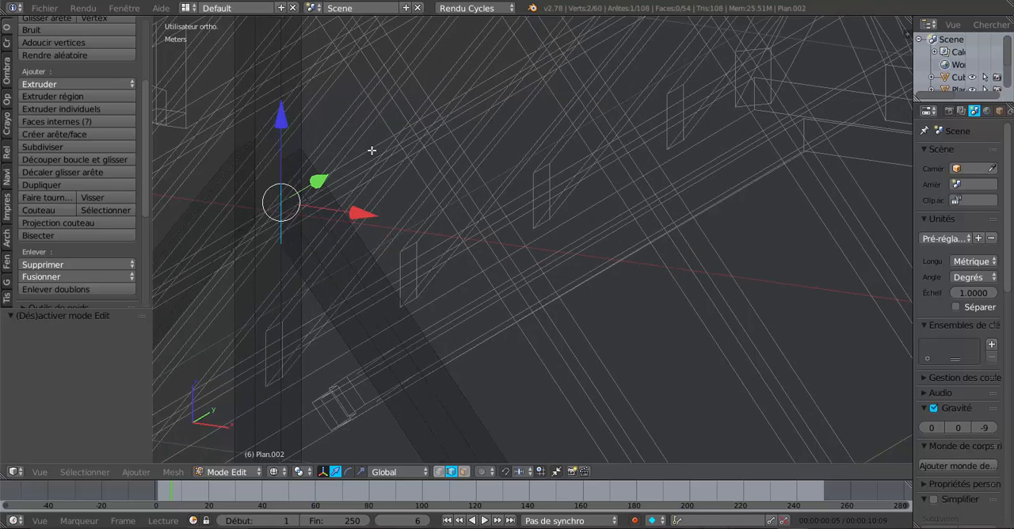
pyautogui.scroll(1, 370, 152)
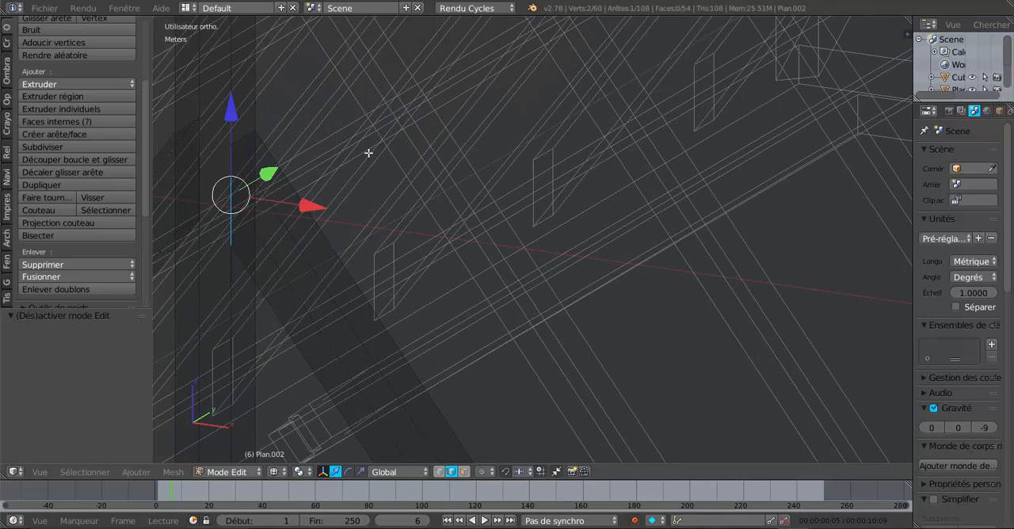
pyautogui.keyDown('shift'); pyautogui.rightClick(243, 137); pyautogui.keyUp('shift')
pyautogui.moveTo(240, 183); pyautogui.dragTo(488, 208, button='middle')
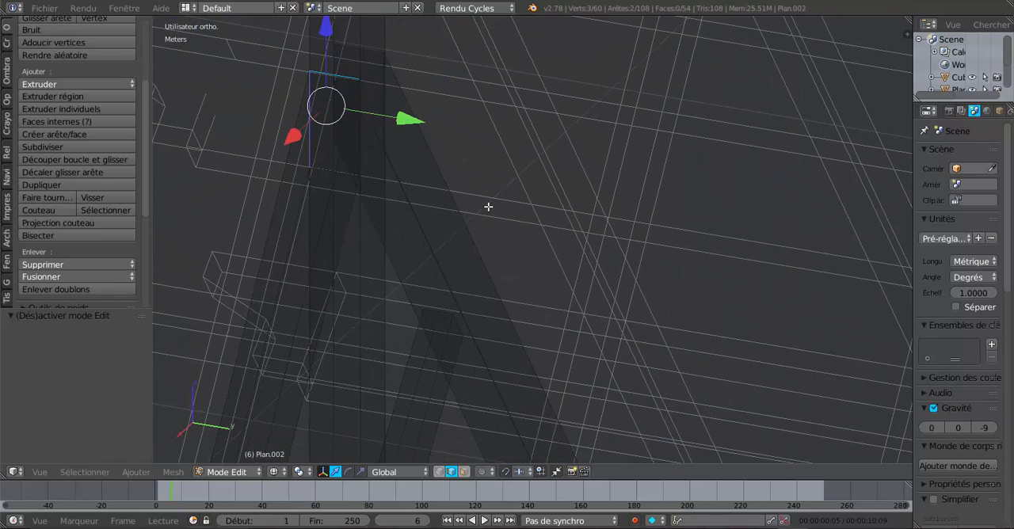
pyautogui.keyDown('shift'); pyautogui.rightClick(355, 128); pyautogui.keyUp('shift')
pyautogui.moveTo(408, 165); pyautogui.dragTo(588, 143, button='middle')
pyautogui.keyDown('shift'); pyautogui.rightClick(599, 127); pyautogui.keyUp('shift')
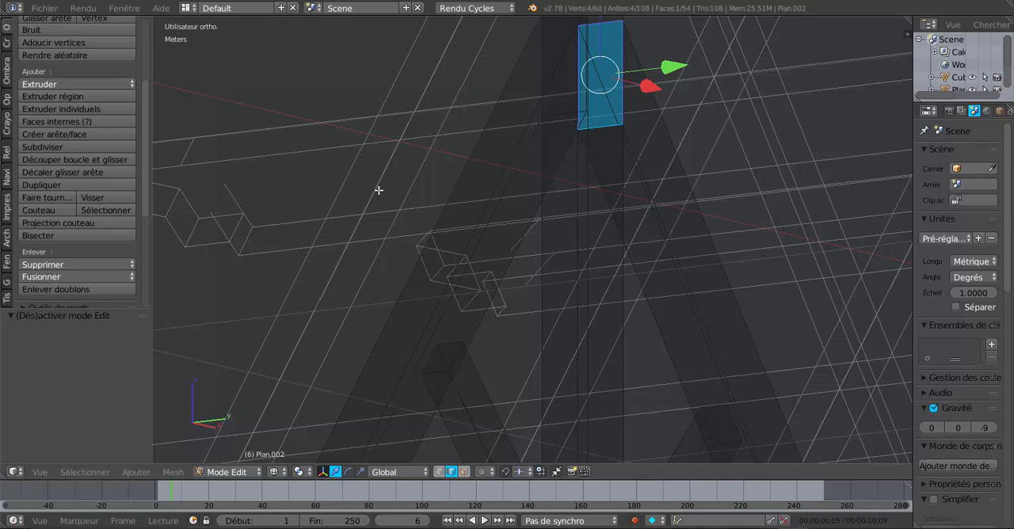
pyautogui.press('KP_1')
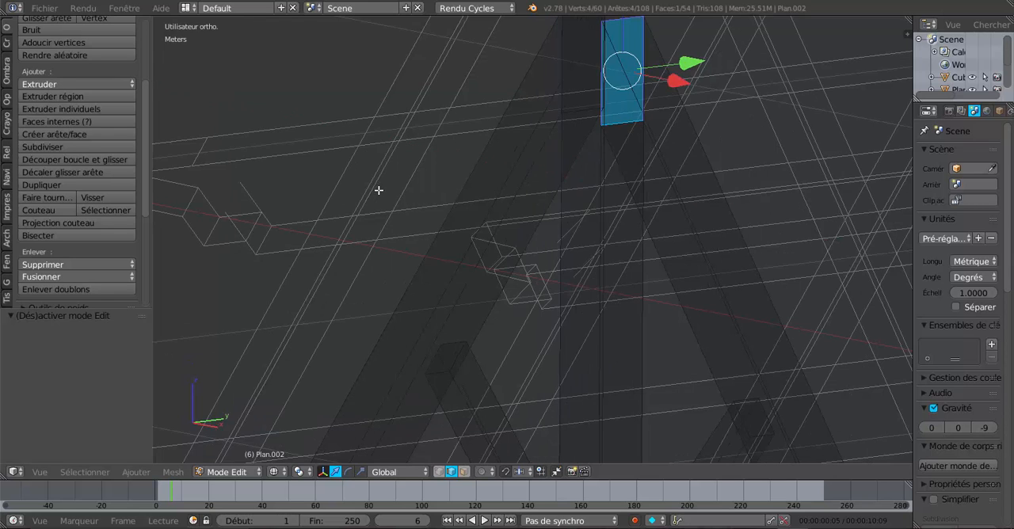
pyautogui.keyDown('shift'); pyautogui.moveTo(439, 190); pyautogui.dragTo(174, 297, button='middle'); pyautogui.keyUp('shift')
pyautogui.keyDown('shift'); pyautogui.moveTo(522, 230); pyautogui.dragTo(507, 264, button='middle'); pyautogui.keyUp('shift')
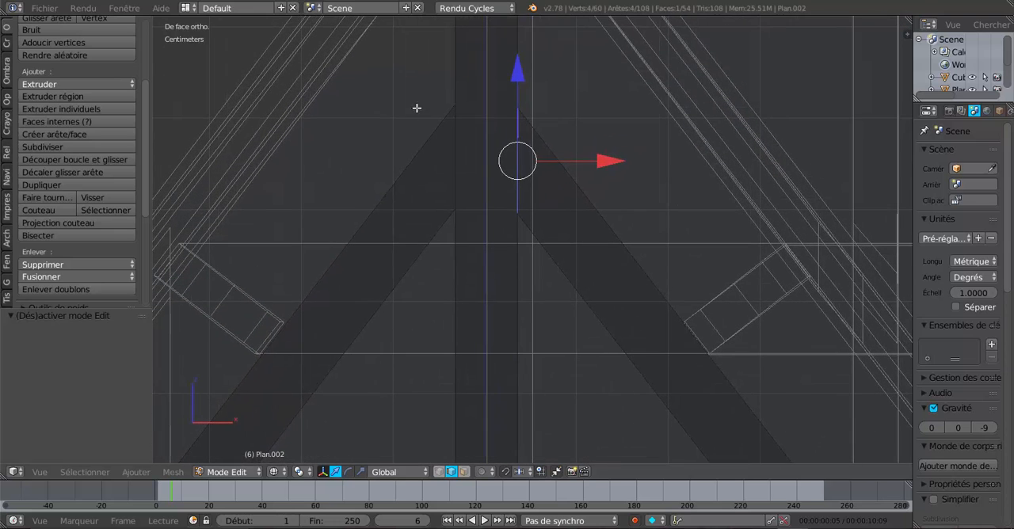
pyautogui.moveTo(518, 75); pyautogui.dragTo(519, 62)
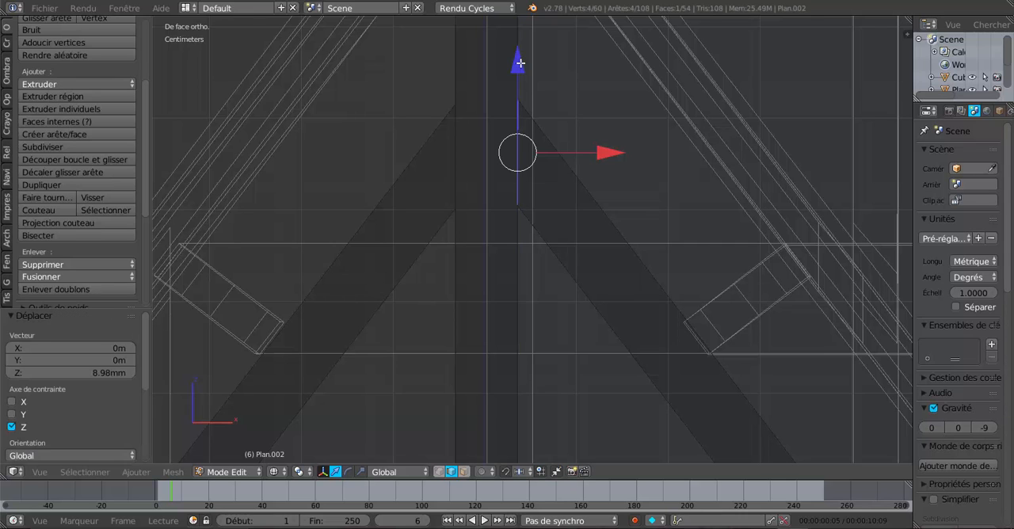
# Check the raised rafter end in Object Mode and return the truss to solid shading in Edit Mode
pyautogui.scroll(-2, 554, 143)
pyautogui.press('Tab')
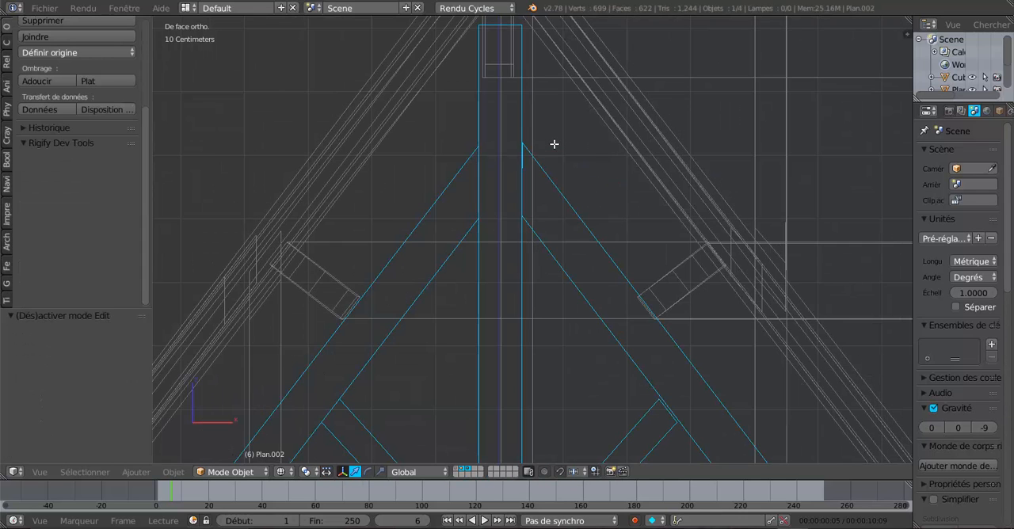
pyautogui.scroll(-2, 553, 143)
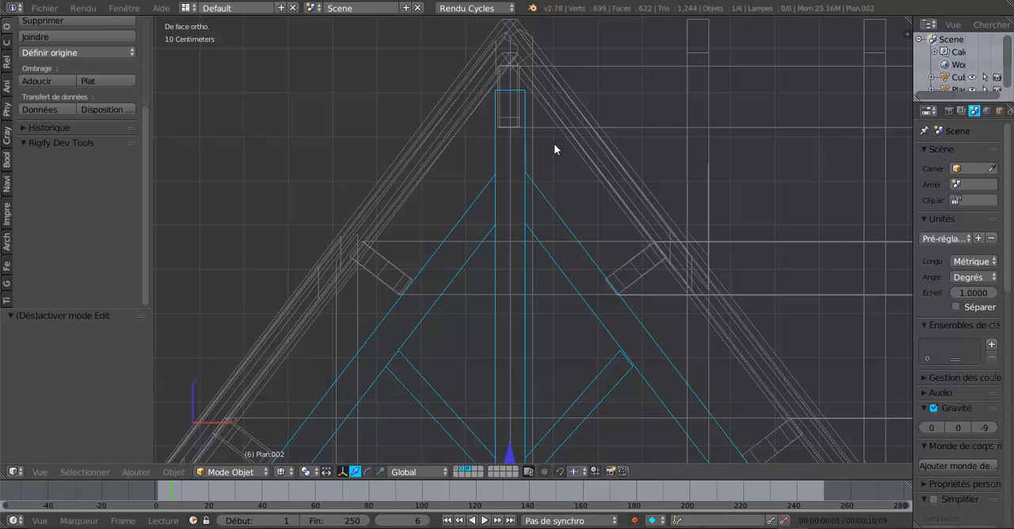
pyautogui.keyDown('shift'); pyautogui.moveTo(553, 144); pyautogui.dragTo(557, 164, button='middle'); pyautogui.keyUp('shift')
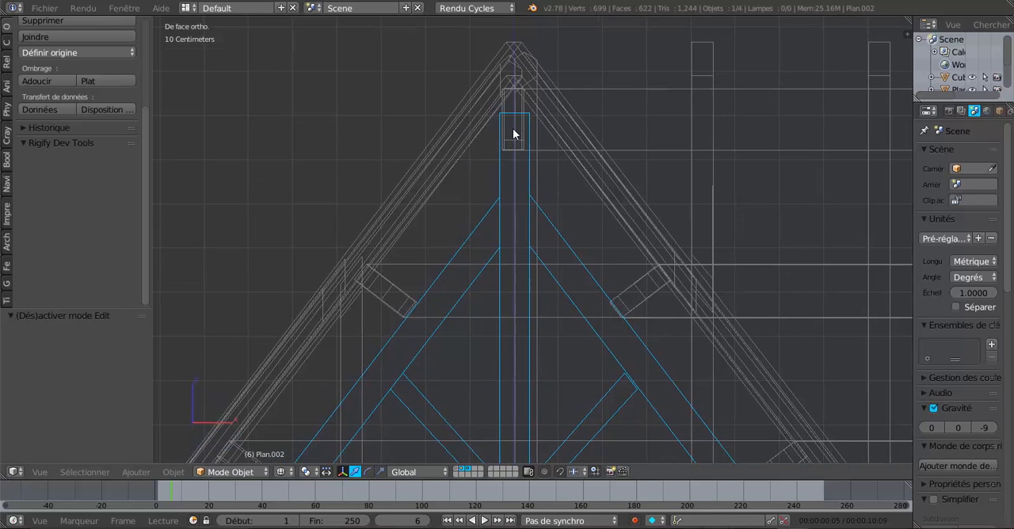
pyautogui.press('Tab')
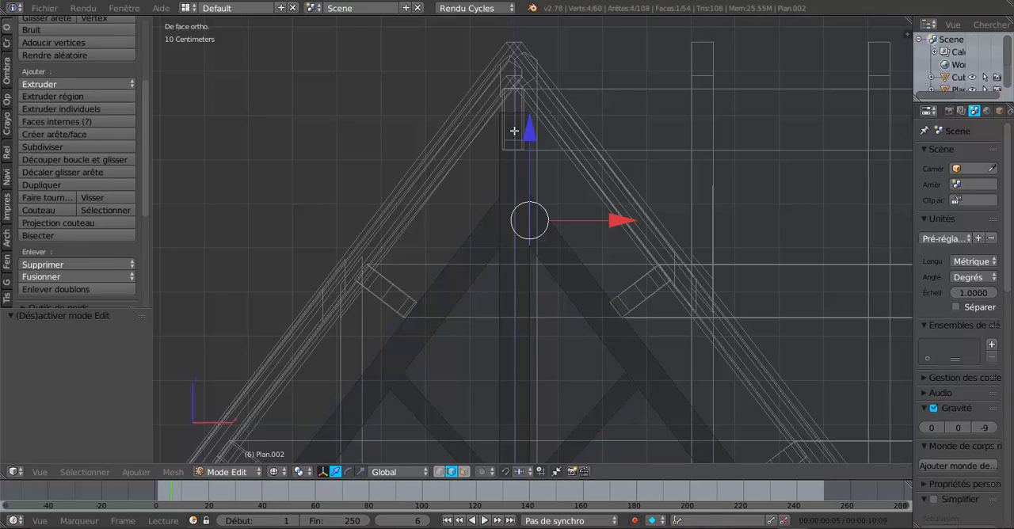
pyautogui.press('z')
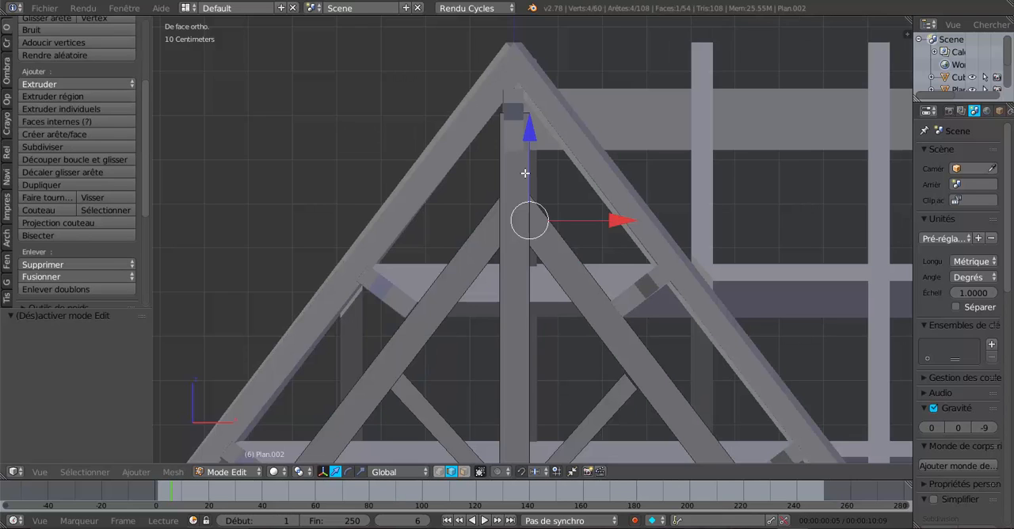
# Examine from several angles and from the front how the king post and rafters meet the ridge beam and purlins
pyautogui.press('KP_8')
pyautogui.press('KP_6')
pyautogui.press('KP_4')
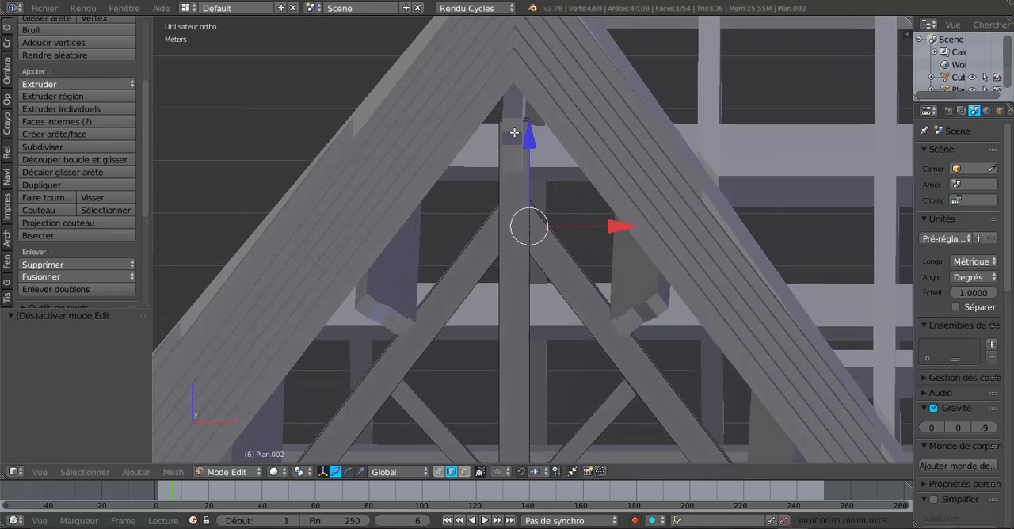
pyautogui.scroll(2, 513, 132)
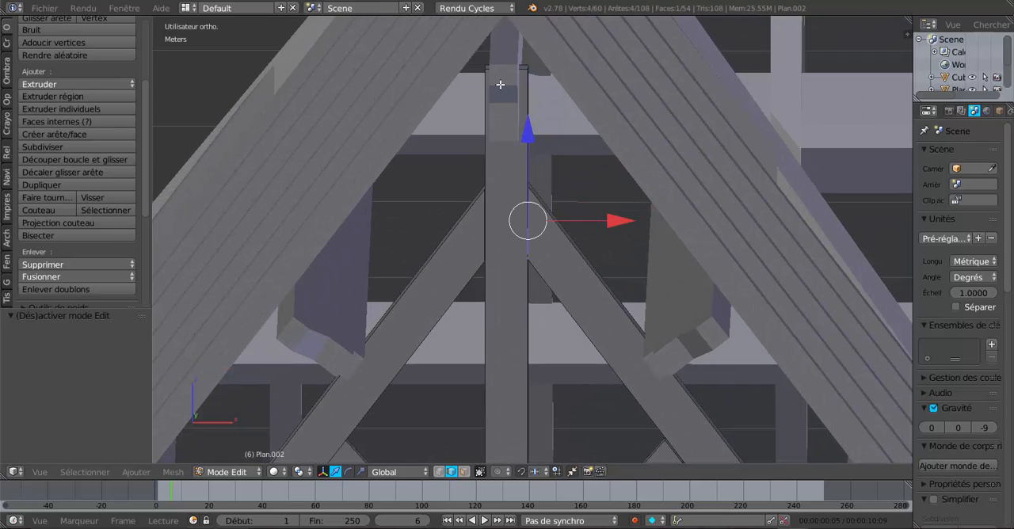
pyautogui.moveTo(533, 152); pyautogui.dragTo(533, 153, button='middle')
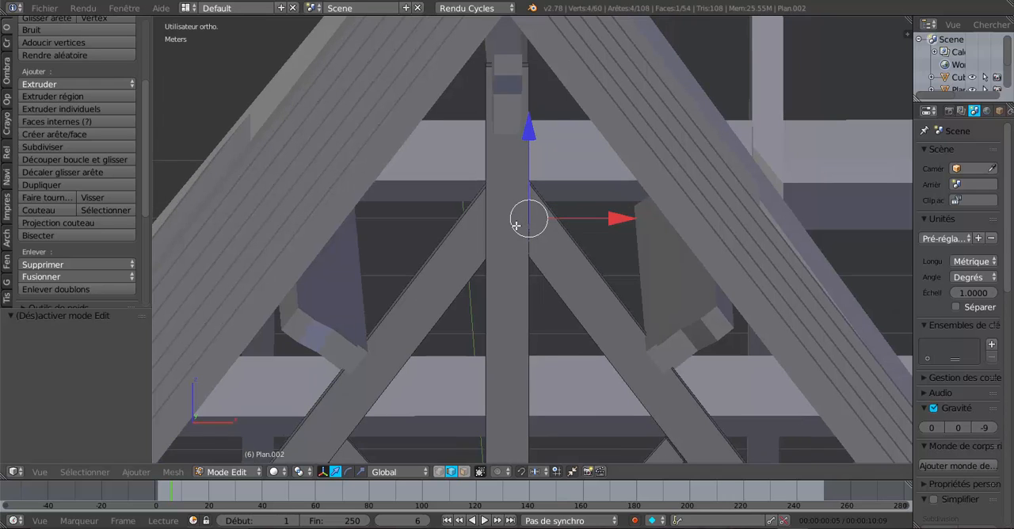
pyautogui.moveTo(516, 226); pyautogui.dragTo(509, 220, button='middle')
pyautogui.press('KP_1')
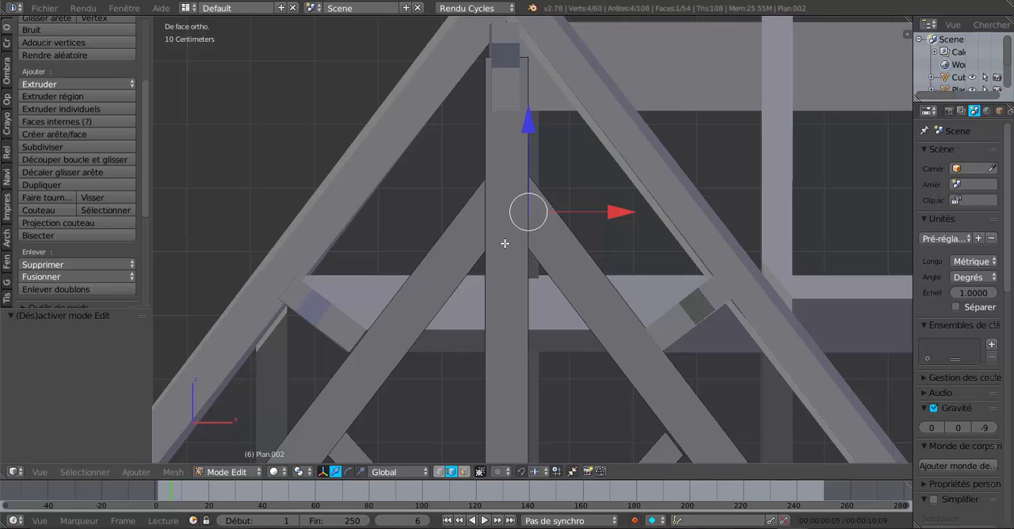
pyautogui.scroll(-1, 505, 243)
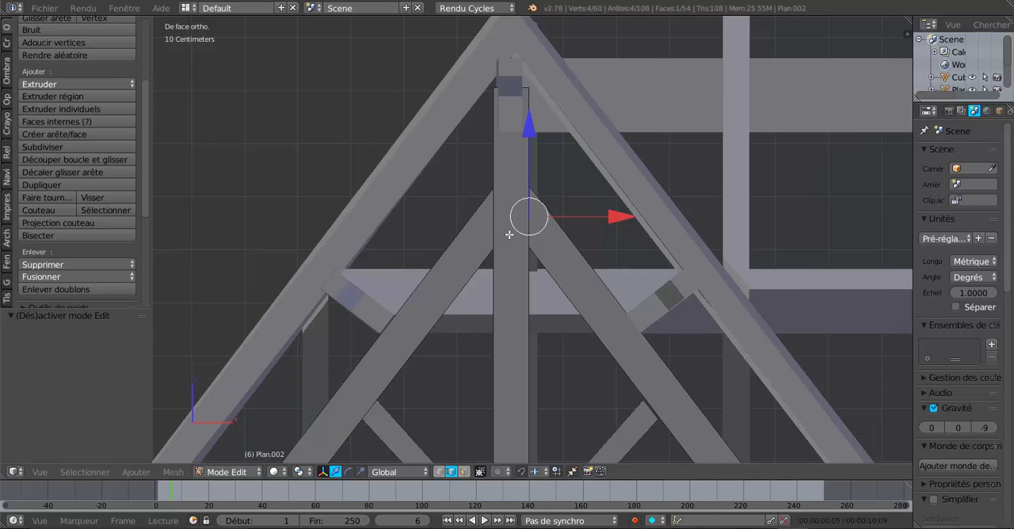
# Return the truss to Object Mode, place the 3D cursor on its king post and make the cursor the pivot point
pyautogui.rightClick(510, 235)
pyautogui.press('Tab')
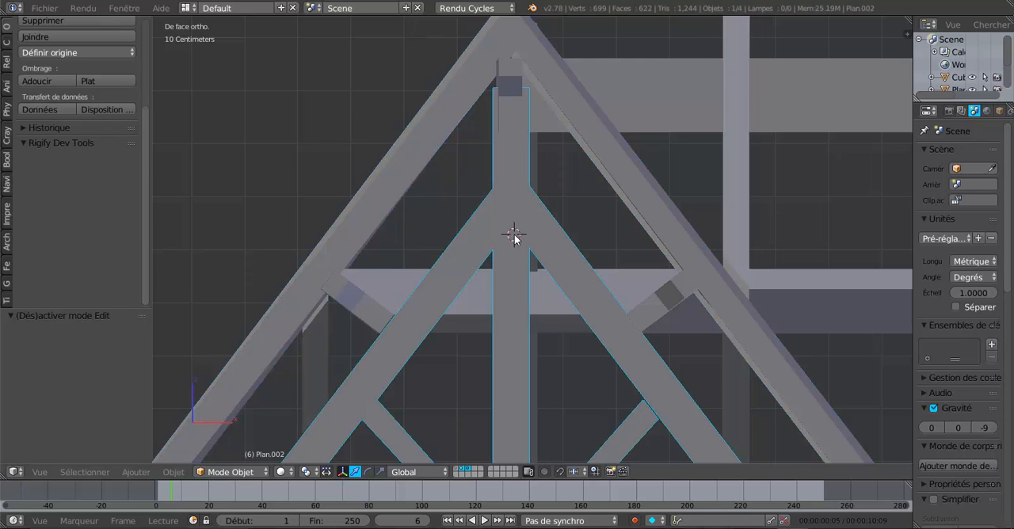
pyautogui.keyDown('shift'); pyautogui.moveTo(515, 293); pyautogui.dragTo(536, 156, button='middle'); pyautogui.keyUp('shift')
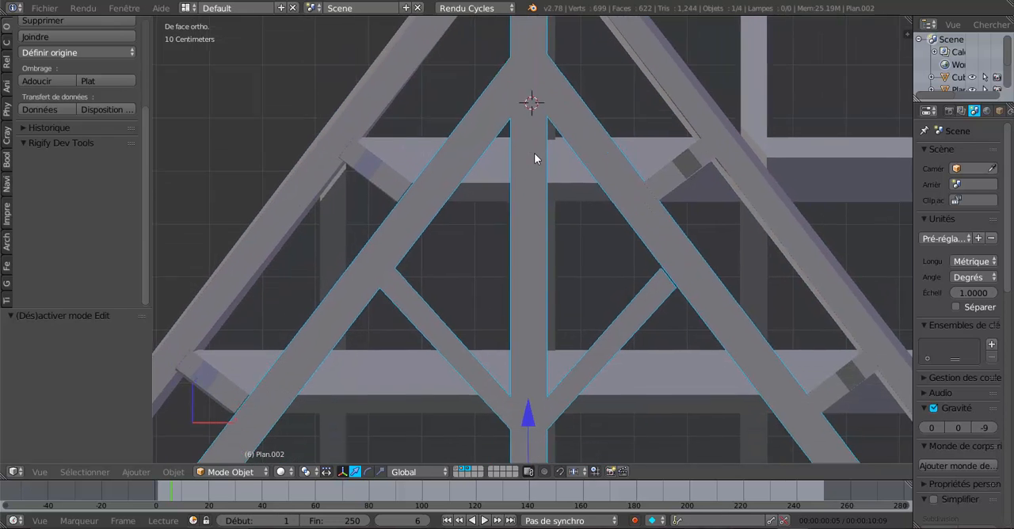
pyautogui.scroll(-2, 549, 278)
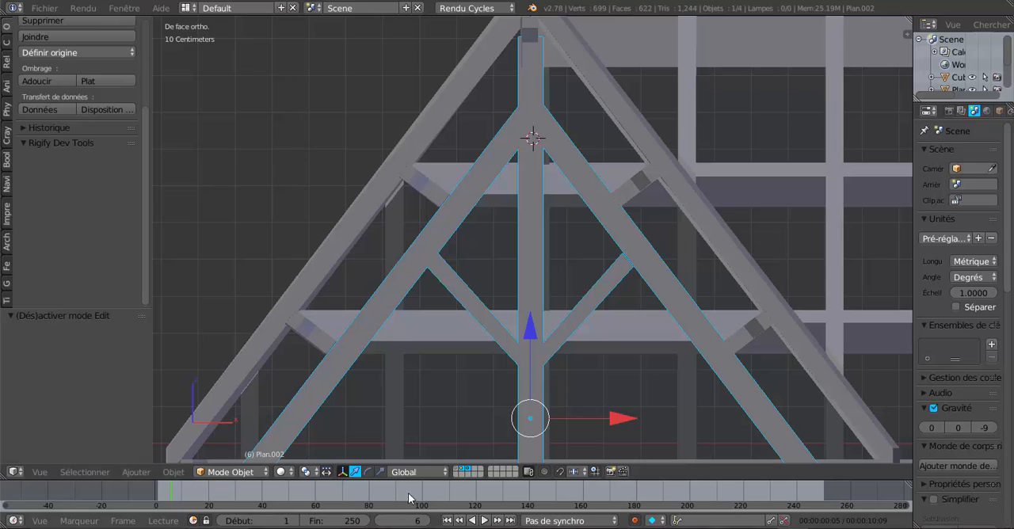
pyautogui.click(306, 471)
pyautogui.click(311, 443)
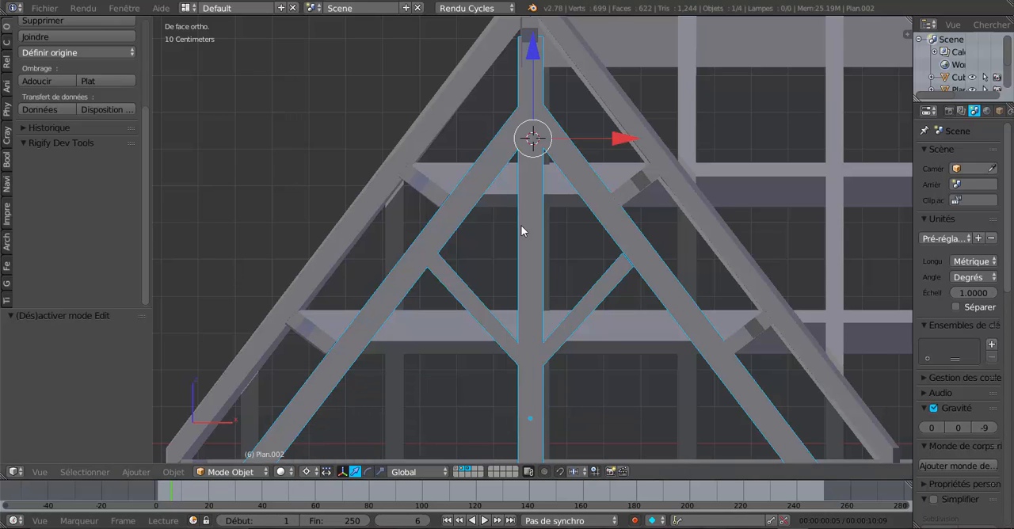
# Place the 3D cursor beside the king post's upper part and move the truss about 2.2 mm along negative X
pyautogui.keyDown('shift'); pyautogui.moveTo(524, 181); pyautogui.dragTo(524, 282, button='middle'); pyautogui.keyUp('shift')
pyautogui.scroll(3, 534, 261)
pyautogui.click(578, 139)
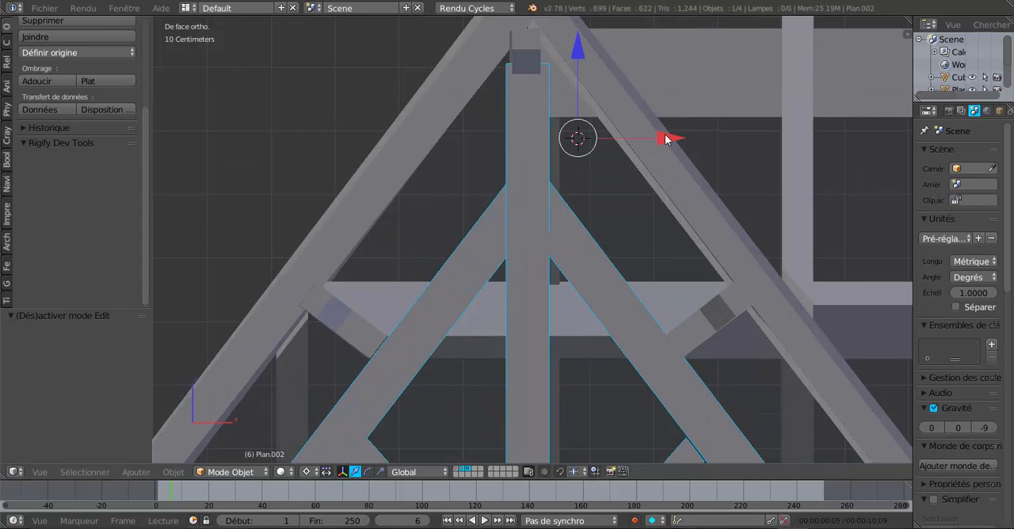
pyautogui.moveTo(665, 138); pyautogui.dragTo(676, 139)
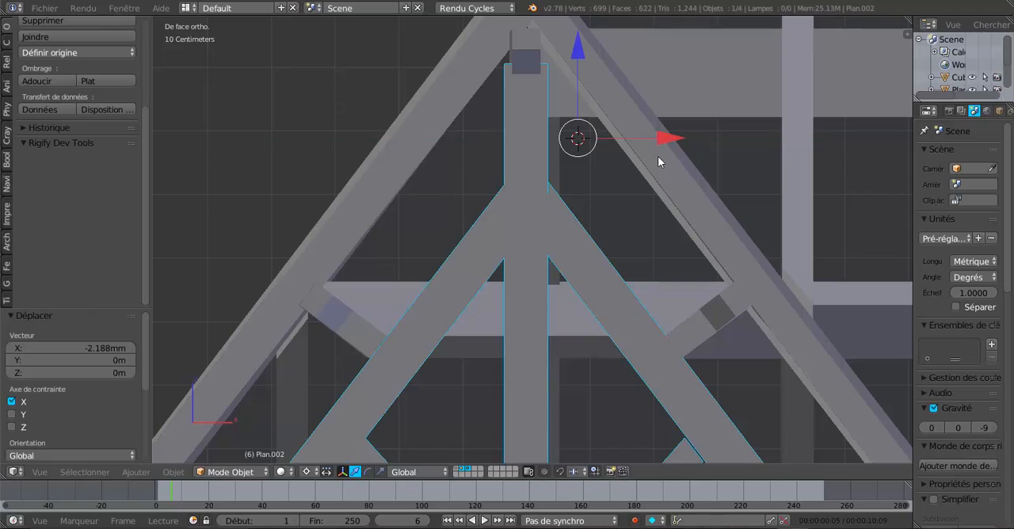
# In top view, move the truss about 3.1 cm along positive Y to centre it under the end rafter pair
pyautogui.moveTo(609, 223); pyautogui.dragTo(678, 267, button='middle')
pyautogui.moveTo(603, 257); pyautogui.dragTo(511, 301, button='middle')
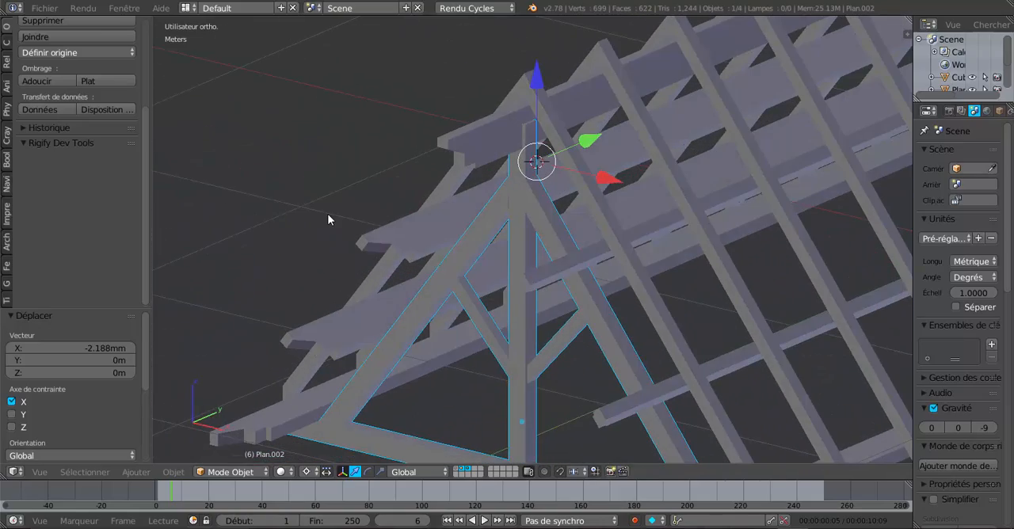
pyautogui.press('KP_7')
pyautogui.scroll(1, 331, 239)
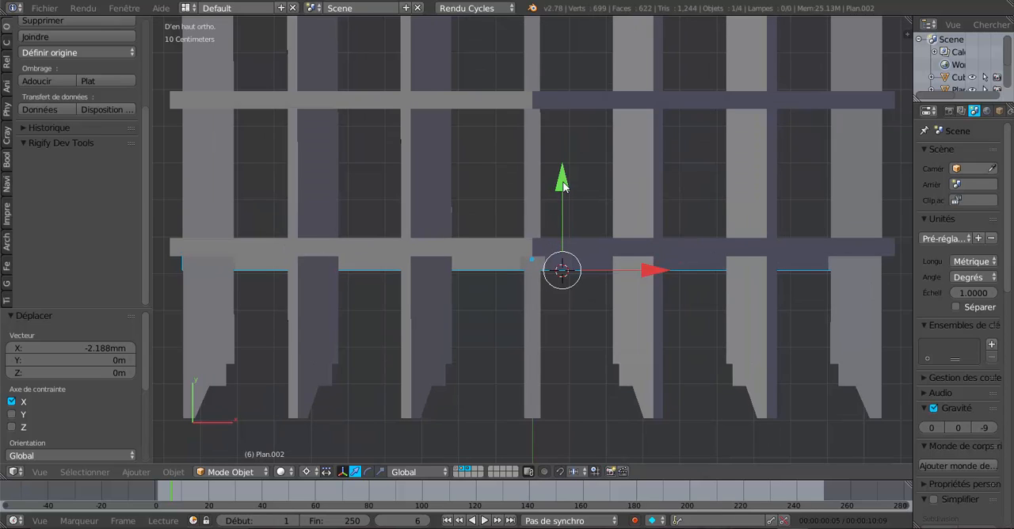
pyautogui.moveTo(562, 185); pyautogui.dragTo(567, 171)
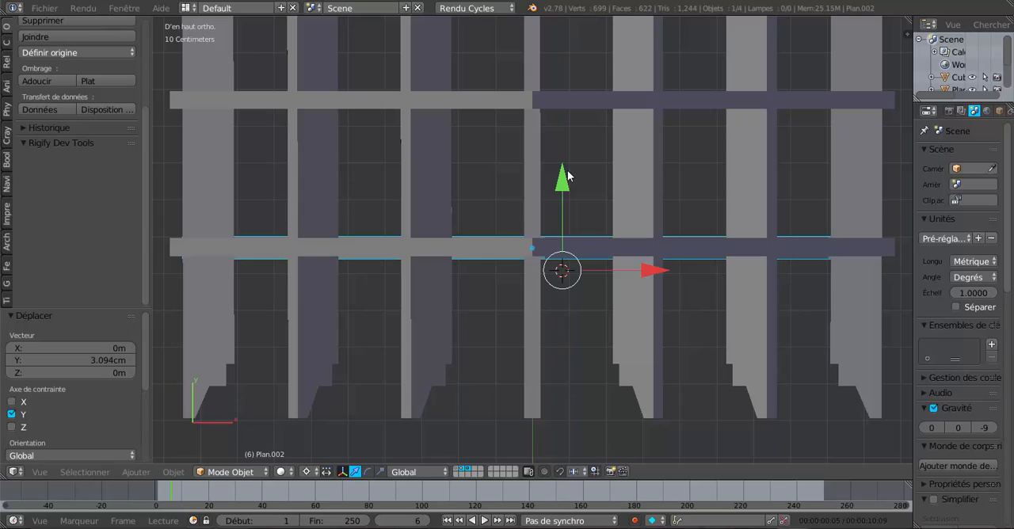
# Examine the whole roof frame with the trusses at the ends of both wings
pyautogui.scroll(-4, 567, 176)
pyautogui.moveTo(565, 316); pyautogui.dragTo(535, 202, button='middle')
pyautogui.scroll(-4, 545, 207)
pyautogui.keyDown('shift'); pyautogui.moveTo(748, 264); pyautogui.dragTo(504, 271, button='middle'); pyautogui.keyUp('shift')
pyautogui.moveTo(576, 332); pyautogui.dragTo(561, 366, button='middle')
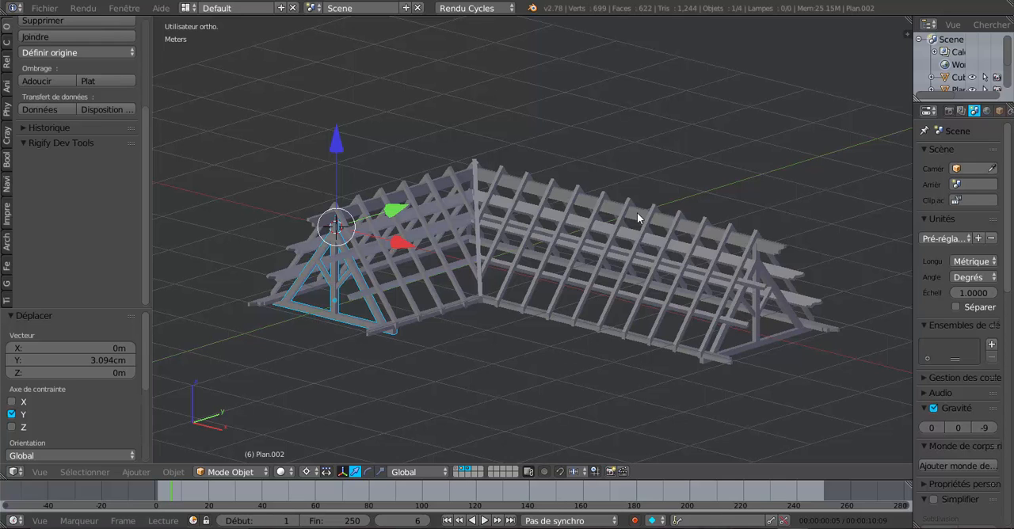
pyautogui.moveTo(755, 313); pyautogui.dragTo(750, 310, button='middle')
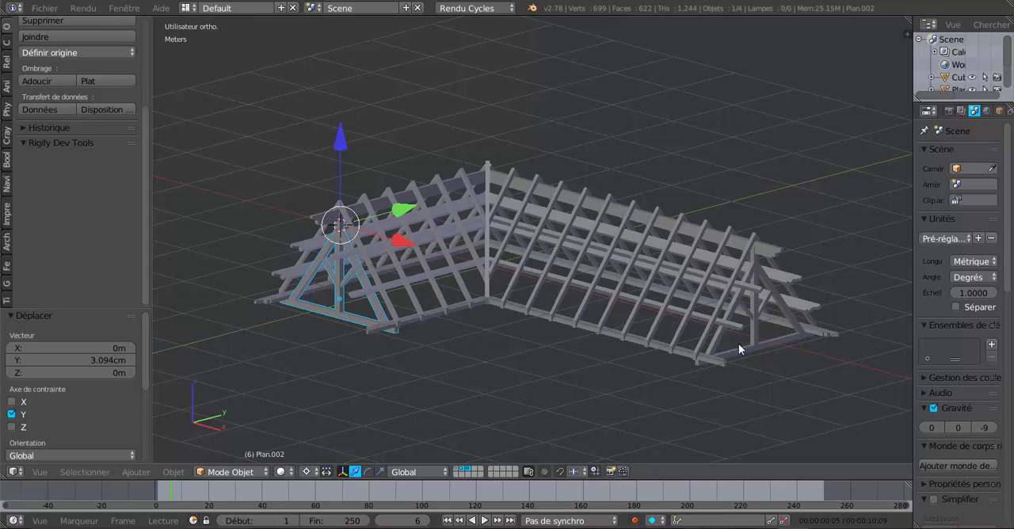
# Consult the classic truss diagram ferme-big.jpg in the image viewer, return to Blender and compare the truss on the X-axis wing
pyautogui.click(697, 527)
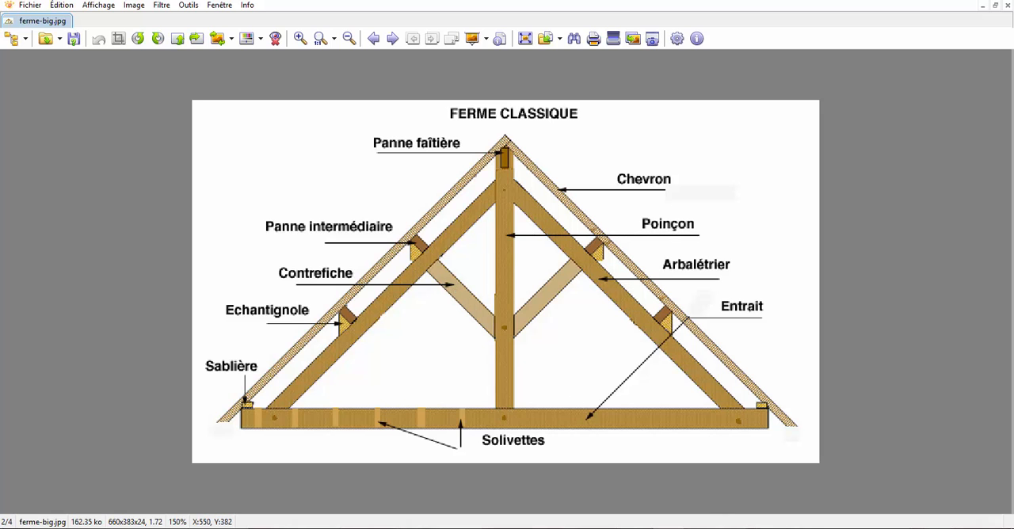
pyautogui.click(795, 528)
pyautogui.moveTo(682, 403); pyautogui.dragTo(695, 383, button='middle')
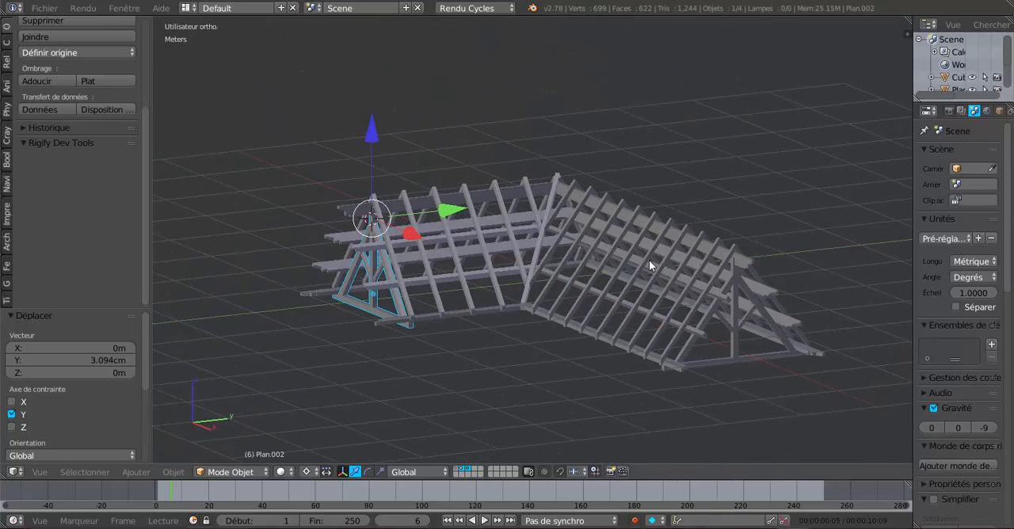
pyautogui.moveTo(648, 260); pyautogui.dragTo(556, 212, button='middle')
pyautogui.scroll(5, 586, 198)
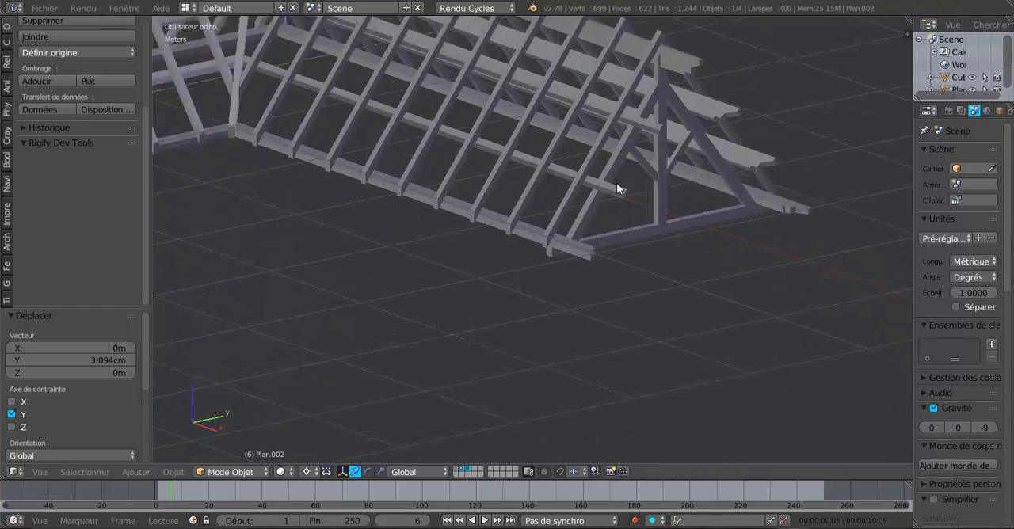
pyautogui.moveTo(617, 184); pyautogui.dragTo(653, 290, button='middle')
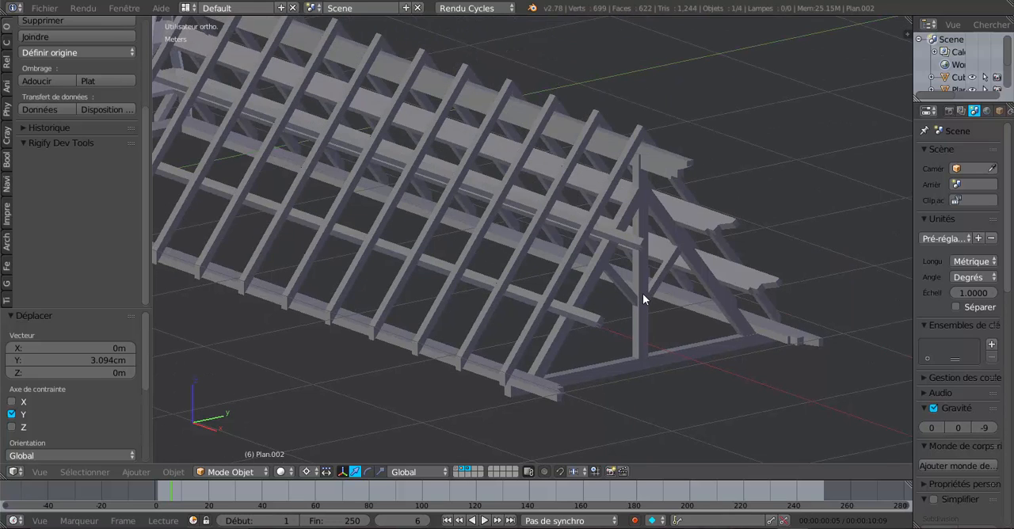
pyautogui.moveTo(355, 233); pyautogui.dragTo(588, 239, button='middle')
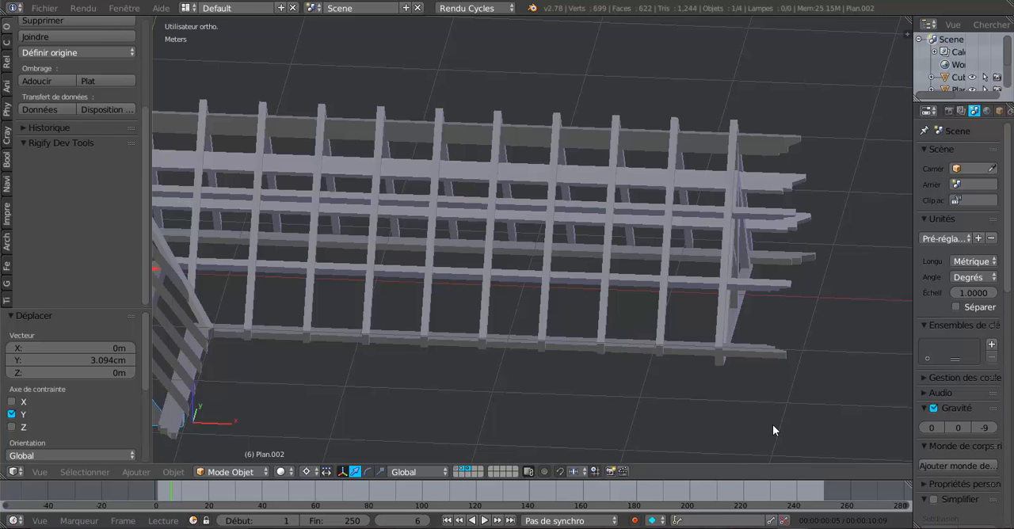
# Examine the corner where the two roof wings join, from outside and from underneath
pyautogui.moveTo(621, 386); pyautogui.dragTo(560, 396, button='middle')
pyautogui.moveTo(658, 441); pyautogui.dragTo(714, 388, button='middle')
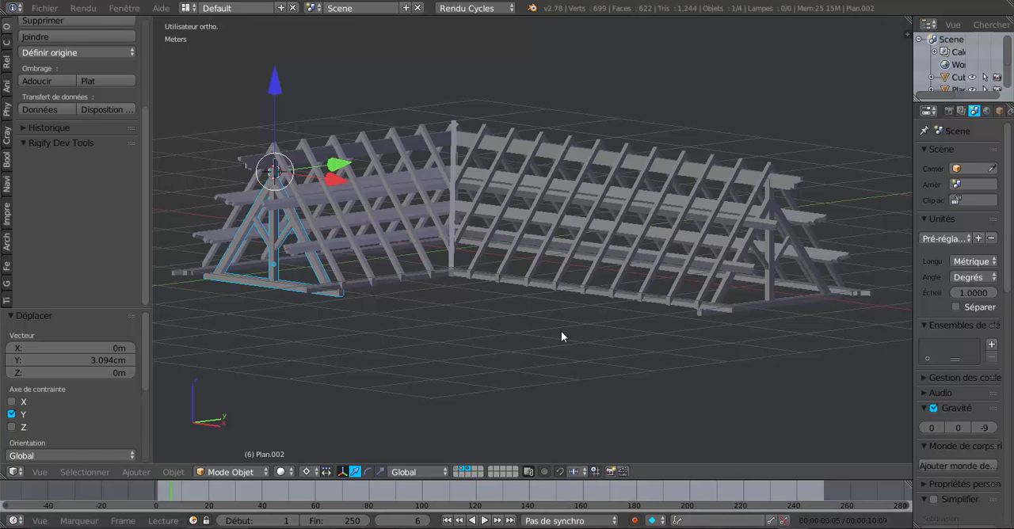
pyautogui.moveTo(561, 331); pyautogui.dragTo(549, 296, button='middle')
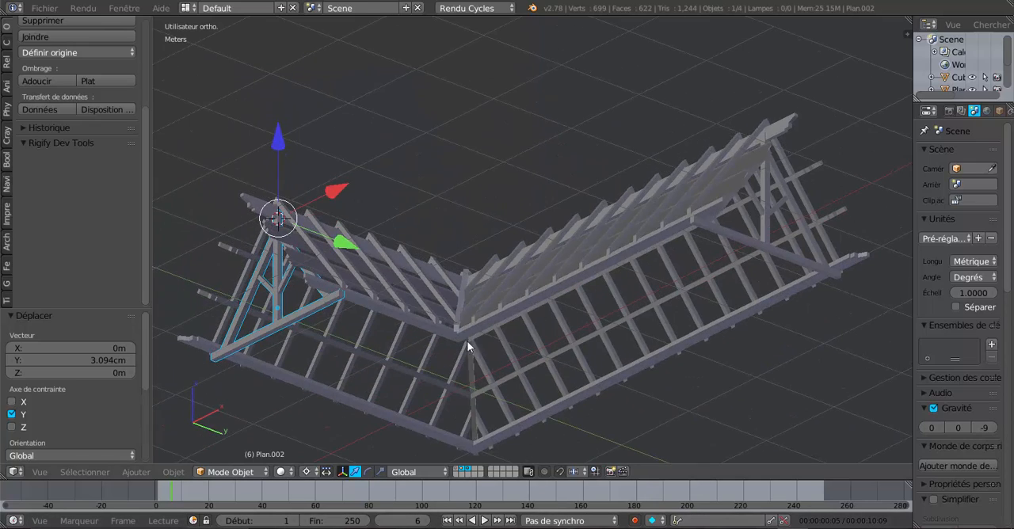
pyautogui.moveTo(467, 346); pyautogui.dragTo(663, 389, button='middle')
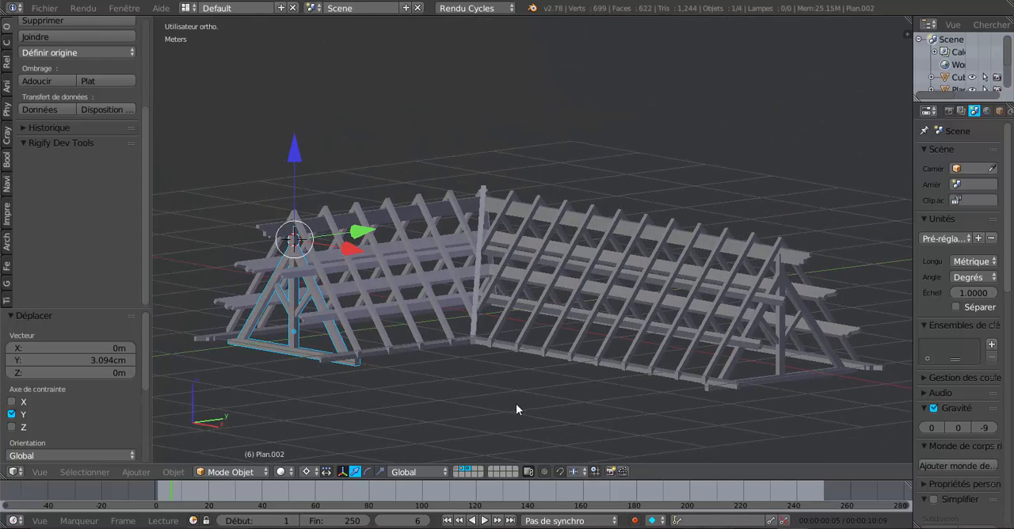
pyautogui.moveTo(516, 405); pyautogui.dragTo(547, 396, button='middle')
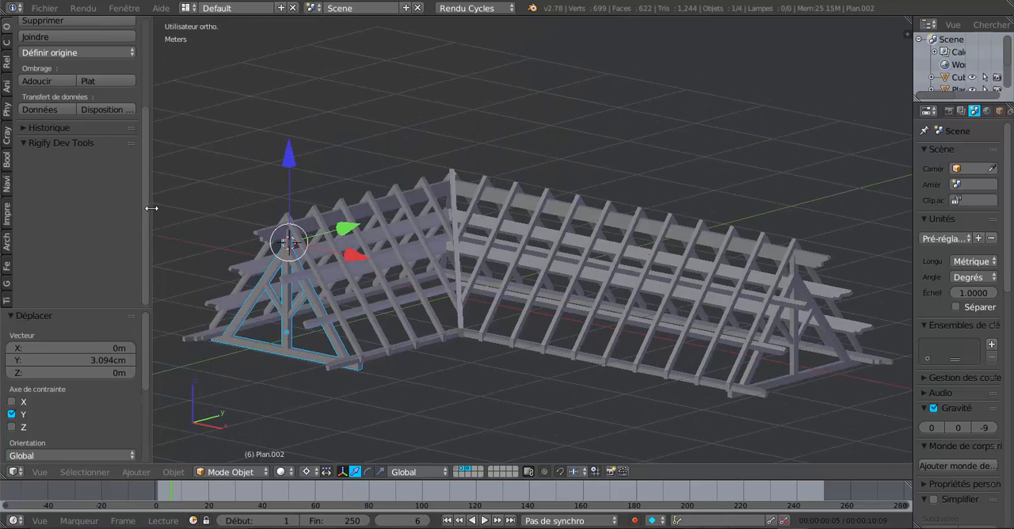
# Narrow the tool shelf to enlarge the 3D view and get a closer view of the roof frame
pyautogui.moveTo(149, 209); pyautogui.dragTo(101, 230)
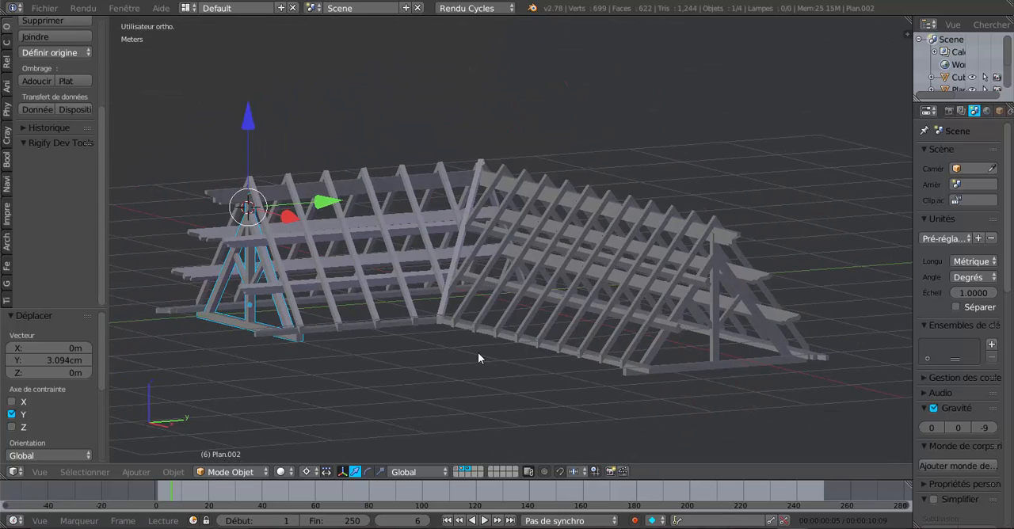
pyautogui.scroll(1, 478, 353)
pyautogui.scroll(2, 478, 352)
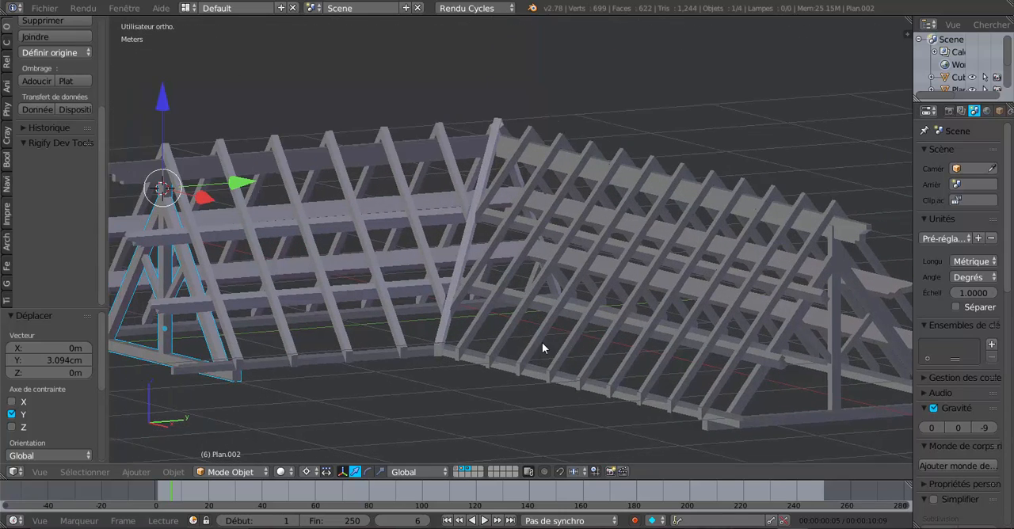